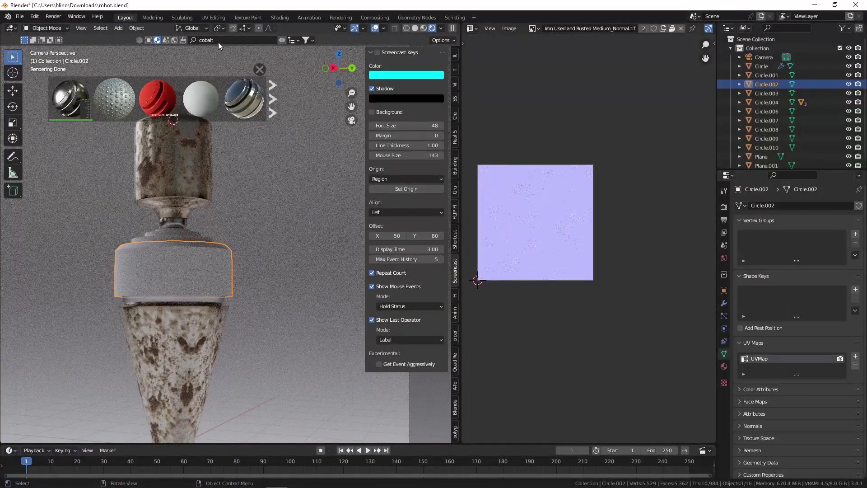
Search the material library for rubber and apply Procedural Tyre Material to the wide cylindrical ring
{"action": "type", "text": "ber"}
{"action": "key", "text": "Return"}
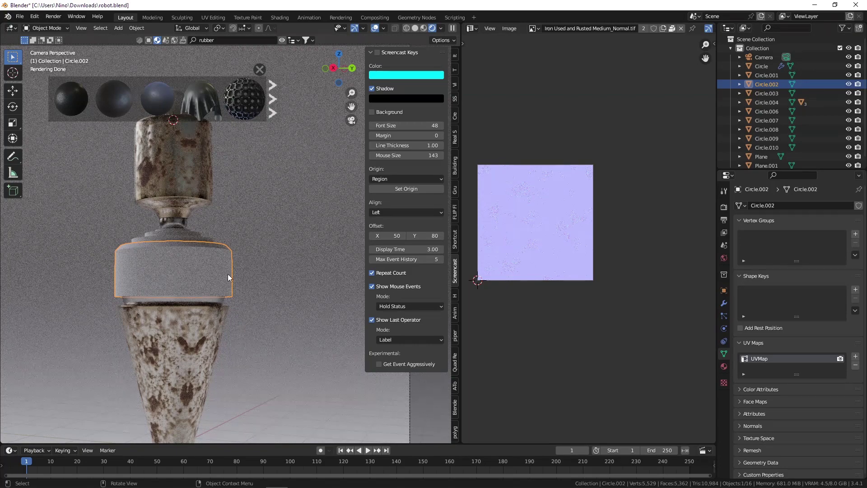
{"action": "mouse_move", "coordinate": [127, 98]}
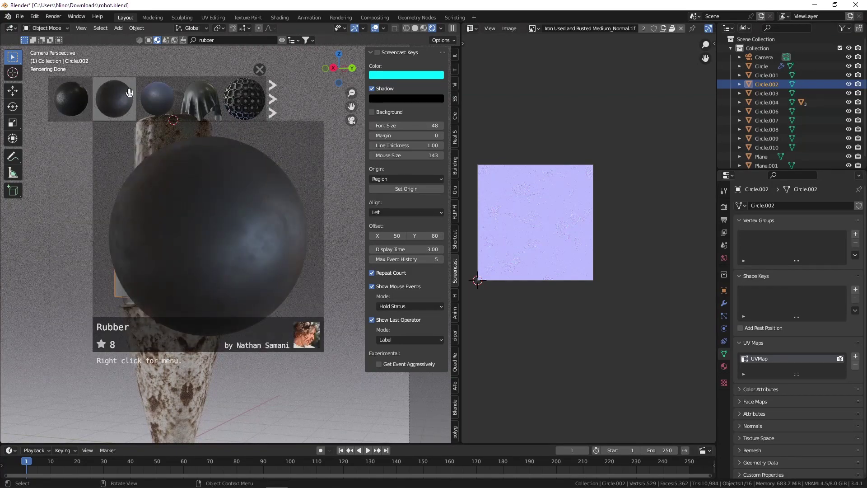
{"action": "left_click", "coordinate": [272, 107]}
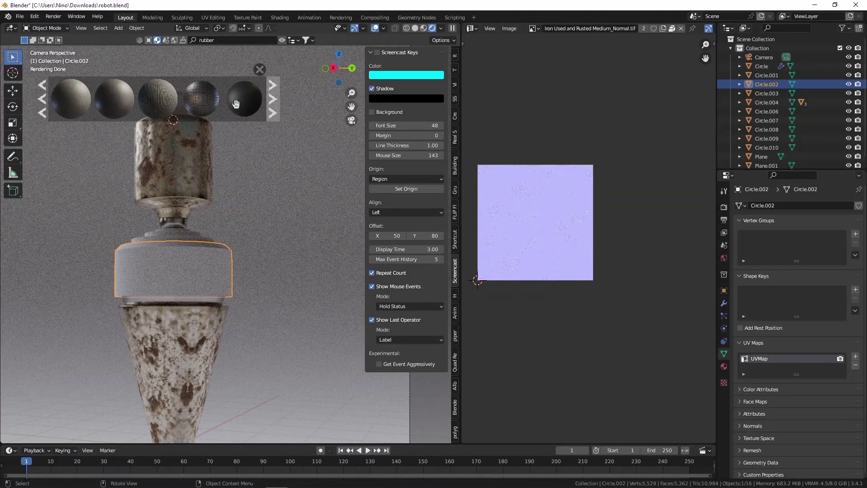
{"action": "mouse_move", "coordinate": [202, 102]}
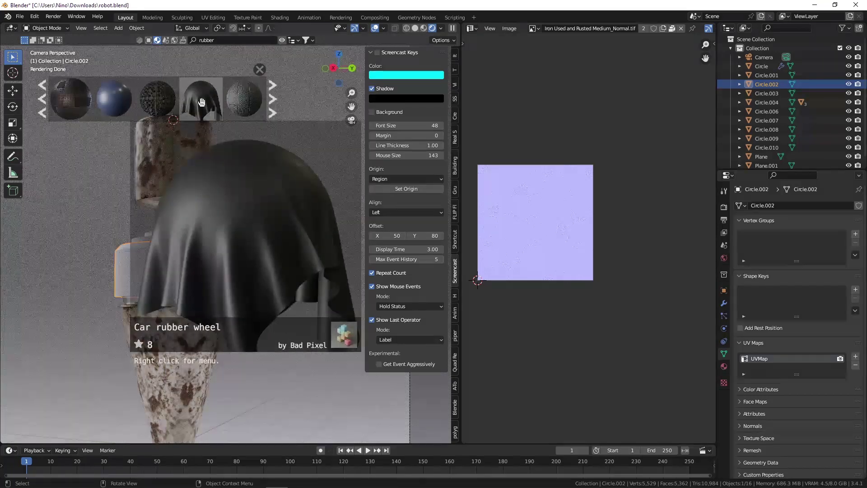
{"action": "left_click", "coordinate": [272, 99]}
{"action": "mouse_move", "coordinate": [86, 100]}
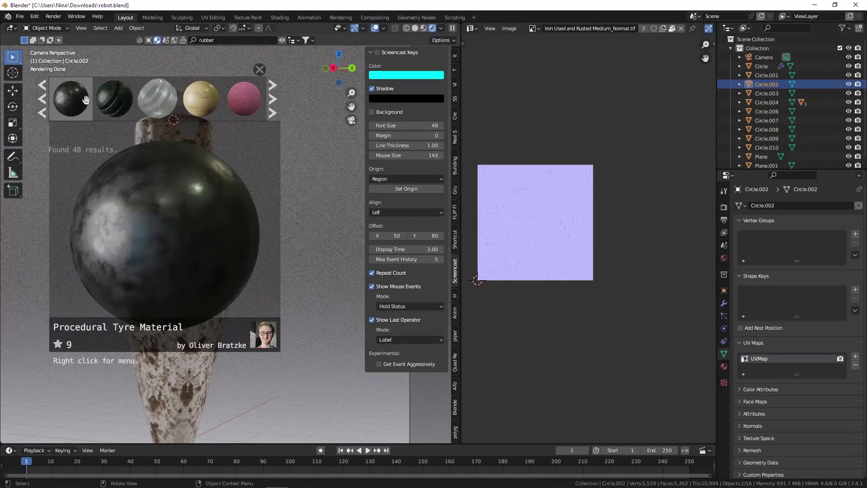
{"action": "left_click_drag", "start_coordinate": [86, 100], "coordinate": [217, 267]}
Select all of the ring's geometry and unwrap its UVs
{"action": "scroll", "coordinate": [168, 250], "scroll_direction": "up", "scroll_amount": 5}
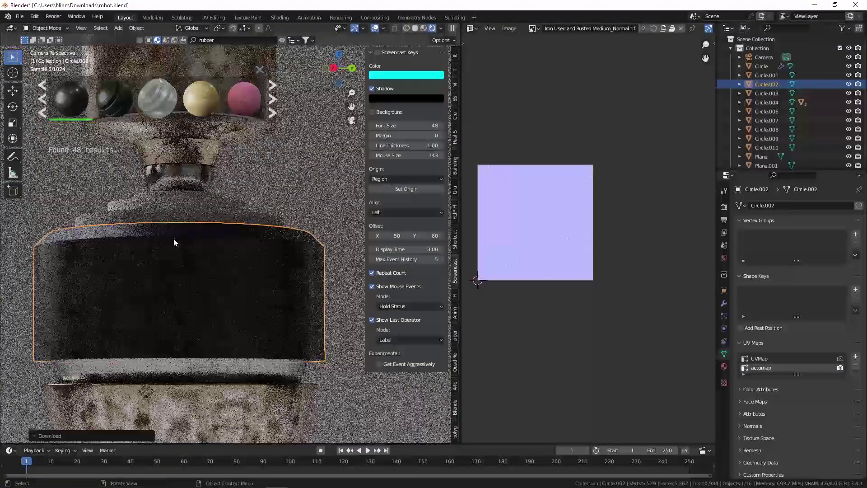
{"action": "key", "text": "Tab"}
{"action": "key", "text": "a"}
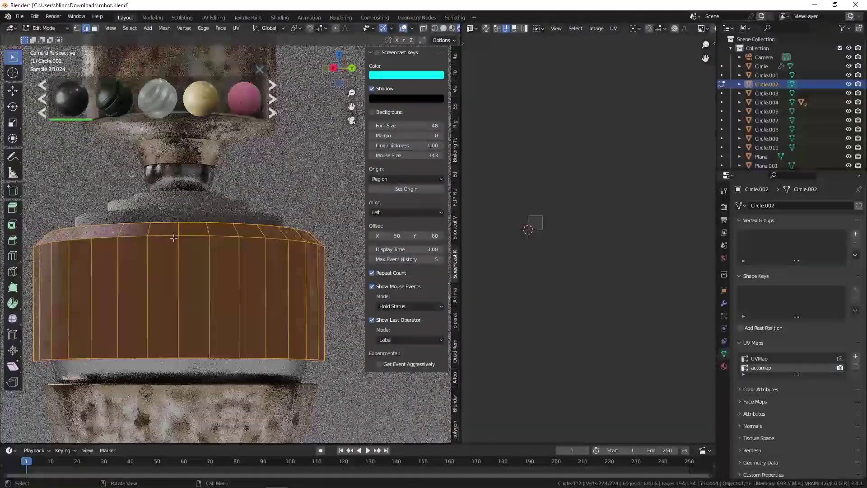
{"action": "key", "text": "u"}
{"action": "left_click", "coordinate": [175, 241]}
{"action": "key", "text": "Tab"}
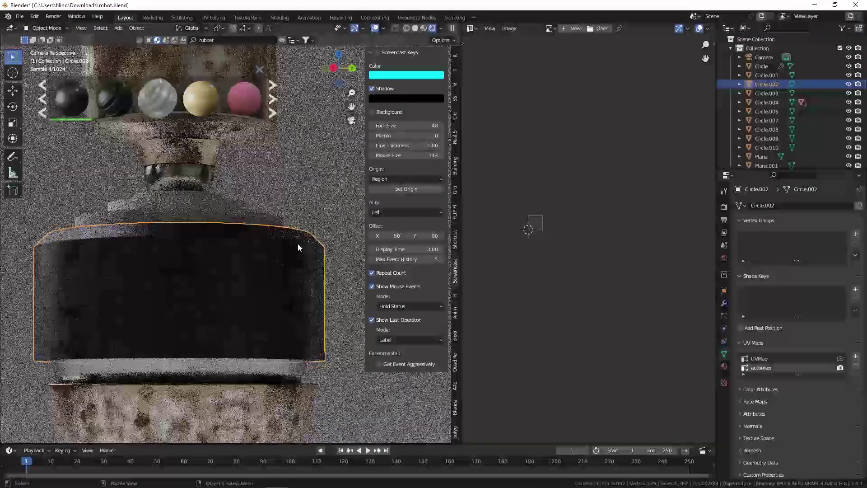
Adjust the scale of the ring's whole UV layout
{"action": "key", "text": "Tab"}
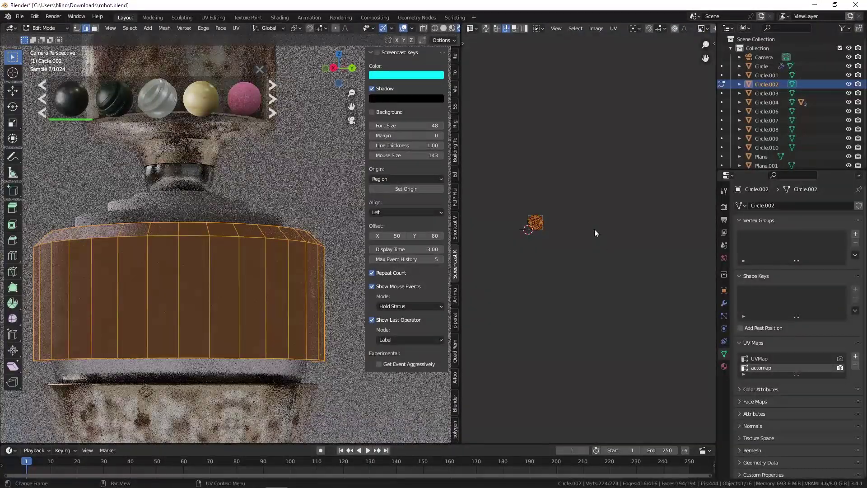
{"action": "scroll", "coordinate": [594, 232], "scroll_direction": "up", "scroll_amount": 10}
{"action": "key", "text": "s"}
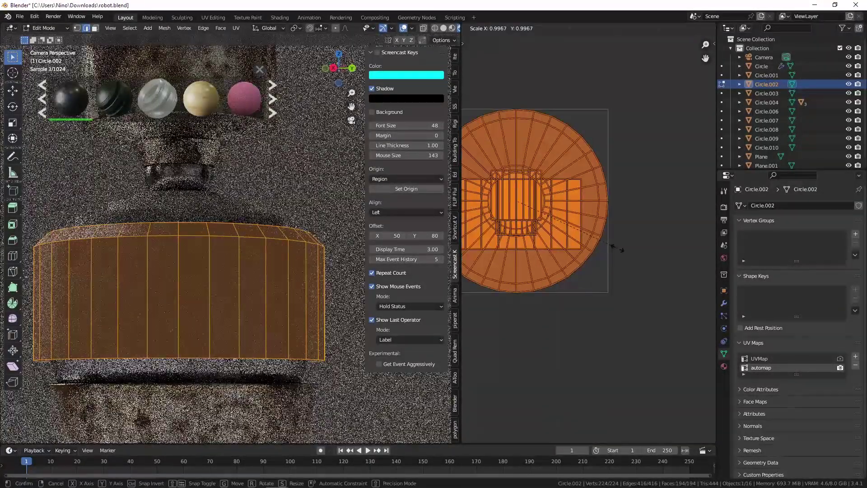
{"action": "left_click", "coordinate": [612, 246]}
{"action": "key", "text": "Tab"}
Bevel the ring's two upper edge loops and its bottom edge loop slightly, and save the file
{"action": "scroll", "coordinate": [98, 243], "scroll_direction": "up", "scroll_amount": 5}
{"action": "key", "text": "Tab"}
{"action": "left_click", "coordinate": [101, 237], "text": "alt"}
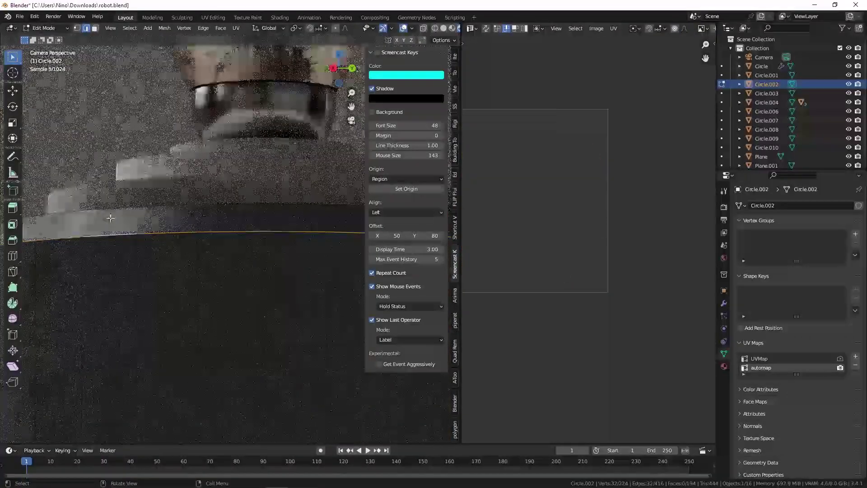
{"action": "left_click", "coordinate": [102, 211], "text": "alt+shift"}
{"action": "scroll", "coordinate": [108, 230], "scroll_direction": "down", "scroll_amount": 5}
{"action": "left_click", "coordinate": [112, 316], "text": "alt+shift"}
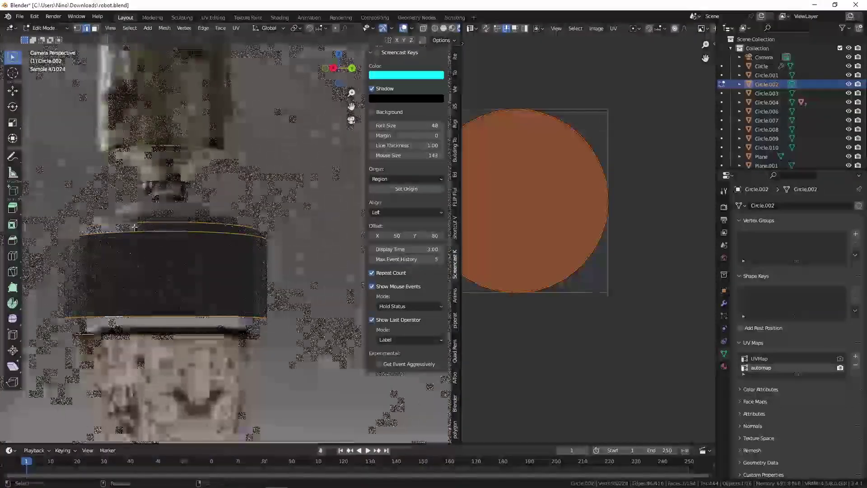
{"action": "scroll", "coordinate": [176, 224], "scroll_direction": "up", "scroll_amount": 4}
{"action": "key", "text": "ctrl+b"}
{"action": "left_click", "coordinate": [187, 218]}
{"action": "key", "text": "Tab"}
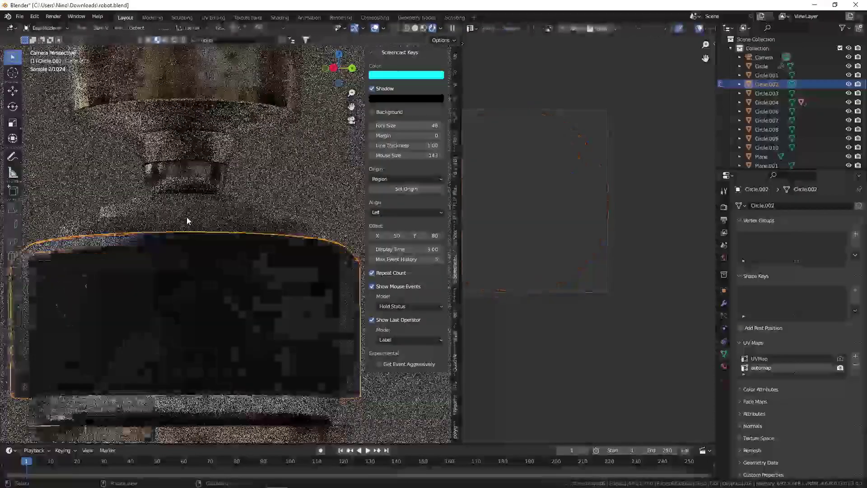
{"action": "key", "text": "ctrl+s"}
{"action": "left_click", "coordinate": [191, 208]}
{"action": "scroll", "coordinate": [258, 215], "scroll_direction": "down", "scroll_amount": 3}
{"action": "left_click", "coordinate": [289, 205]}
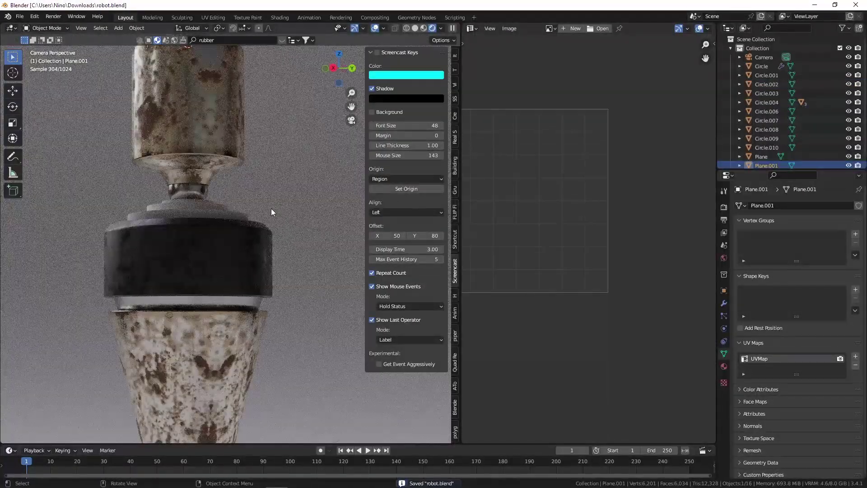
Select the black ring and replace the image editor with a widened Shader Editor showing its full node tree
{"action": "middle_click_drag", "start_coordinate": [232, 200], "coordinate": [172, 194], "text": "shift"}
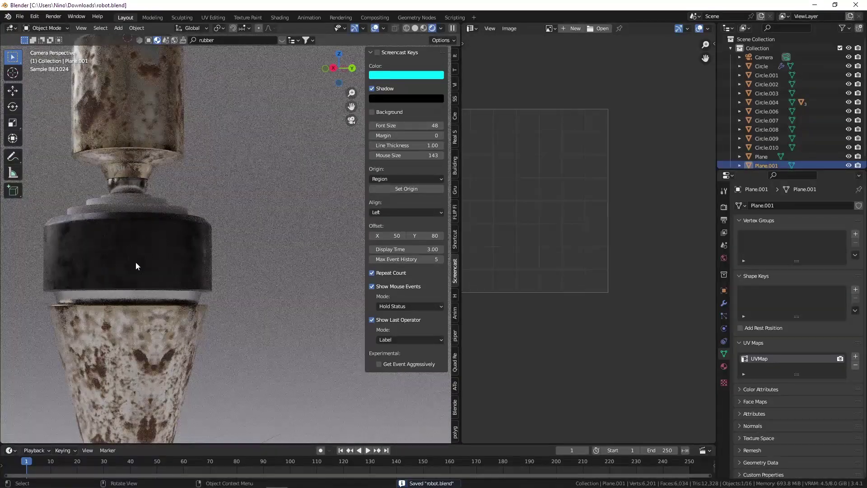
{"action": "left_click", "coordinate": [127, 239]}
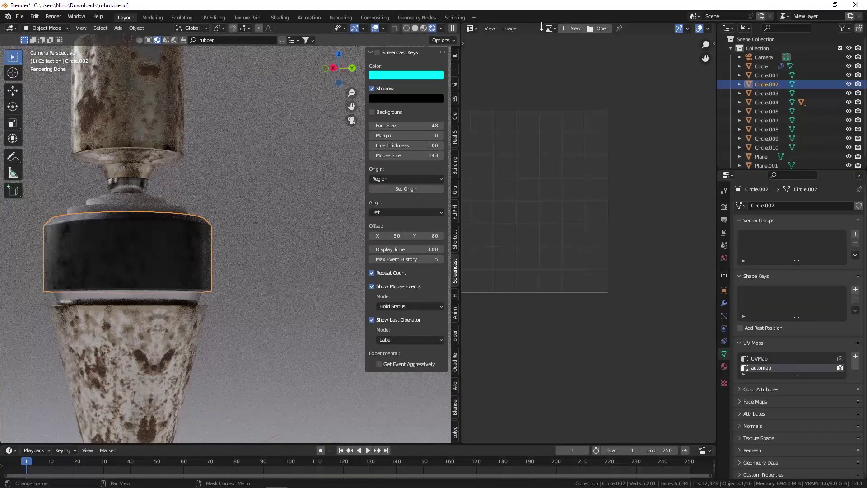
{"action": "left_click", "coordinate": [472, 28]}
{"action": "left_click", "coordinate": [505, 114]}
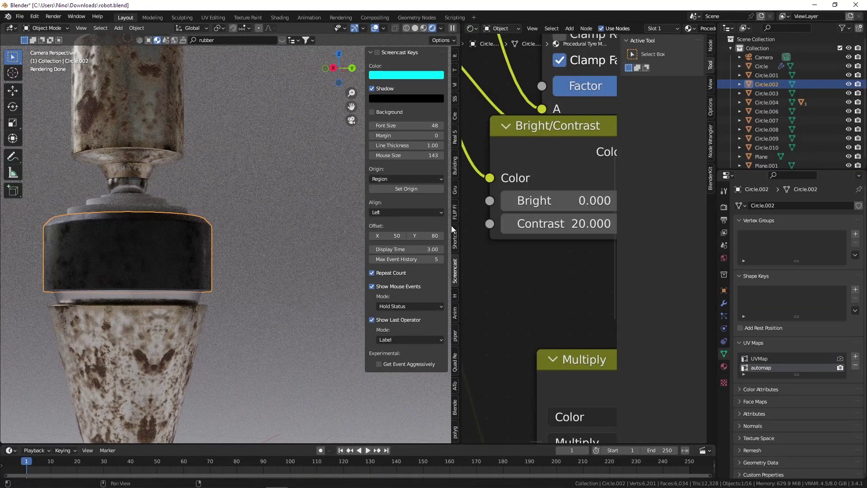
{"action": "scroll", "coordinate": [503, 221], "scroll_direction": "down", "scroll_amount": 4}
{"action": "left_click_drag", "start_coordinate": [460, 218], "coordinate": [266, 218]}
{"action": "scroll", "coordinate": [536, 210], "scroll_direction": "down", "scroll_amount": 5}
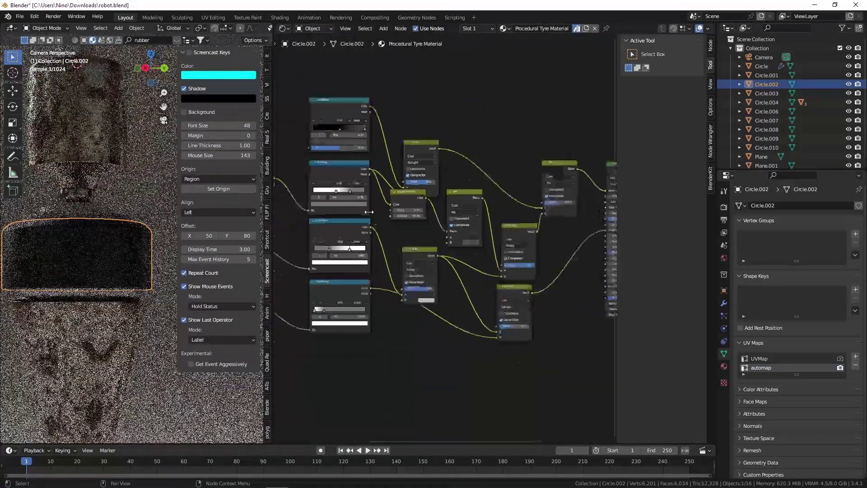
{"action": "scroll", "coordinate": [536, 210], "scroll_direction": "down", "scroll_amount": 2}
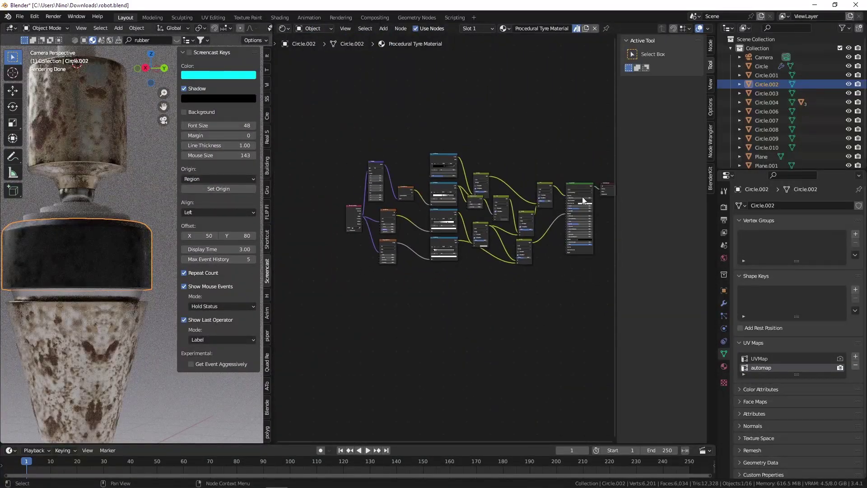
Add a second, empty material slot to the ring
{"action": "left_click", "coordinate": [724, 365]}
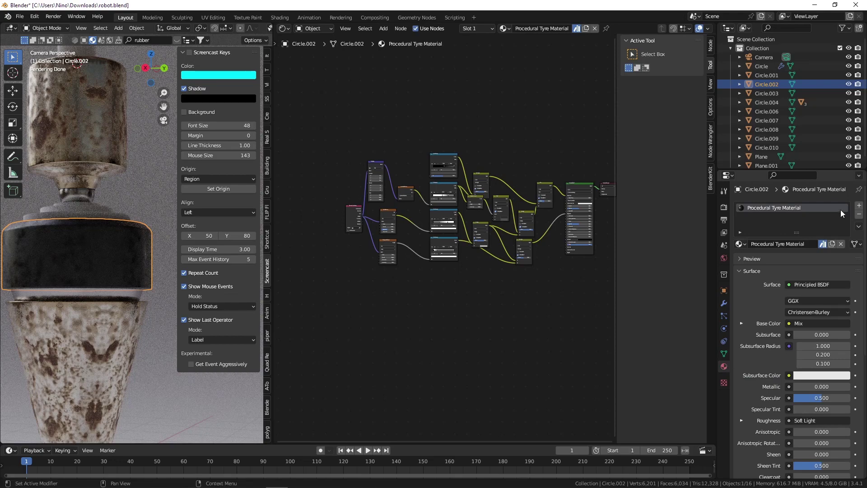
{"action": "left_click", "coordinate": [859, 205]}
{"action": "left_click", "coordinate": [740, 258]}
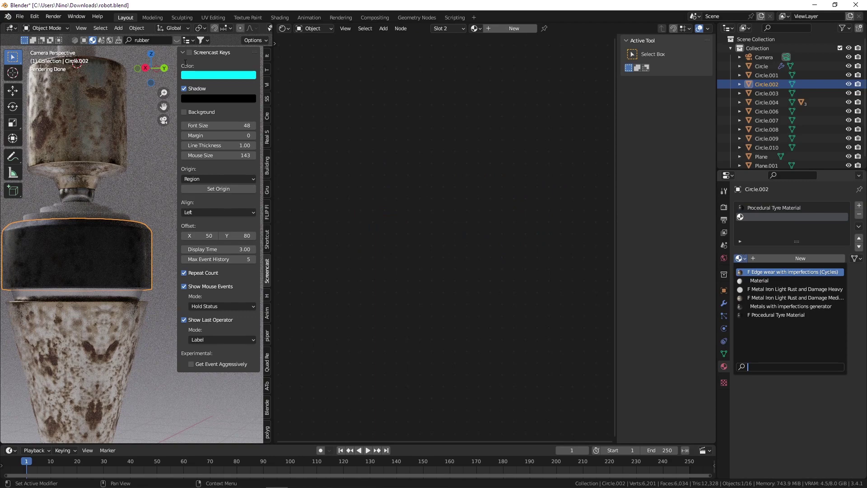
{"action": "left_click", "coordinate": [277, 39]}
Search the material library for wear and load Edge wear with imperfections (Cycles) into the ring's second slot
{"action": "left_click_drag", "start_coordinate": [274, 40], "coordinate": [383, 41]}
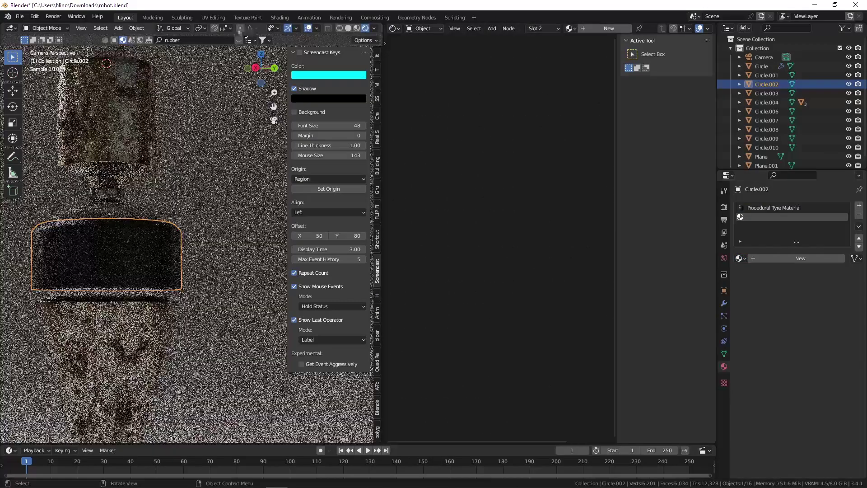
{"action": "left_click", "coordinate": [238, 41]}
{"action": "left_click", "coordinate": [216, 41]}
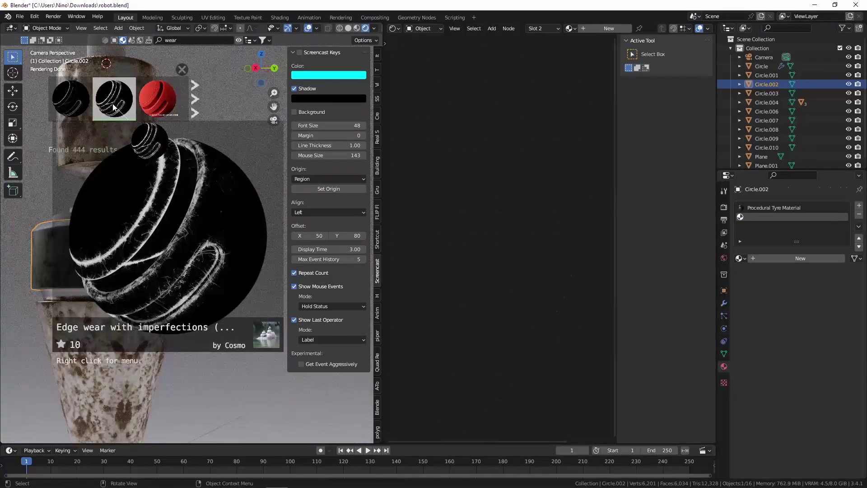
{"action": "left_click", "coordinate": [114, 107]}
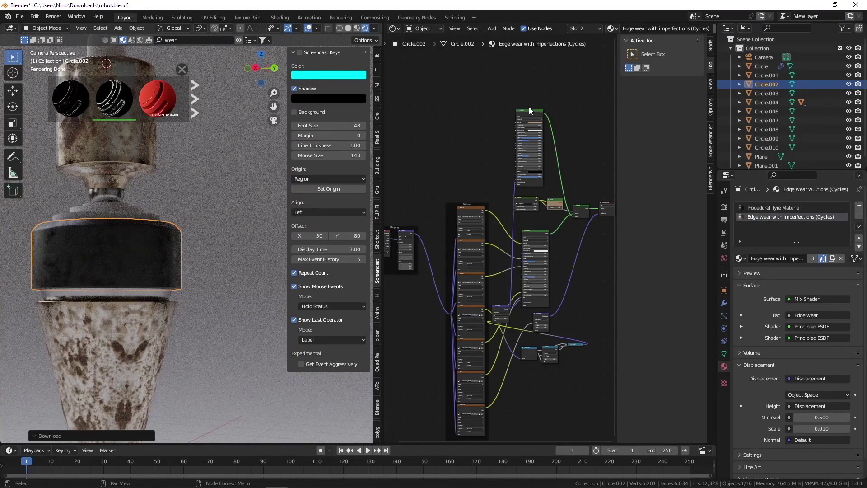
Enlarge the node area and make the edge wear material a single-user copy
{"action": "left_click_drag", "start_coordinate": [615, 82], "coordinate": [697, 53]}
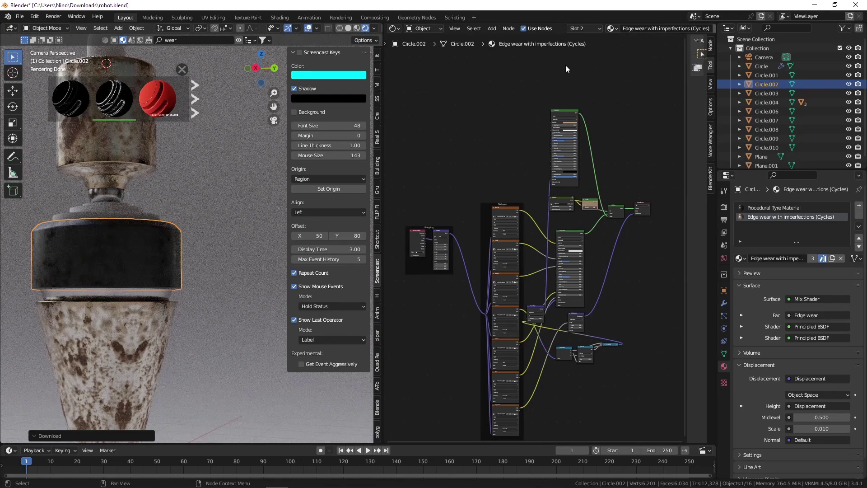
{"action": "left_click_drag", "start_coordinate": [384, 72], "coordinate": [312, 73]}
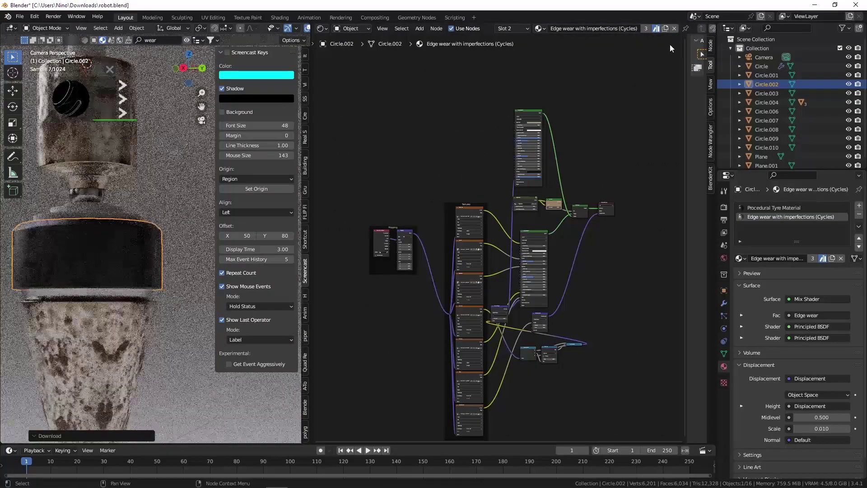
{"action": "left_click", "coordinate": [665, 30]}
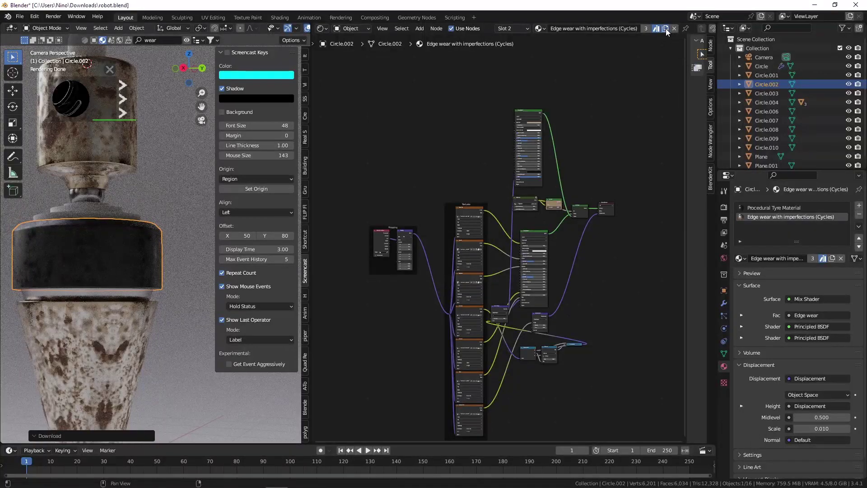
Delete all nodes of the edge wear material except Edge wear, Mix Shader and Material Output
{"action": "left_click_drag", "start_coordinate": [355, 208], "coordinate": [486, 447]}
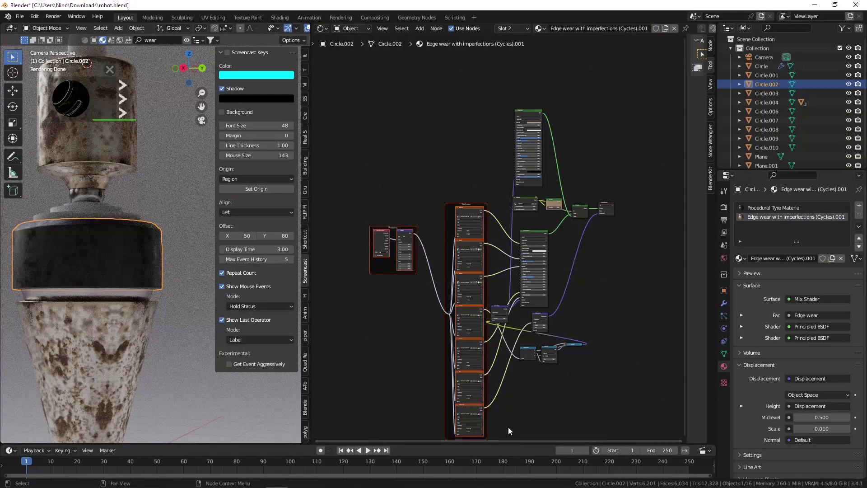
{"action": "key", "text": "x"}
{"action": "left_click_drag", "start_coordinate": [590, 389], "coordinate": [502, 237]}
{"action": "key", "text": "x"}
{"action": "left_click_drag", "start_coordinate": [486, 96], "coordinate": [533, 204]}
{"action": "key", "text": "x"}
{"action": "scroll", "coordinate": [573, 175], "scroll_direction": "up", "scroll_amount": 2}
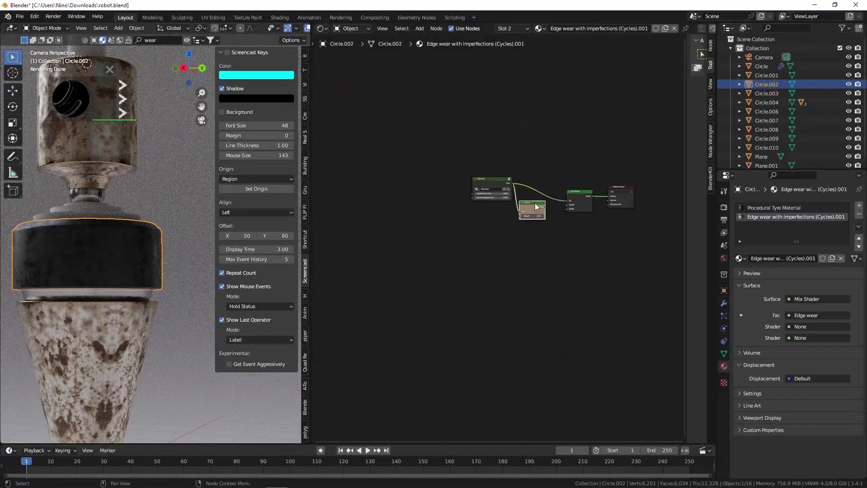
{"action": "key", "text": "x"}
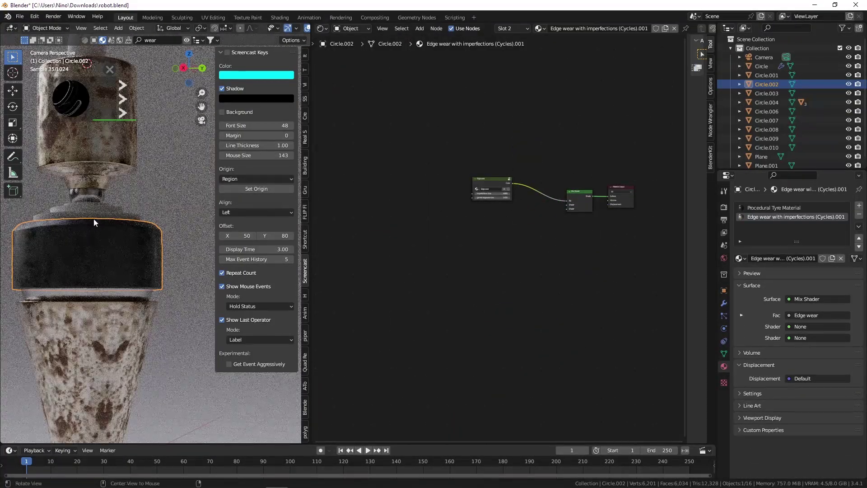
Frame the ring in the viewport, save the file and return to the camera view
{"action": "middle_click_drag", "start_coordinate": [94, 222], "coordinate": [210, 214], "text": "alt"}
{"action": "scroll", "coordinate": [156, 190], "scroll_direction": "down", "scroll_amount": 4}
{"action": "scroll", "coordinate": [180, 226], "scroll_direction": "up", "scroll_amount": 6}
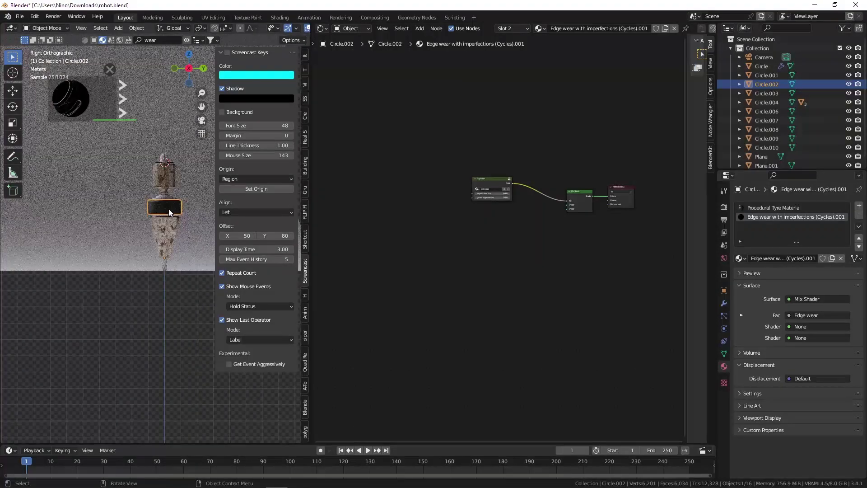
{"action": "key", "text": "KP_Decimal"}
{"action": "key", "text": "ctrl+s"}
{"action": "key", "text": "KP_0"}
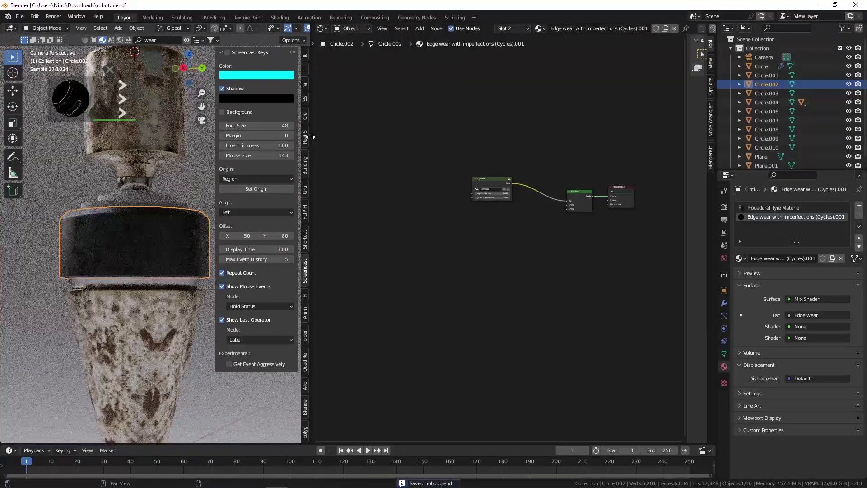
Widen the viewport and select all nodes of the ring's Procedural Tyre Material except Material Output for copying
{"action": "left_click_drag", "start_coordinate": [311, 137], "coordinate": [404, 136]}
{"action": "scroll", "coordinate": [529, 169], "scroll_direction": "up", "scroll_amount": 1}
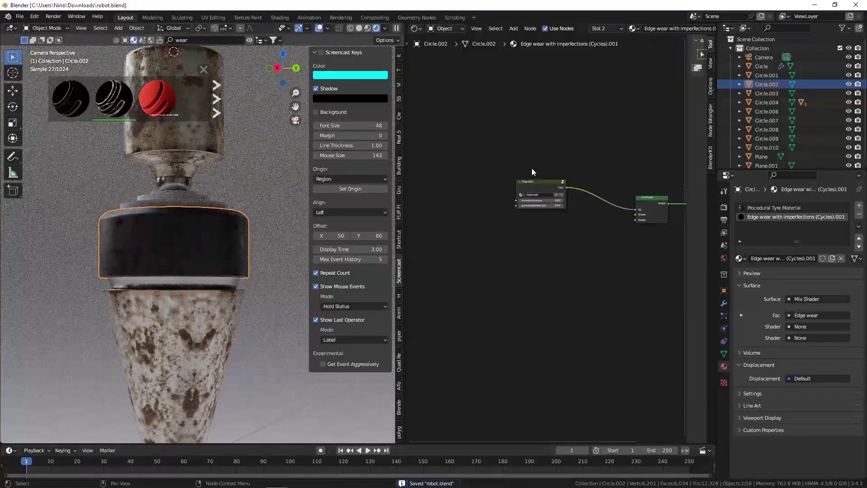
{"action": "left_click", "coordinate": [768, 207]}
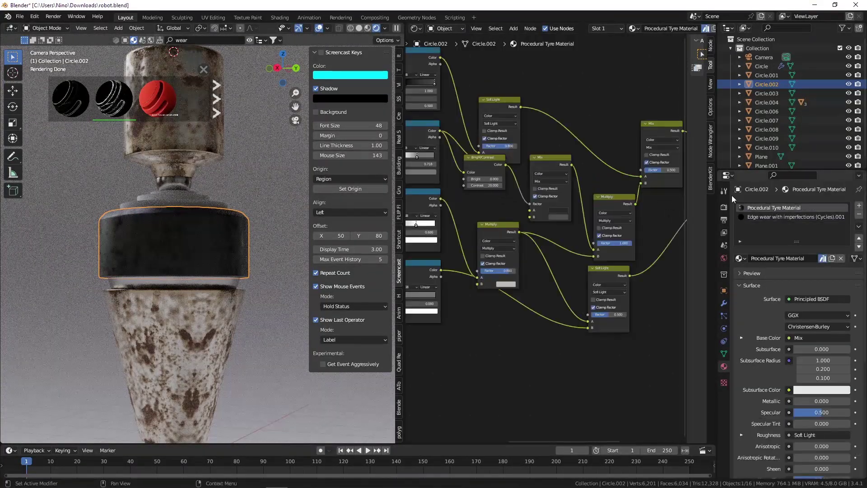
{"action": "scroll", "coordinate": [589, 186], "scroll_direction": "down", "scroll_amount": 4}
{"action": "left_click_drag", "start_coordinate": [442, 137], "coordinate": [652, 269]}
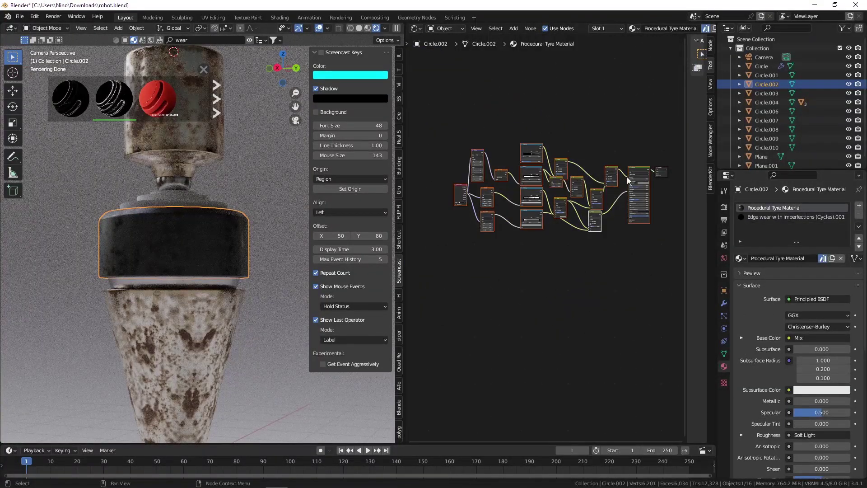
Paste the tyre nodes into the Edge wear with imperfections material, placing them below the Edge wear node
{"action": "left_click", "coordinate": [755, 216]}
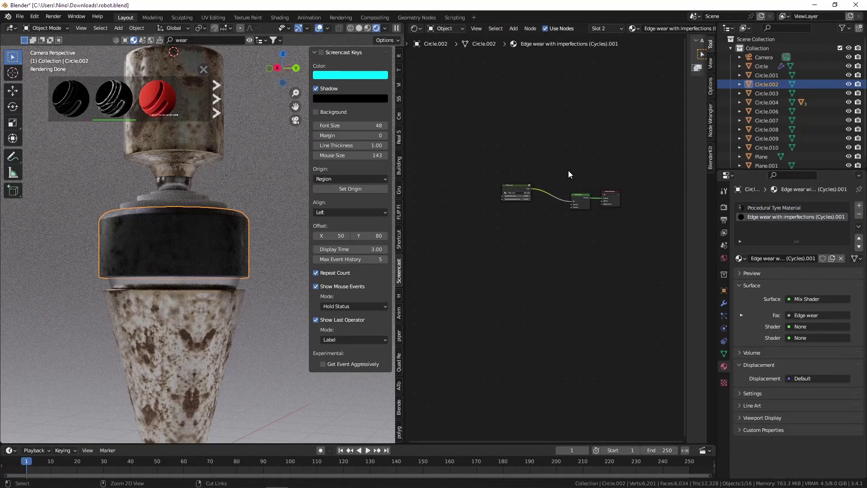
{"action": "key", "text": "ctrl+v"}
{"action": "key", "text": "g"}
{"action": "left_click", "coordinate": [546, 211]}
{"action": "scroll", "coordinate": [546, 216], "scroll_direction": "up", "scroll_amount": 3}
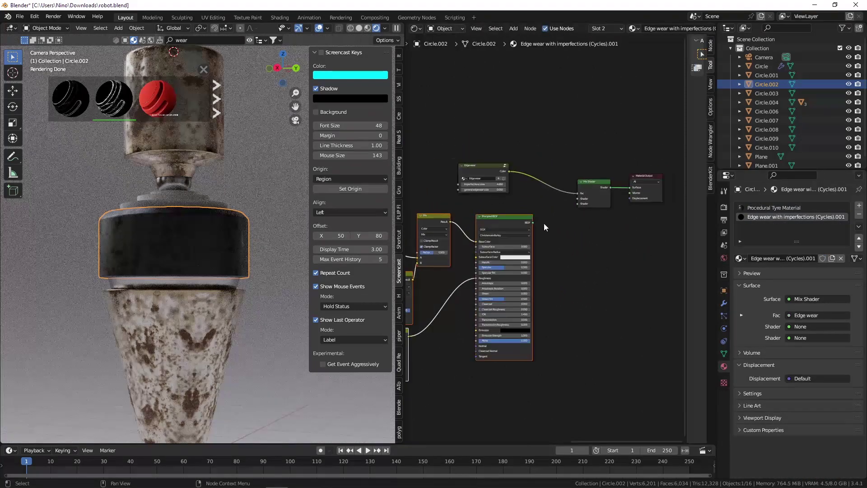
Connect the pasted Principled BSDF to the Mix Shader's first Shader input and save the file
{"action": "scroll", "coordinate": [544, 223], "scroll_direction": "up", "scroll_amount": 3}
{"action": "left_click_drag", "start_coordinate": [530, 221], "coordinate": [585, 186]}
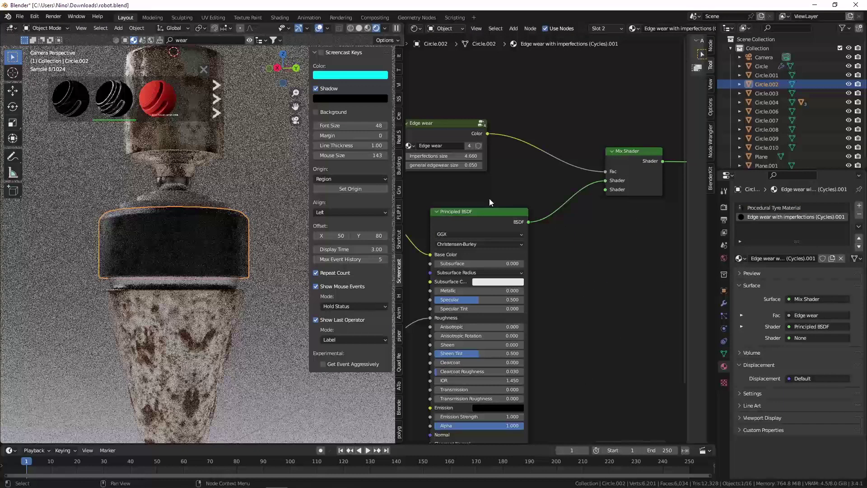
{"action": "scroll", "coordinate": [153, 201], "scroll_direction": "up", "scroll_amount": 5}
{"action": "key", "text": "ctrl+s"}
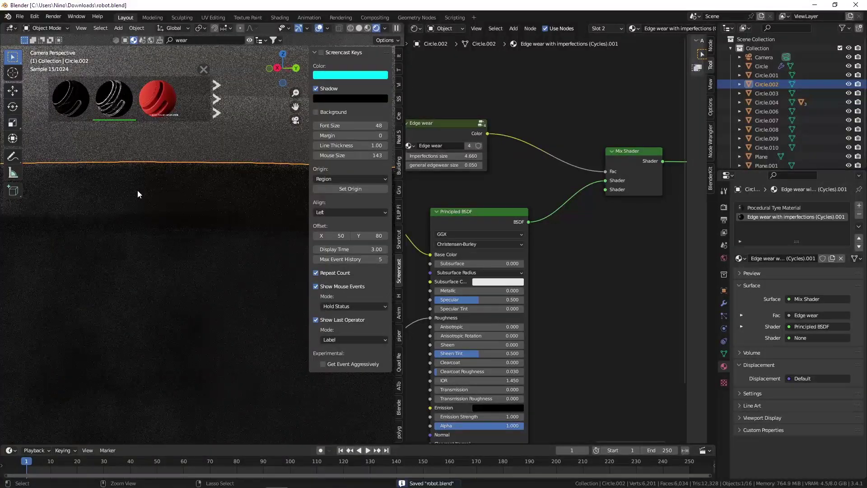
Duplicate the tyre node network below the original and connect the copy's Principled BSDF to the Mix Shader's second Shader input
{"action": "scroll", "coordinate": [140, 193], "scroll_direction": "down", "scroll_amount": 4}
{"action": "scroll", "coordinate": [483, 195], "scroll_direction": "down", "scroll_amount": 6}
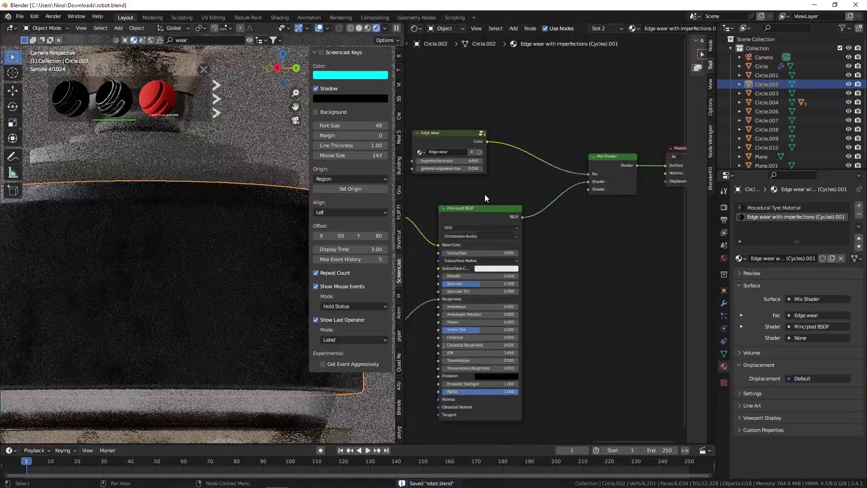
{"action": "middle_click_drag", "start_coordinate": [479, 193], "coordinate": [583, 175]}
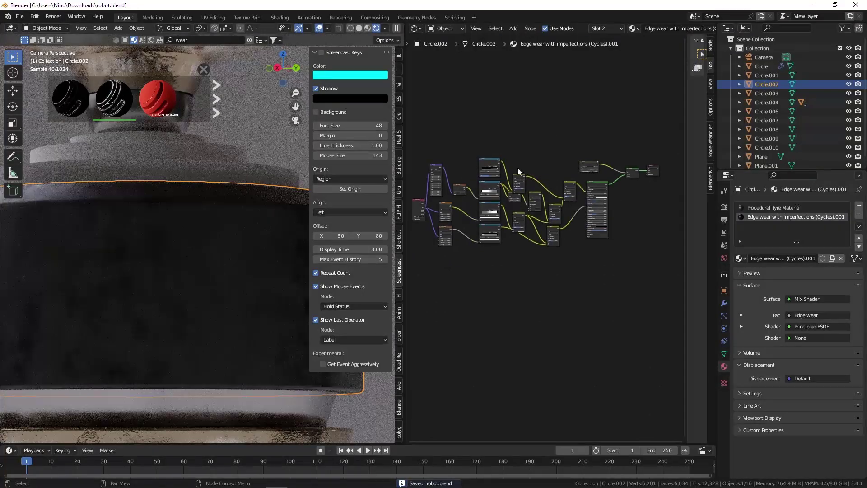
{"action": "left_click_drag", "start_coordinate": [420, 159], "coordinate": [564, 249]}
{"action": "scroll", "coordinate": [580, 183], "scroll_direction": "up", "scroll_amount": 2}
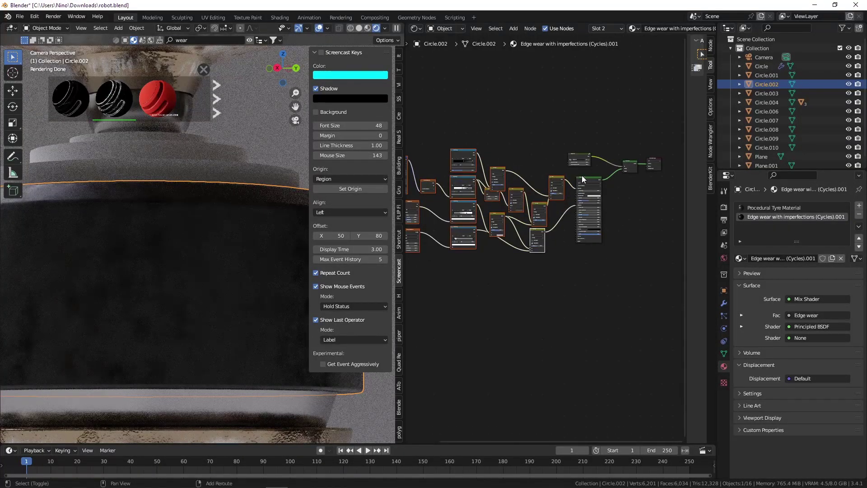
{"action": "key", "text": "shift+d"}
{"action": "left_click", "coordinate": [598, 280]}
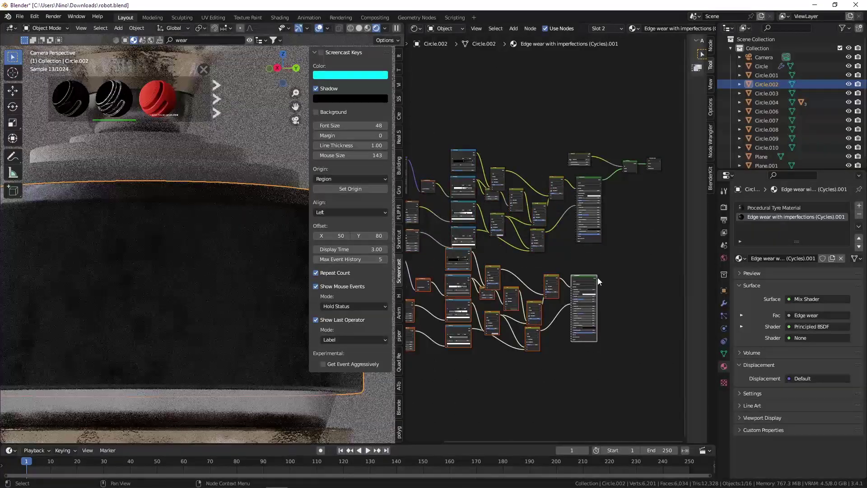
{"action": "left_click_drag", "start_coordinate": [597, 279], "coordinate": [621, 173]}
{"action": "scroll", "coordinate": [584, 305], "scroll_direction": "up", "scroll_amount": 4}
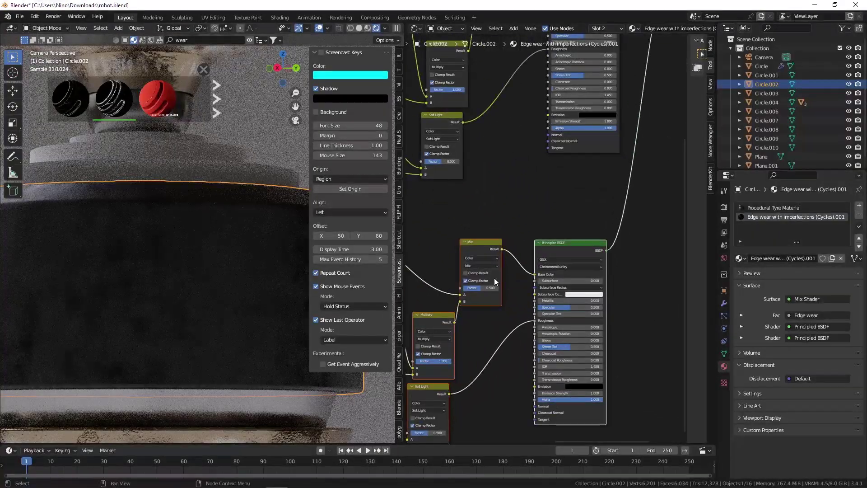
Change colour A of the duplicated network's Mix node to a very dark reddish brown
{"action": "scroll", "coordinate": [585, 237], "scroll_direction": "down", "scroll_amount": 5}
{"action": "scroll", "coordinate": [514, 270], "scroll_direction": "up", "scroll_amount": 4}
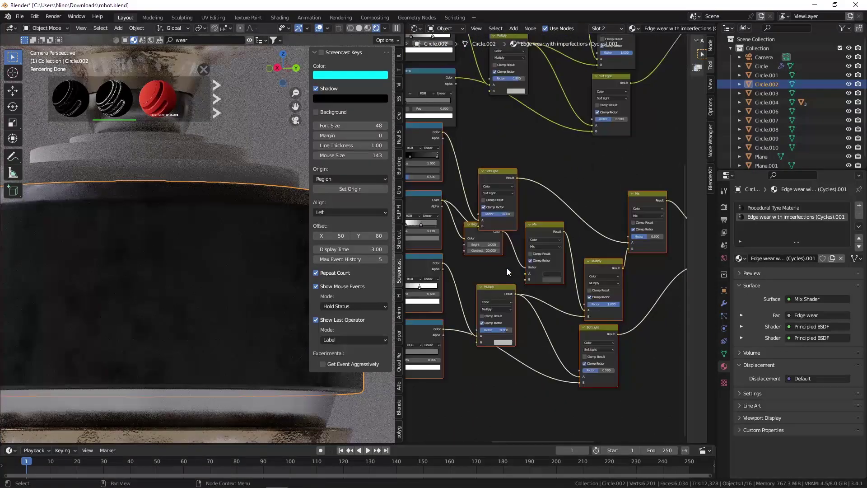
{"action": "scroll", "coordinate": [550, 269], "scroll_direction": "down", "scroll_amount": 1}
{"action": "middle_click_drag", "start_coordinate": [550, 267], "coordinate": [488, 223]}
{"action": "scroll", "coordinate": [488, 224], "scroll_direction": "up", "scroll_amount": 4}
{"action": "left_click", "coordinate": [518, 241]}
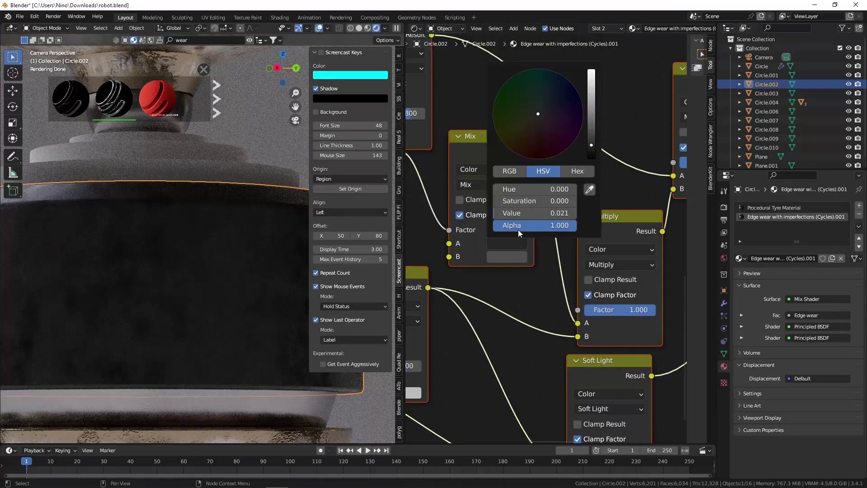
{"action": "left_click", "coordinate": [529, 150]}
{"action": "mouse_move", "coordinate": [584, 106]}
{"action": "left_mouse_down"}
{"action": "mouse_move", "coordinate": [593, 98]}
{"action": "mouse_move", "coordinate": [591, 112]}
{"action": "left_mouse_up"}
{"action": "scroll", "coordinate": [622, 267], "scroll_direction": "down", "scroll_amount": 2}
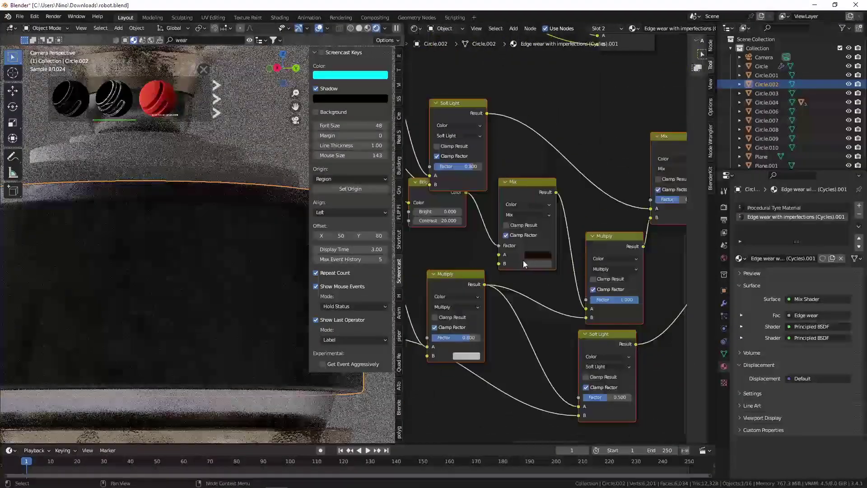
Set colour B of the same Mix node to a rusty brown with hue 0.036, saturation 0.638 and value 0.375
{"action": "left_click", "coordinate": [537, 264]}
{"action": "left_click", "coordinate": [561, 190]}
{"action": "left_click", "coordinate": [592, 166]}
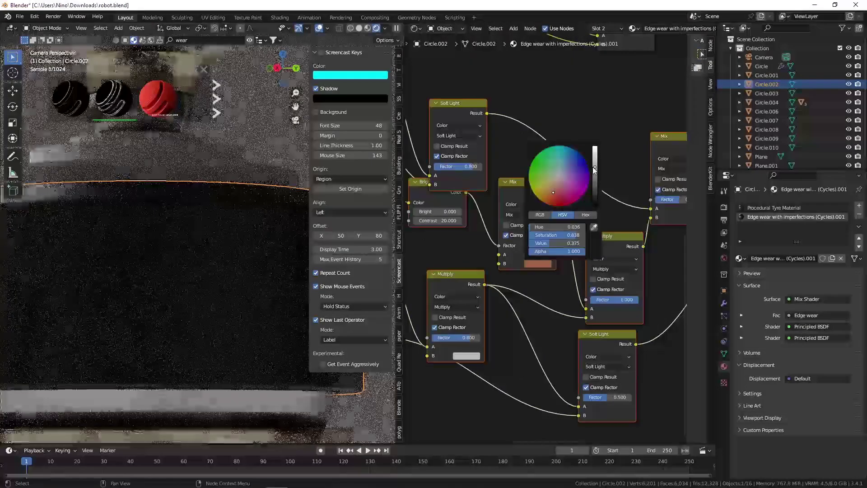
{"action": "scroll", "coordinate": [552, 284], "scroll_direction": "down", "scroll_amount": 6}
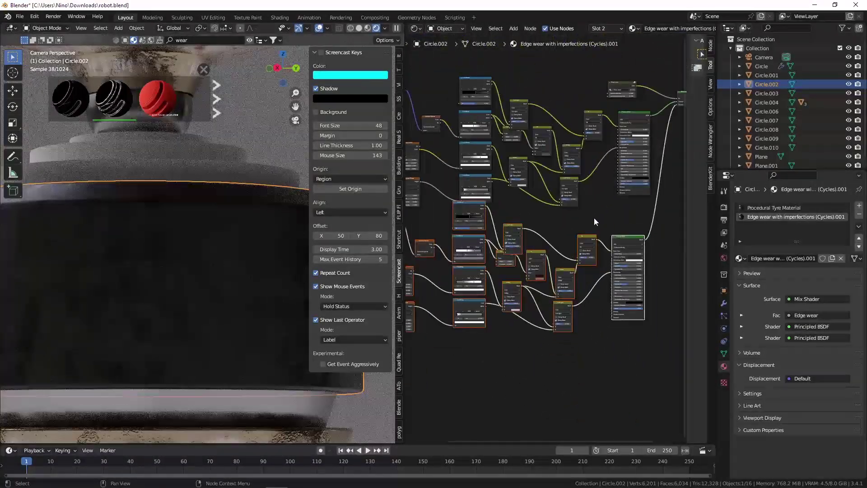
Preview the Edge wear node's output on the ring and remove the Procedural Tyre Material slot
{"action": "scroll", "coordinate": [598, 131], "scroll_direction": "up", "scroll_amount": 4}
{"action": "left_click", "coordinate": [541, 134], "text": "ctrl+shift"}
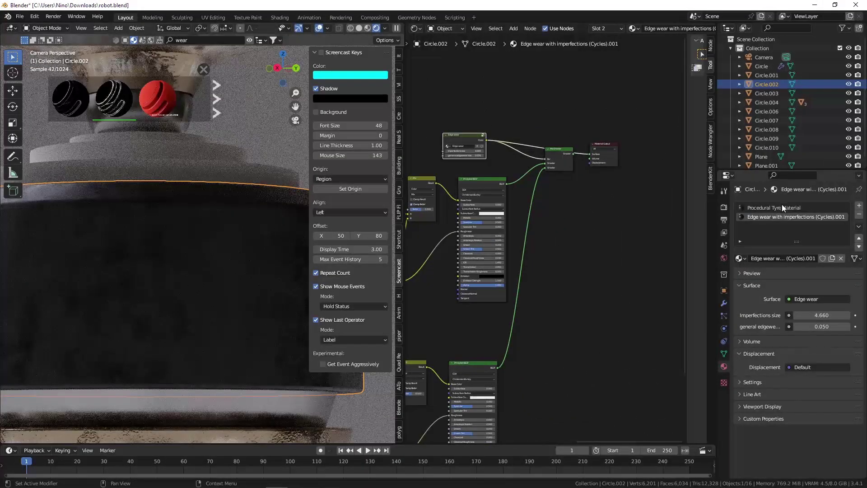
{"action": "left_click", "coordinate": [782, 206]}
{"action": "left_click", "coordinate": [858, 214]}
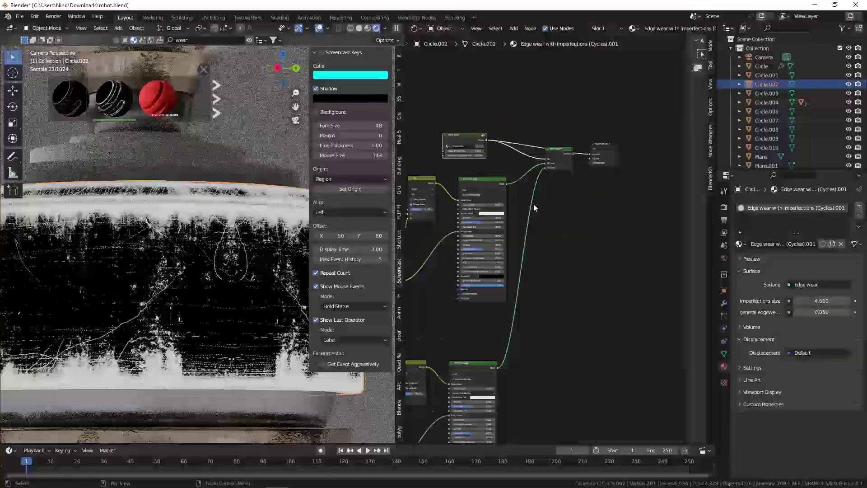
Set the Edge wear node's general edgewear size to 0.030 and its Imperfections size to 4.480
{"action": "scroll", "coordinate": [274, 230], "scroll_direction": "down", "scroll_amount": 3}
{"action": "middle_click_drag", "start_coordinate": [290, 251], "coordinate": [248, 249], "text": "shift"}
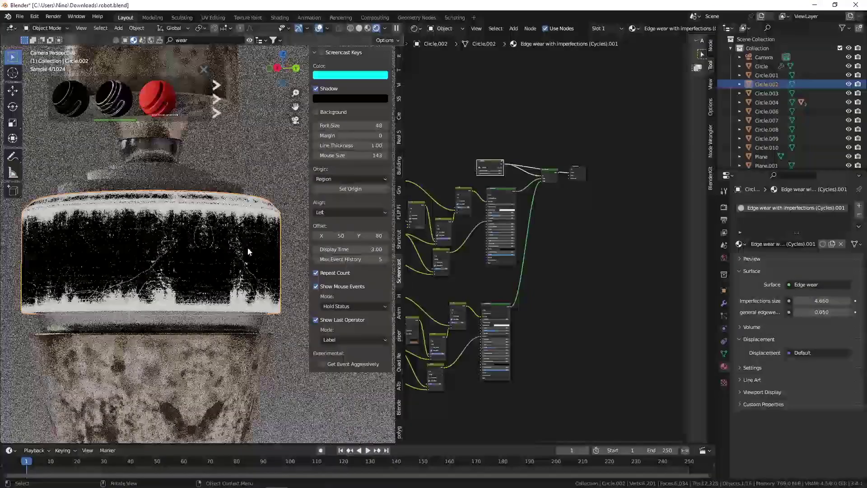
{"action": "scroll", "coordinate": [435, 213], "scroll_direction": "up", "scroll_amount": 2}
{"action": "scroll", "coordinate": [508, 161], "scroll_direction": "up", "scroll_amount": 4}
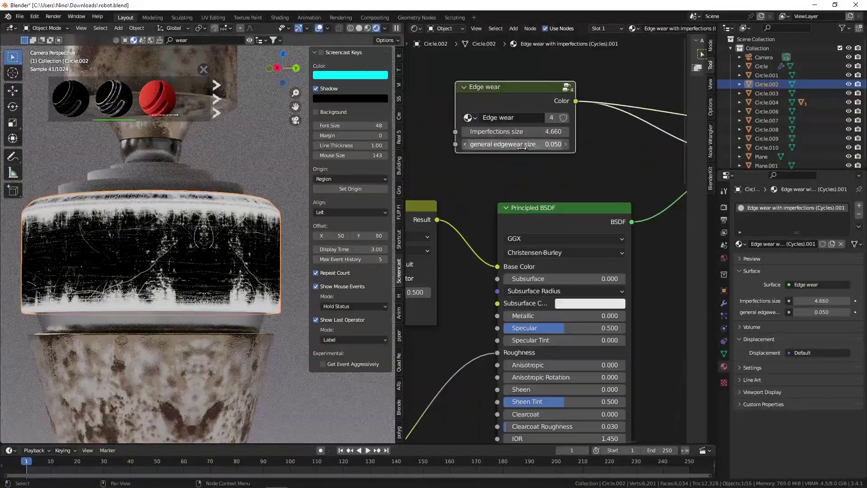
{"action": "left_click_drag", "start_coordinate": [515, 144], "coordinate": [501, 131]}
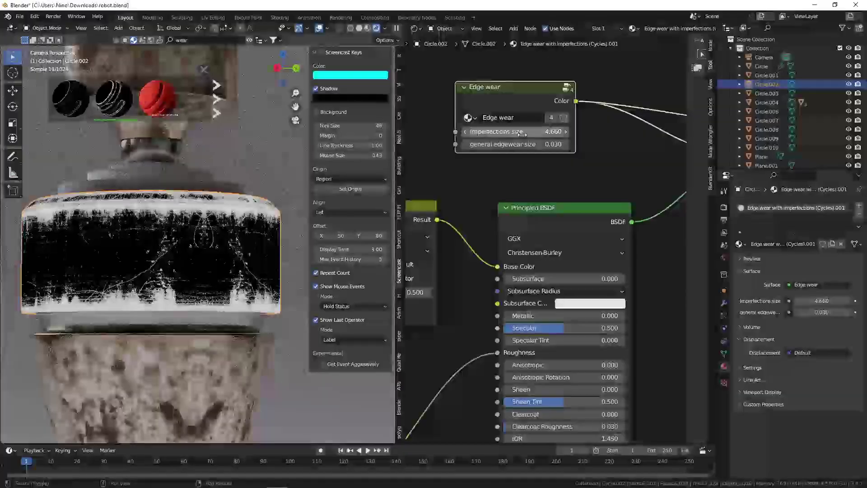
{"action": "scroll", "coordinate": [487, 131], "scroll_direction": "down", "scroll_amount": 3}
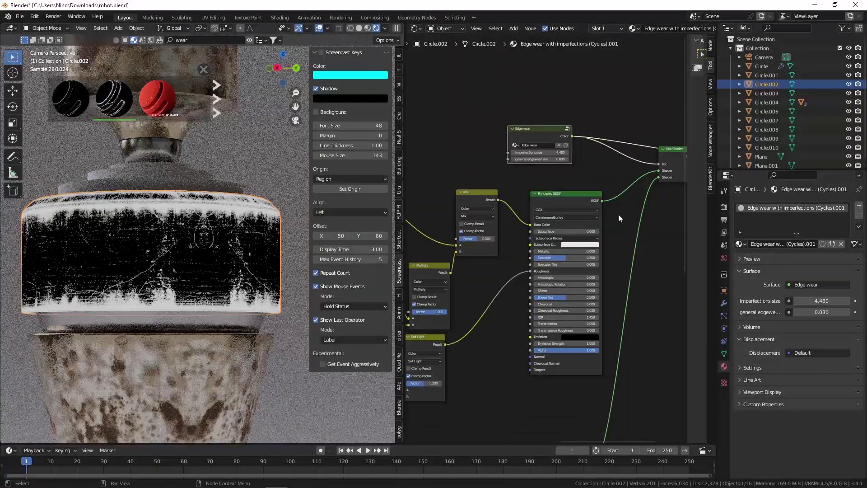
Route the Mix Shader back to the material output and examine the ring's worn edges up close
{"action": "left_click", "coordinate": [640, 132], "text": "ctrl+shift"}
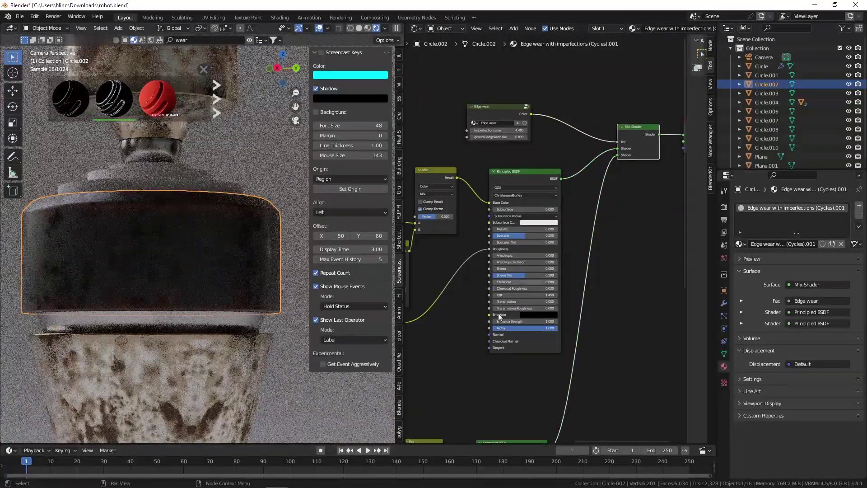
{"action": "scroll", "coordinate": [235, 216], "scroll_direction": "up", "scroll_amount": 5}
{"action": "scroll", "coordinate": [487, 229], "scroll_direction": "down", "scroll_amount": 5}
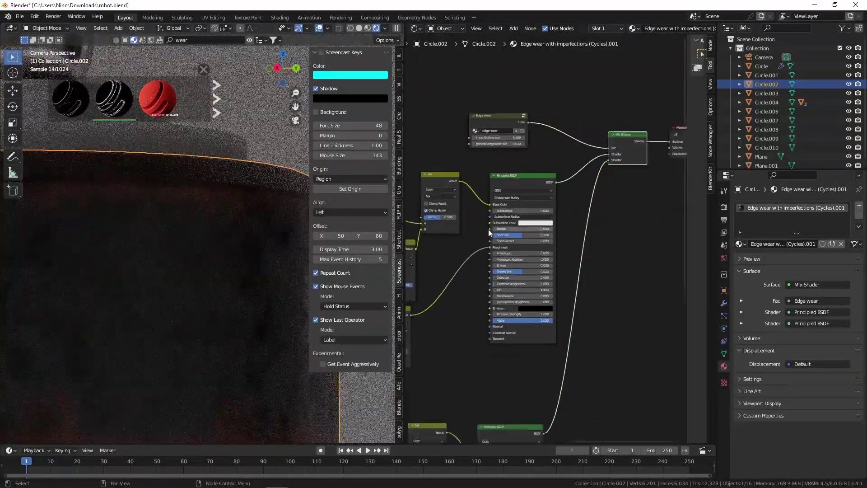
{"action": "scroll", "coordinate": [229, 307], "scroll_direction": "down", "scroll_amount": 5}
{"action": "scroll", "coordinate": [535, 284], "scroll_direction": "up", "scroll_amount": 4}
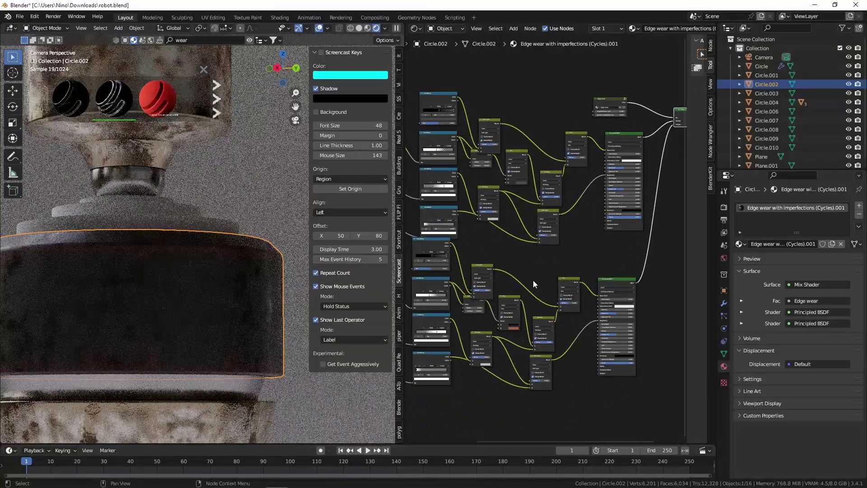
{"action": "middle_click_drag", "start_coordinate": [486, 291], "coordinate": [516, 270]}
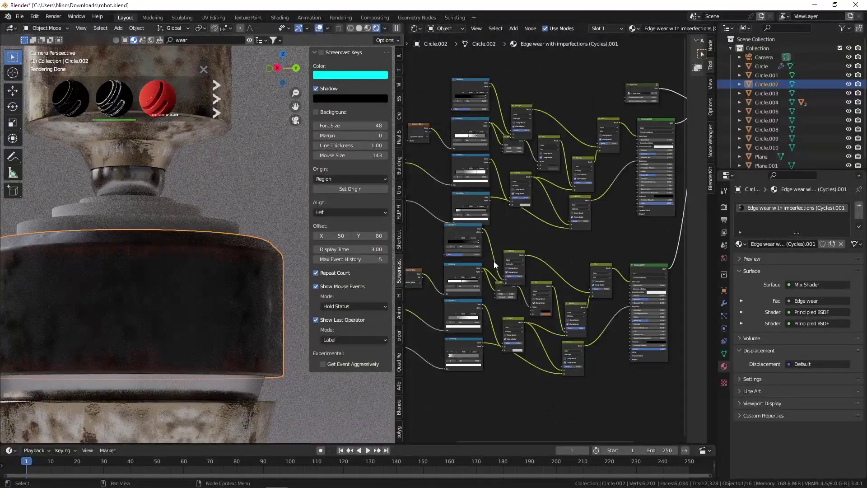
{"action": "scroll", "coordinate": [182, 290], "scroll_direction": "up", "scroll_amount": 5}
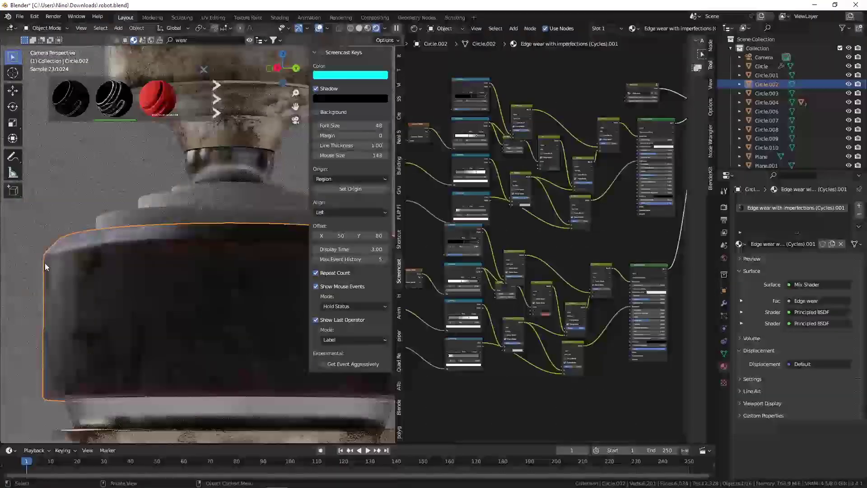
Adjust colour A of the lower network's Mix node to a slightly brighter dark maroon
{"action": "scroll", "coordinate": [568, 248], "scroll_direction": "up", "scroll_amount": 6}
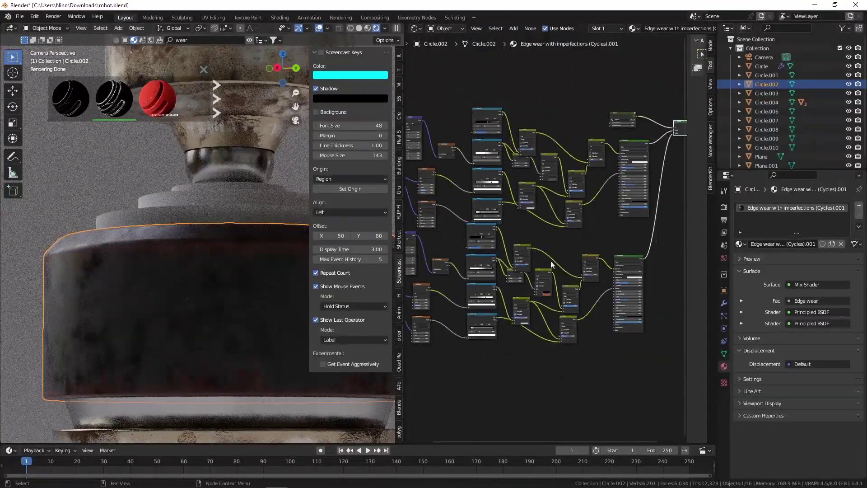
{"action": "left_click", "coordinate": [532, 287]}
{"action": "left_click", "coordinate": [601, 210]}
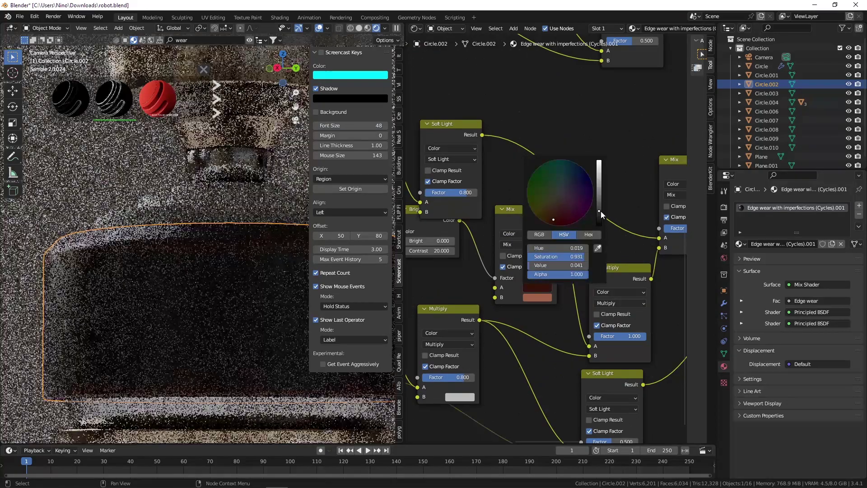
{"action": "left_click", "coordinate": [562, 220]}
{"action": "scroll", "coordinate": [596, 350], "scroll_direction": "down", "scroll_amount": 4}
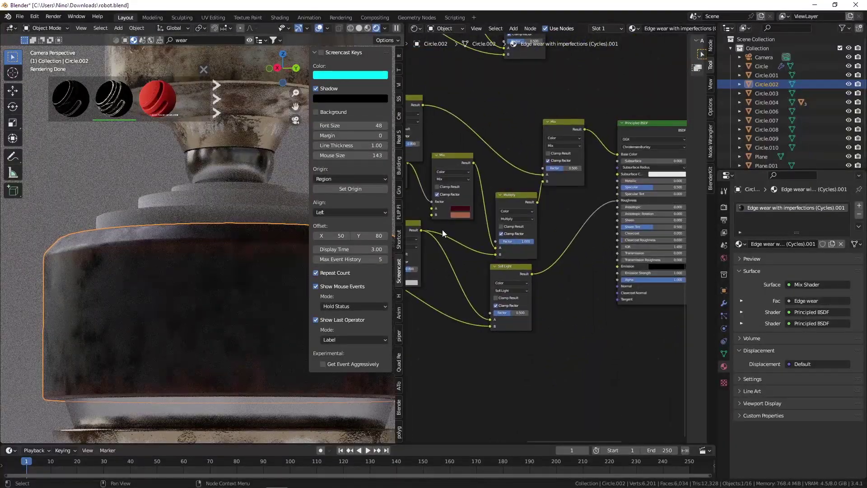
Connect the Edge wear node's Color output to the Normal input of the upper Principled BSDF
{"action": "scroll", "coordinate": [502, 225], "scroll_direction": "right", "scroll_amount": 3, "text": "ctrl"}
{"action": "scroll", "coordinate": [524, 195], "scroll_direction": "down", "scroll_amount": 3}
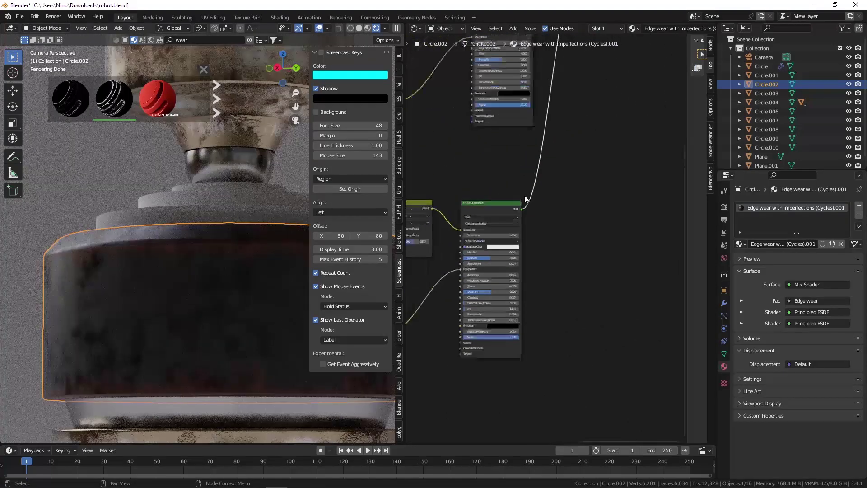
{"action": "scroll", "coordinate": [544, 199], "scroll_direction": "down", "scroll_amount": 2}
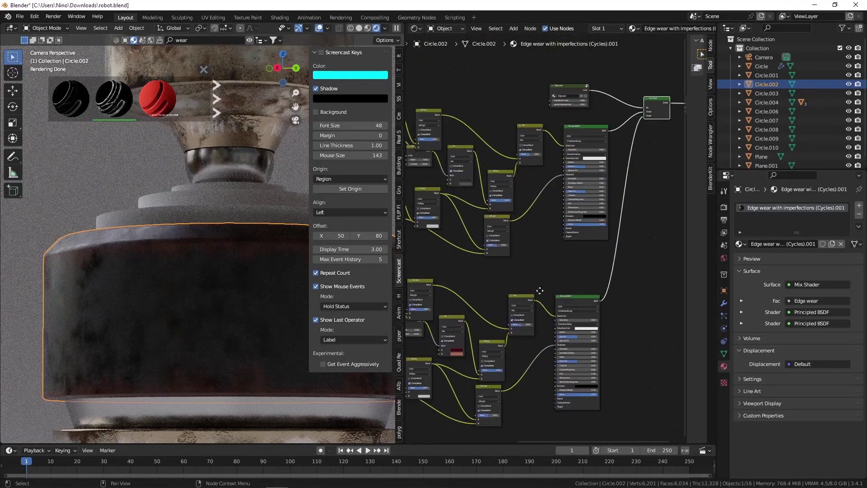
{"action": "scroll", "coordinate": [581, 86], "scroll_direction": "up", "scroll_amount": 2}
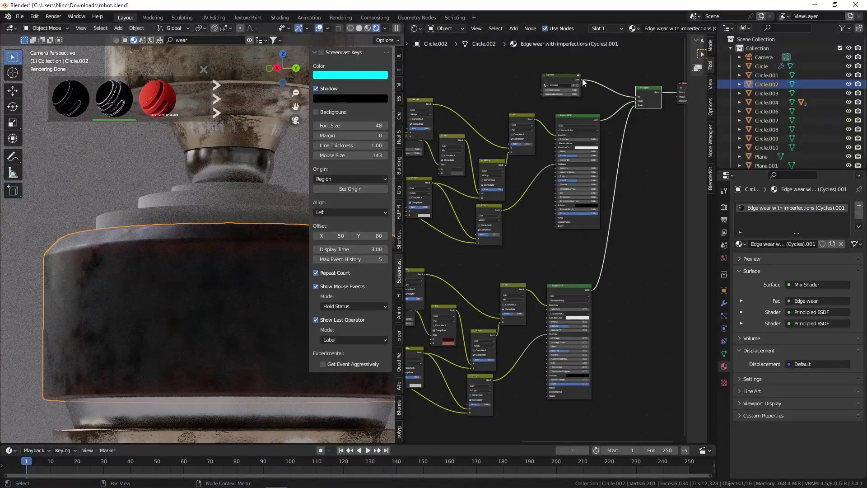
{"action": "left_click_drag", "start_coordinate": [582, 78], "coordinate": [567, 169]}
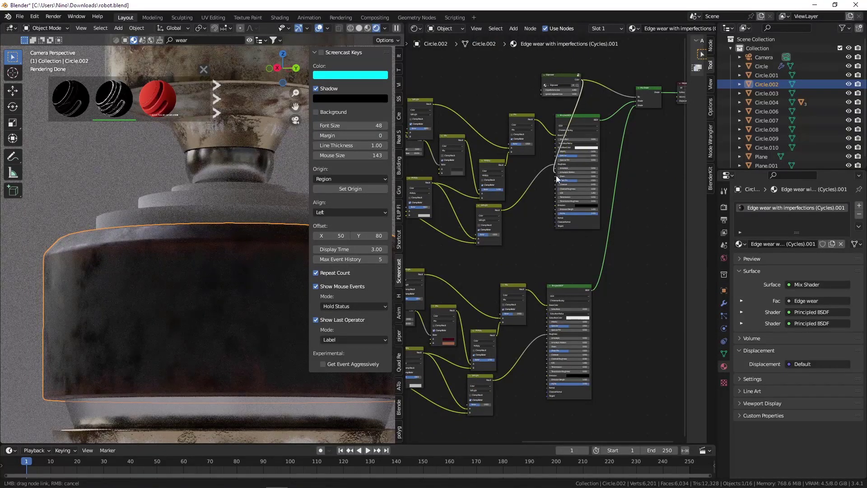
{"action": "left_click_drag", "start_coordinate": [554, 220], "coordinate": [554, 218]}
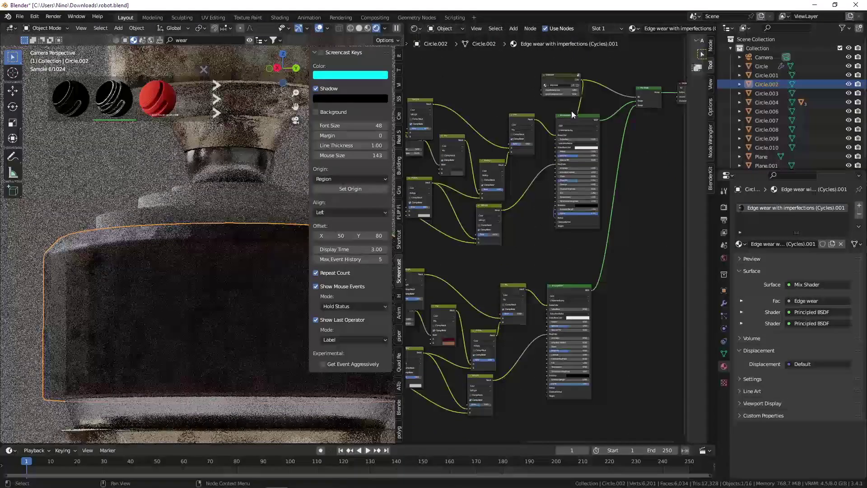
Insert a Bump node on the new link before the upper Principled BSDF and move the Edge wear link to its Height input
{"action": "key", "text": "shift+a"}
{"action": "left_click", "coordinate": [576, 117]}
{"action": "type", "text": "bump"}
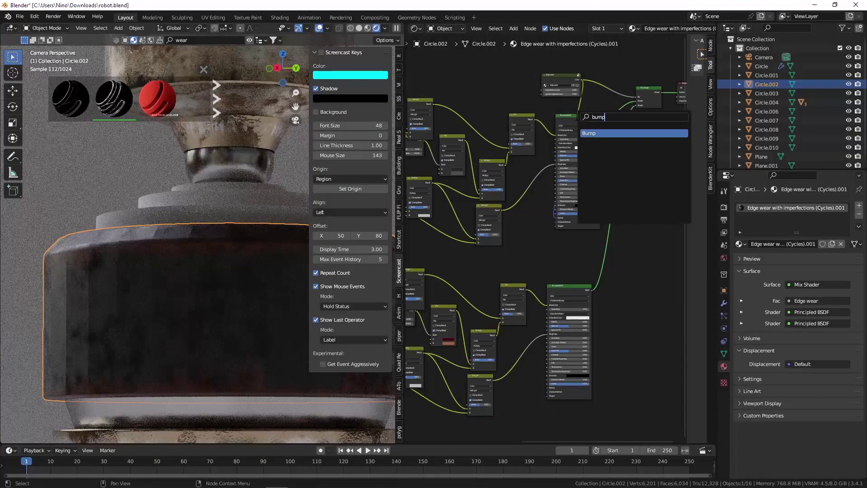
{"action": "key", "text": "Return"}
{"action": "left_click", "coordinate": [549, 215]}
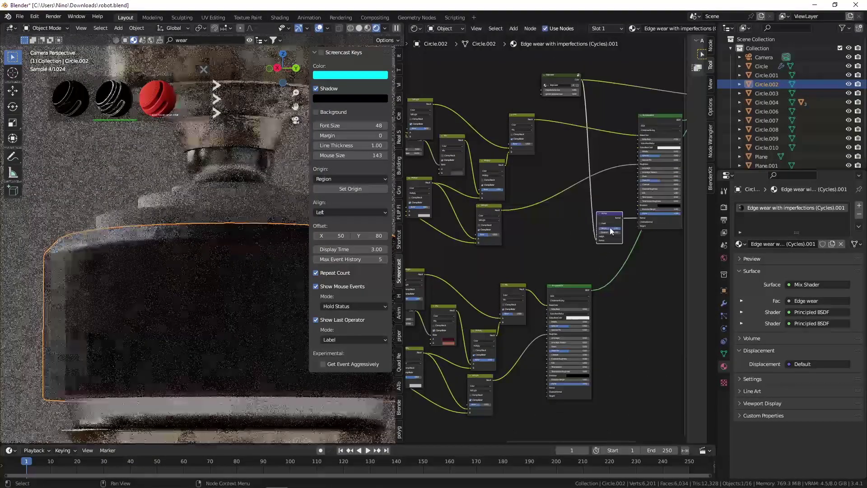
{"action": "scroll", "coordinate": [589, 252], "scroll_direction": "up", "scroll_amount": 6}
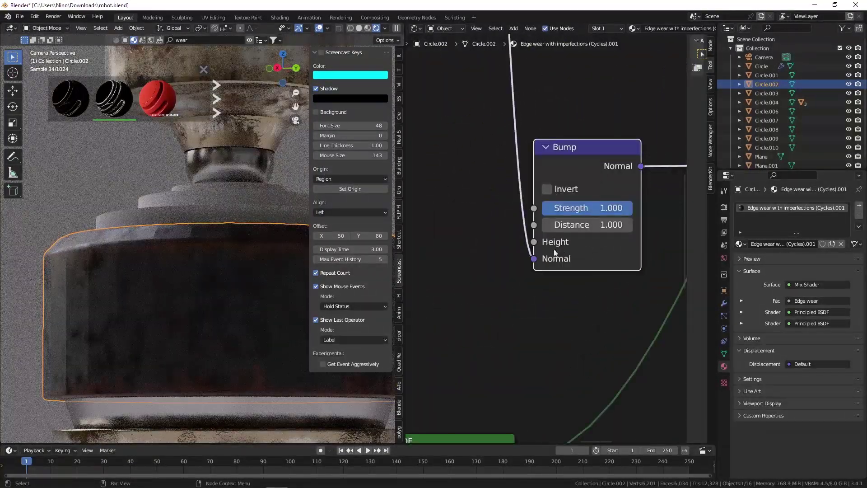
{"action": "left_click_drag", "start_coordinate": [534, 246], "coordinate": [534, 243]}
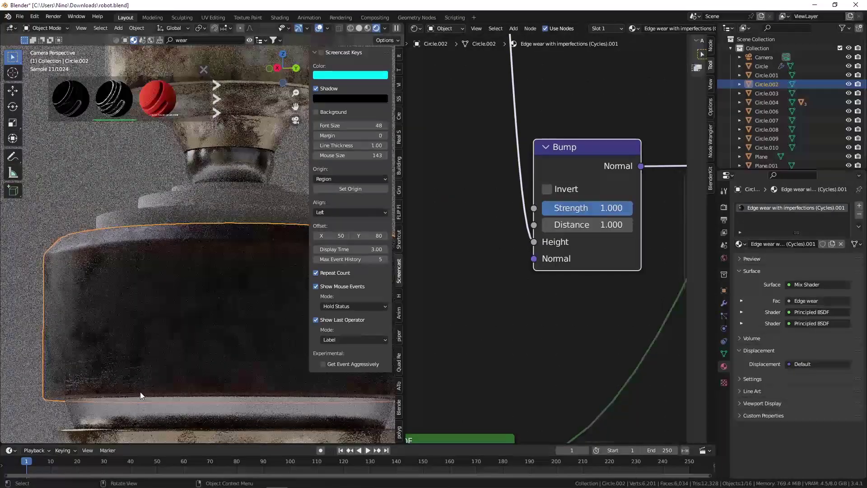
Try the Bump node's Invert option and examine the ring's edge up close
{"action": "scroll", "coordinate": [143, 212], "scroll_direction": "up", "scroll_amount": 3}
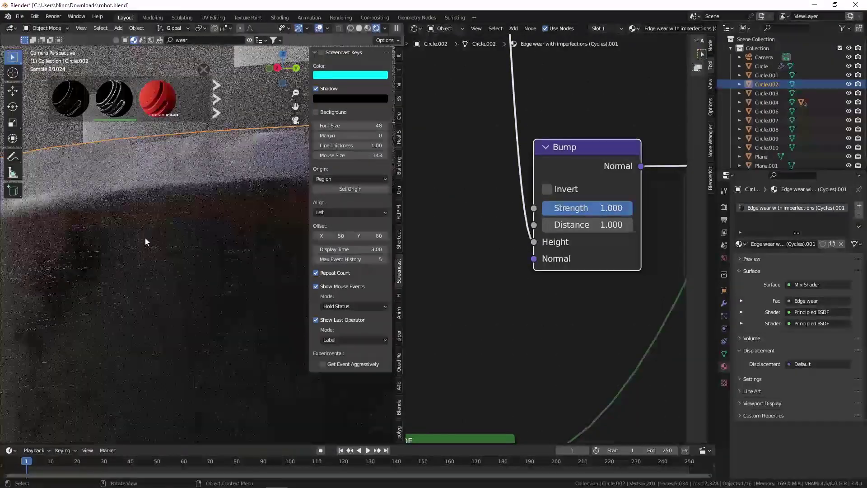
{"action": "left_click", "coordinate": [547, 190]}
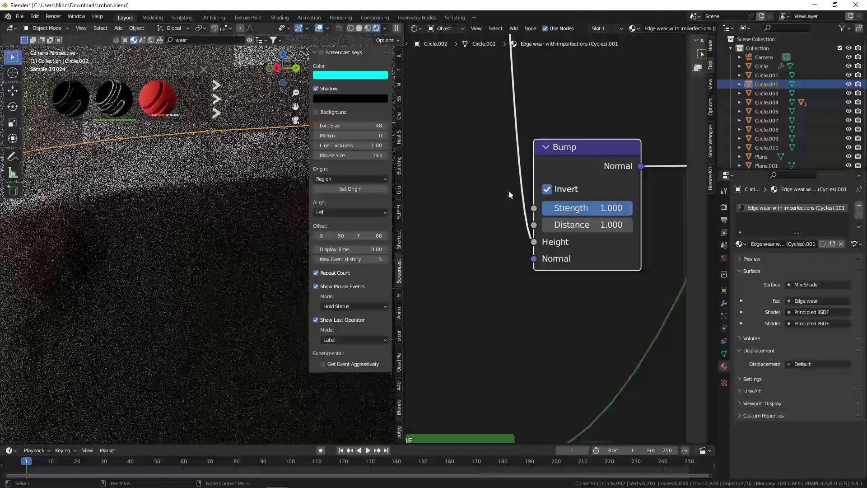
{"action": "scroll", "coordinate": [171, 298], "scroll_direction": "down", "scroll_amount": 3}
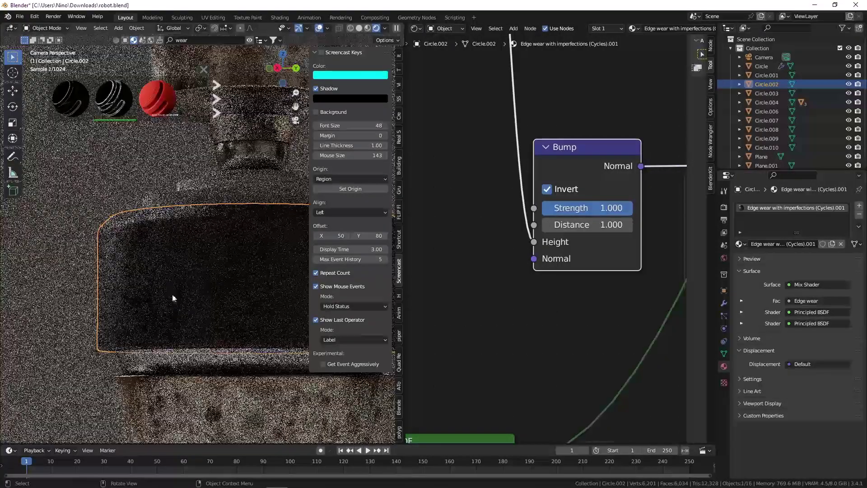
{"action": "scroll", "coordinate": [232, 278], "scroll_direction": "down", "scroll_amount": 8}
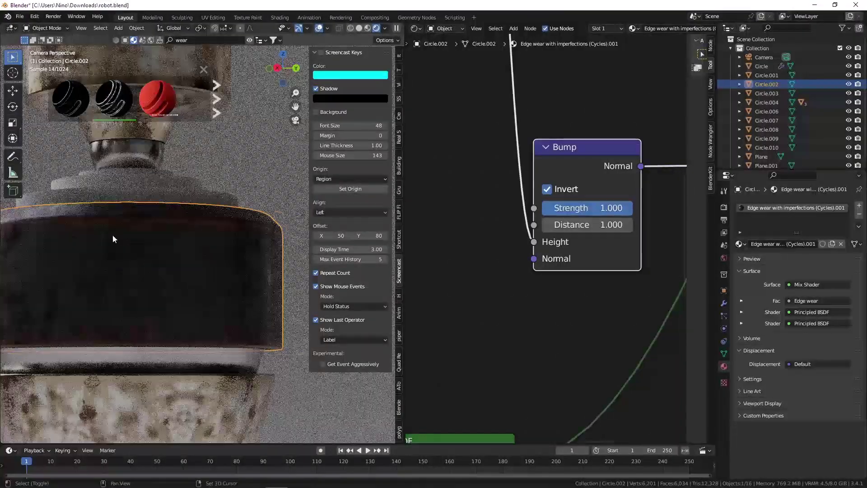
{"action": "scroll", "coordinate": [182, 230], "scroll_direction": "up", "scroll_amount": 8}
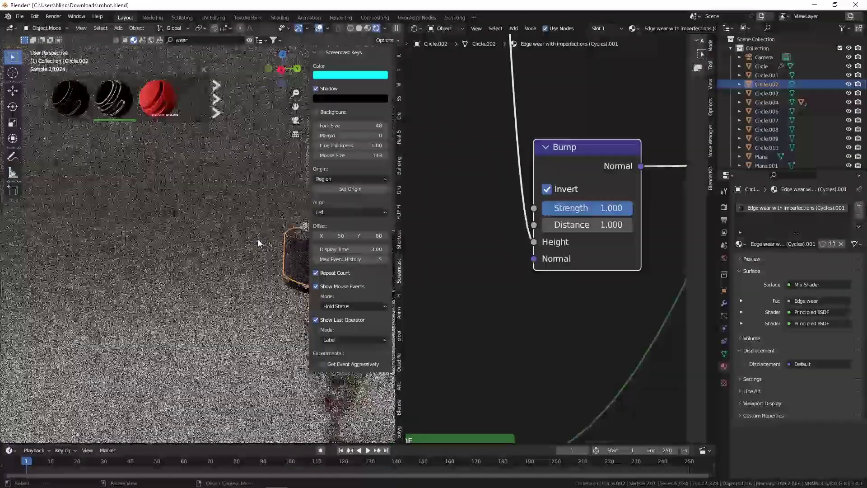
{"action": "scroll", "coordinate": [118, 196], "scroll_direction": "up", "scroll_amount": 4}
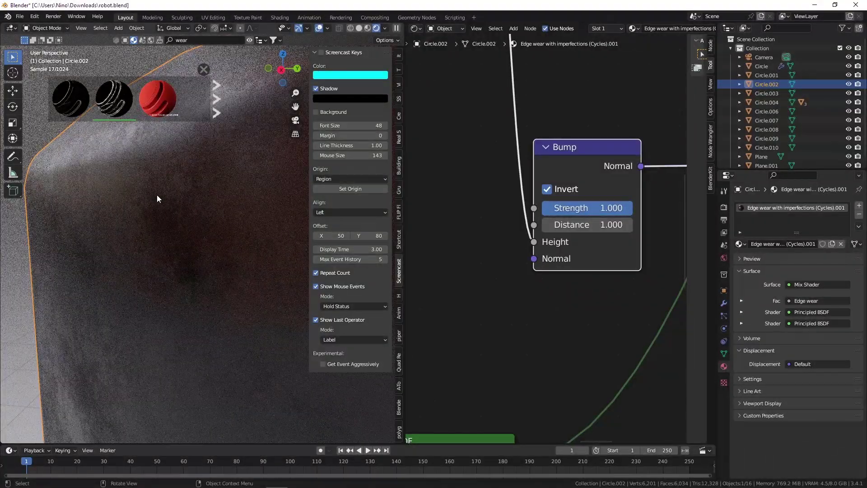
{"action": "scroll", "coordinate": [561, 223], "scroll_direction": "up", "scroll_amount": 1}
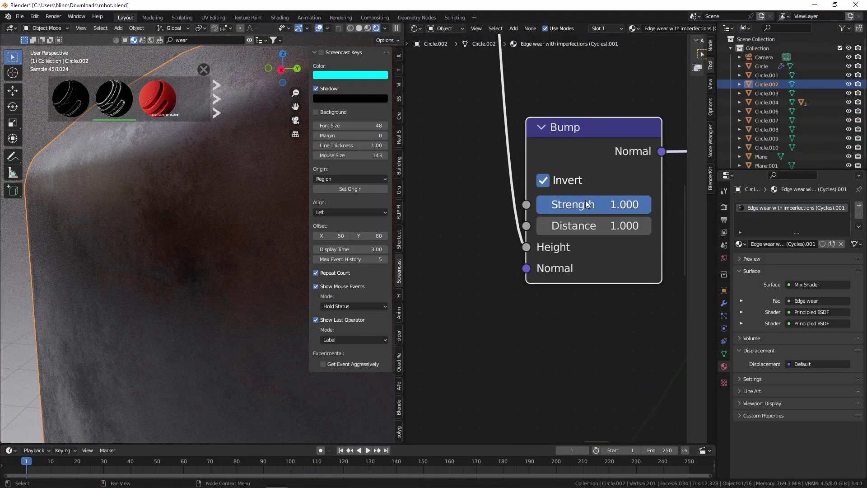
Undo the trial changes to the Bump node's strength and distance, and turn off its Invert option
{"action": "left_click_drag", "start_coordinate": [594, 205], "coordinate": [642, 225]}
{"action": "key", "text": "ctrl+z"}
{"action": "key", "text": "ctrl+z"}
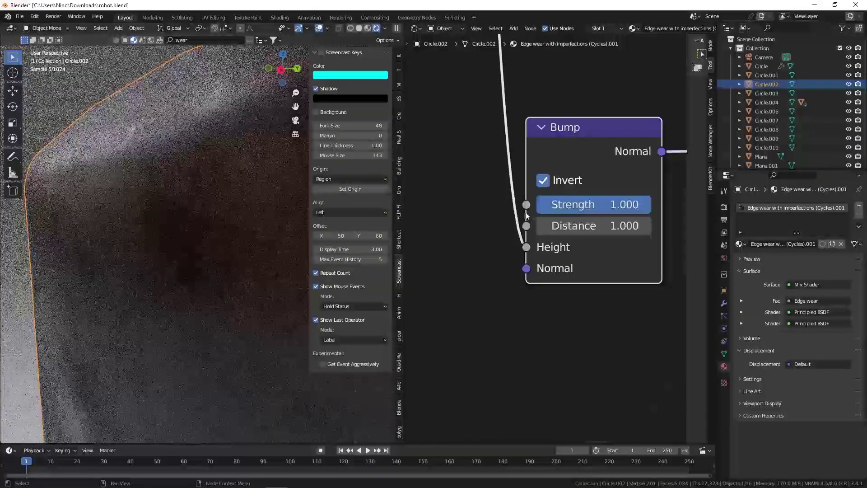
{"action": "left_click", "coordinate": [546, 183]}
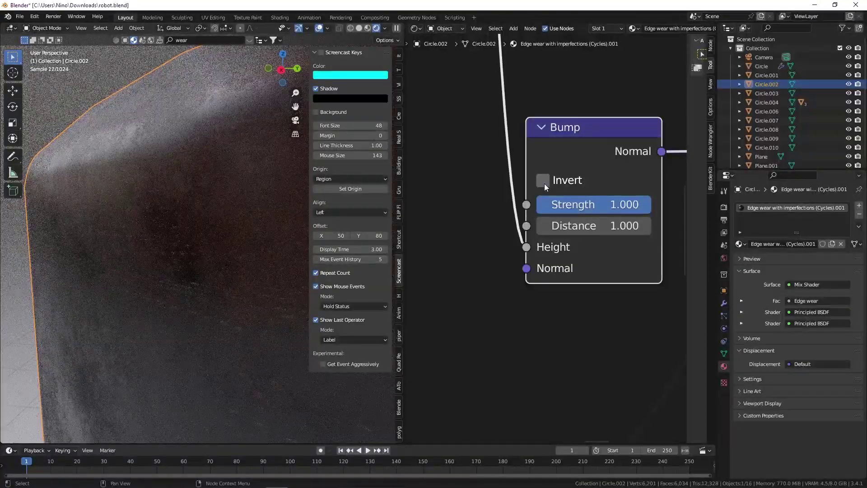
{"action": "mouse_move", "coordinate": [562, 224]}
{"action": "left_mouse_down"}
{"action": "mouse_move", "coordinate": [587, 224]}
{"action": "mouse_move", "coordinate": [558, 225]}
{"action": "left_mouse_up"}
{"action": "key", "text": "ctrl+z"}
Insert a ColorRamp node between Edge wear and the Bump node's Height input, with its gradient running from white to black
{"action": "scroll", "coordinate": [544, 218], "scroll_direction": "down", "scroll_amount": 5}
{"action": "scroll", "coordinate": [537, 217], "scroll_direction": "down", "scroll_amount": 10}
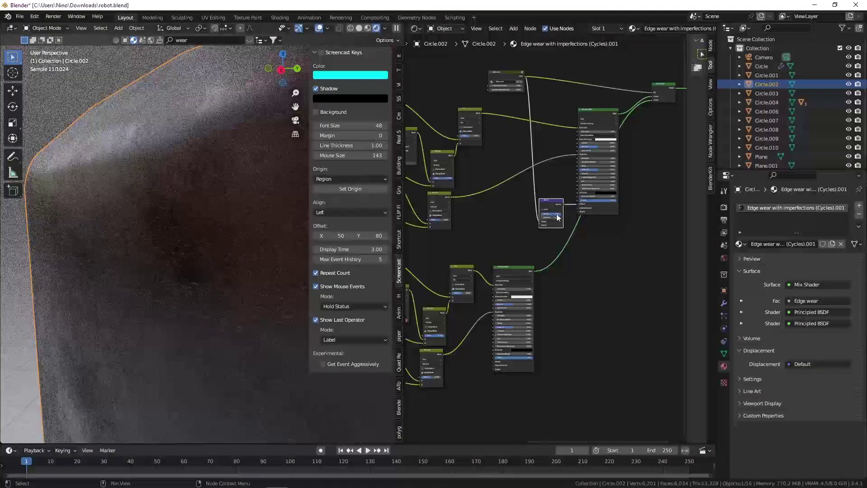
{"action": "middle_click_drag", "start_coordinate": [560, 214], "coordinate": [482, 227]}
{"action": "scroll", "coordinate": [483, 227], "scroll_direction": "up", "scroll_amount": 7}
{"action": "middle_click_drag", "start_coordinate": [444, 163], "coordinate": [530, 211]}
{"action": "key", "text": "shift+a"}
{"action": "left_click", "coordinate": [529, 207]}
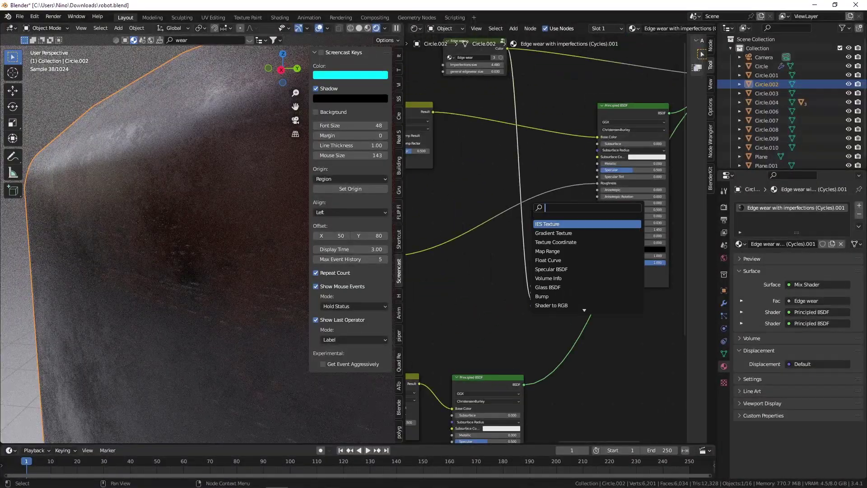
{"action": "type", "text": "col"}
{"action": "key", "text": "Return"}
{"action": "left_click", "coordinate": [551, 190]}
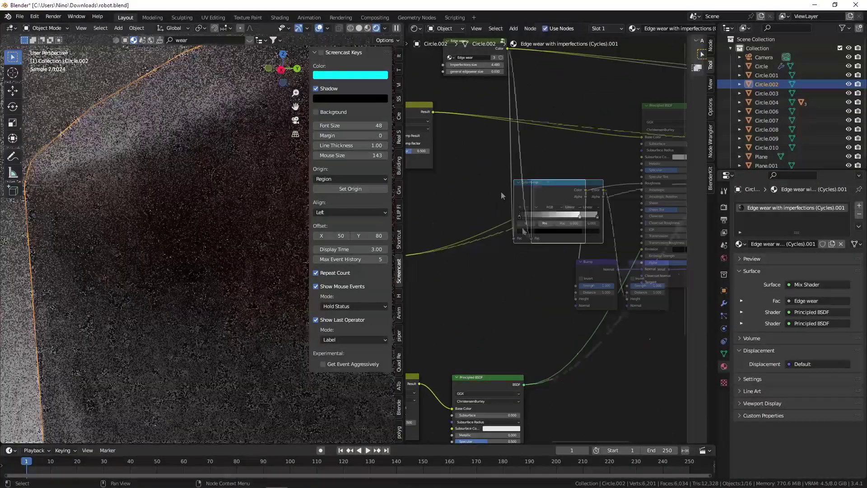
{"action": "left_click_drag", "start_coordinate": [551, 189], "coordinate": [516, 294]}
{"action": "scroll", "coordinate": [529, 297], "scroll_direction": "up", "scroll_amount": 3}
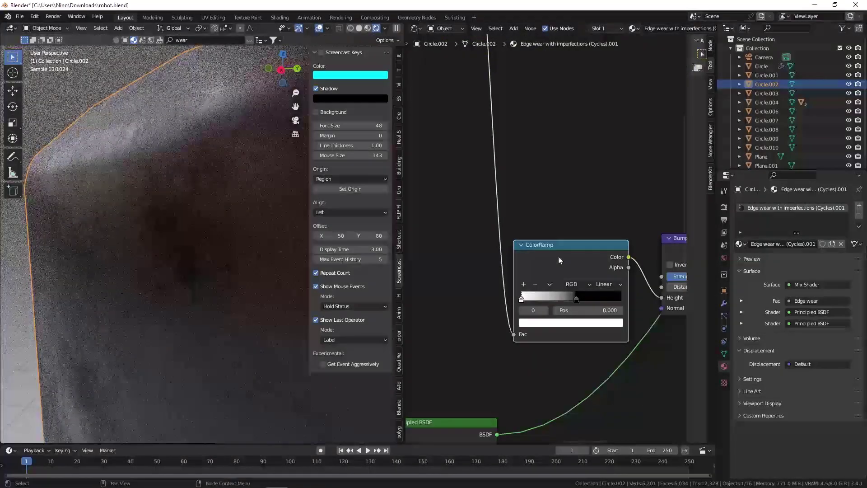
Preview the ColorRamp's output on the ring and move its black stop to position 0.027 for a sharper wear mask
{"action": "left_click", "coordinate": [560, 243], "text": "ctrl+shift"}
{"action": "key", "text": "KP_Decimal"}
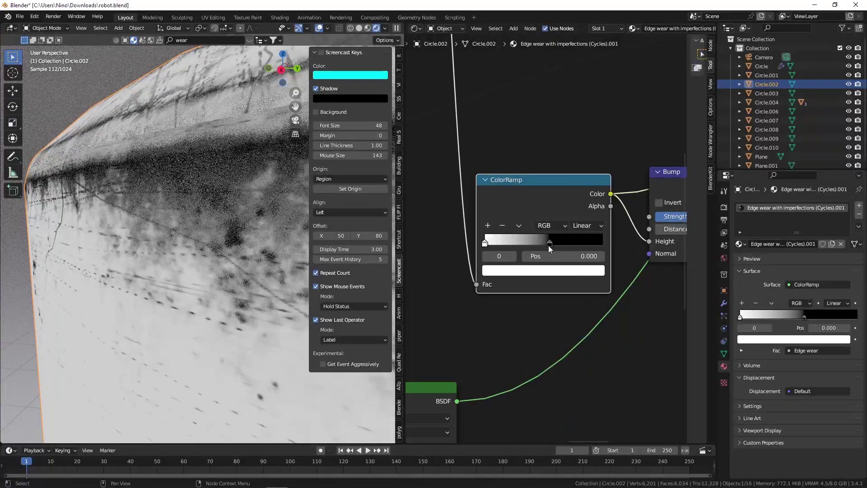
{"action": "left_click_drag", "start_coordinate": [549, 245], "coordinate": [486, 245]}
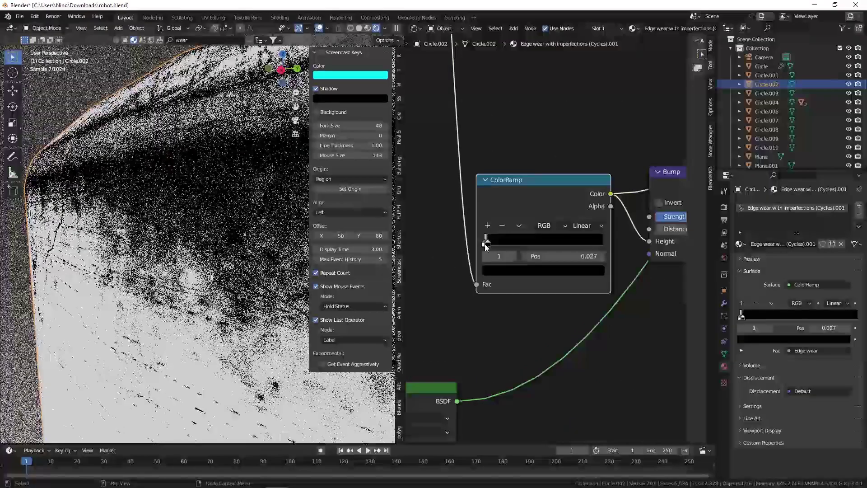
{"action": "scroll", "coordinate": [275, 226], "scroll_direction": "down", "scroll_amount": 4}
{"action": "scroll", "coordinate": [244, 239], "scroll_direction": "up", "scroll_amount": 2}
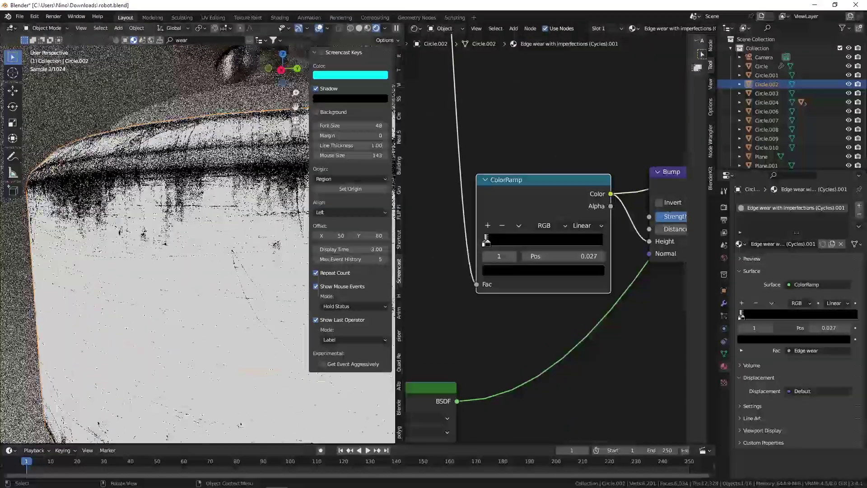
{"action": "scroll", "coordinate": [205, 213], "scroll_direction": "down", "scroll_amount": 4}
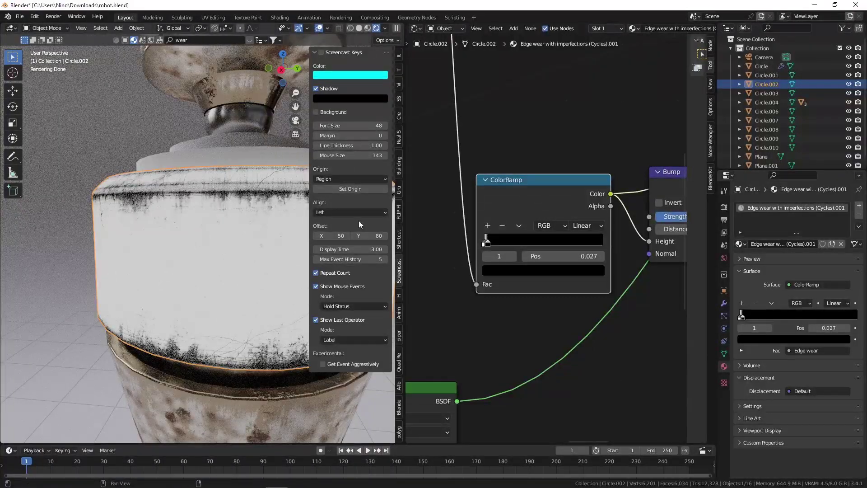
{"action": "scroll", "coordinate": [289, 226], "scroll_direction": "up", "scroll_amount": 2}
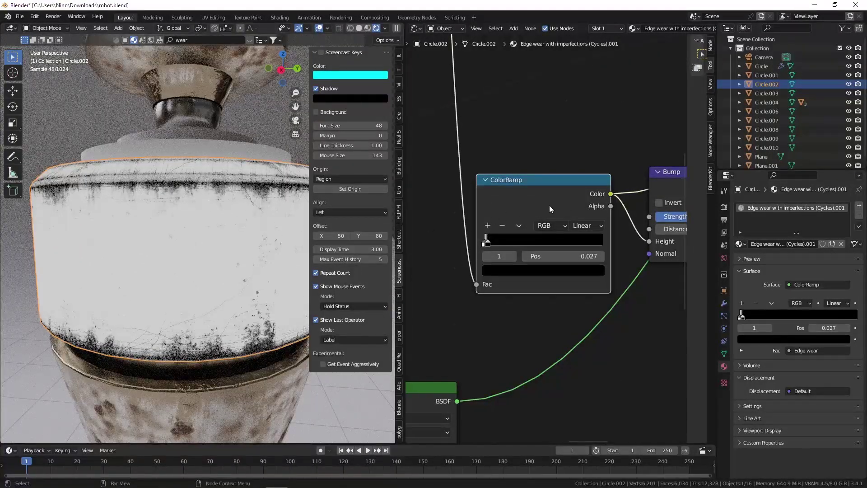
{"action": "scroll", "coordinate": [486, 242], "scroll_direction": "up", "scroll_amount": 2}
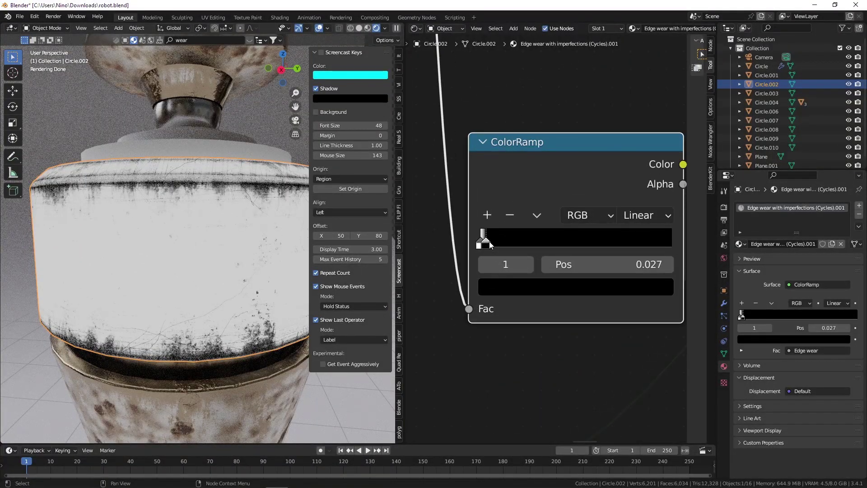
Set the alpha of the ColorRamp's black stop to 10
{"action": "left_click", "coordinate": [557, 286]}
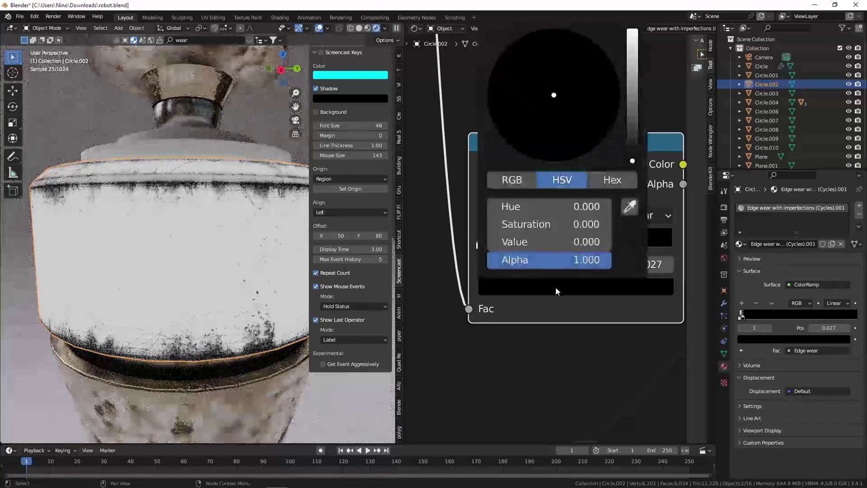
{"action": "left_click", "coordinate": [552, 259]}
{"action": "type", "text": "5"}
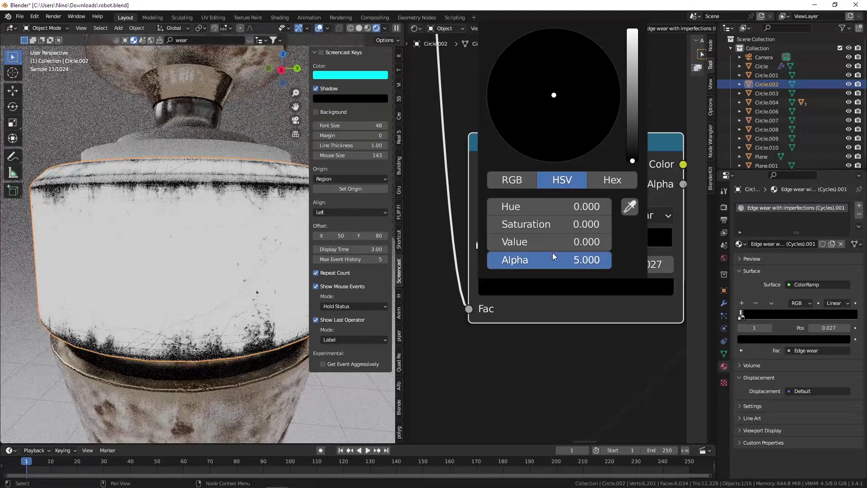
{"action": "left_click", "coordinate": [552, 253]}
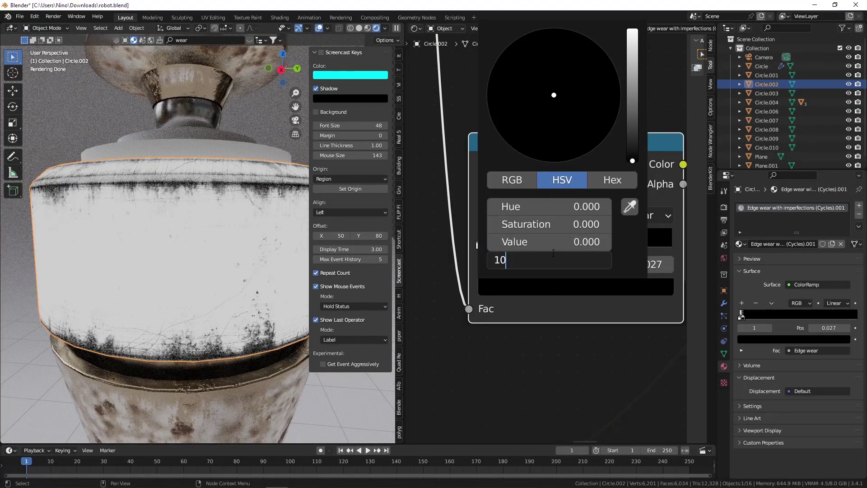
{"action": "key", "text": "Return"}
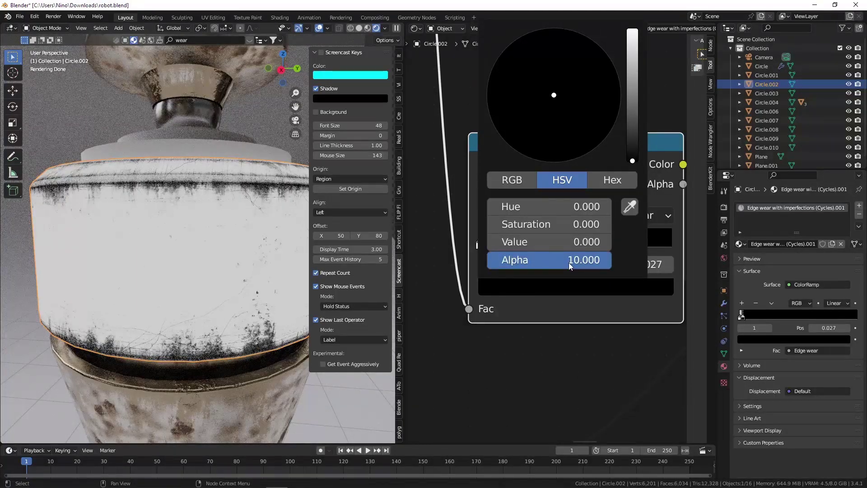
Switch the ring's preview from the ColorRamp mask back to the full Mix Shader material
{"action": "scroll", "coordinate": [596, 334], "scroll_direction": "down", "scroll_amount": 5}
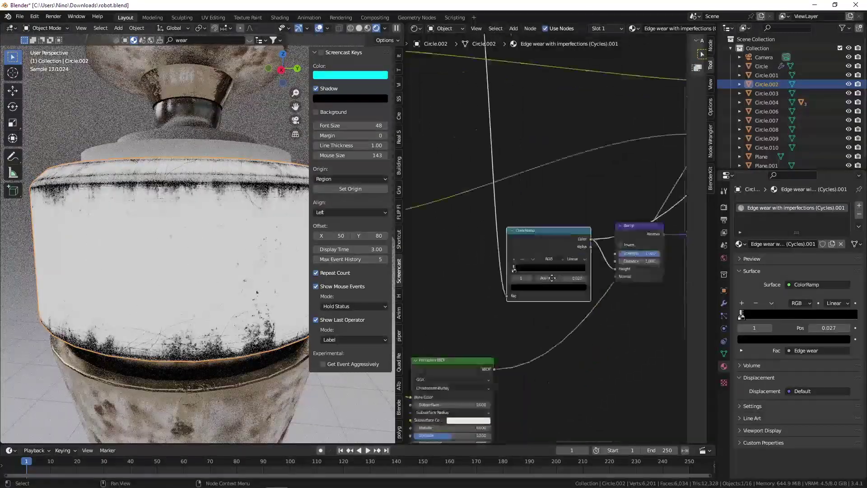
{"action": "scroll", "coordinate": [504, 244], "scroll_direction": "down", "scroll_amount": 3}
{"action": "middle_click_drag", "start_coordinate": [552, 278], "coordinate": [629, 180]}
{"action": "left_click", "coordinate": [645, 98], "text": "ctrl+shift"}
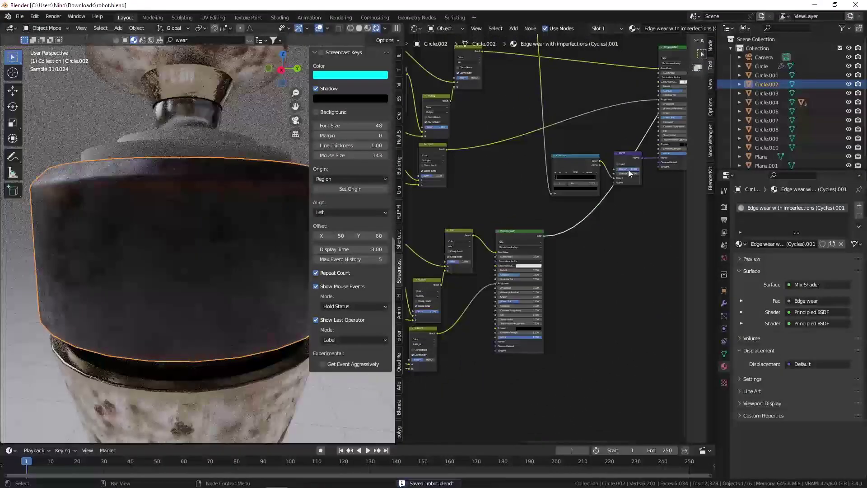
Connect the Bump node's output to the Normal input of the lower Principled BSDF as well, and save the file
{"action": "left_click_drag", "start_coordinate": [641, 157], "coordinate": [509, 299]}
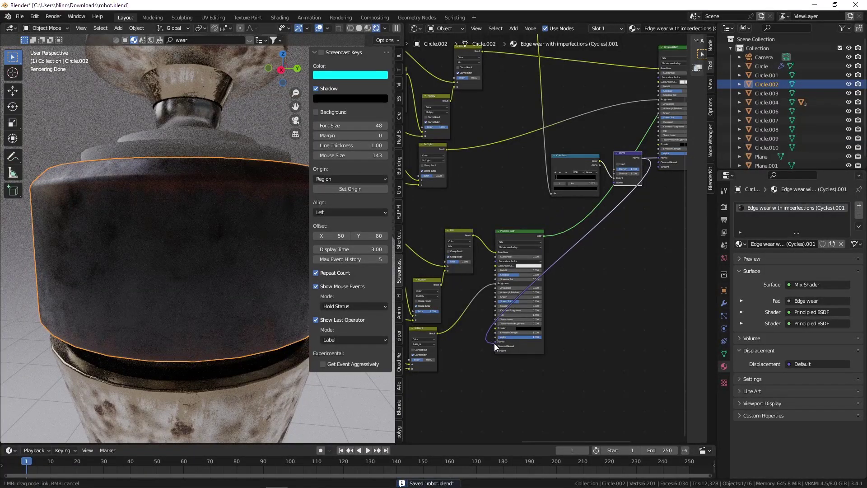
{"action": "left_click_drag", "start_coordinate": [496, 345], "coordinate": [496, 342]}
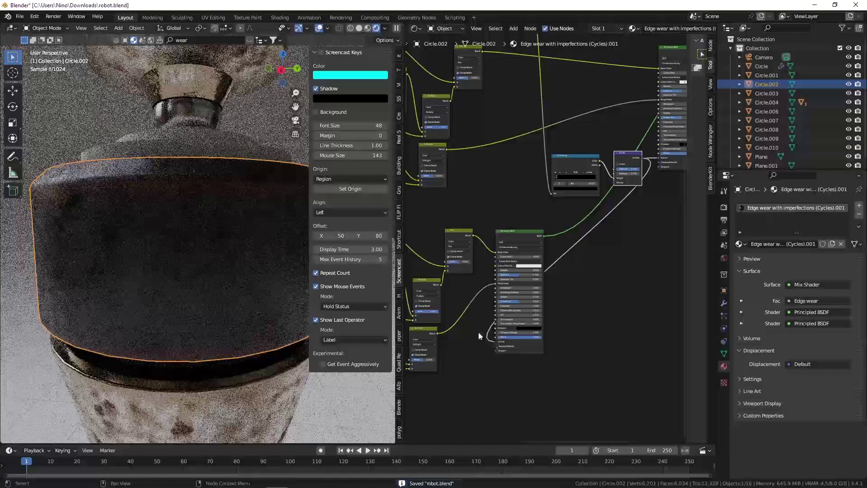
{"action": "key", "text": "ctrl+s"}
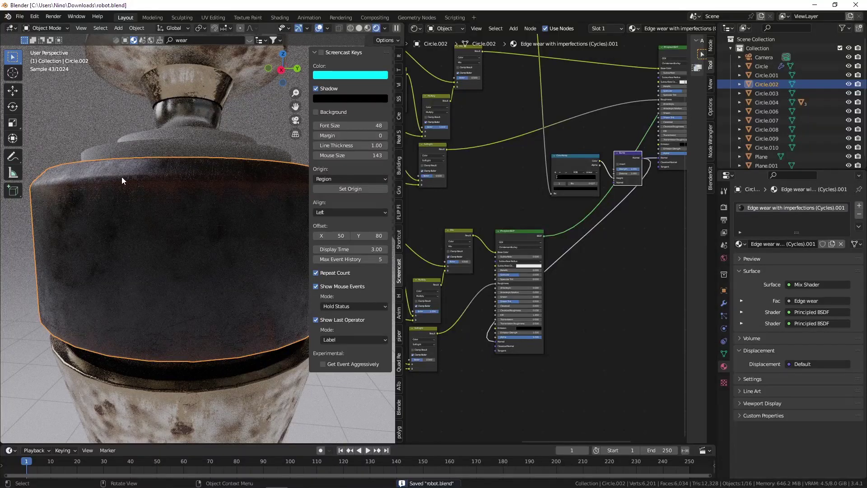
Link the ColorRamp's Color output to the Displacement input of the Material Output
{"action": "scroll", "coordinate": [539, 184], "scroll_direction": "down", "scroll_amount": 7}
{"action": "middle_click_drag", "start_coordinate": [588, 166], "coordinate": [479, 198]}
{"action": "scroll", "coordinate": [478, 197], "scroll_direction": "up", "scroll_amount": 7}
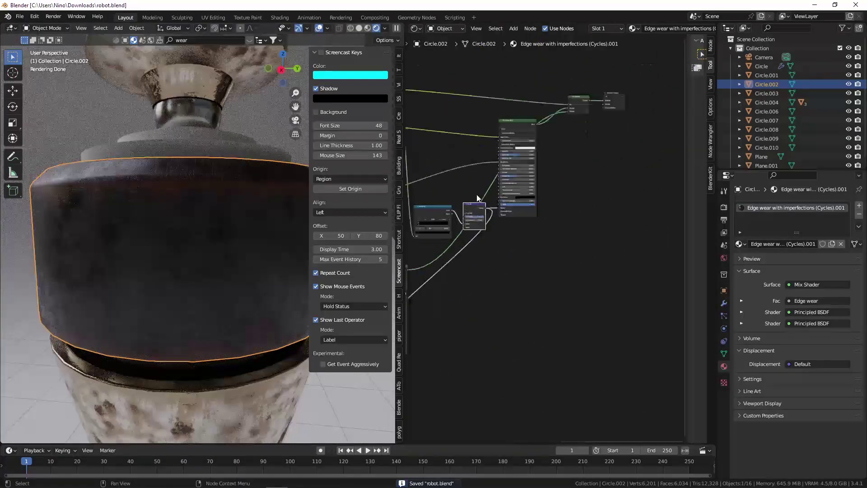
{"action": "scroll", "coordinate": [479, 218], "scroll_direction": "down", "scroll_amount": 6}
{"action": "scroll", "coordinate": [479, 219], "scroll_direction": "up", "scroll_amount": 3}
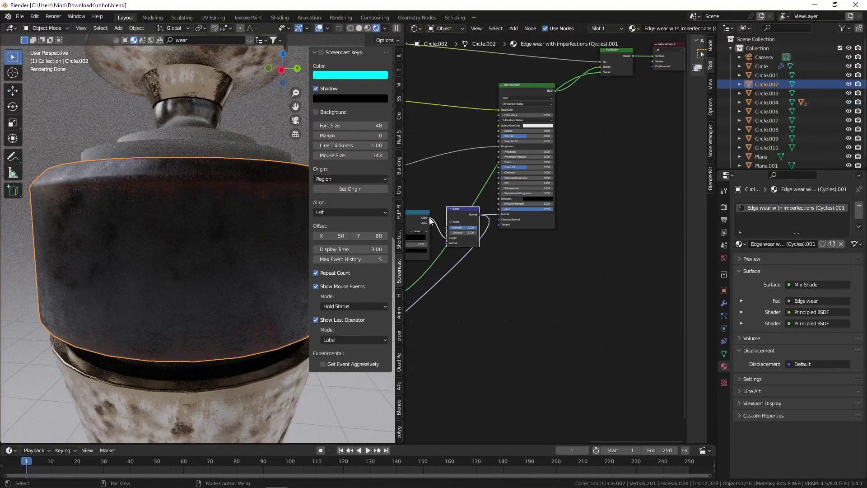
{"action": "left_click_drag", "start_coordinate": [646, 96], "coordinate": [654, 68]}
Insert a Displacement node on the link between the ColorRamp and the Material Output, feeding its Height input, and save the file
{"action": "key", "text": "shift+a"}
{"action": "left_click", "coordinate": [649, 79]}
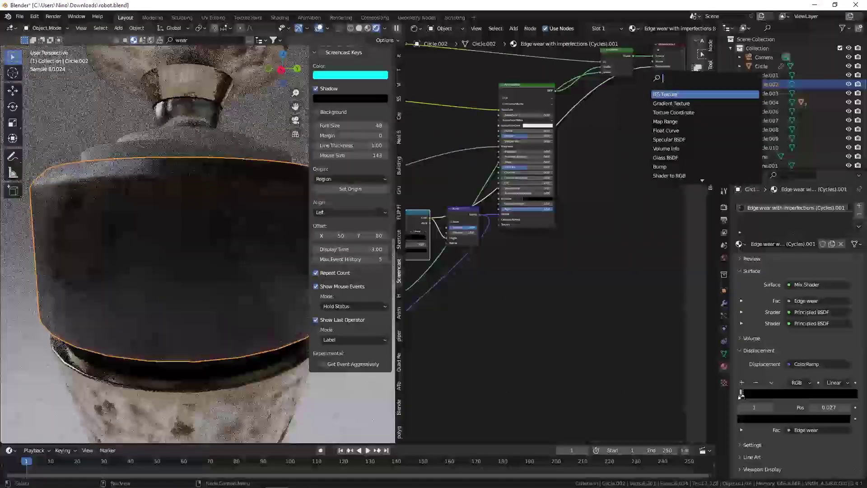
{"action": "type", "text": "dis"}
{"action": "key", "text": "Return"}
{"action": "left_click", "coordinate": [569, 125]}
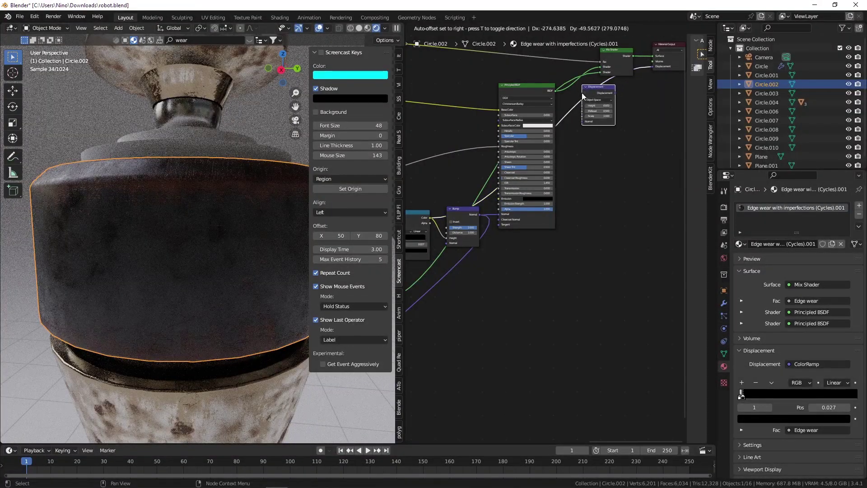
{"action": "scroll", "coordinate": [570, 126], "scroll_direction": "up", "scroll_amount": 3}
{"action": "left_click_drag", "start_coordinate": [565, 97], "coordinate": [567, 91]}
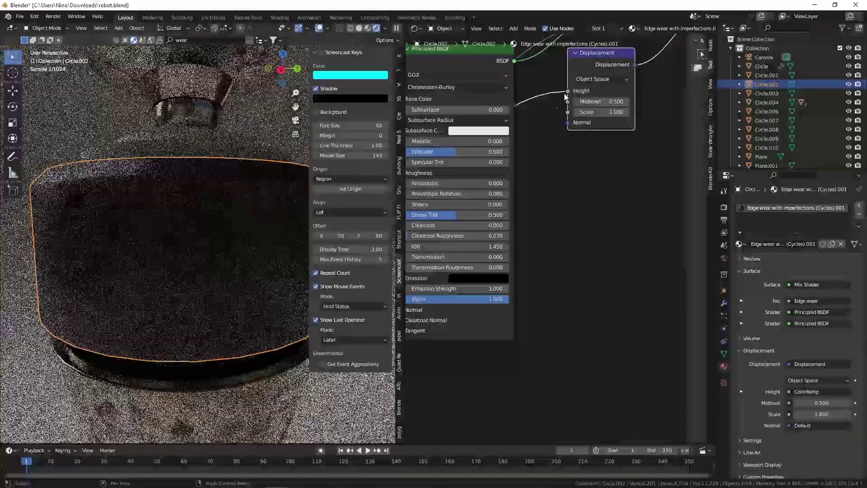
{"action": "key", "text": "ctrl+s"}
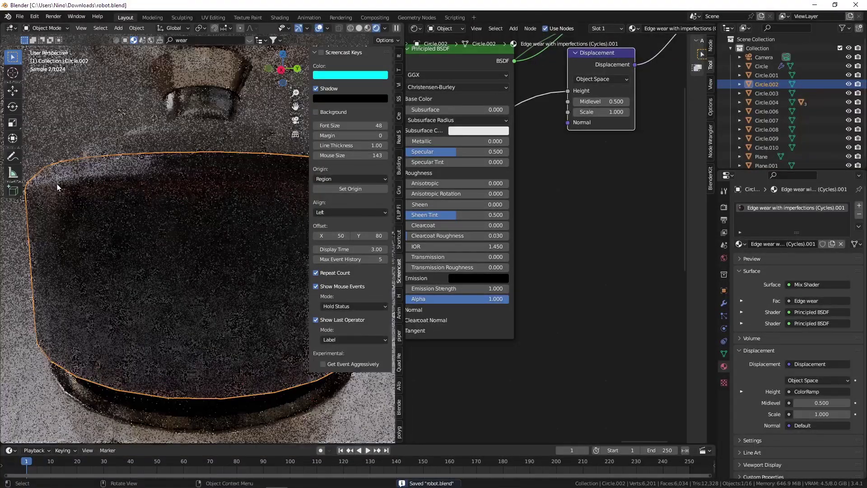
Inspect the ring's surface up close and from farther away in the rendered view
{"action": "scroll", "coordinate": [107, 240], "scroll_direction": "up", "scroll_amount": 5}
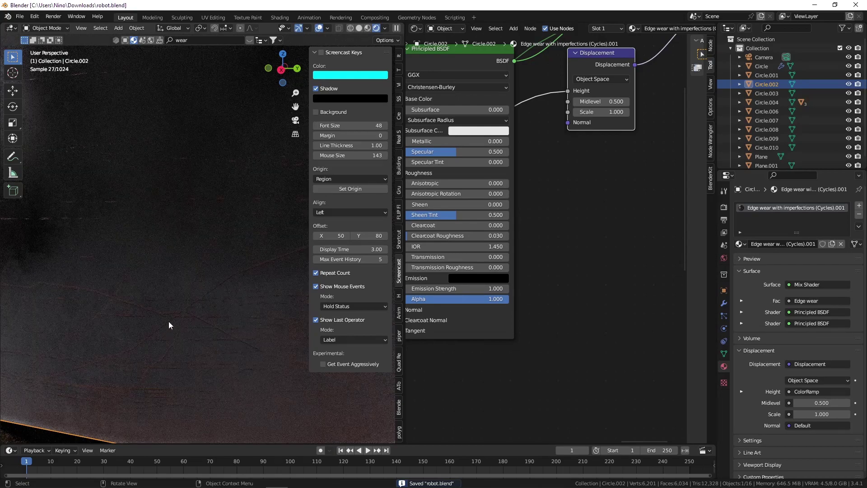
{"action": "scroll", "coordinate": [179, 311], "scroll_direction": "down", "scroll_amount": 5}
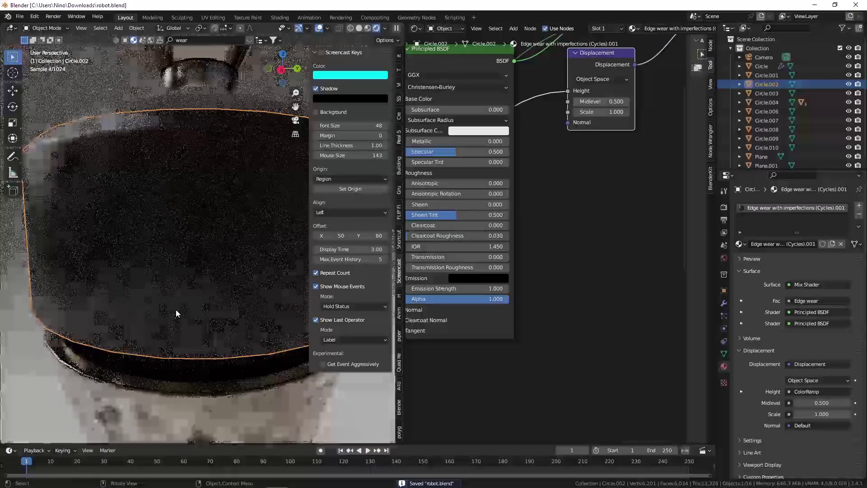
{"action": "scroll", "coordinate": [172, 306], "scroll_direction": "down", "scroll_amount": 4}
{"action": "left_click", "coordinate": [399, 362]}
{"action": "scroll", "coordinate": [465, 262], "scroll_direction": "down", "scroll_amount": 5}
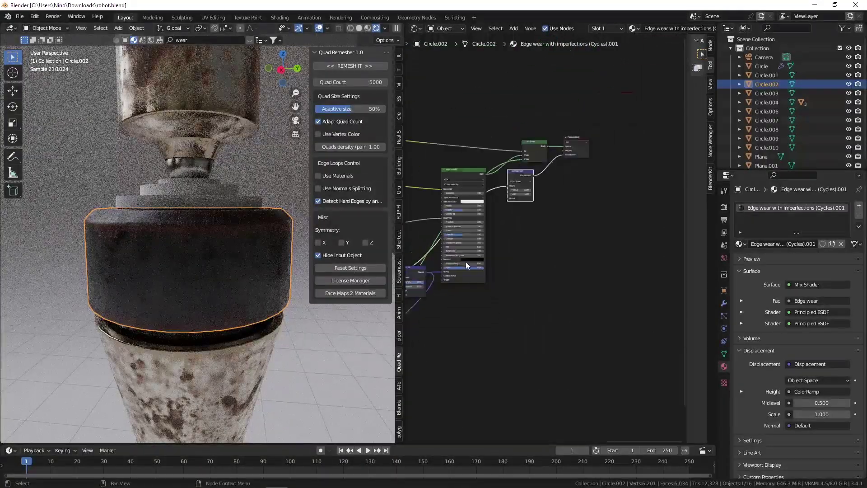
Insert a Mix Color node between the lower shader's last Mix node and its Principled BSDF Base Color
{"action": "scroll", "coordinate": [517, 253], "scroll_direction": "up", "scroll_amount": 8}
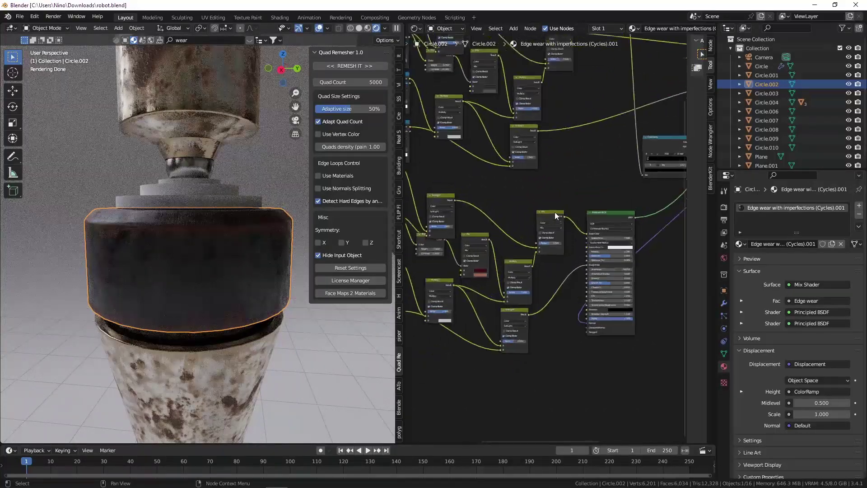
{"action": "key", "text": "shift+a"}
{"action": "left_click", "coordinate": [575, 208]}
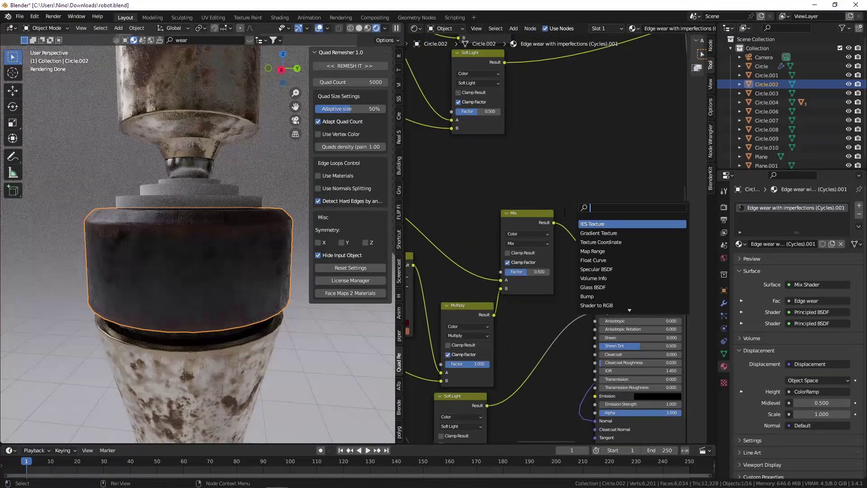
{"action": "key", "text": "Escape"}
{"action": "key", "text": "shift+a"}
{"action": "mouse_move", "coordinate": [515, 265]}
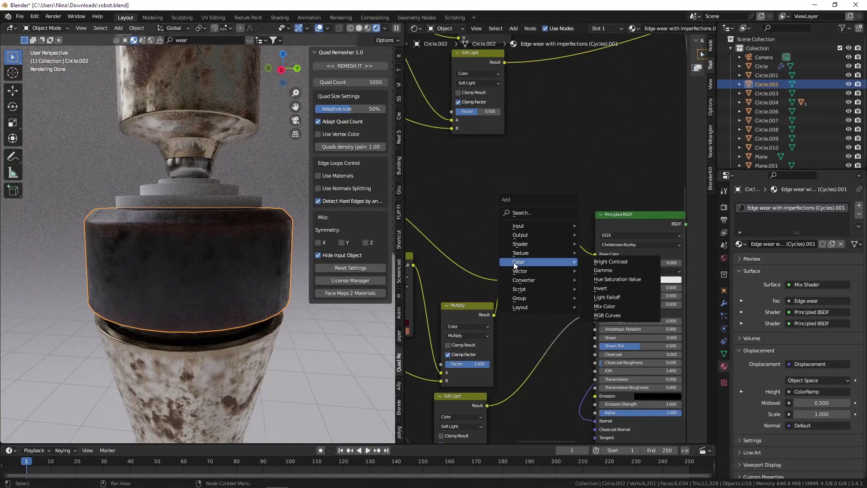
{"action": "left_click", "coordinate": [617, 305]}
{"action": "left_click", "coordinate": [570, 227]}
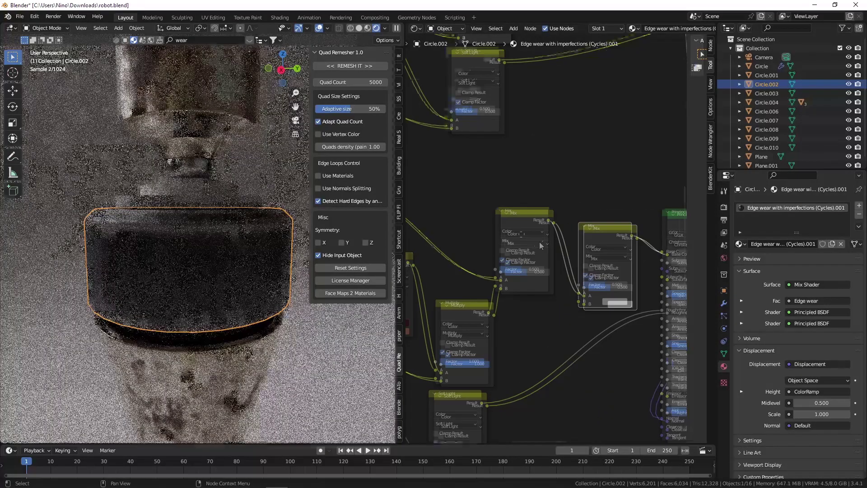
Set the new Mix node's B color to a rusty tan with hue 0.101, saturation 0.785 and value 0.539
{"action": "middle_click_drag", "start_coordinate": [540, 246], "coordinate": [497, 220]}
{"action": "scroll", "coordinate": [522, 245], "scroll_direction": "up", "scroll_amount": 5}
{"action": "scroll", "coordinate": [565, 276], "scroll_direction": "up", "scroll_amount": 2}
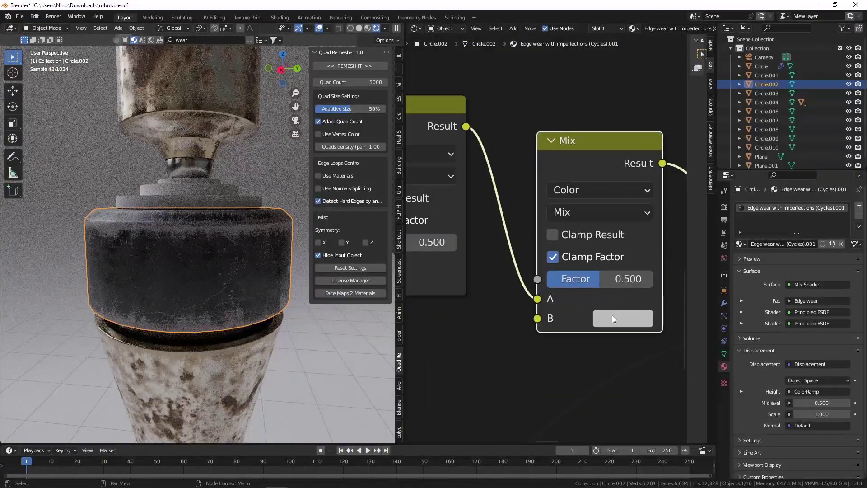
{"action": "left_click", "coordinate": [611, 315]}
{"action": "left_click", "coordinate": [638, 161]}
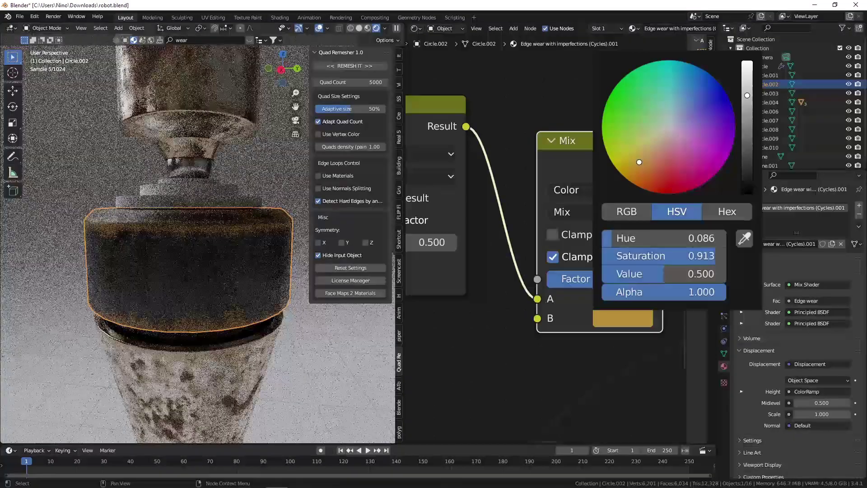
{"action": "left_click_drag", "start_coordinate": [638, 162], "coordinate": [645, 152]}
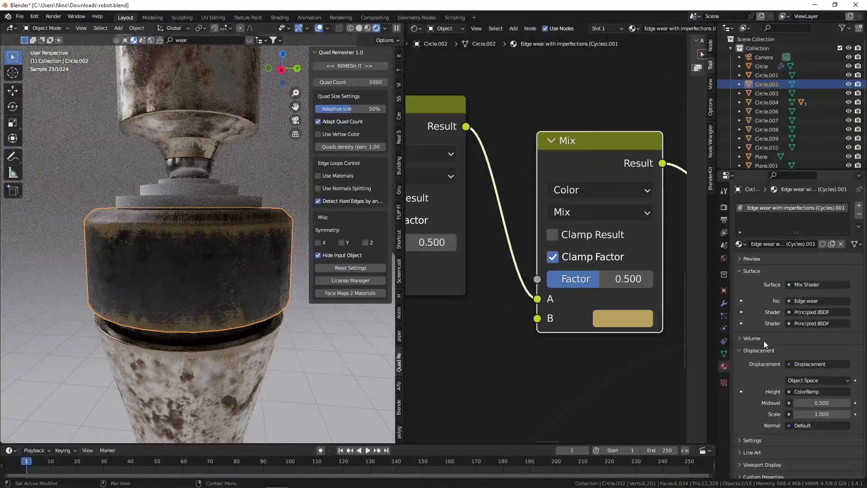
{"action": "left_click", "coordinate": [612, 321]}
{"action": "left_click_drag", "start_coordinate": [748, 93], "coordinate": [747, 87]}
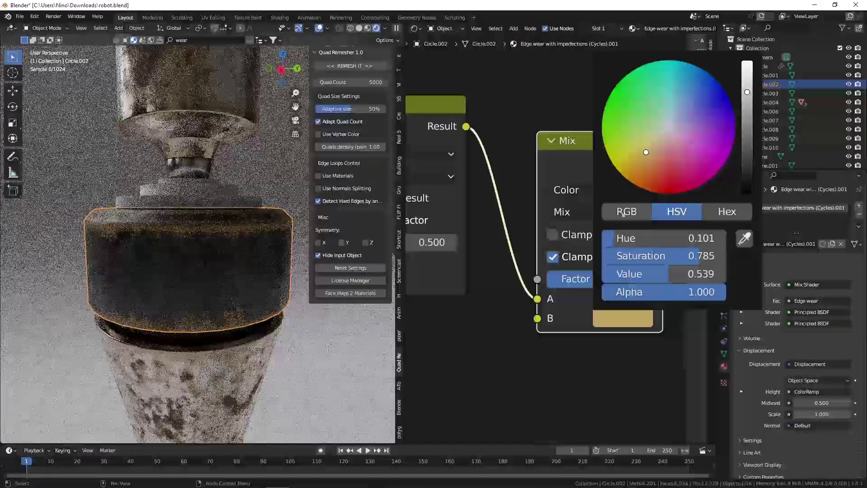
Add a Noise Texture node above the Mix nodes and connect its Color output to the new Mix node's B input
{"action": "scroll", "coordinate": [586, 295], "scroll_direction": "down", "scroll_amount": 2}
{"action": "scroll", "coordinate": [586, 295], "scroll_direction": "down", "scroll_amount": 2}
{"action": "key", "text": "shift+a"}
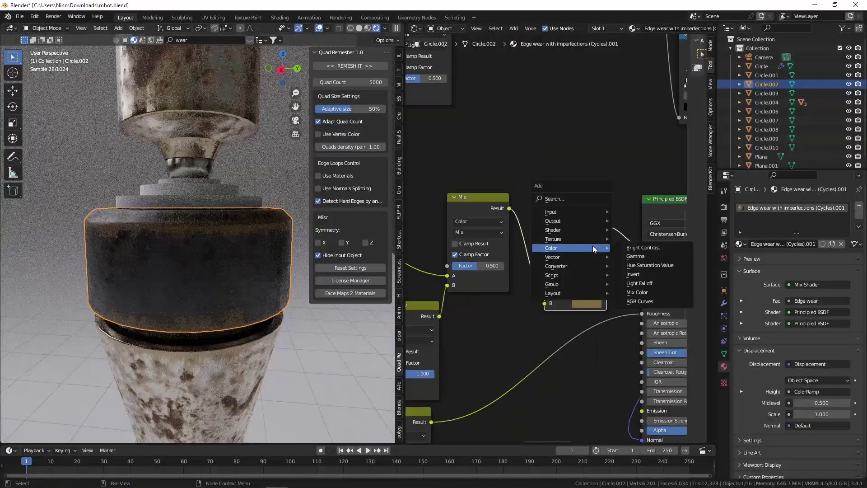
{"action": "left_click", "coordinate": [587, 199]}
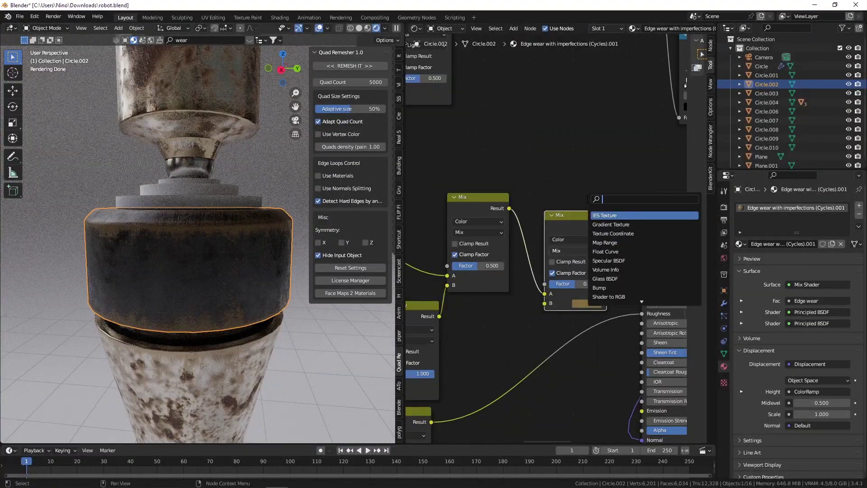
{"action": "type", "text": "noi"}
{"action": "key", "text": "Return"}
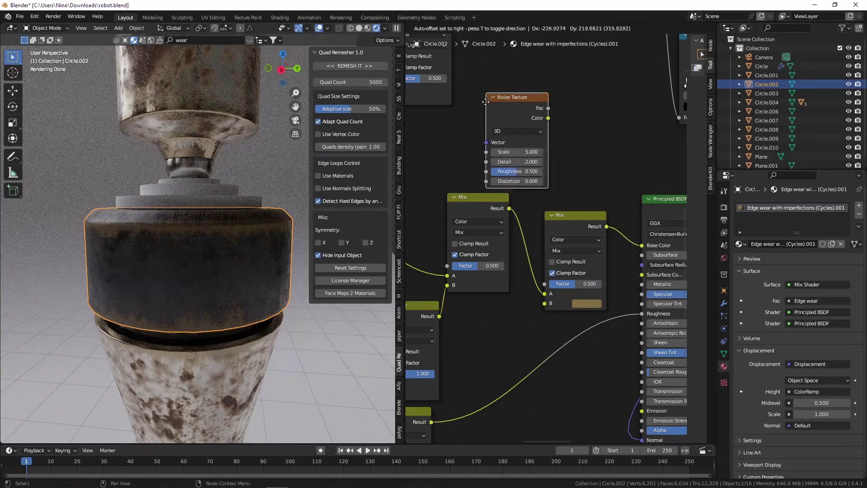
{"action": "left_click", "coordinate": [504, 103]}
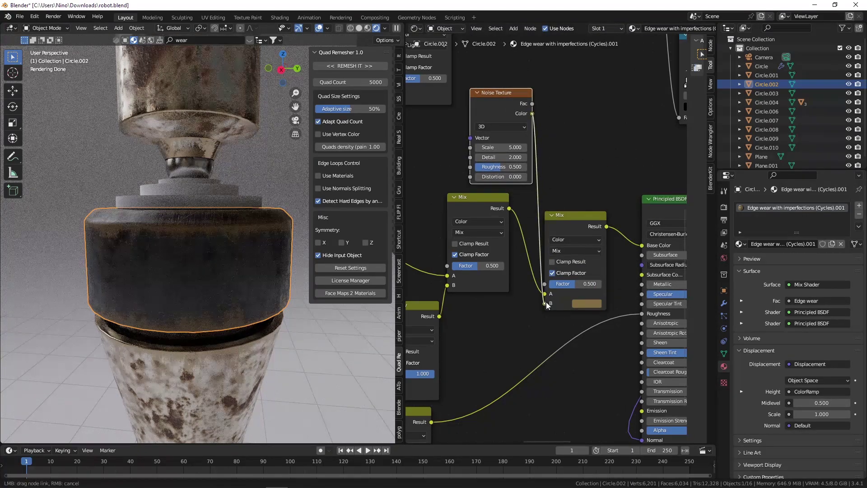
{"action": "left_click_drag", "start_coordinate": [547, 305], "coordinate": [558, 206]}
{"action": "type", "text": "col"}
{"action": "key", "text": "Return"}
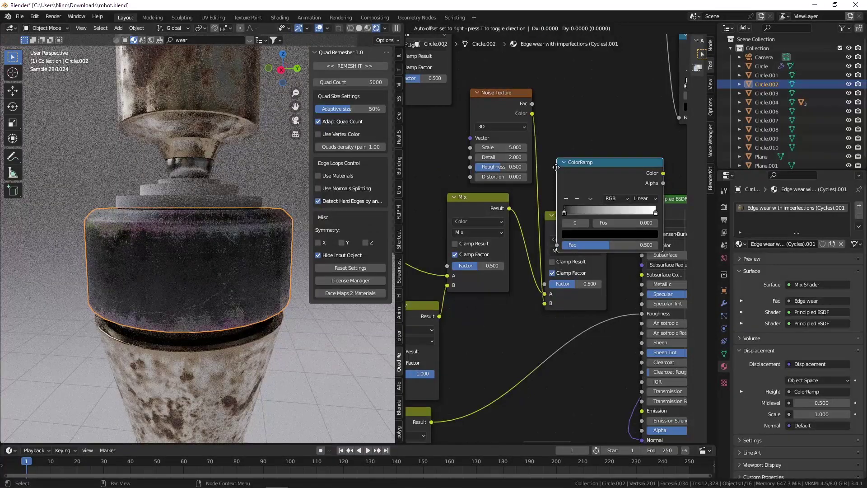
{"action": "left_click", "coordinate": [642, 157]}
{"action": "key", "text": "ctrl+z"}
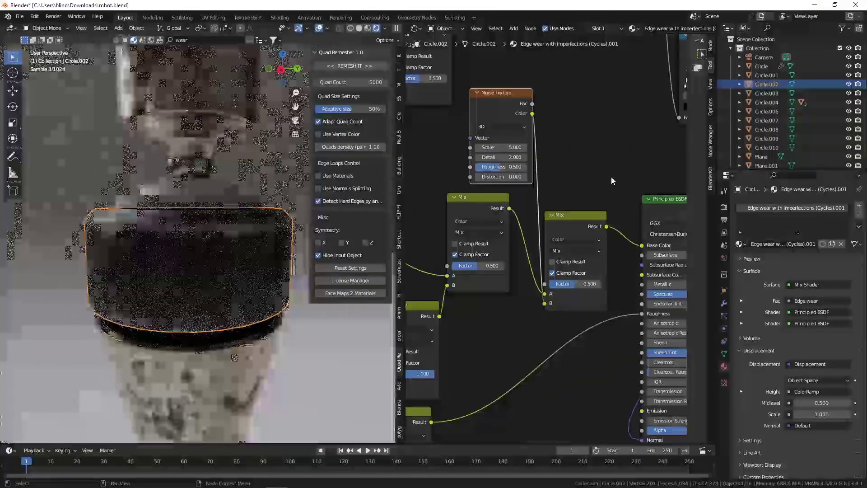
Insert a ColorRamp node between the Noise Texture's Color output and the Mix node's B input
{"action": "key", "text": "shift+a"}
{"action": "left_click", "coordinate": [609, 167]}
{"action": "type", "text": "co"}
{"action": "key", "text": "Return"}
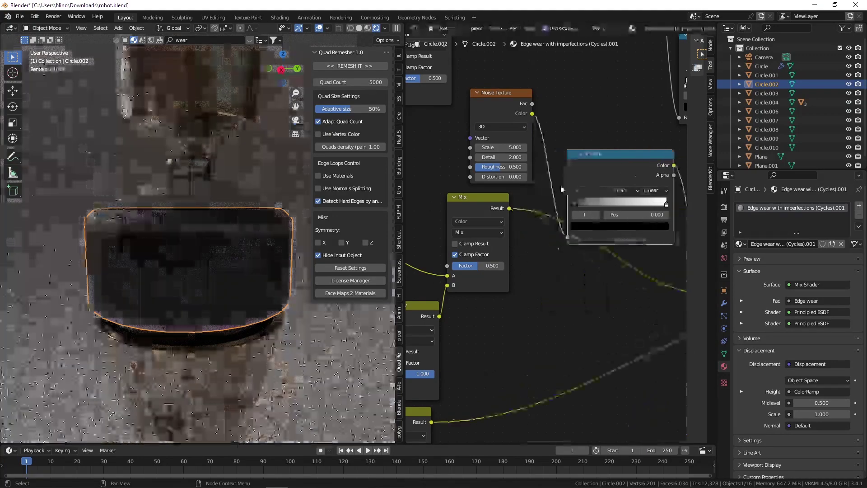
{"action": "left_click", "coordinate": [504, 161]}
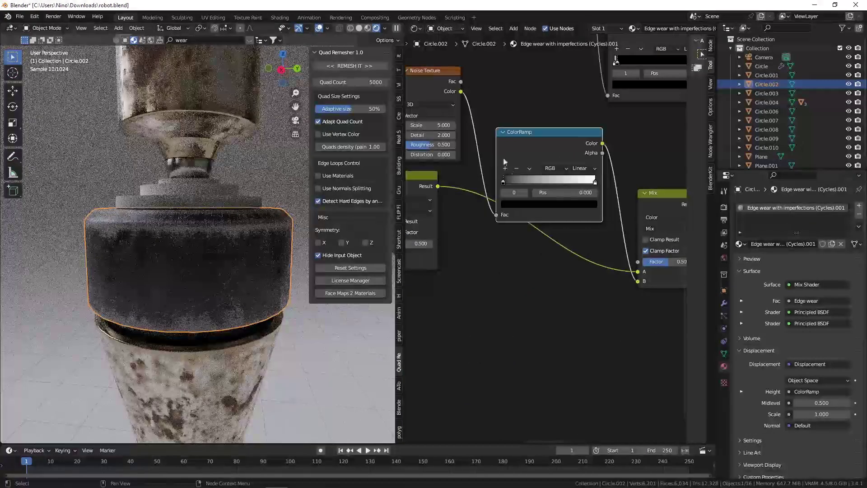
Change the black stop of the Noise Texture's ColorRamp to a golden brown
{"action": "scroll", "coordinate": [518, 168], "scroll_direction": "up", "scroll_amount": 5}
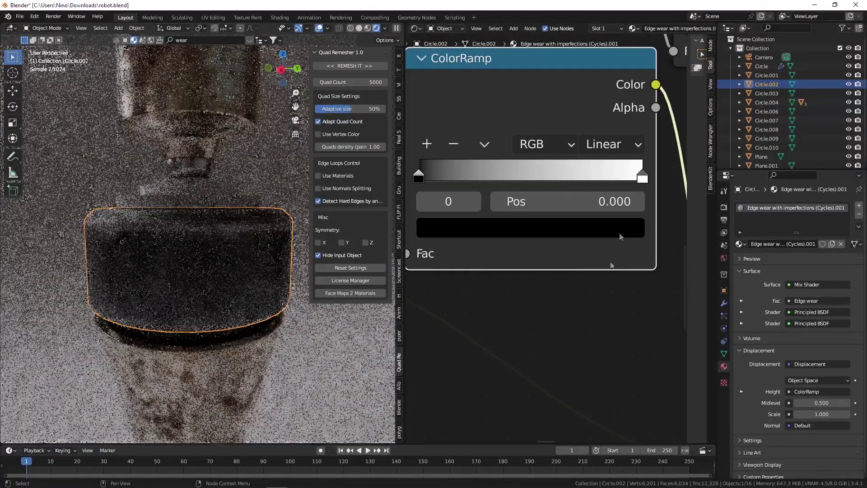
{"action": "left_click", "coordinate": [570, 226]}
{"action": "left_click", "coordinate": [596, 302]}
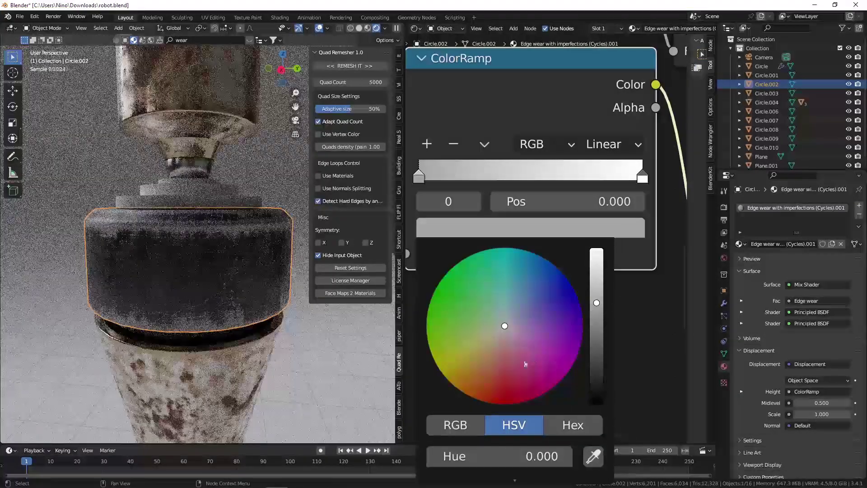
{"action": "left_click_drag", "start_coordinate": [488, 359], "coordinate": [472, 368]}
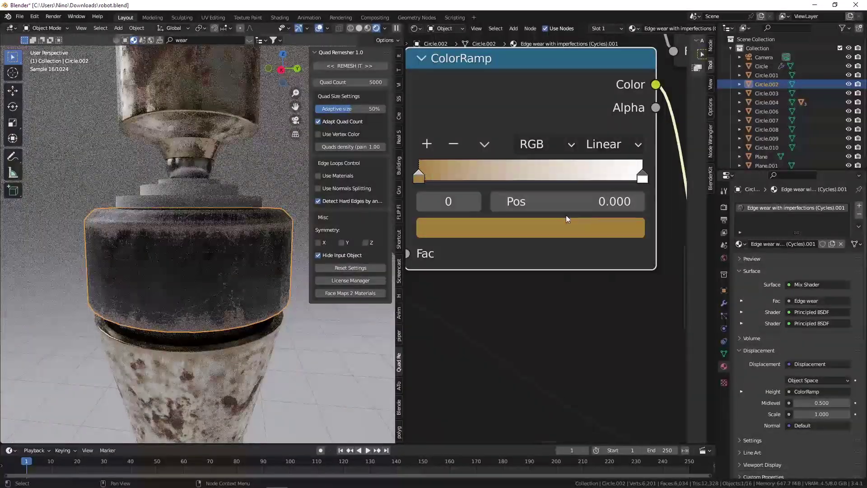
Change the white stop of the Noise Texture's ColorRamp to a dark, saturated red
{"action": "left_click", "coordinate": [638, 182]}
{"action": "left_click", "coordinate": [612, 227]}
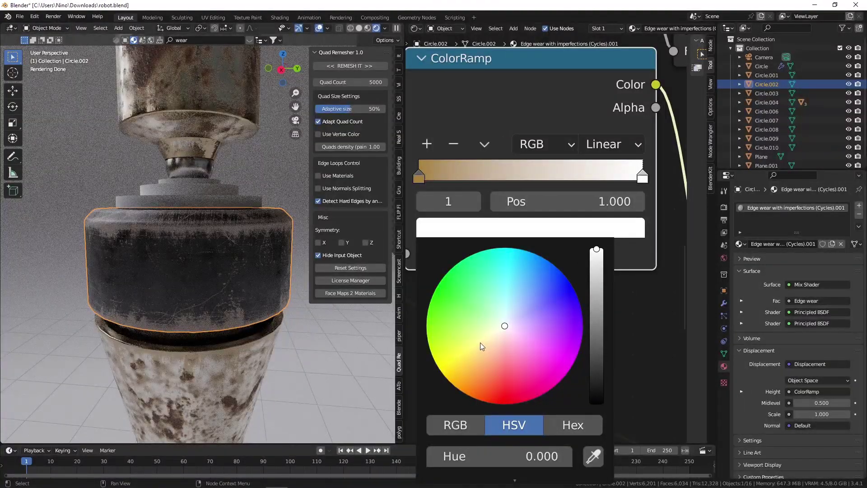
{"action": "mouse_move", "coordinate": [505, 364]}
{"action": "left_mouse_down"}
{"action": "mouse_move", "coordinate": [515, 378]}
{"action": "mouse_move", "coordinate": [506, 376]}
{"action": "left_mouse_up"}
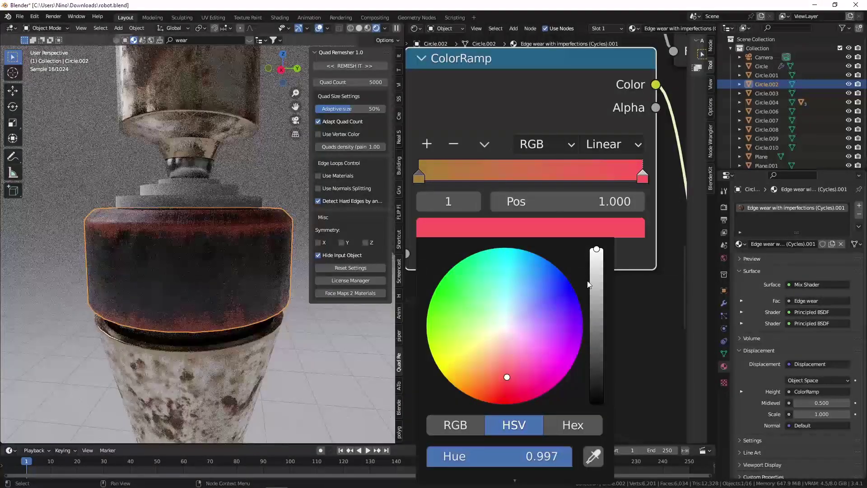
{"action": "left_click_drag", "start_coordinate": [596, 250], "coordinate": [597, 293]}
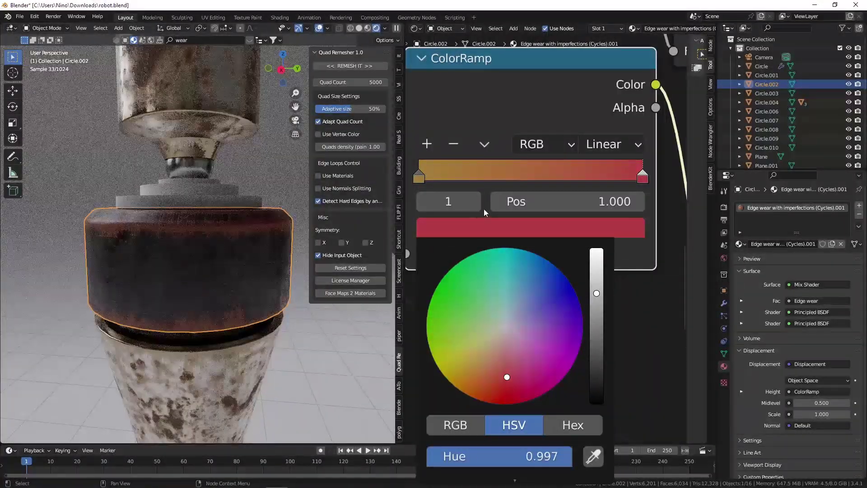
{"action": "left_click", "coordinate": [585, 235]}
{"action": "left_click_drag", "start_coordinate": [506, 397], "coordinate": [507, 391]}
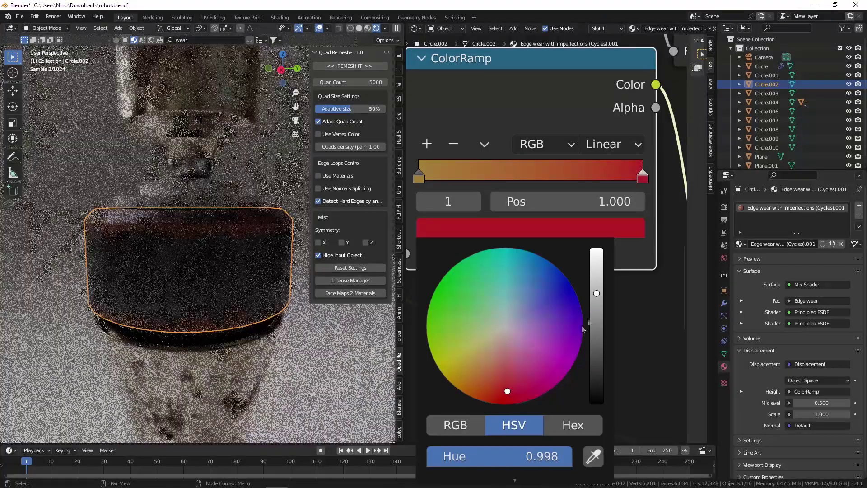
{"action": "left_click_drag", "start_coordinate": [596, 320], "coordinate": [596, 324]}
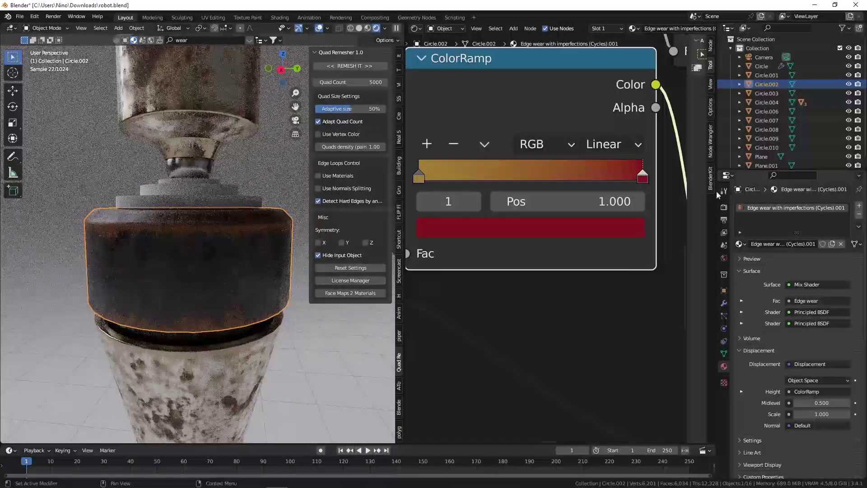
Preview the rust ColorRamp on the ring, move its golden stop to 0.259 and bring the red stop in toward the ramp's middle
{"action": "scroll", "coordinate": [533, 194], "scroll_direction": "down", "scroll_amount": 3}
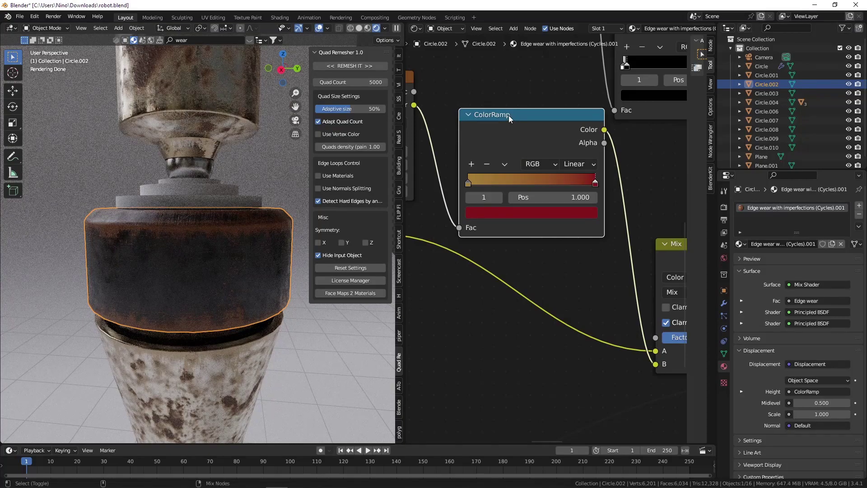
{"action": "left_click", "coordinate": [508, 116], "text": "ctrl+shift"}
{"action": "scroll", "coordinate": [484, 197], "scroll_direction": "up", "scroll_amount": 2}
{"action": "left_click", "coordinate": [469, 175]}
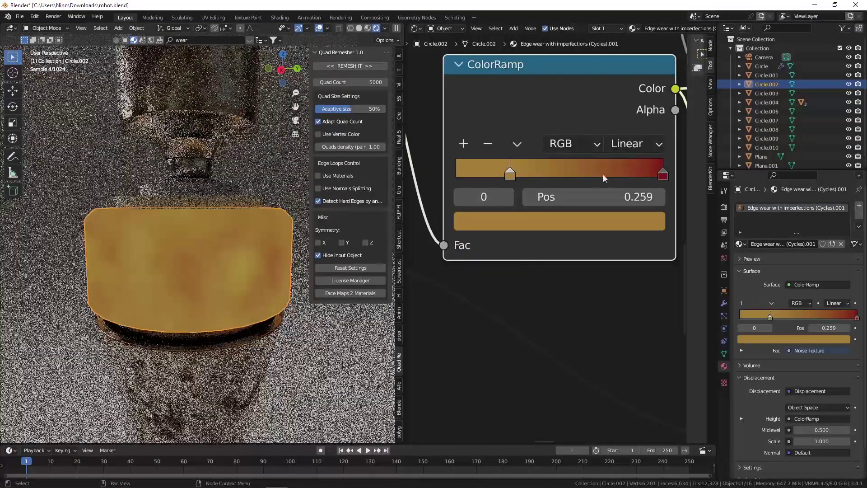
{"action": "left_click_drag", "start_coordinate": [660, 177], "coordinate": [568, 174]}
{"action": "scroll", "coordinate": [547, 171], "scroll_direction": "down", "scroll_amount": 2}
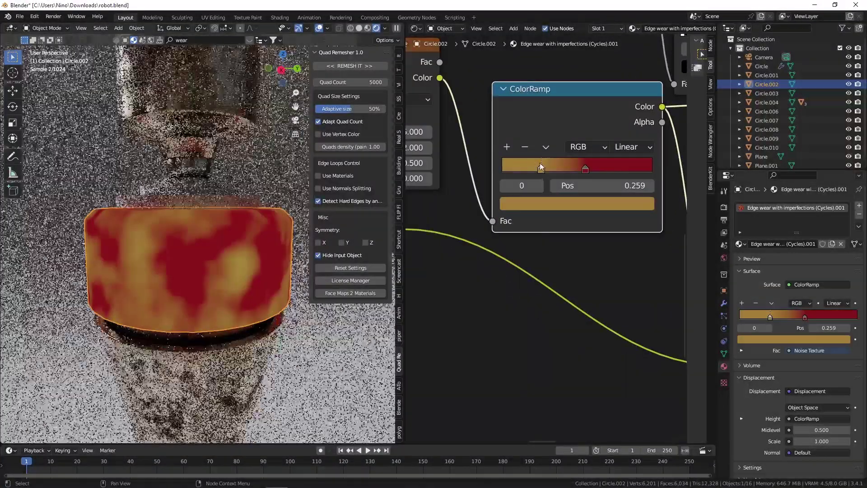
Add a dark reddish-brown stop to the rust ColorRamp and place the golden stop between the brown and red ones at 0.459
{"action": "left_click", "coordinate": [568, 203]}
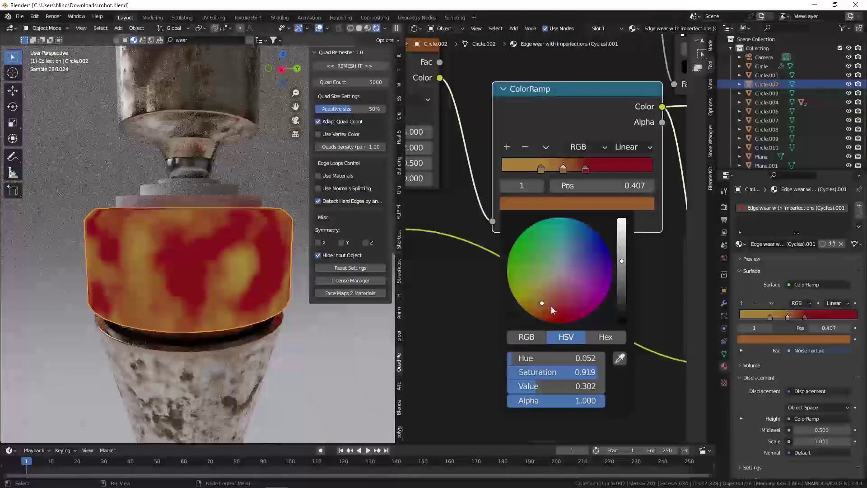
{"action": "left_click", "coordinate": [554, 304]}
{"action": "left_click", "coordinate": [621, 276]}
{"action": "left_click", "coordinate": [548, 312]}
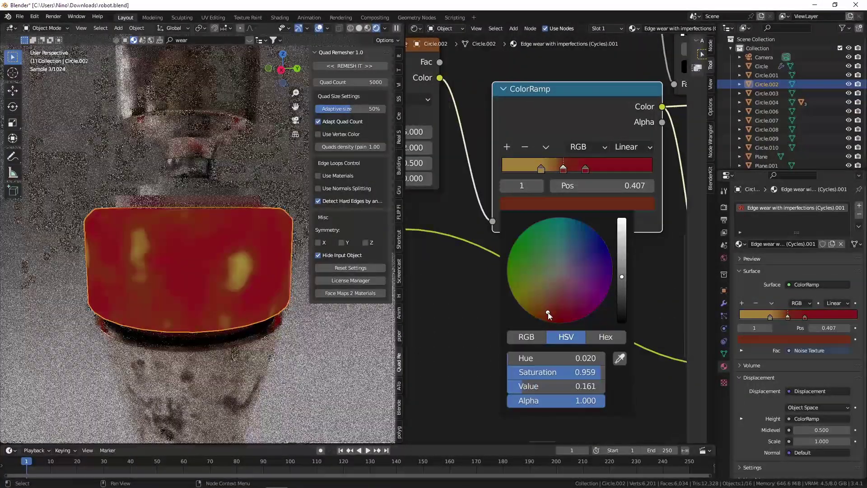
{"action": "left_click", "coordinate": [622, 299]}
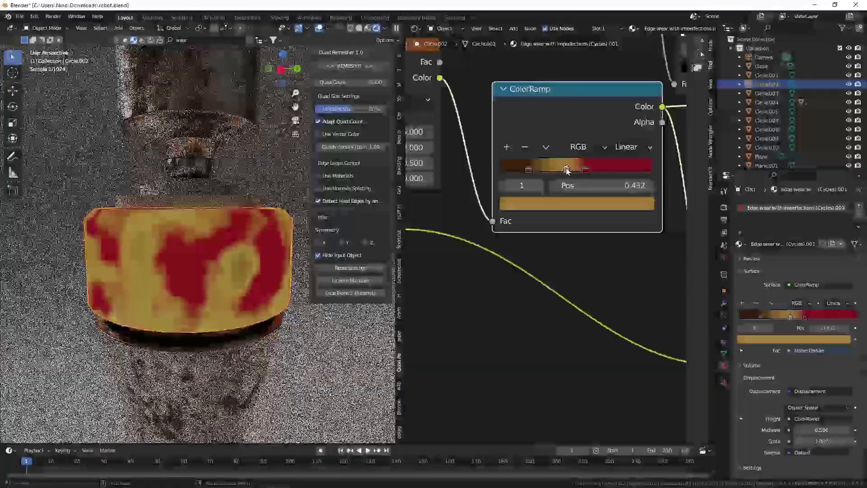
{"action": "mouse_move", "coordinate": [540, 169]}
{"action": "left_mouse_down"}
{"action": "mouse_move", "coordinate": [604, 172]}
{"action": "mouse_move", "coordinate": [567, 173]}
{"action": "left_mouse_up"}
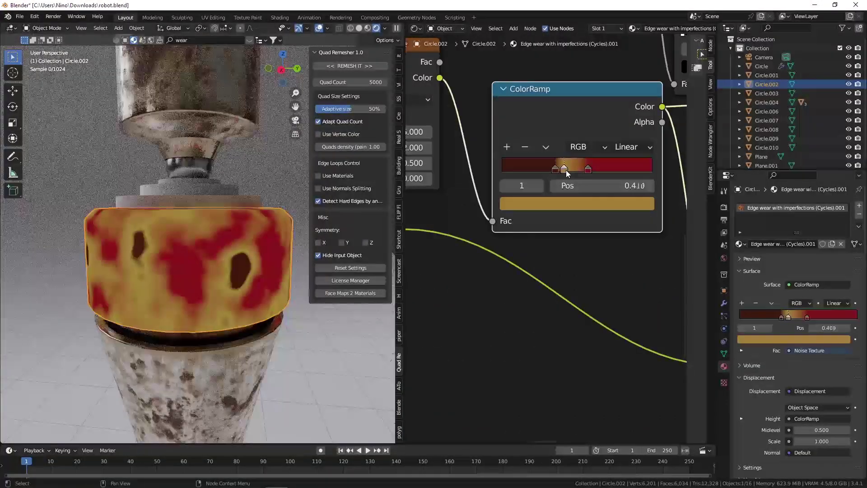
Set the Noise Texture's Detail to 3.800 and Roughness to 0.642
{"action": "middle_click_drag", "start_coordinate": [422, 177], "coordinate": [521, 193]}
{"action": "scroll", "coordinate": [521, 193], "scroll_direction": "up", "scroll_amount": 5}
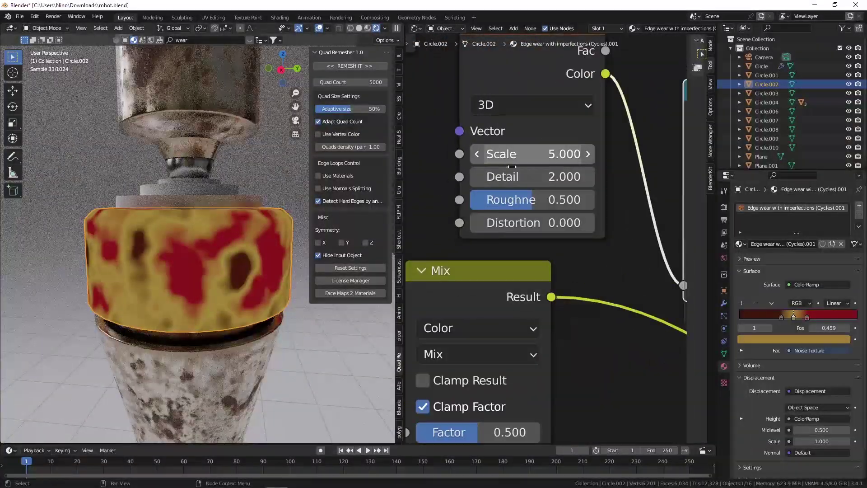
{"action": "left_click_drag", "start_coordinate": [533, 176], "coordinate": [570, 176]}
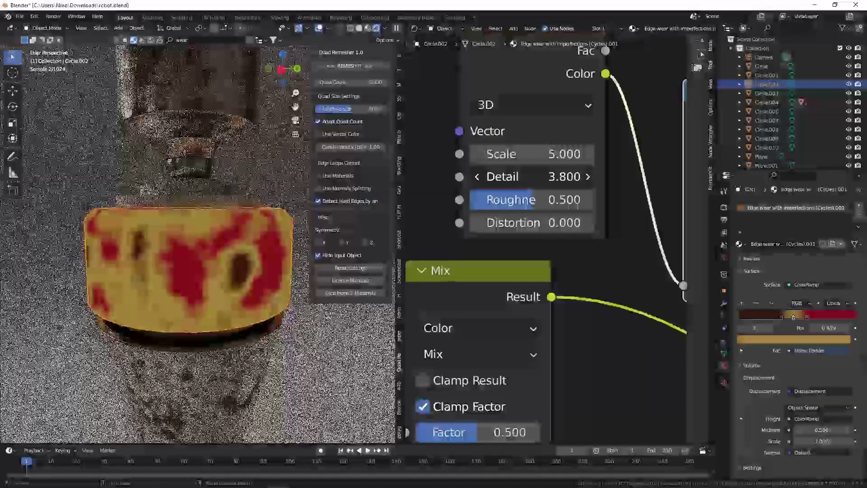
{"action": "left_click_drag", "start_coordinate": [525, 199], "coordinate": [532, 199]}
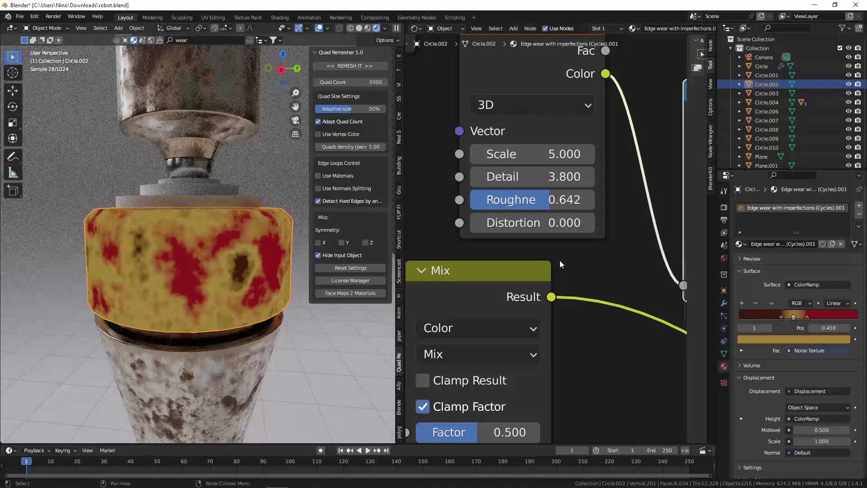
Switch the Noise Texture to 4D and set its W value to 1.030
{"action": "scroll", "coordinate": [559, 260], "scroll_direction": "down", "scroll_amount": 6}
{"action": "scroll", "coordinate": [540, 221], "scroll_direction": "up", "scroll_amount": 2}
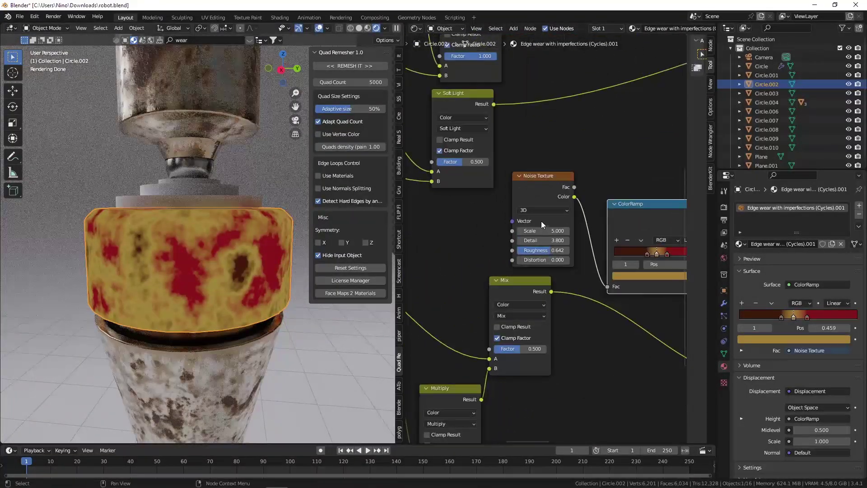
{"action": "left_click", "coordinate": [539, 230]}
{"action": "scroll", "coordinate": [540, 237], "scroll_direction": "down", "scroll_amount": 5}
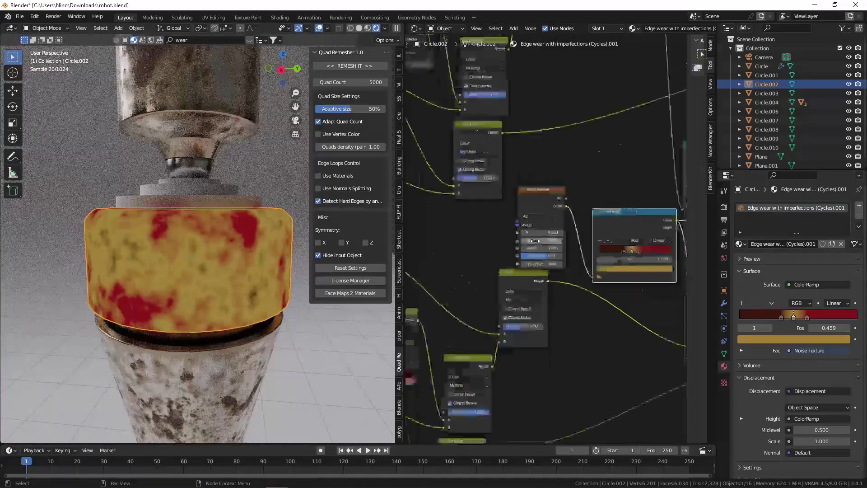
{"action": "scroll", "coordinate": [541, 240], "scroll_direction": "up", "scroll_amount": 7}
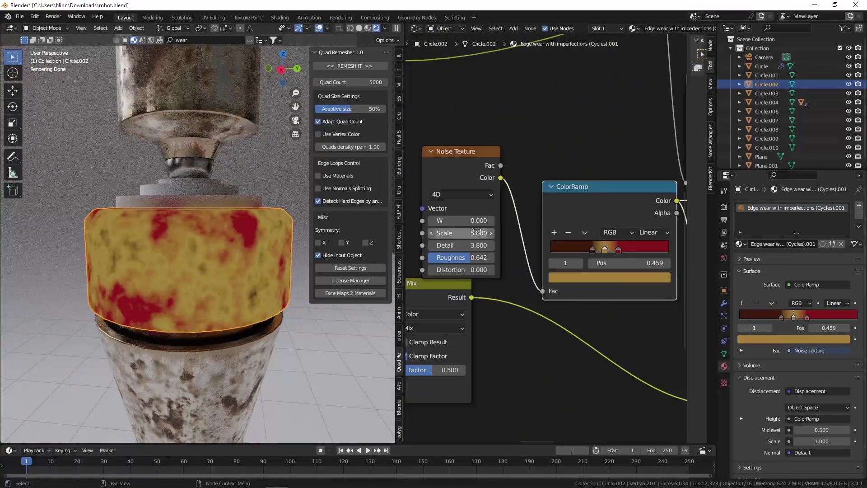
{"action": "middle_click_drag", "start_coordinate": [460, 226], "coordinate": [497, 220]}
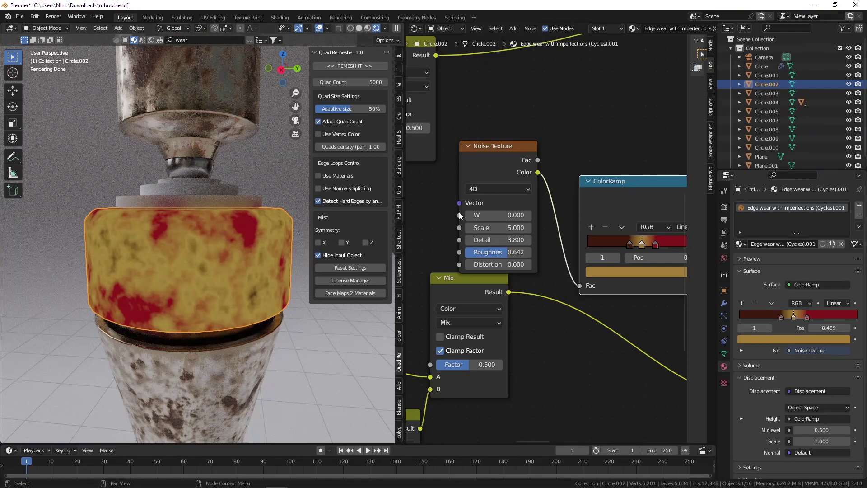
{"action": "middle_click_drag", "start_coordinate": [575, 252], "coordinate": [529, 238]}
{"action": "scroll", "coordinate": [431, 200], "scroll_direction": "up", "scroll_amount": 3}
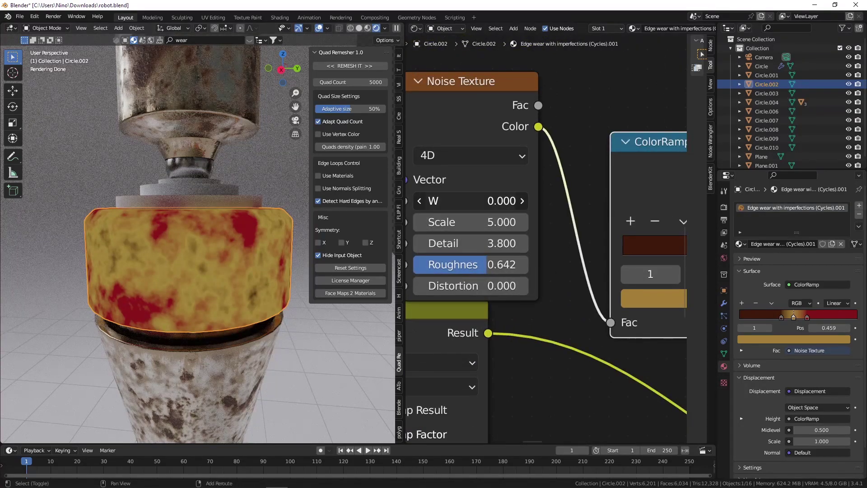
{"action": "left_click_drag", "start_coordinate": [431, 200], "coordinate": [501, 201]}
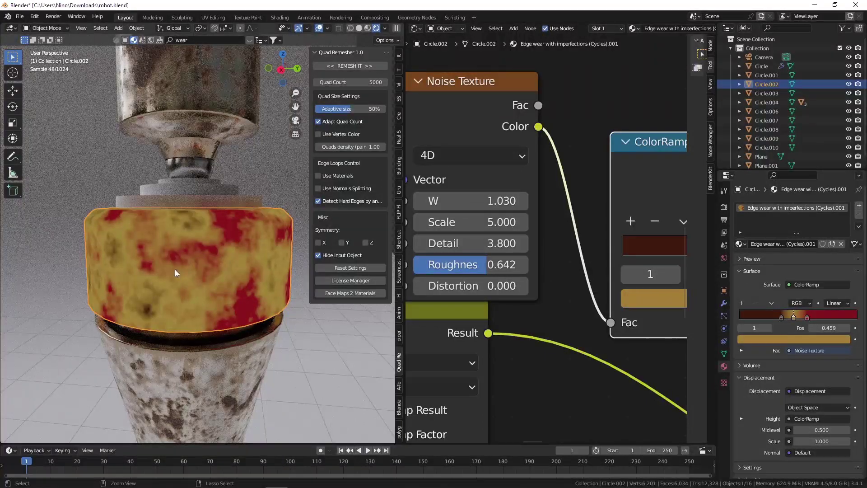
Reconnect the Mix Shader to the Material Output's Surface in place of the ColorRamp preview, and save the file
{"action": "scroll", "coordinate": [185, 238], "scroll_direction": "down", "scroll_amount": 6}
{"action": "scroll", "coordinate": [592, 259], "scroll_direction": "down", "scroll_amount": 6}
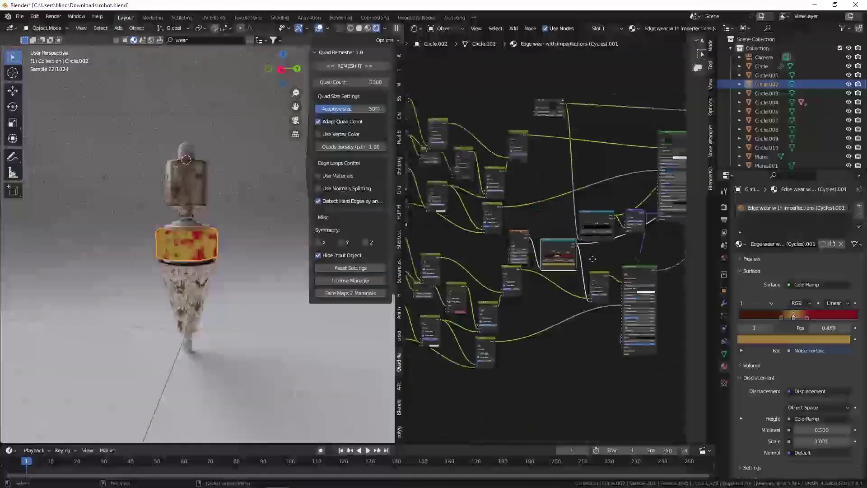
{"action": "scroll", "coordinate": [573, 133], "scroll_direction": "up", "scroll_amount": 5}
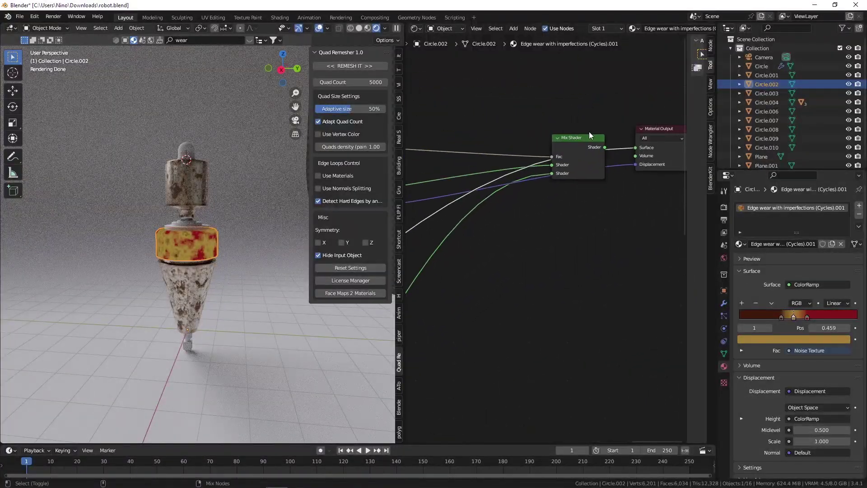
{"action": "left_click", "coordinate": [583, 139]}
{"action": "scroll", "coordinate": [182, 241], "scroll_direction": "up", "scroll_amount": 6}
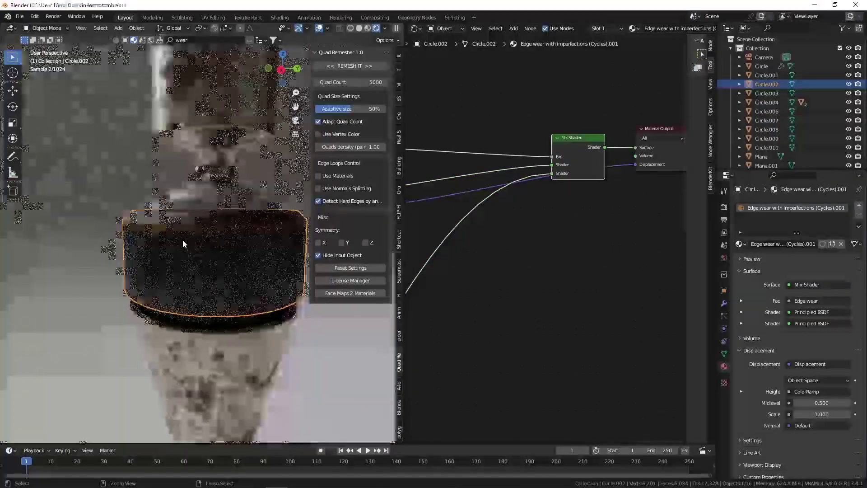
{"action": "key", "text": "ctrl+s"}
Switch the viewport to the camera view and select the wide ring to bring up its node tree
{"action": "key", "text": "KP_0"}
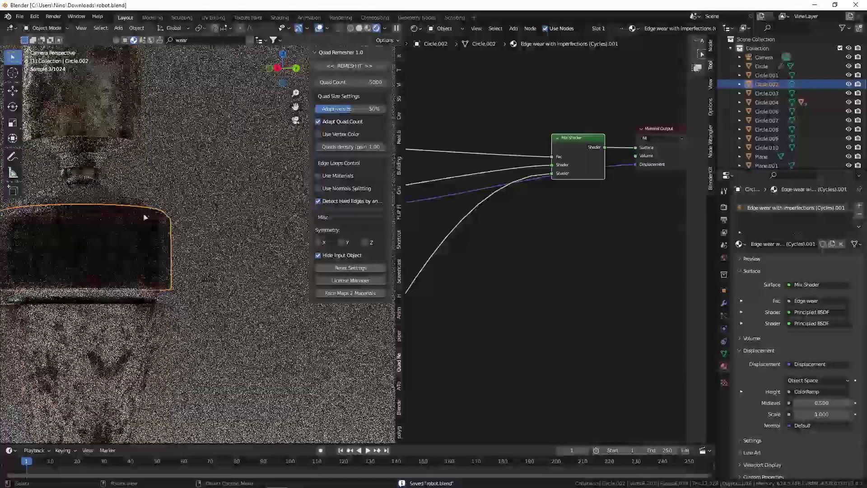
{"action": "left_click", "coordinate": [143, 213]}
{"action": "scroll", "coordinate": [142, 213], "scroll_direction": "up", "scroll_amount": 3}
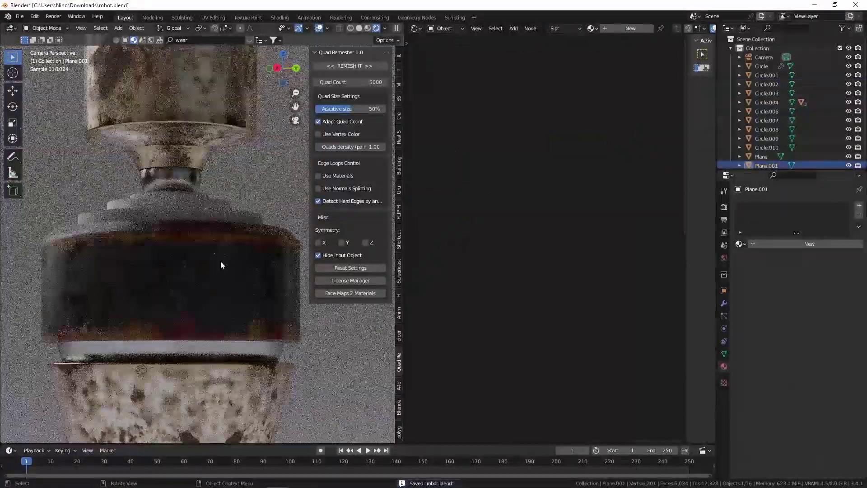
{"action": "left_click", "coordinate": [221, 251]}
{"action": "key", "text": "Home"}
{"action": "scroll", "coordinate": [510, 233], "scroll_direction": "up", "scroll_amount": 4}
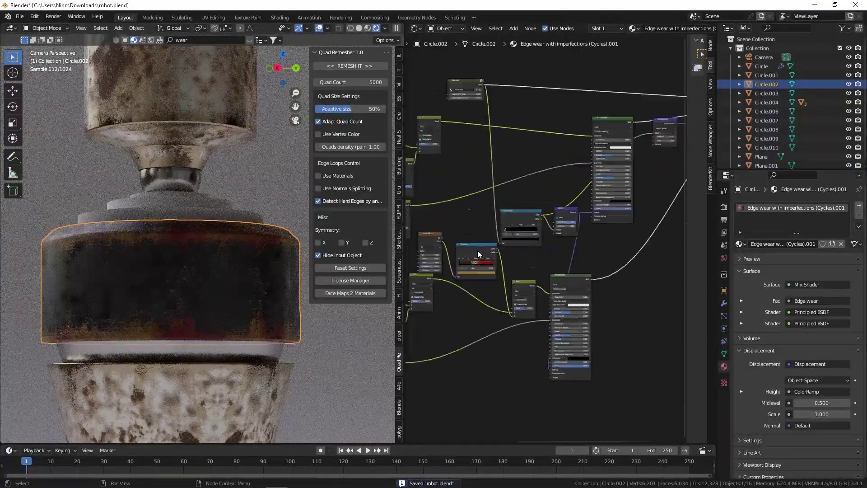
Insert a Hue Saturation Value node between the rust Mix node's Result and the lower Principled BSDF's Base Color
{"action": "scroll", "coordinate": [479, 253], "scroll_direction": "up", "scroll_amount": 6}
{"action": "scroll", "coordinate": [496, 230], "scroll_direction": "down", "scroll_amount": 6}
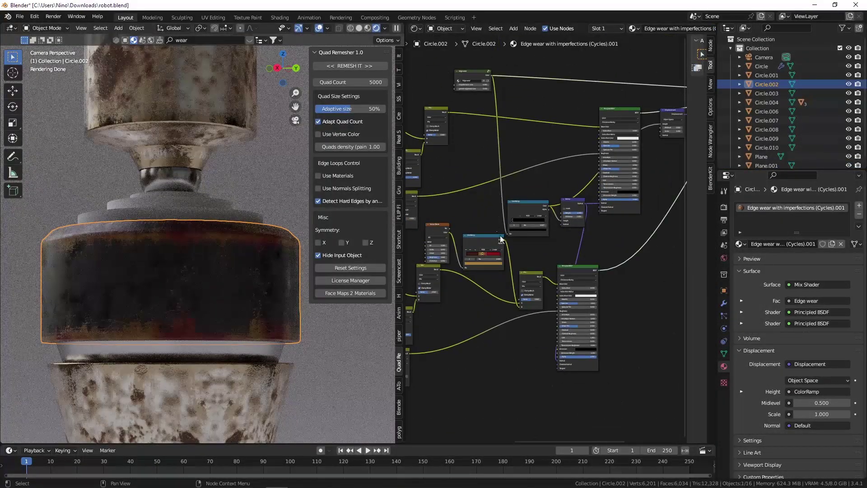
{"action": "scroll", "coordinate": [559, 250], "scroll_direction": "up", "scroll_amount": 5}
{"action": "key", "text": "shift+a"}
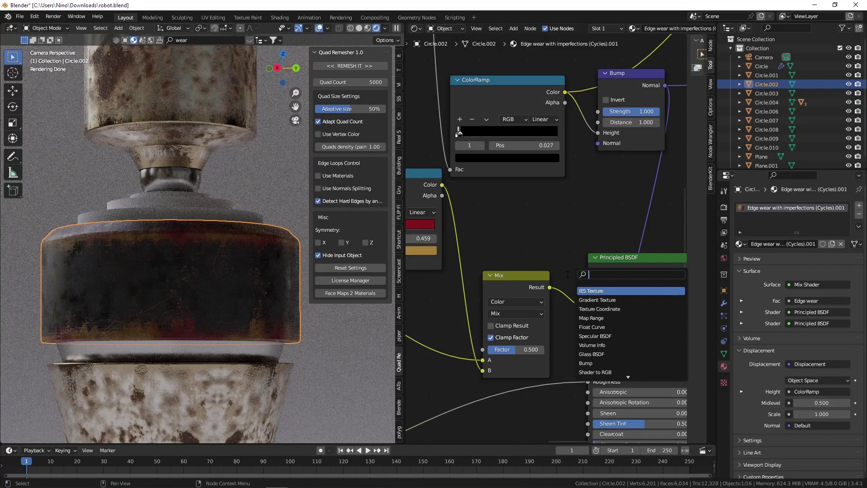
{"action": "type", "text": "hue"}
{"action": "key", "text": "Return"}
{"action": "left_click", "coordinate": [547, 283]}
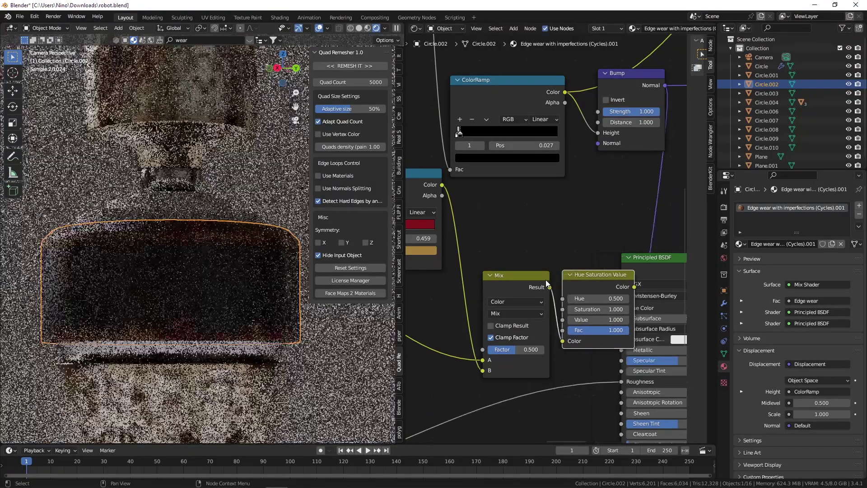
Try Saturation values of 0.5 and 0.6 on the Hue Saturation Value node
{"action": "scroll", "coordinate": [497, 253], "scroll_direction": "up", "scroll_amount": 3}
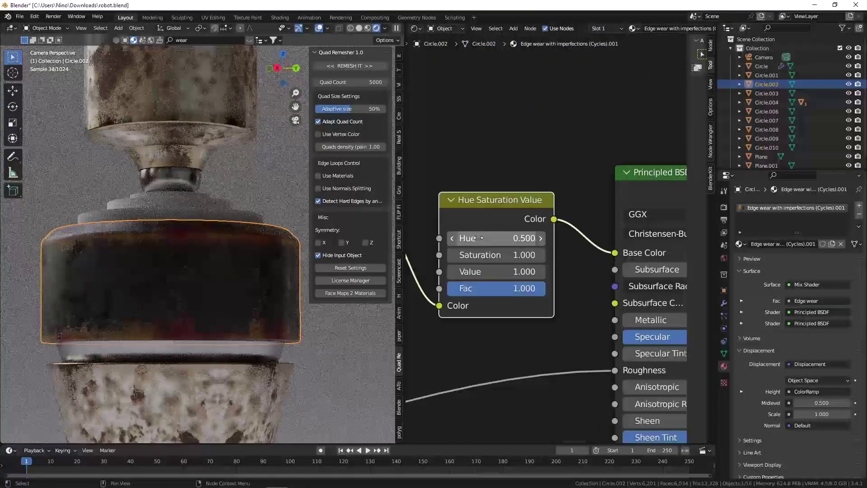
{"action": "left_click", "coordinate": [485, 254]}
{"action": "type", "text": ".5"}
{"action": "key", "text": "Return"}
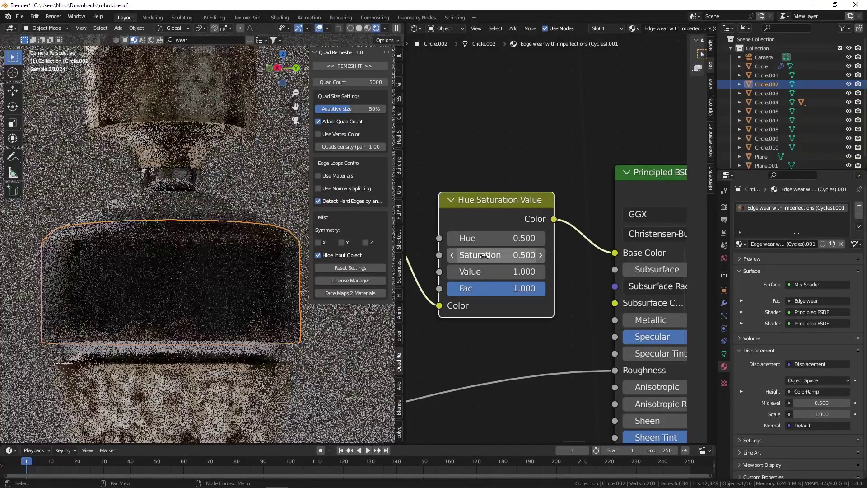
{"action": "left_click", "coordinate": [485, 256]}
{"action": "type", "text": ".6"}
{"action": "key", "text": "Return"}
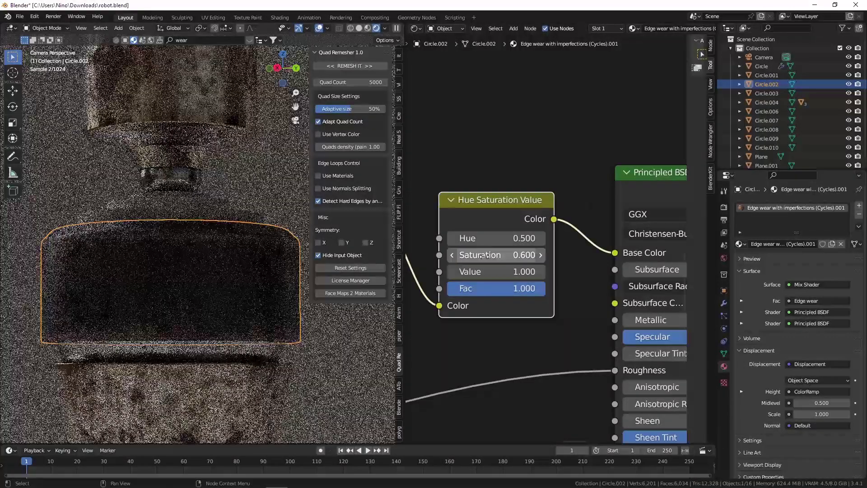
Set the Hue Saturation Value node's Saturation to 0.8 and save the file
{"action": "left_click", "coordinate": [484, 256]}
{"action": "type", "text": ".8"}
{"action": "key", "text": "Return"}
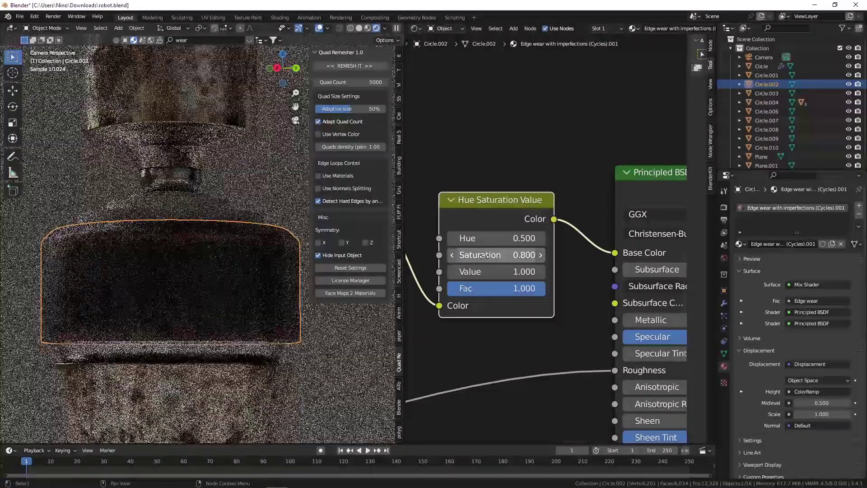
{"action": "key", "text": "ctrl+s"}
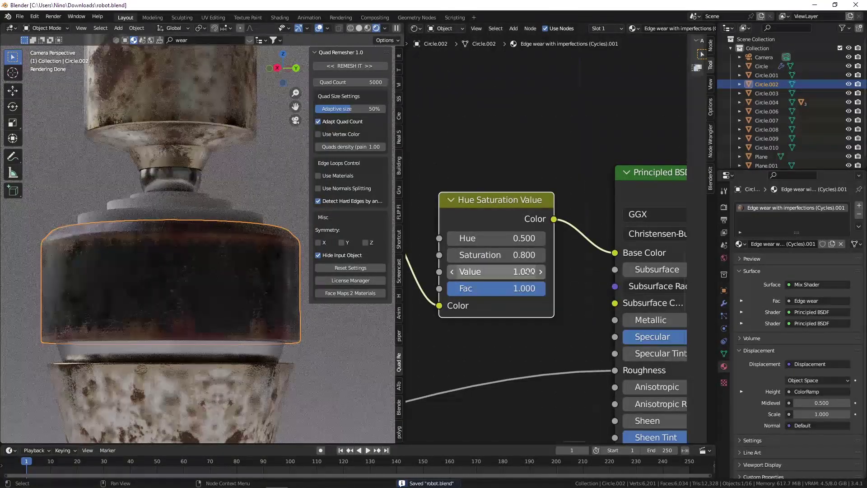
Try a Saturation of 1.0 on the Hue Saturation Value node, then undo it and save the file
{"action": "left_click", "coordinate": [507, 255]}
{"action": "type", "text": "1"}
{"action": "key", "text": "Return"}
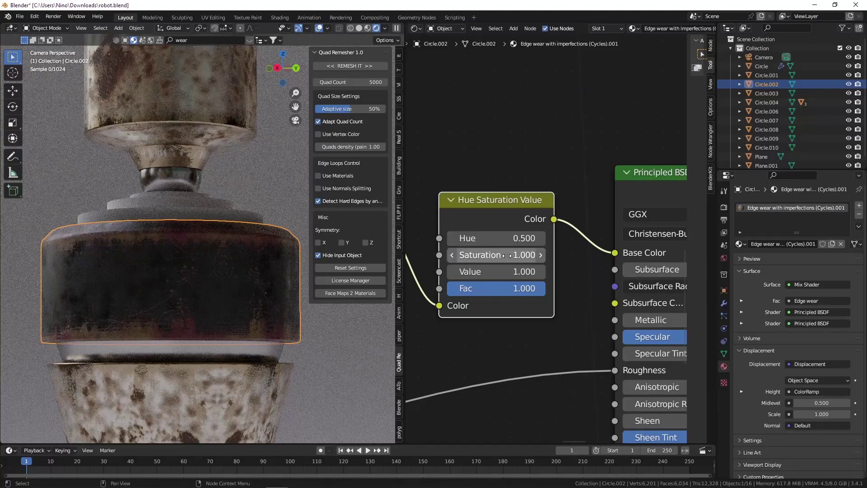
{"action": "key", "text": "ctrl+z"}
{"action": "key", "text": "ctrl+s"}
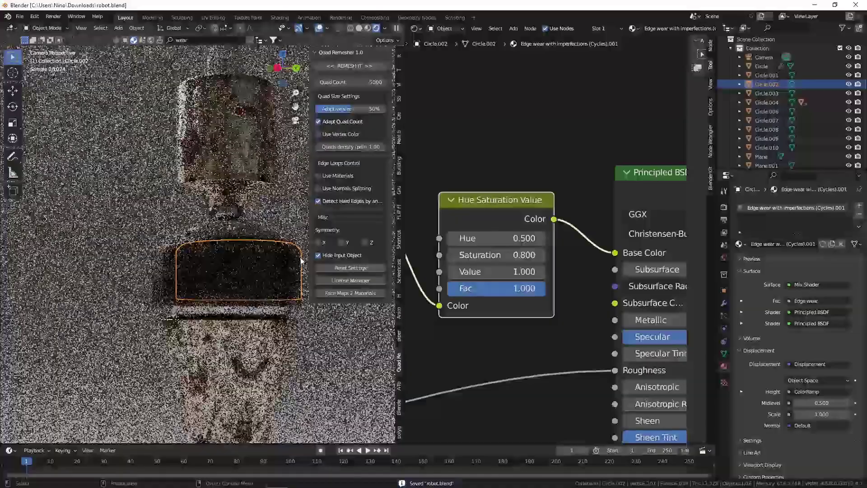
Select the thin metal ring between the wide ring and the cone, frame its material nodes, and save the file
{"action": "scroll", "coordinate": [301, 260], "scroll_direction": "down", "scroll_amount": 1}
{"action": "left_click", "coordinate": [331, 339]}
{"action": "scroll", "coordinate": [331, 339], "scroll_direction": "up", "scroll_amount": 1}
{"action": "scroll", "coordinate": [199, 254], "scroll_direction": "down", "scroll_amount": 2}
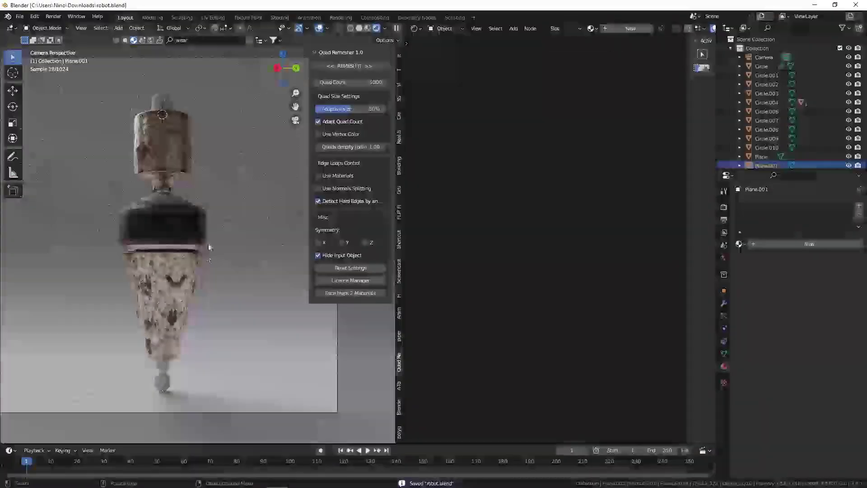
{"action": "left_click", "coordinate": [161, 215]}
{"action": "scroll", "coordinate": [149, 206], "scroll_direction": "up", "scroll_amount": 4}
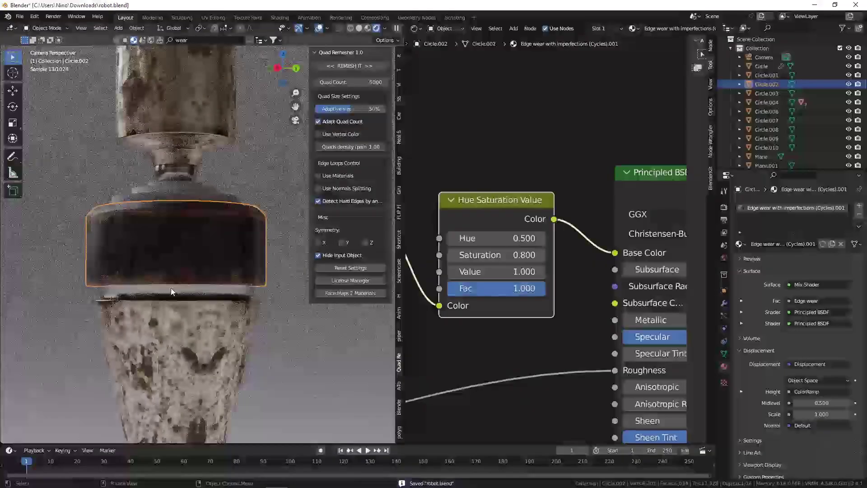
{"action": "left_click", "coordinate": [171, 289]}
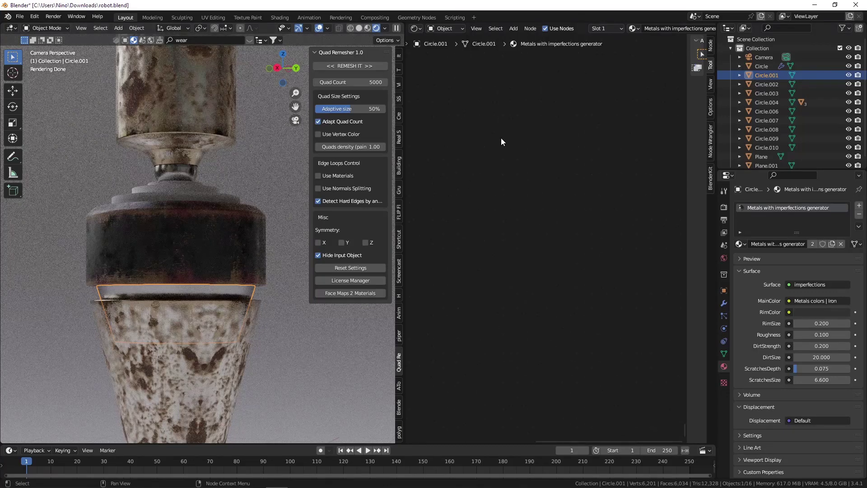
{"action": "key", "text": "Home"}
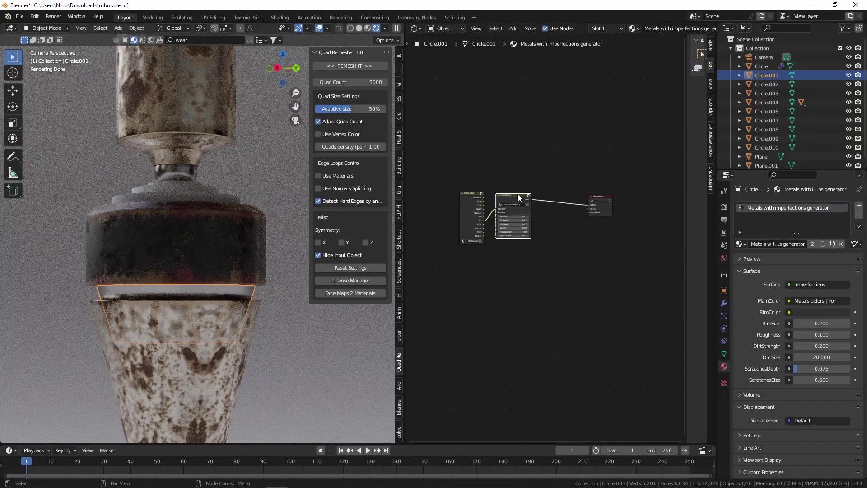
{"action": "scroll", "coordinate": [518, 193], "scroll_direction": "up", "scroll_amount": 4}
{"action": "key", "text": "ctrl+s"}
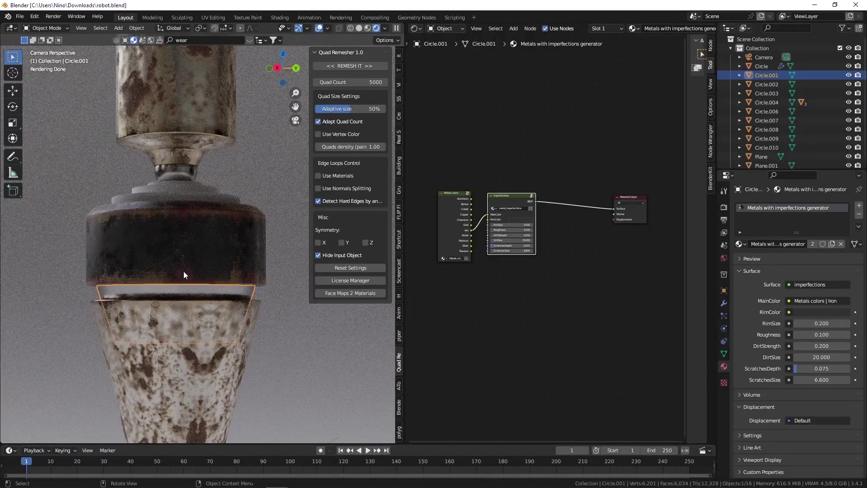
Inspect the metal ring, the cone's rim and the stepped disc up close from several angles
{"action": "scroll", "coordinate": [163, 290], "scroll_direction": "up", "scroll_amount": 4}
{"action": "key", "text": "ctrl+s"}
{"action": "middle_click_drag", "start_coordinate": [159, 287], "coordinate": [166, 289]}
{"action": "scroll", "coordinate": [177, 257], "scroll_direction": "up", "scroll_amount": 8}
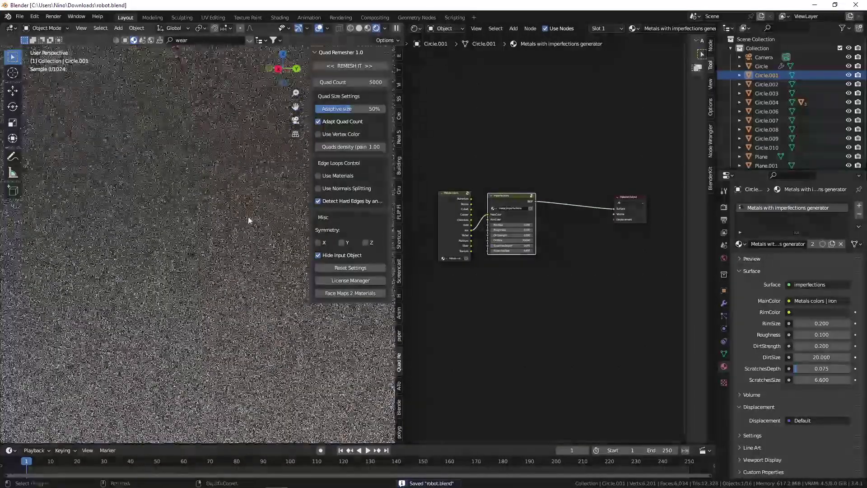
{"action": "scroll", "coordinate": [248, 220], "scroll_direction": "down", "scroll_amount": 8}
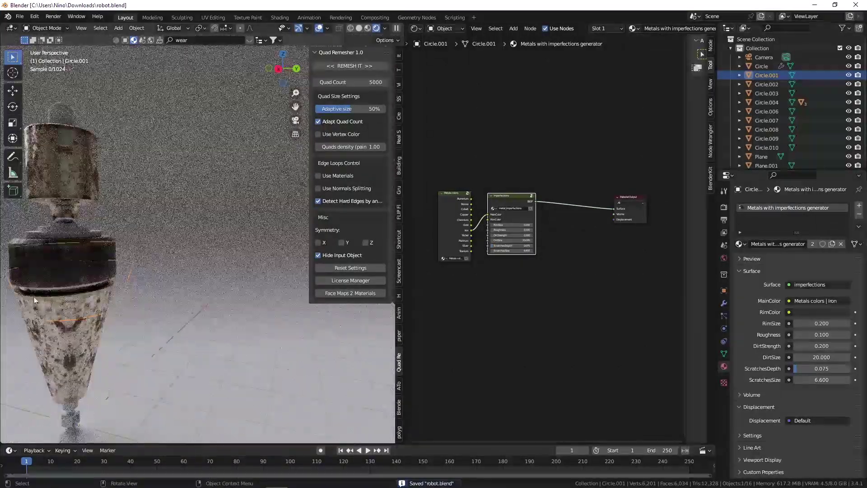
{"action": "scroll", "coordinate": [141, 277], "scroll_direction": "up", "scroll_amount": 3}
{"action": "middle_click_drag", "start_coordinate": [141, 277], "coordinate": [78, 266]}
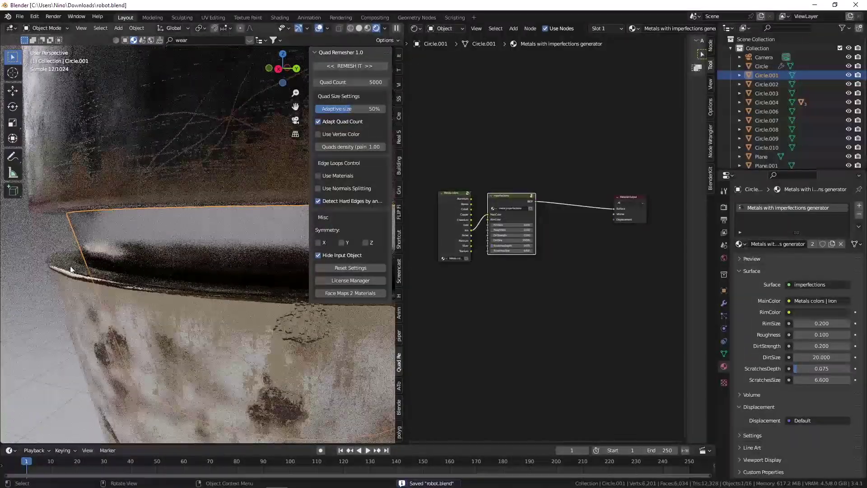
{"action": "scroll", "coordinate": [77, 267], "scroll_direction": "down", "scroll_amount": 5}
{"action": "scroll", "coordinate": [139, 200], "scroll_direction": "up", "scroll_amount": 6}
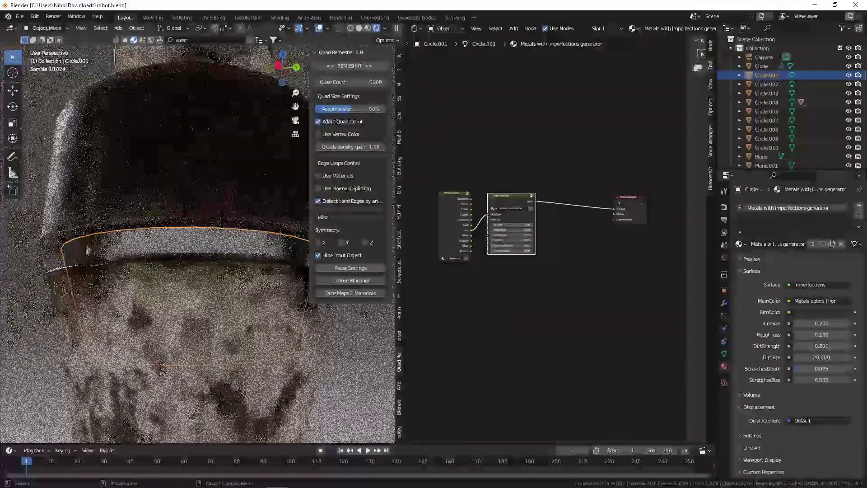
{"action": "scroll", "coordinate": [138, 200], "scroll_direction": "down", "scroll_amount": 3}
{"action": "middle_click_drag", "start_coordinate": [153, 229], "coordinate": [174, 188]}
{"action": "scroll", "coordinate": [178, 141], "scroll_direction": "up", "scroll_amount": 3}
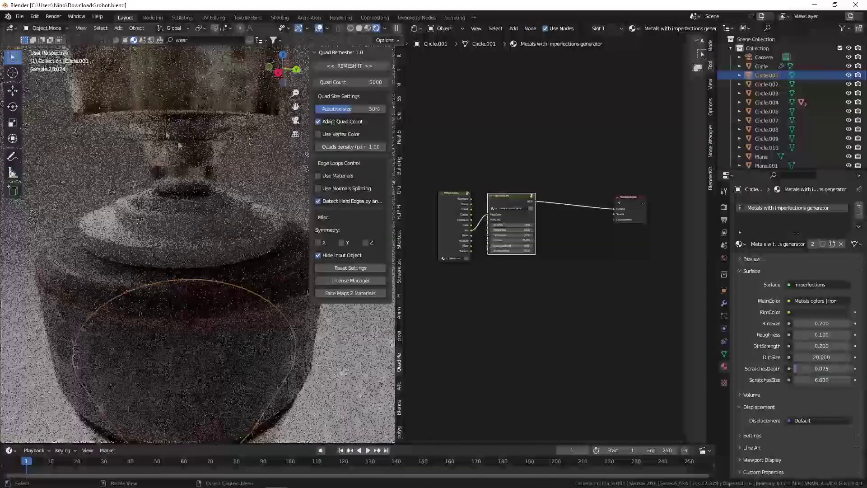
{"action": "key", "text": "ctrl+s"}
{"action": "scroll", "coordinate": [124, 245], "scroll_direction": "up", "scroll_amount": 3}
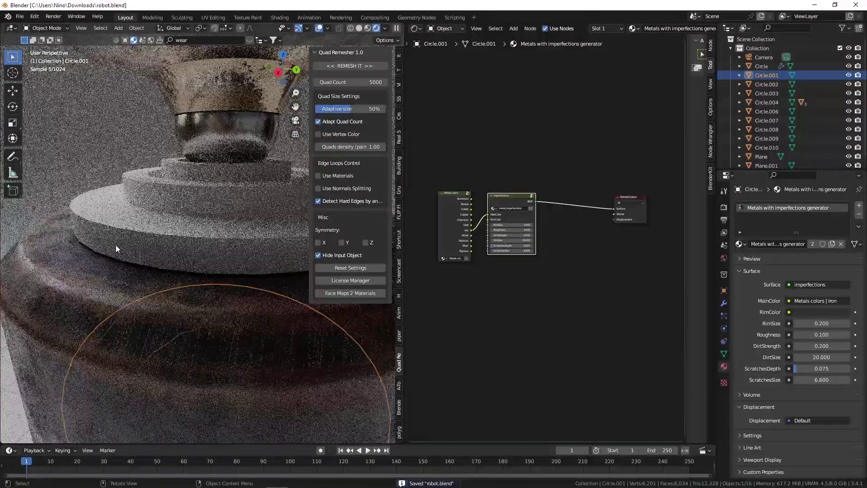
Link the upper cylinder's "Edge wear with imperfections (Cycles)" material to the stepped disc on top of the wide ring
{"action": "left_click", "coordinate": [116, 245]}
{"action": "left_click", "coordinate": [103, 271]}
{"action": "scroll", "coordinate": [129, 256], "scroll_direction": "down", "scroll_amount": 5}
{"action": "left_click", "coordinate": [143, 239]}
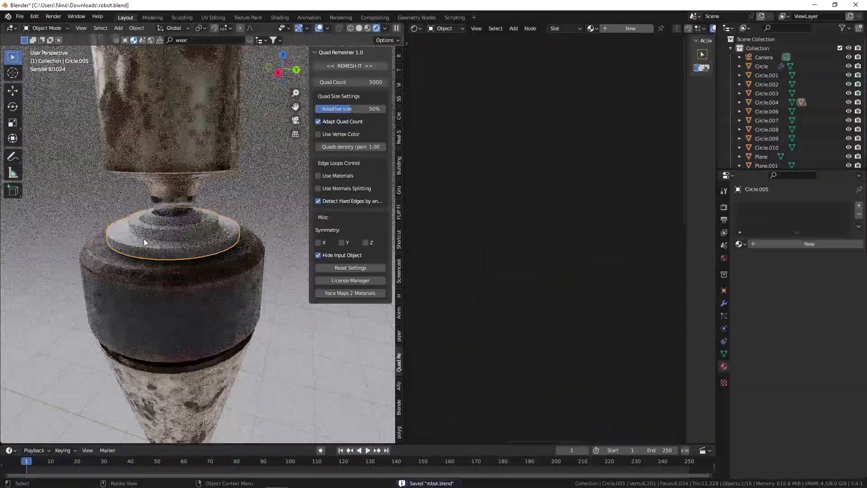
{"action": "scroll", "coordinate": [180, 236], "scroll_direction": "down", "scroll_amount": 4}
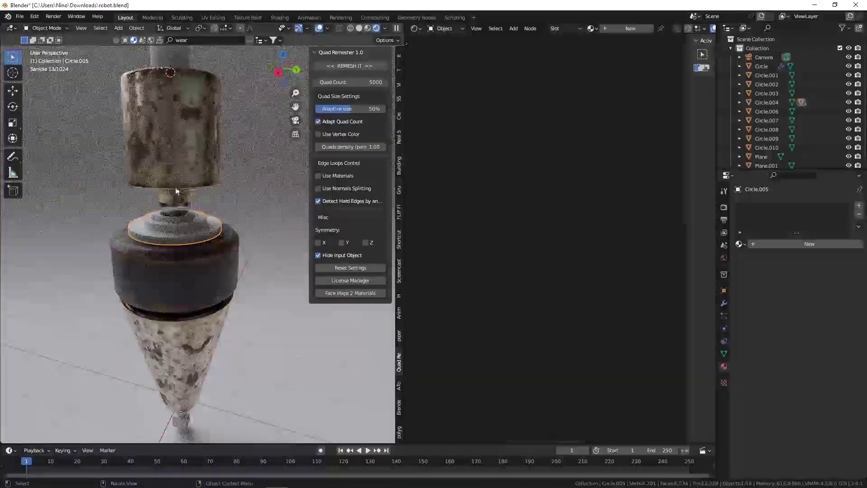
{"action": "left_click", "coordinate": [184, 171]}
{"action": "right_click", "coordinate": [181, 171]}
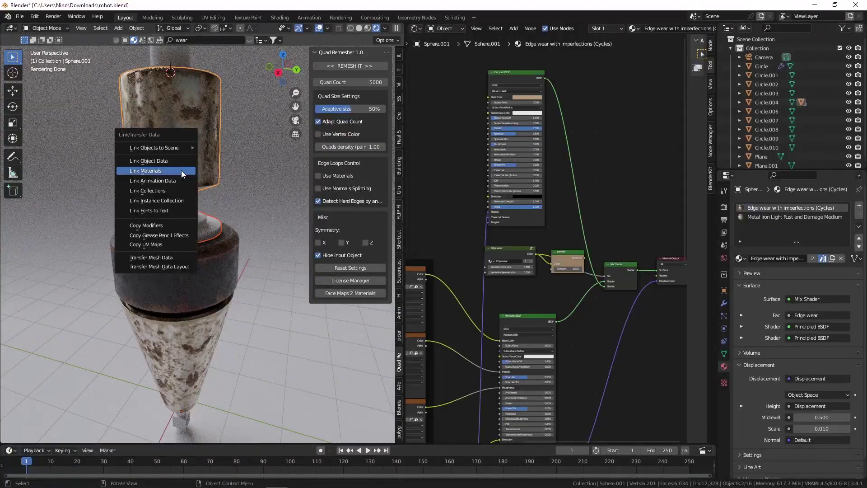
{"action": "left_click", "coordinate": [181, 171]}
UV unwrap the whole mesh of the stepped disc in Edit Mode and return to Object Mode
{"action": "left_click", "coordinate": [185, 231]}
{"action": "key", "text": "Tab"}
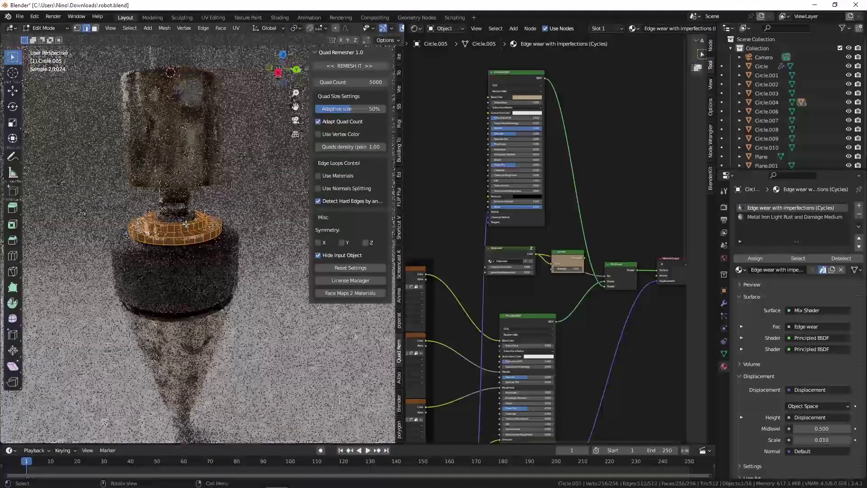
{"action": "key", "text": "u"}
{"action": "left_click", "coordinate": [186, 223]}
{"action": "key", "text": "Tab"}
Link the ball joint's "Metals with imperfections generator" material to the small collar beneath it, saving the file along the way
{"action": "left_click", "coordinate": [180, 218]}
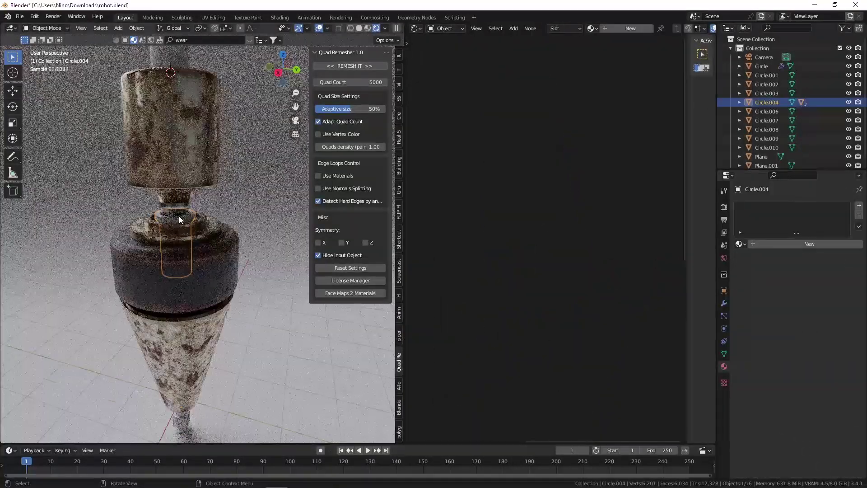
{"action": "scroll", "coordinate": [168, 212], "scroll_direction": "up", "scroll_amount": 5}
{"action": "key", "text": "ctrl+s"}
{"action": "scroll", "coordinate": [167, 207], "scroll_direction": "down", "scroll_amount": 2}
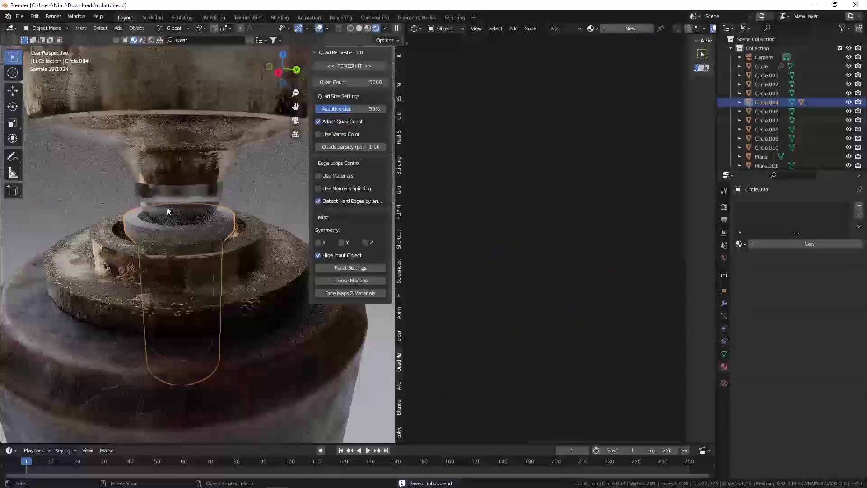
{"action": "left_click", "coordinate": [167, 195], "text": "shift"}
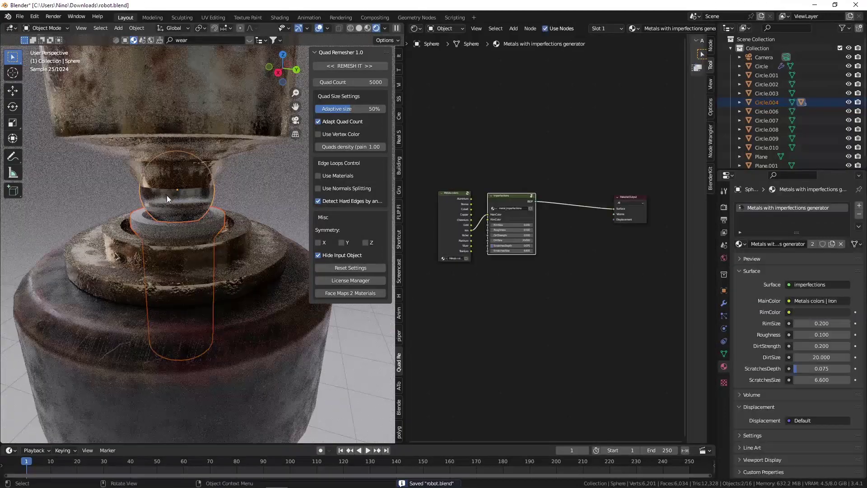
{"action": "left_click", "coordinate": [166, 195], "text": "alt"}
{"action": "left_click", "coordinate": [166, 194]}
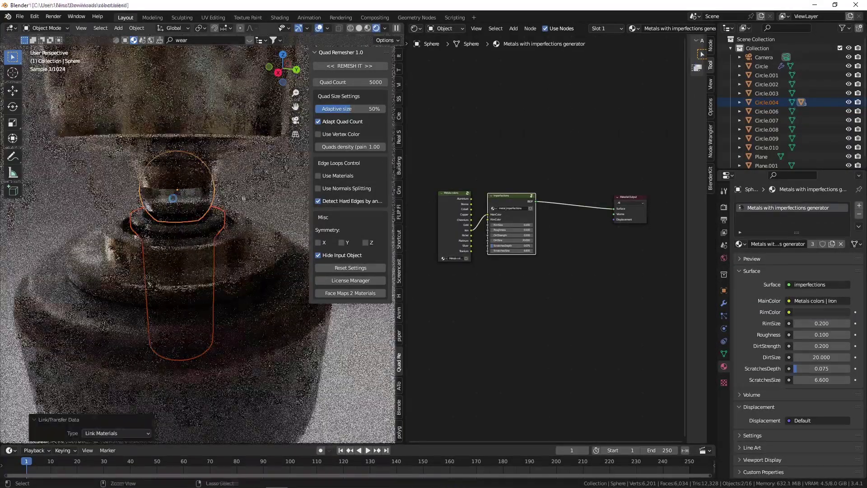
Bevel the rim edge loops of the small collar below the ball joint, then save the file
{"action": "left_click", "coordinate": [191, 223]}
{"action": "scroll", "coordinate": [192, 223], "scroll_direction": "up", "scroll_amount": 4}
{"action": "key", "text": "Tab"}
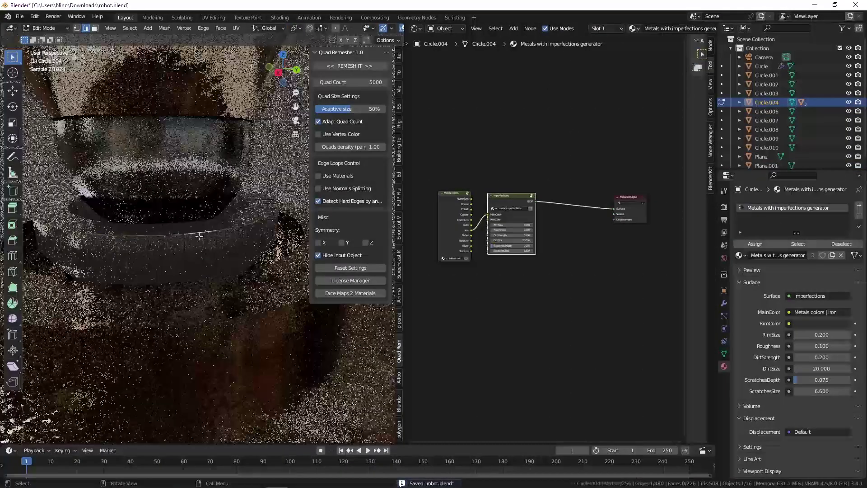
{"action": "left_click", "coordinate": [193, 223], "text": "alt"}
{"action": "key", "text": "ctrl+b"}
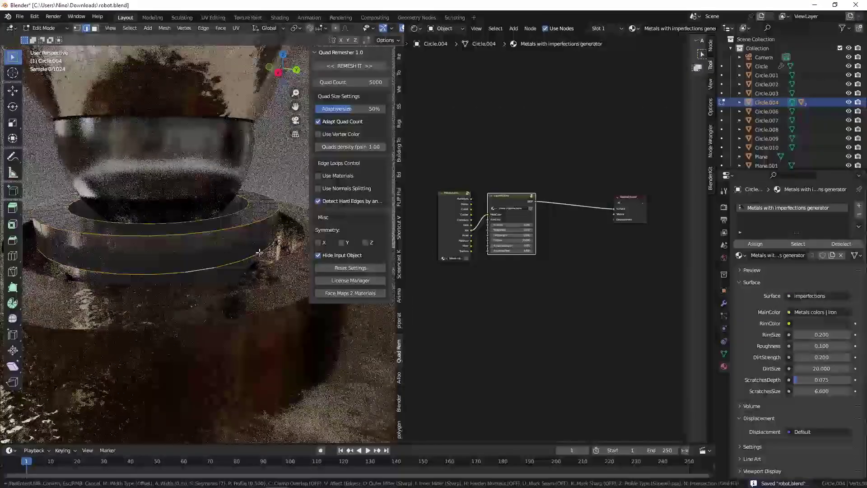
{"action": "left_click", "coordinate": [265, 252]}
{"action": "key", "text": "Tab"}
{"action": "key", "text": "ctrl+s"}
Select the stepped disc on top of the wide ring
{"action": "scroll", "coordinate": [174, 161], "scroll_direction": "down", "scroll_amount": 5}
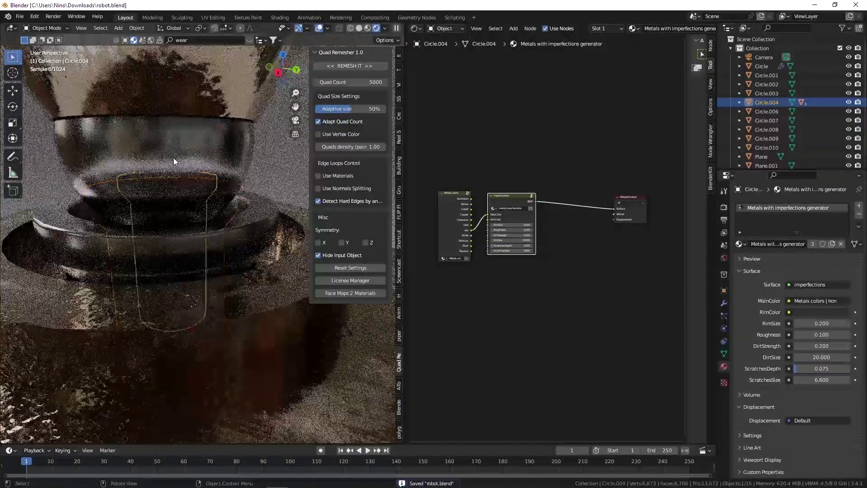
{"action": "left_click", "coordinate": [227, 167]}
{"action": "left_click", "coordinate": [161, 212]}
{"action": "key", "text": "Tab"}
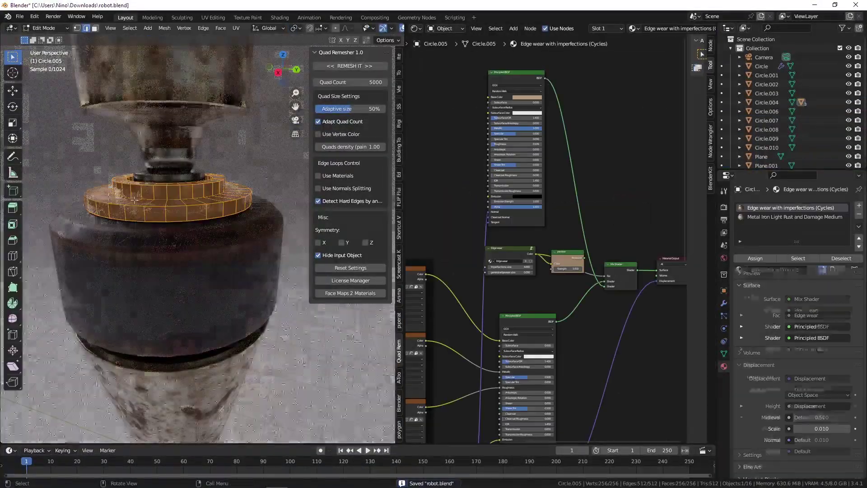
{"action": "scroll", "coordinate": [161, 211], "scroll_direction": "up", "scroll_amount": 6}
{"action": "scroll", "coordinate": [154, 164], "scroll_direction": "down", "scroll_amount": 3}
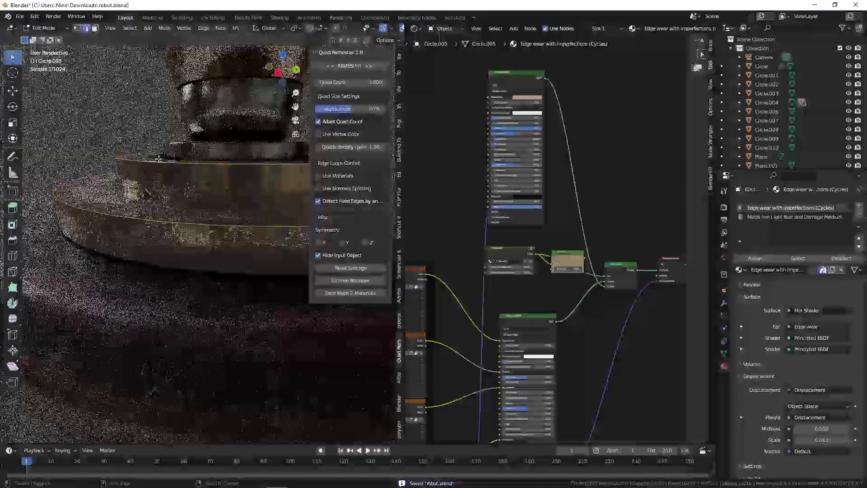
{"action": "key", "text": "Tab"}
Add a Bevel modifier to the stepped disc with an amount of 0.011 m
{"action": "left_click", "coordinate": [724, 303]}
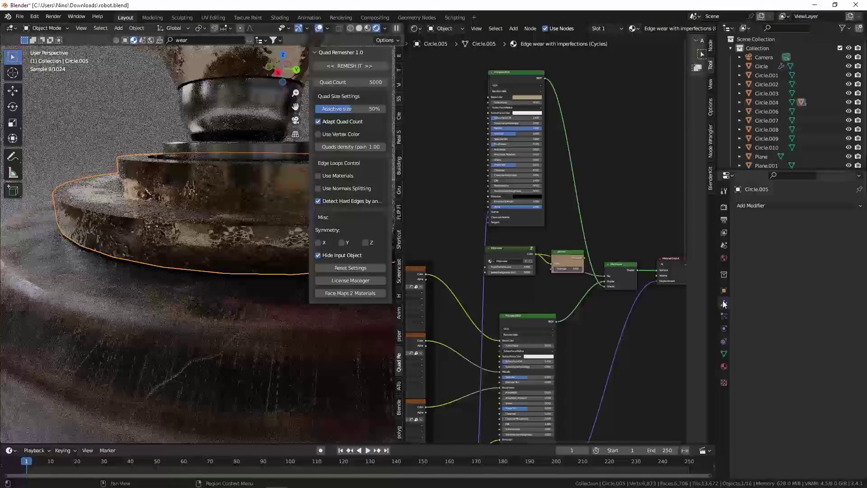
{"action": "left_click", "coordinate": [751, 205]}
{"action": "left_click", "coordinate": [699, 238]}
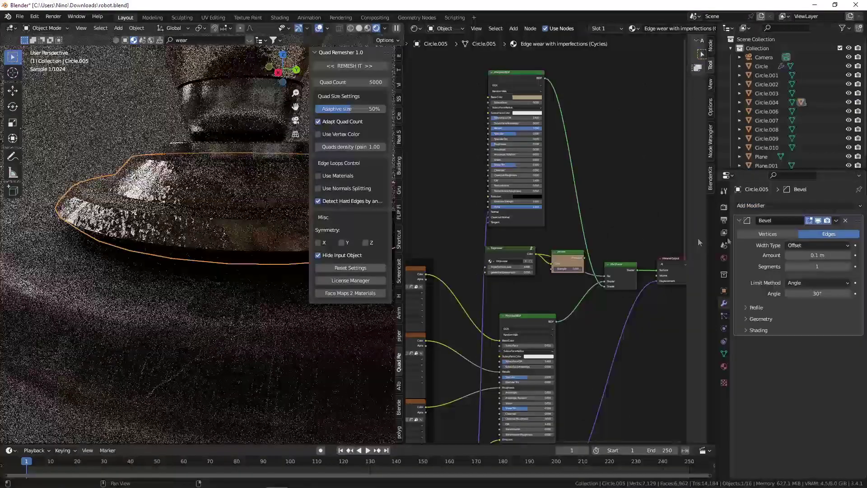
{"action": "left_click_drag", "start_coordinate": [815, 255], "coordinate": [790, 255]}
Set the Bevel modifier to 3 segments and an amount of 0.017 m
{"action": "left_click", "coordinate": [825, 266]}
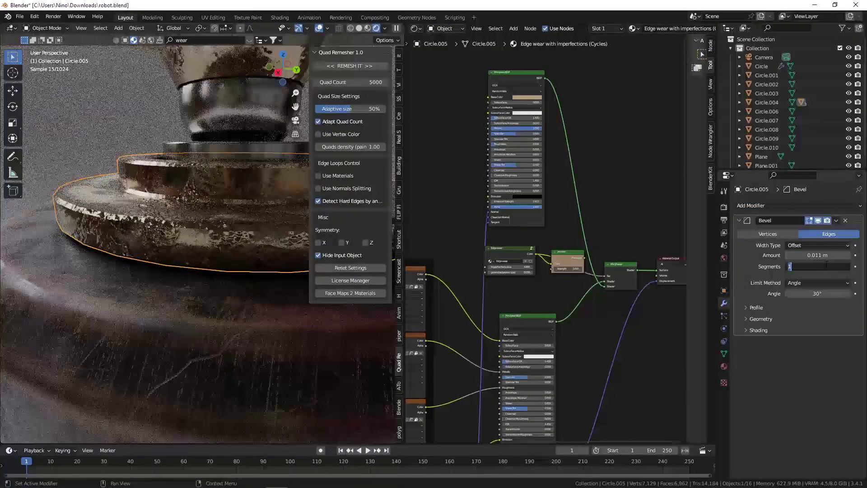
{"action": "type", "text": "3"}
{"action": "key", "text": "Tab"}
{"action": "type", "text": "0"}
{"action": "key", "text": "Return"}
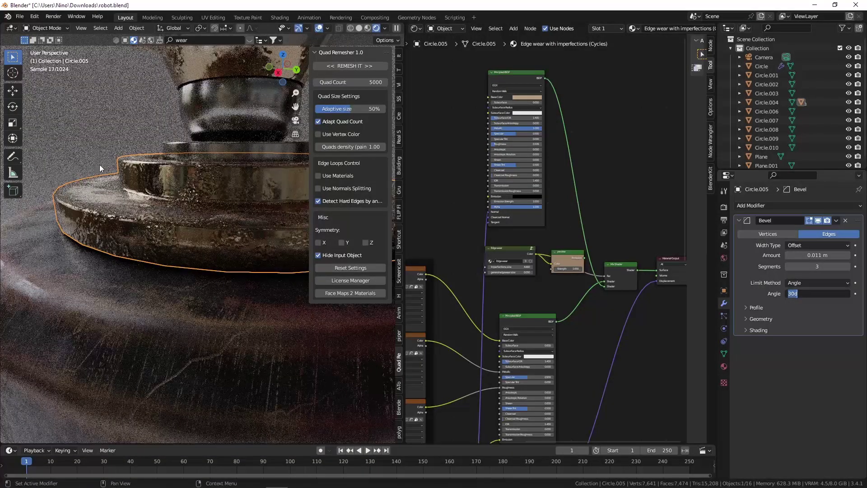
{"action": "key", "text": "ctrl+z"}
{"action": "left_click_drag", "start_coordinate": [817, 255], "coordinate": [827, 255]}
Check the whole part from a distance, then select the ball joint above the stepped disc
{"action": "scroll", "coordinate": [179, 251], "scroll_direction": "down", "scroll_amount": 5}
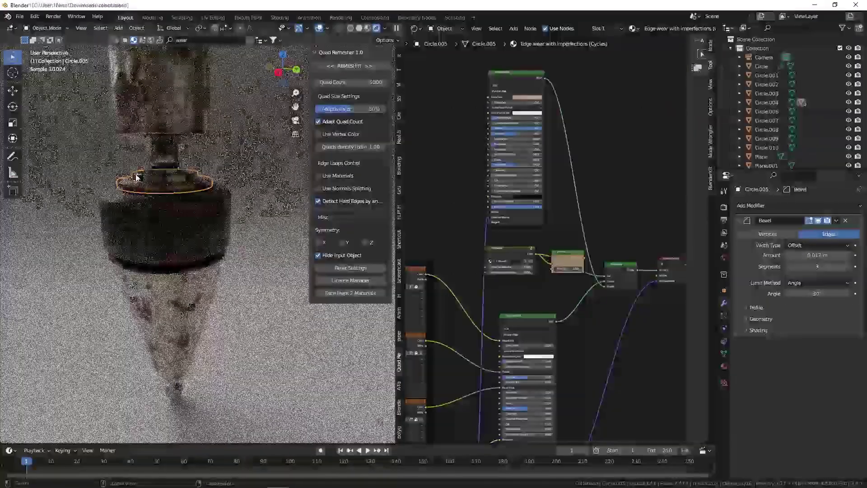
{"action": "left_click", "coordinate": [192, 304], "text": "shift"}
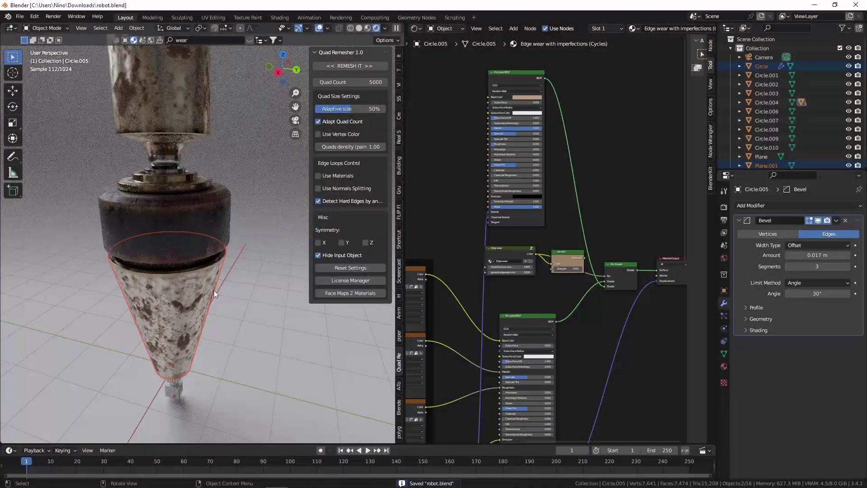
{"action": "key", "text": "ctrl+z"}
{"action": "scroll", "coordinate": [168, 166], "scroll_direction": "down", "scroll_amount": 3}
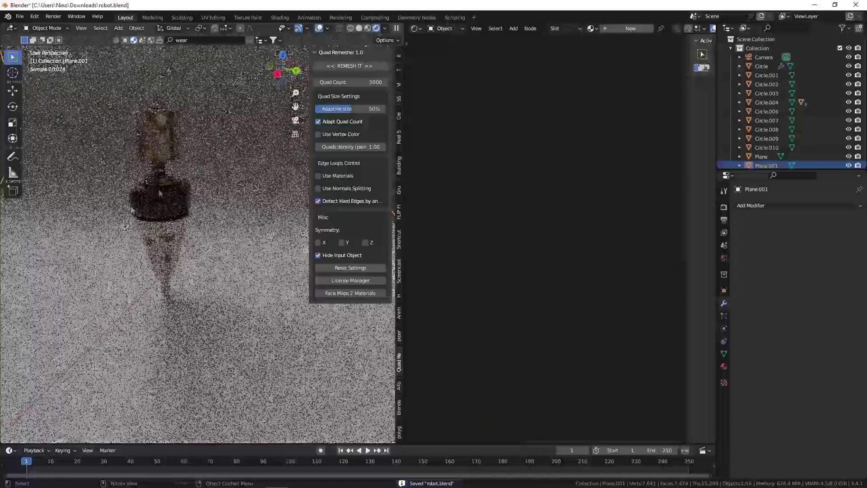
{"action": "scroll", "coordinate": [160, 193], "scroll_direction": "up", "scroll_amount": 5}
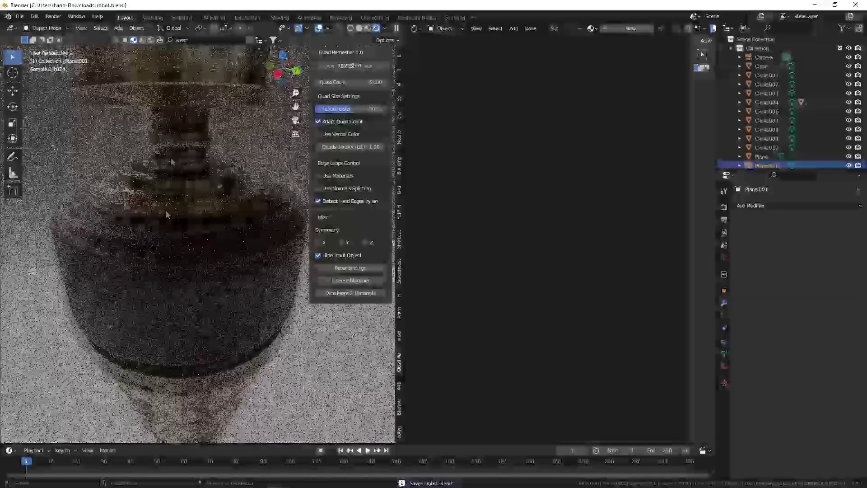
{"action": "left_click", "coordinate": [182, 197]}
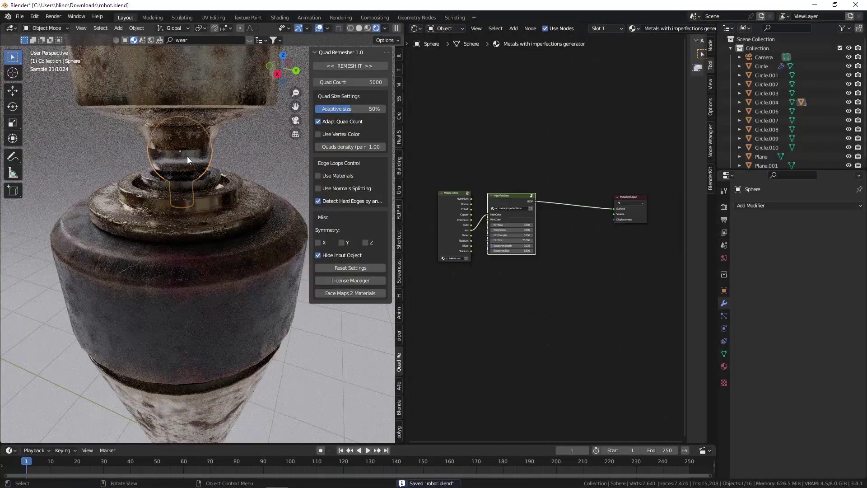
{"action": "scroll", "coordinate": [497, 194], "scroll_direction": "up", "scroll_amount": 2}
{"action": "key", "text": "shift+a"}
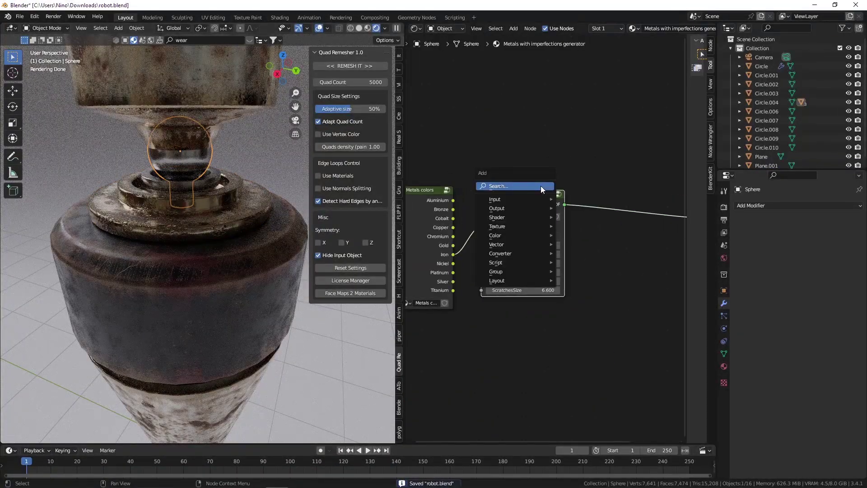
{"action": "key", "text": "Escape"}
{"action": "scroll", "coordinate": [472, 201], "scroll_direction": "down", "scroll_amount": 1}
{"action": "scroll", "coordinate": [476, 195], "scroll_direction": "up", "scroll_amount": 2}
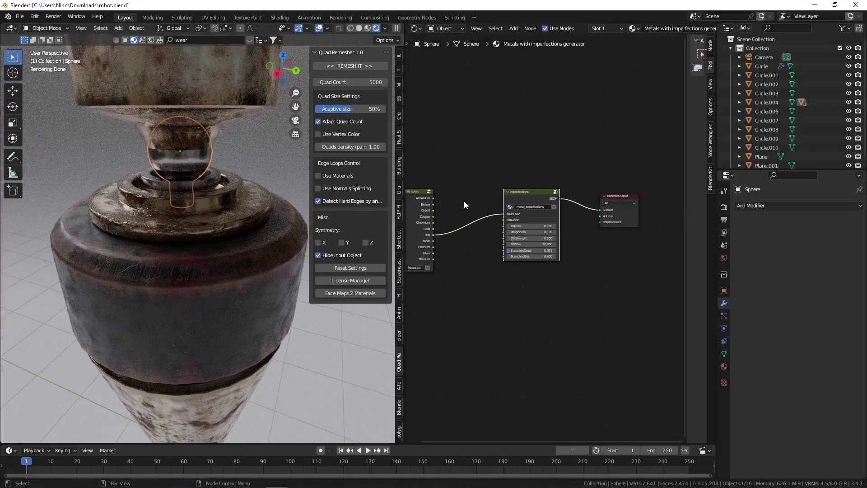
Add a Principled BSDF node below the imperfections node in the ball joint's material
{"action": "key", "text": "shift+a"}
{"action": "left_click", "coordinate": [486, 189]}
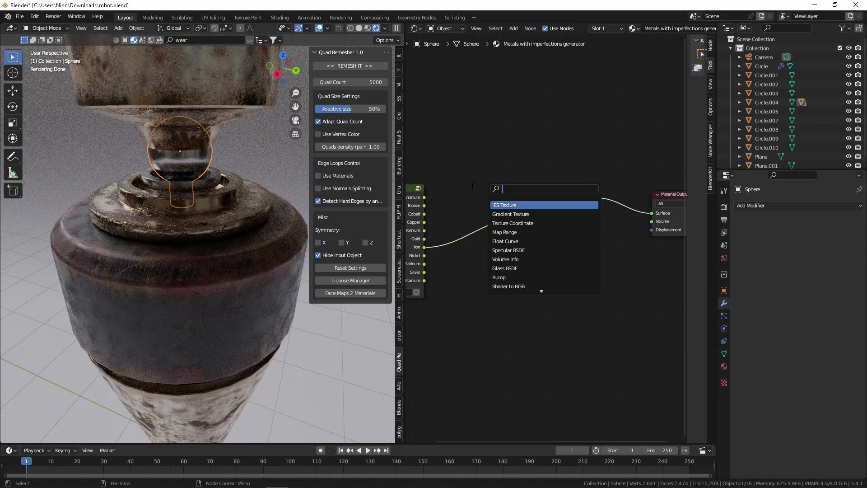
{"action": "type", "text": "imper"}
{"action": "key", "text": "Return"}
{"action": "left_click", "coordinate": [497, 307]}
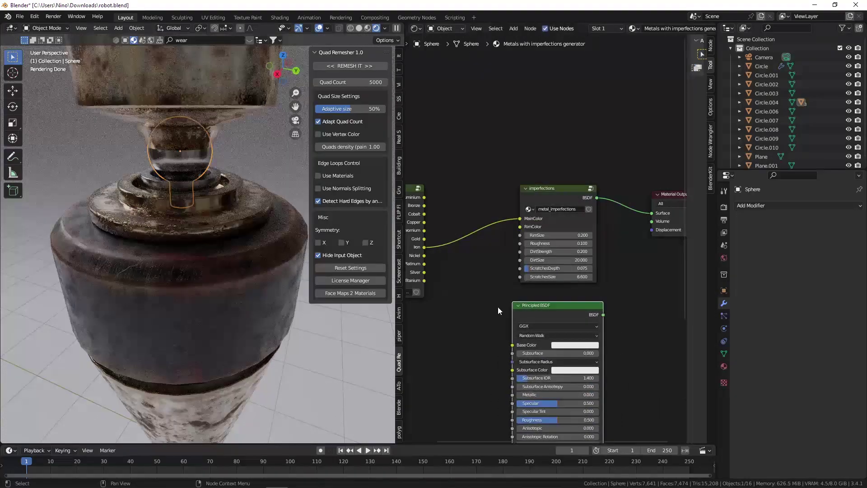
Insert a Mix Shader between the imperfections node and Material Output, and connect the Principled BSDF to its second shader input
{"action": "scroll", "coordinate": [498, 307], "scroll_direction": "down", "scroll_amount": 2}
{"action": "key", "text": "shift+a"}
{"action": "type", "text": "mix s"}
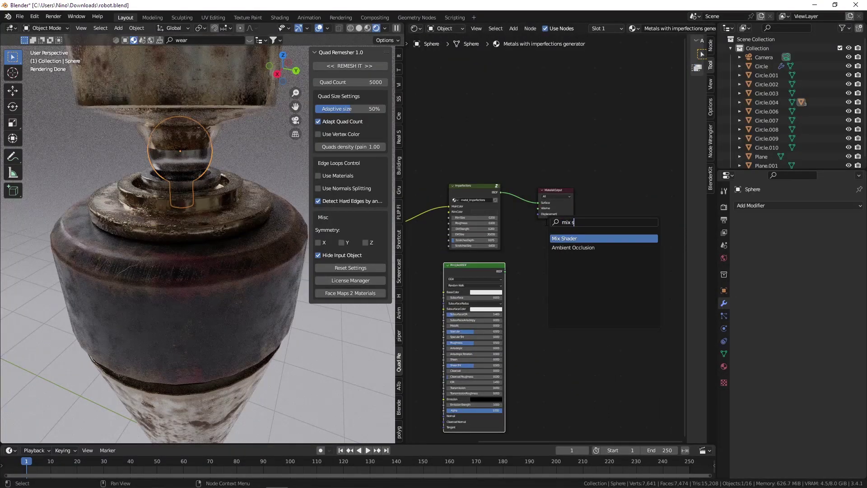
{"action": "key", "text": "Return"}
{"action": "left_click", "coordinate": [537, 201]}
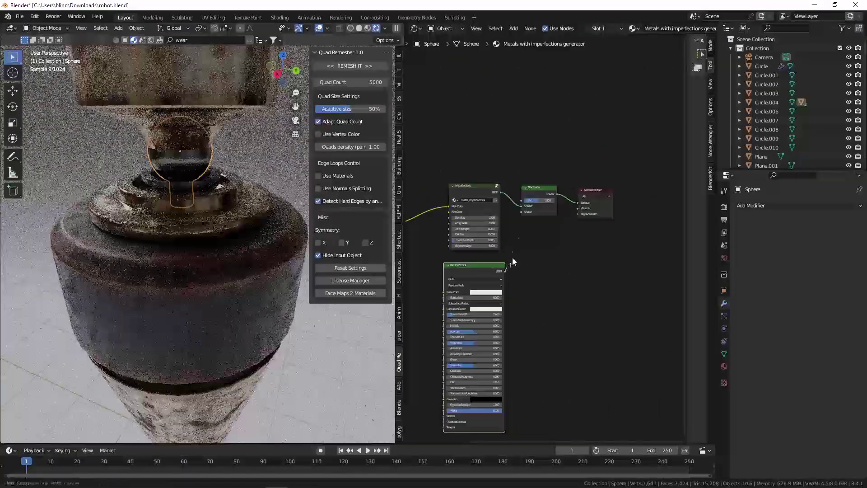
{"action": "left_click_drag", "start_coordinate": [505, 271], "coordinate": [519, 212]}
Add an Ambient Occlusion node above the imperfections node
{"action": "middle_click_drag", "start_coordinate": [506, 162], "coordinate": [559, 202]}
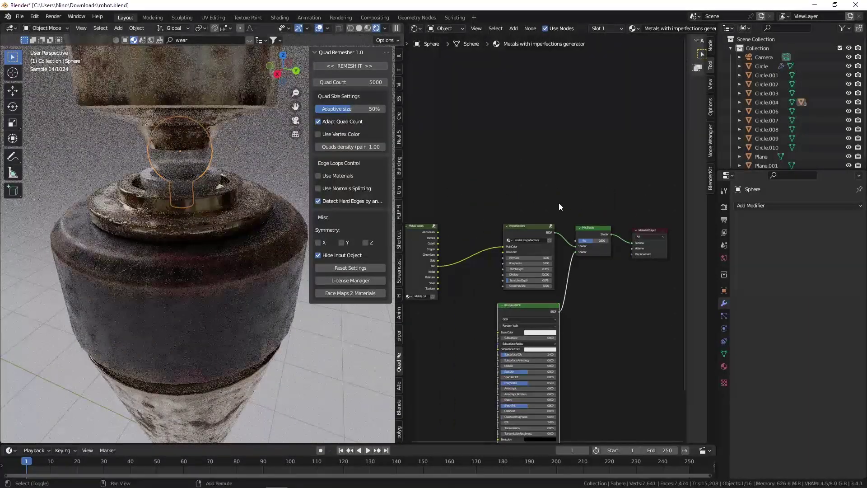
{"action": "key", "text": "shift+a"}
{"action": "type", "text": "ambie"}
{"action": "key", "text": "Return"}
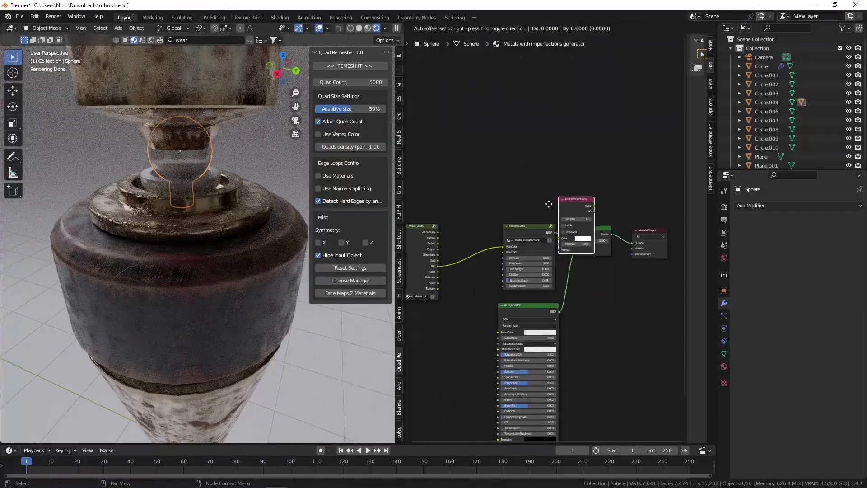
{"action": "left_click", "coordinate": [538, 169]}
{"action": "scroll", "coordinate": [537, 169], "scroll_direction": "up", "scroll_amount": 1}
{"action": "middle_click_drag", "start_coordinate": [538, 169], "coordinate": [521, 167]}
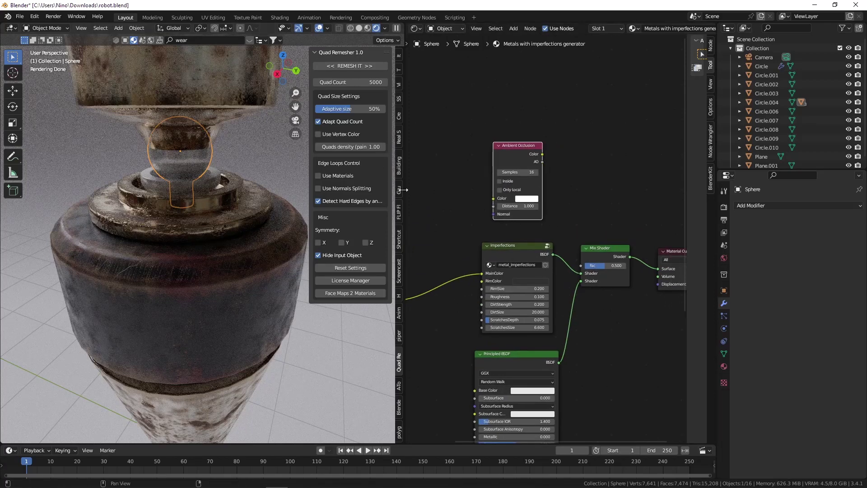
Turn on the Screencast Keys overlay in the viewport
{"action": "left_click", "coordinate": [401, 264]}
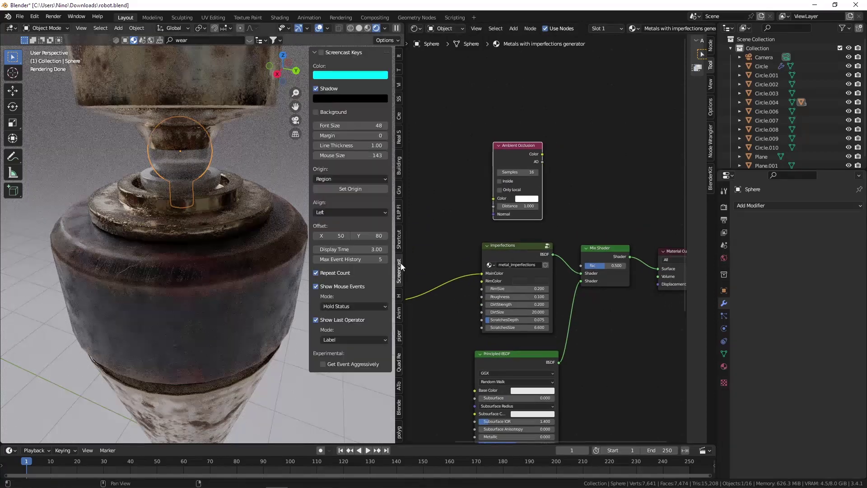
{"action": "left_click", "coordinate": [322, 52]}
{"action": "scroll", "coordinate": [587, 208], "scroll_direction": "down", "scroll_amount": 1}
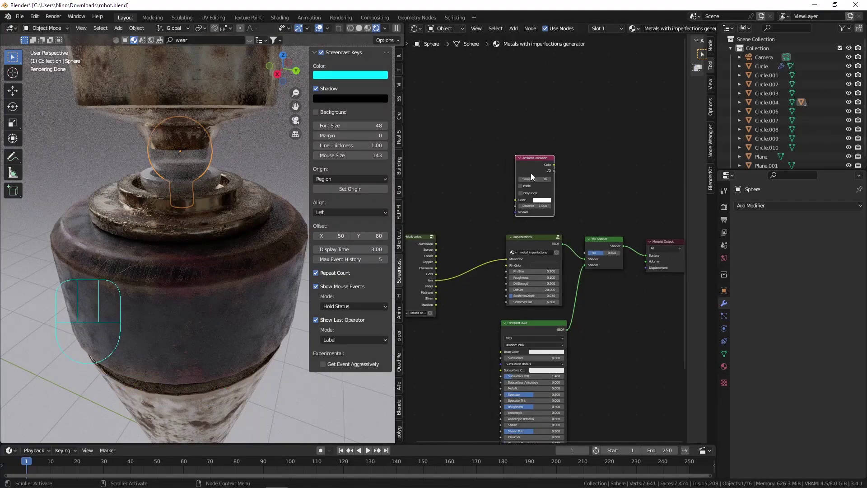
Deselect the Ambient Occlusion node and save the robot file
{"action": "left_click", "coordinate": [514, 177]}
{"action": "key", "text": "ctrl+s"}
{"action": "scroll", "coordinate": [548, 178], "scroll_direction": "up", "scroll_amount": 2}
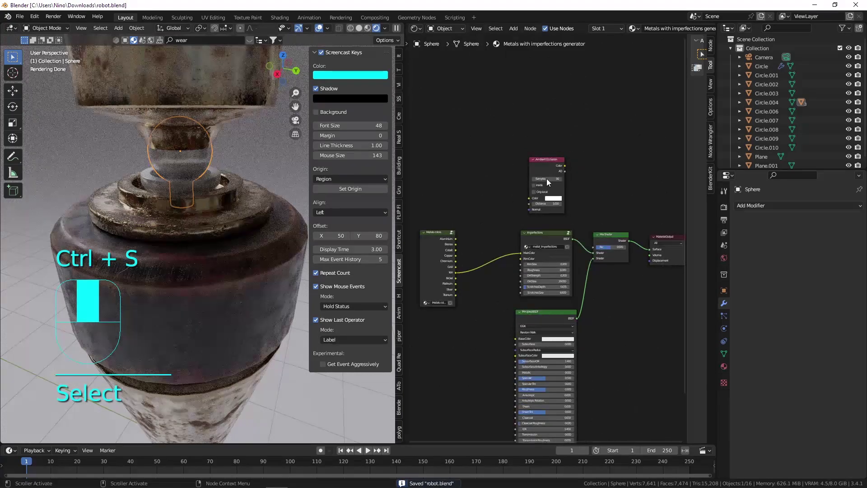
{"action": "scroll", "coordinate": [534, 177], "scroll_direction": "down", "scroll_amount": 1}
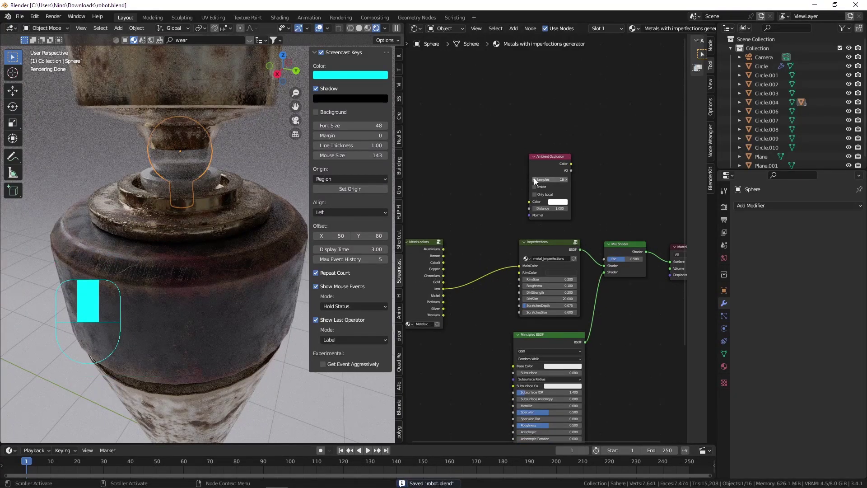
{"action": "key", "text": "ctrl+s"}
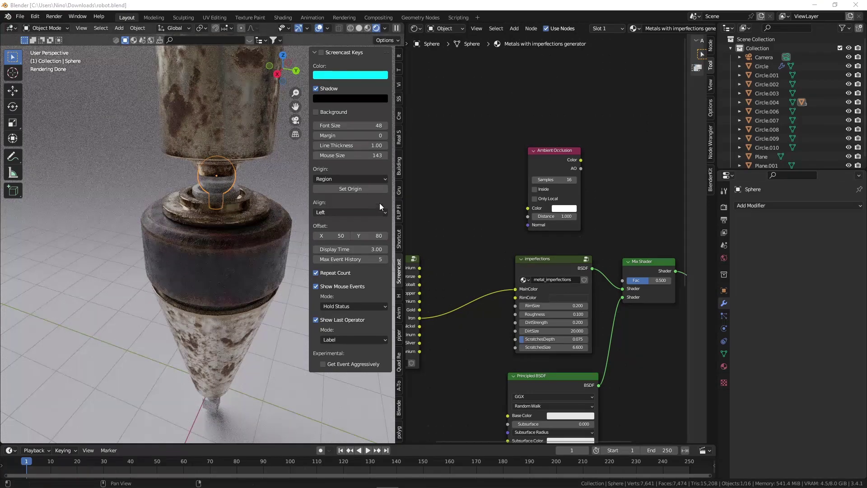
{"action": "key", "text": "ctrl+s"}
Preview the Ambient Occlusion node's Color output on the ball joint and examine its shading up close
{"action": "scroll", "coordinate": [454, 167], "scroll_direction": "up", "scroll_amount": 2}
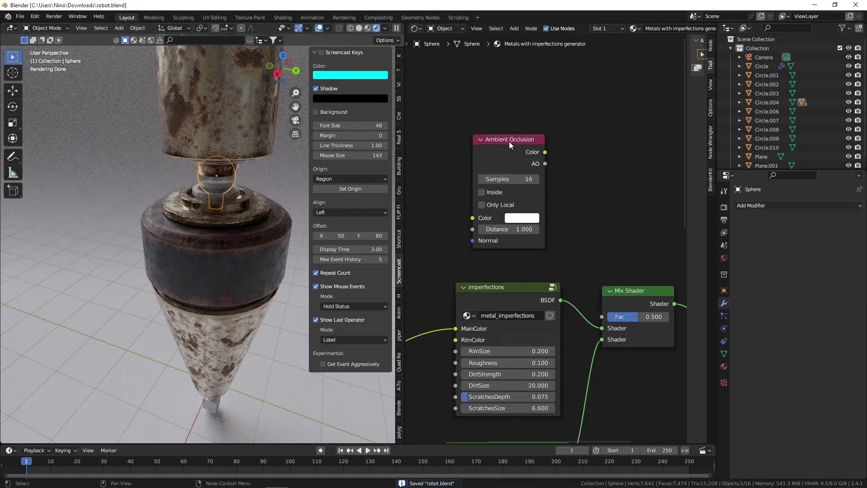
{"action": "left_click", "coordinate": [508, 140], "text": "ctrl+shift"}
{"action": "scroll", "coordinate": [218, 188], "scroll_direction": "up", "scroll_amount": 5}
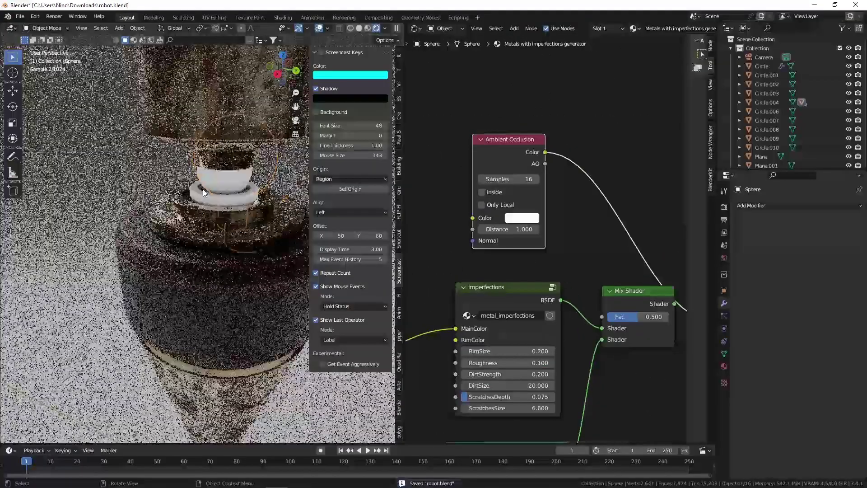
{"action": "scroll", "coordinate": [218, 188], "scroll_direction": "down", "scroll_amount": 5}
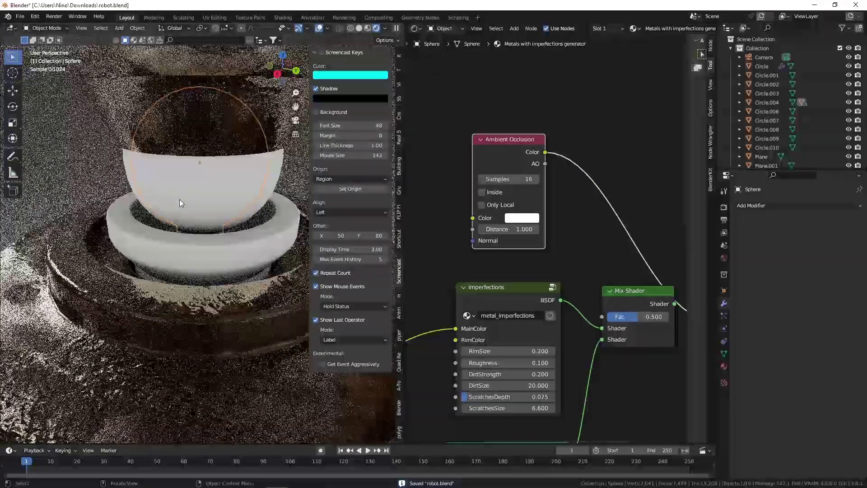
{"action": "left_click", "coordinate": [199, 209]}
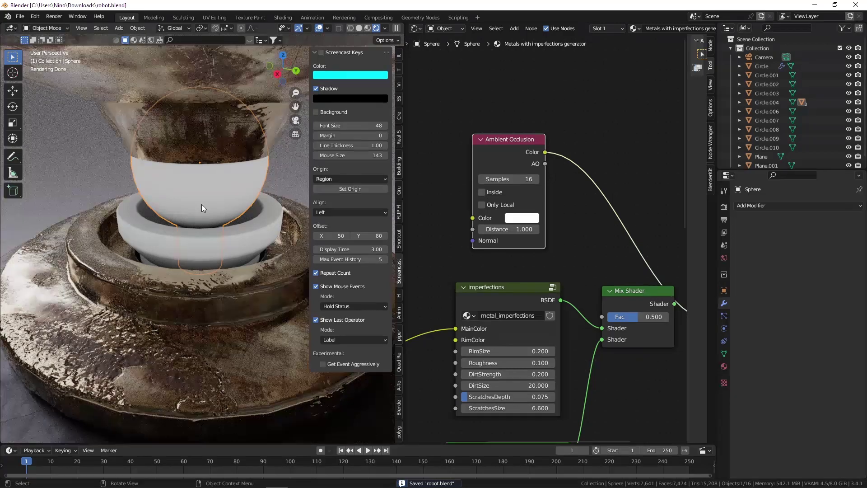
Add a ColorRamp node onto the link coming out of the Ambient Occlusion node
{"action": "middle_click_drag", "start_coordinate": [497, 145], "coordinate": [460, 123]}
{"action": "key", "text": "shift+a"}
{"action": "left_click", "coordinate": [552, 127]}
{"action": "type", "text": "color ramp"}
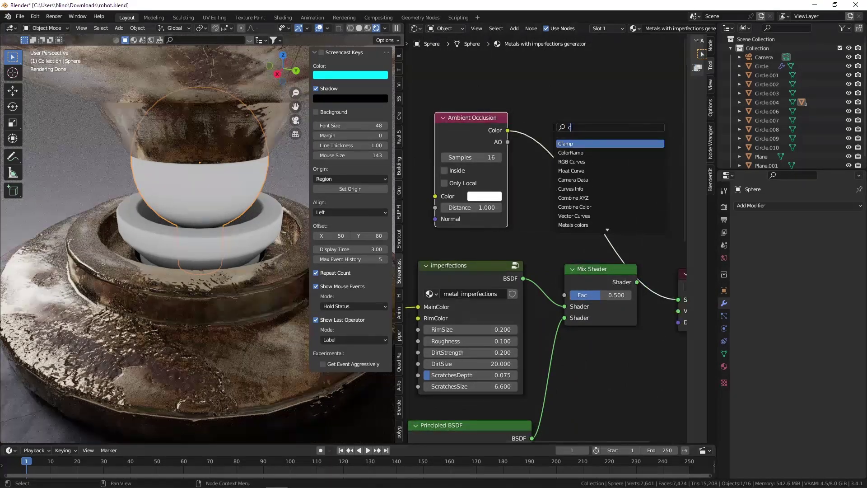
{"action": "key", "text": "Return"}
{"action": "scroll", "coordinate": [541, 123], "scroll_direction": "right", "scroll_amount": 2, "text": "ctrl"}
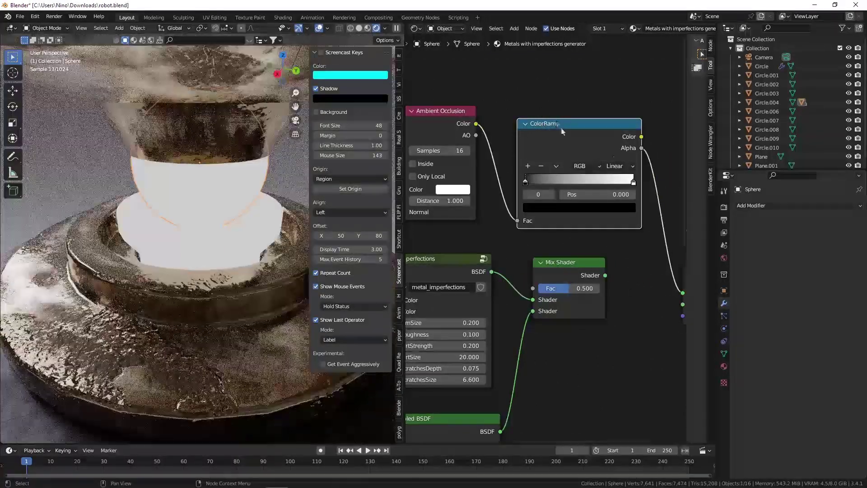
Preview the ColorRamp's Color and Alpha outputs on the joint, ending on the Color output
{"action": "scroll", "coordinate": [562, 131], "scroll_direction": "down", "scroll_amount": 2}
{"action": "left_click", "coordinate": [609, 134], "text": "ctrl+shift"}
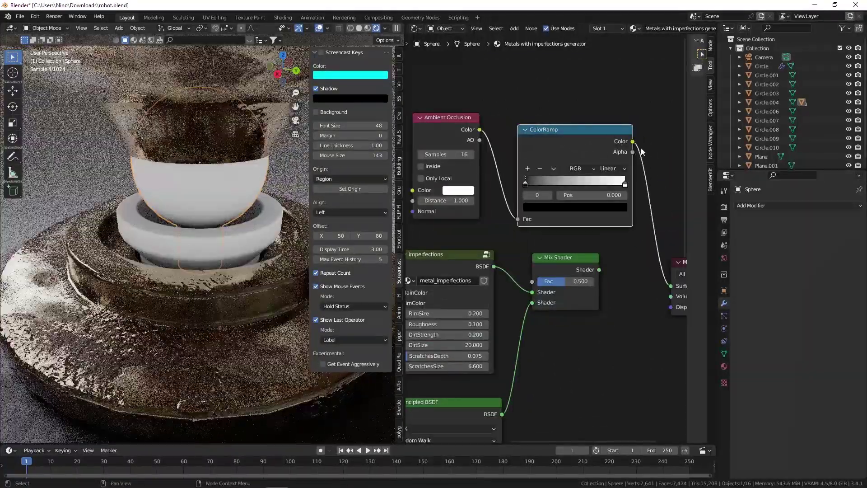
{"action": "left_click", "coordinate": [605, 129], "text": "ctrl+shift"}
{"action": "left_click", "coordinate": [606, 129], "text": "ctrl+shift"}
{"action": "left_click", "coordinate": [605, 128], "text": "ctrl+shift"}
{"action": "left_click", "coordinate": [606, 128], "text": "ctrl+shift"}
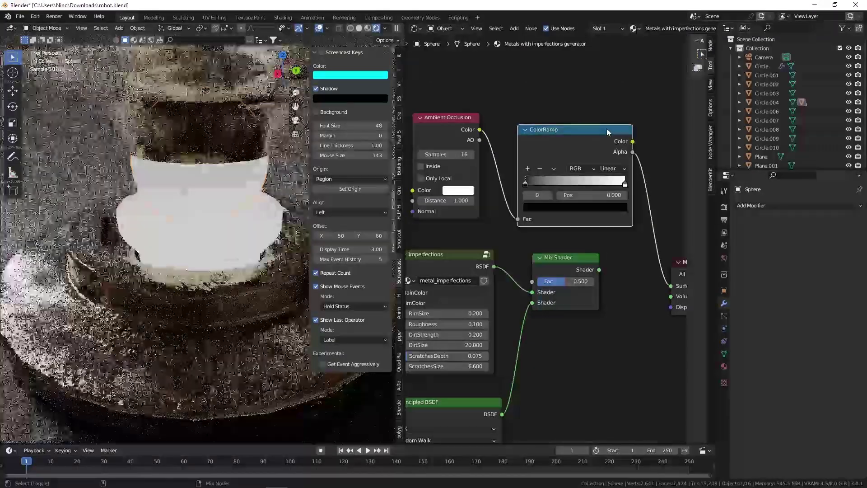
{"action": "left_click", "coordinate": [606, 129], "text": "ctrl+shift"}
{"action": "left_click", "coordinate": [607, 128], "text": "ctrl+shift"}
Move the ColorRamp's black stop to about 0.1 and its white stop to 0.764, then save the file
{"action": "scroll", "coordinate": [556, 185], "scroll_direction": "up", "scroll_amount": 3}
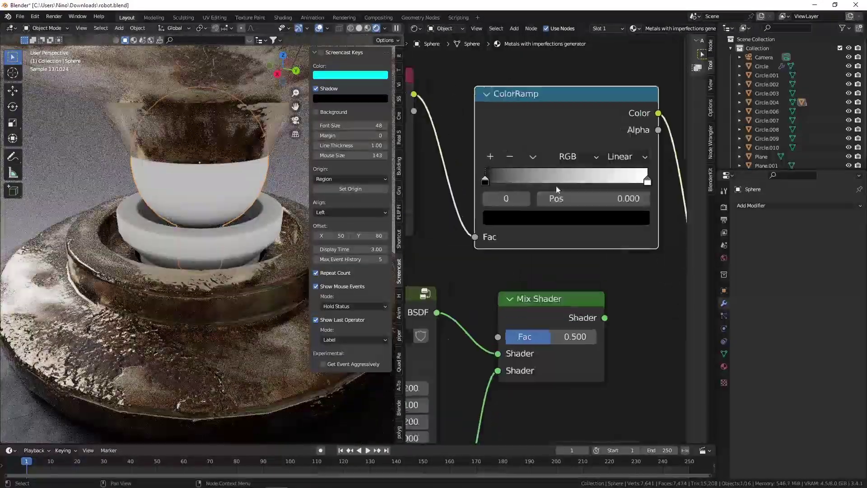
{"action": "scroll", "coordinate": [556, 185], "scroll_direction": "down", "scroll_amount": 1}
{"action": "left_click_drag", "start_coordinate": [481, 182], "coordinate": [500, 182]}
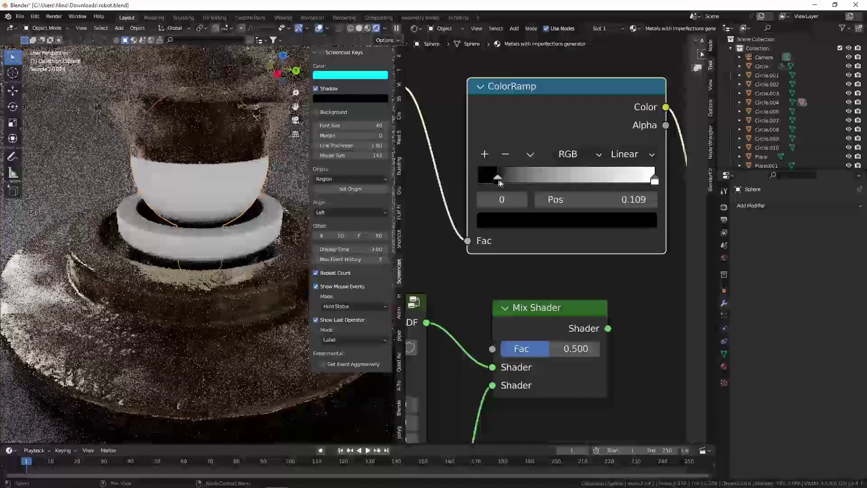
{"action": "left_click_drag", "start_coordinate": [655, 180], "coordinate": [613, 181]}
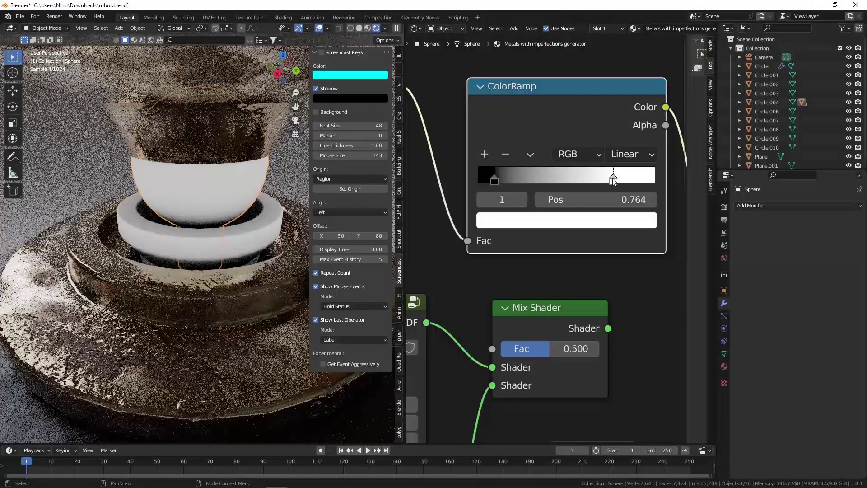
{"action": "scroll", "coordinate": [559, 169], "scroll_direction": "down", "scroll_amount": 2}
{"action": "key", "text": "ctrl+s"}
Connect the ColorRamp's Color to the Mix Shader's Fac, link the Mix Shader to the Material Output's Surface, and save the file
{"action": "scroll", "coordinate": [512, 177], "scroll_direction": "down", "scroll_amount": 3}
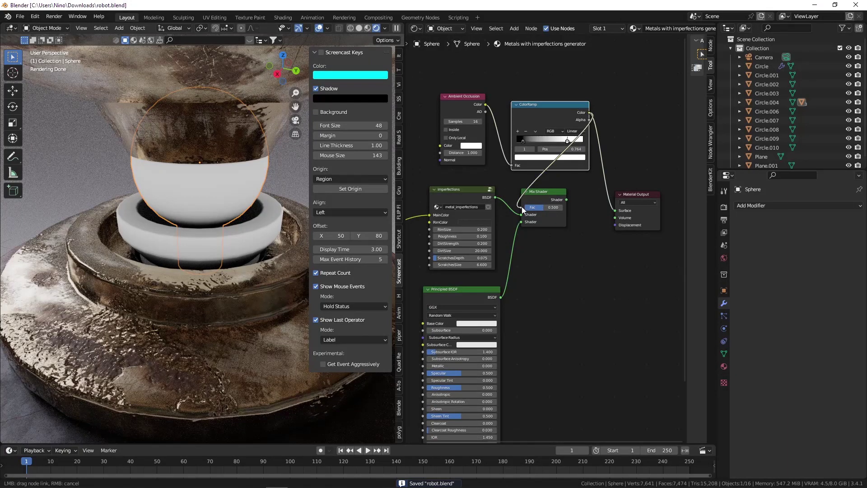
{"action": "left_click_drag", "start_coordinate": [521, 207], "coordinate": [617, 209]}
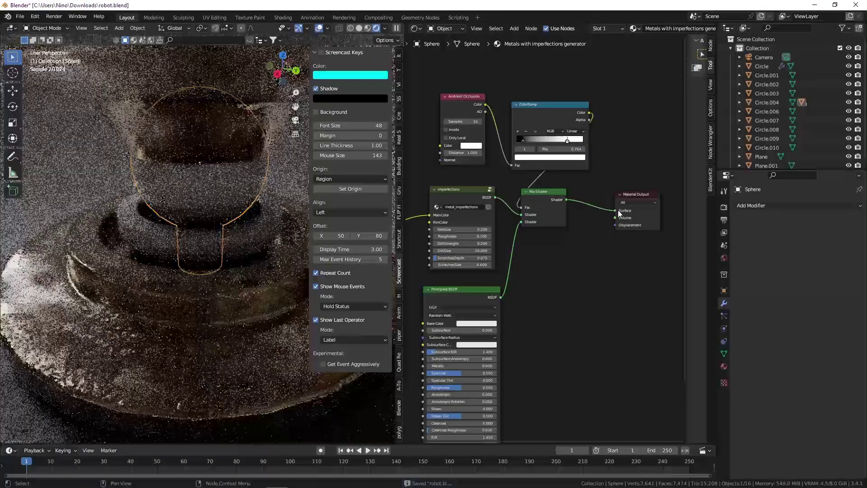
{"action": "key", "text": "ctrl+s"}
{"action": "scroll", "coordinate": [507, 185], "scroll_direction": "down", "scroll_amount": 3}
Swap the Mix Shader's two shader inputs so Principled BSDF is first and the imperfections node is second
{"action": "middle_click_drag", "start_coordinate": [503, 202], "coordinate": [559, 158]}
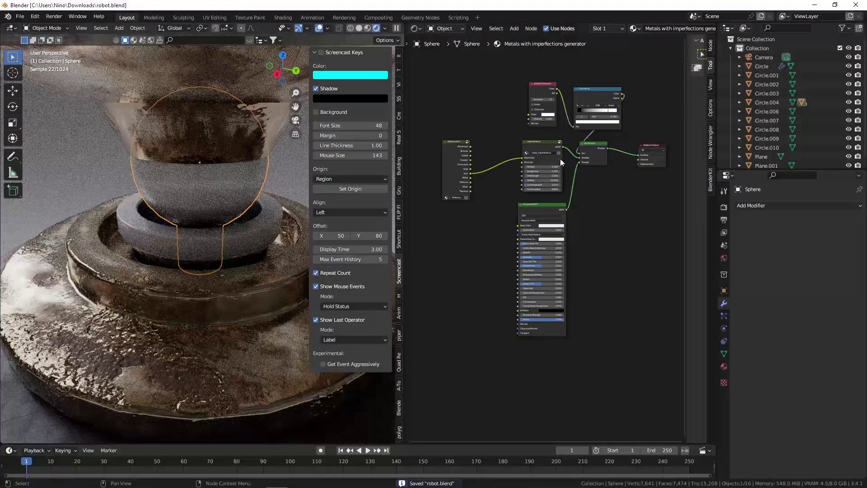
{"action": "scroll", "coordinate": [555, 158], "scroll_direction": "up", "scroll_amount": 2}
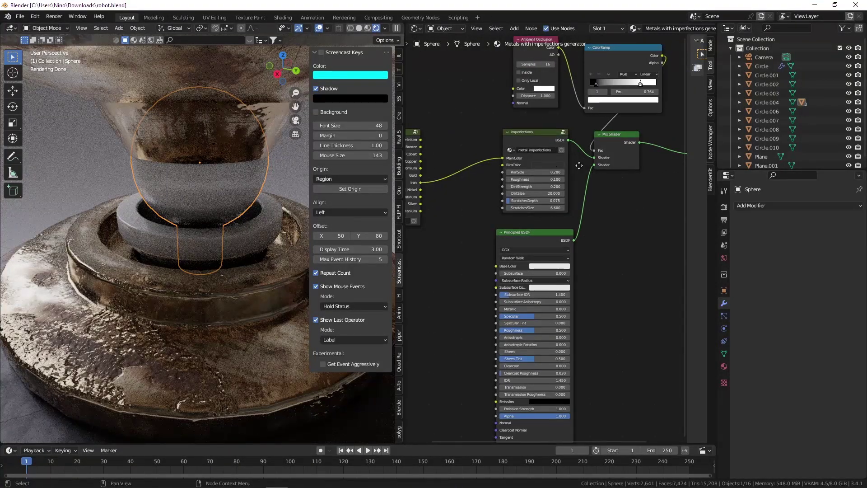
{"action": "middle_click_drag", "start_coordinate": [597, 164], "coordinate": [564, 163]}
{"action": "left_click_drag", "start_coordinate": [561, 164], "coordinate": [561, 164]}
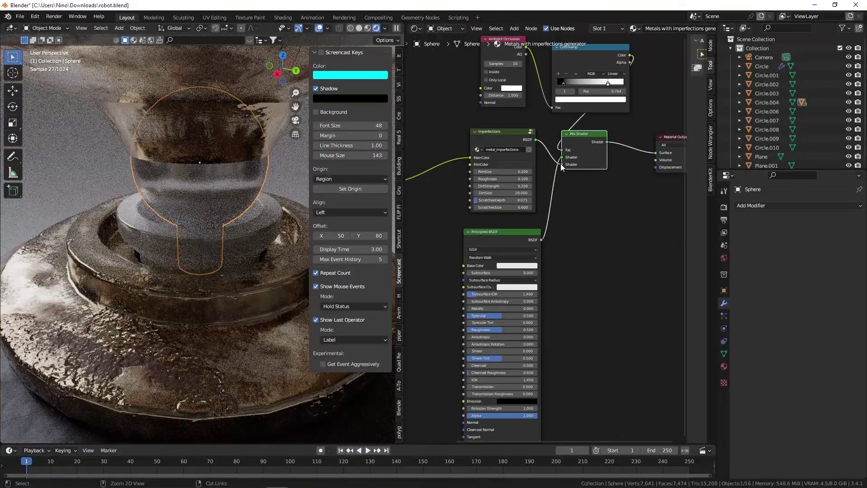
{"action": "scroll", "coordinate": [560, 166], "scroll_direction": "up", "scroll_amount": 3}
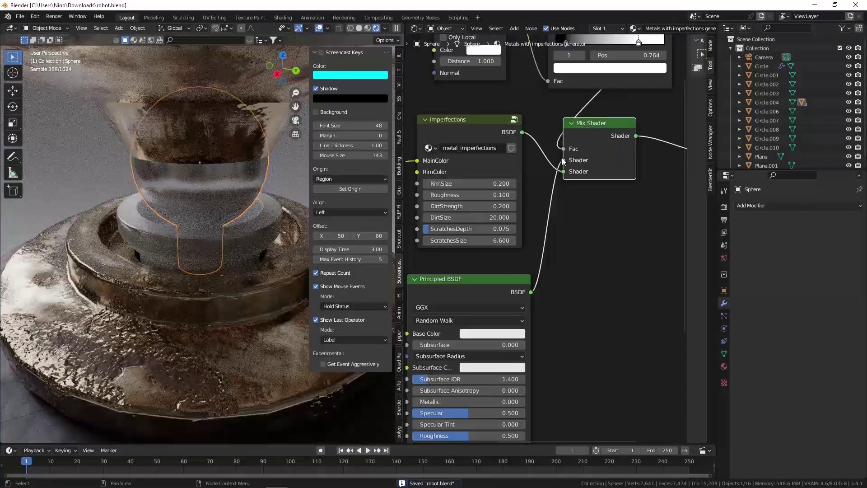
Set the Principled BSDF's Base Color to a dark reddish brown and save the file
{"action": "middle_click_drag", "start_coordinate": [494, 333], "coordinate": [549, 179]}
{"action": "left_click", "coordinate": [549, 179]}
{"action": "left_click_drag", "start_coordinate": [605, 88], "coordinate": [563, 90]}
{"action": "key", "text": "ctrl+s"}
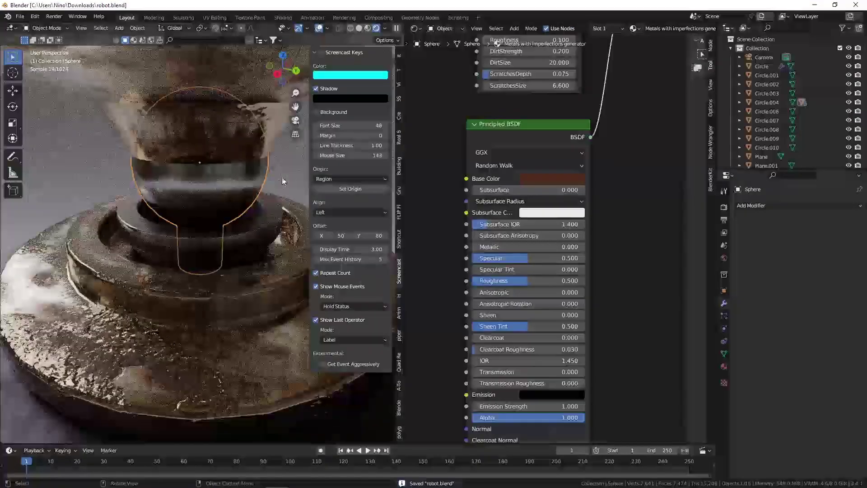
Select the background plane and examine the ball joint's material up close
{"action": "left_click", "coordinate": [285, 174]}
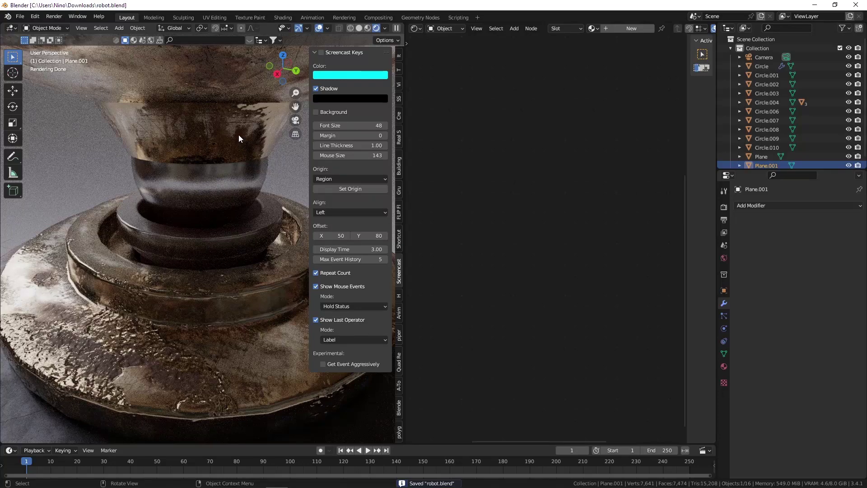
{"action": "middle_click_drag", "start_coordinate": [216, 155], "coordinate": [215, 113]}
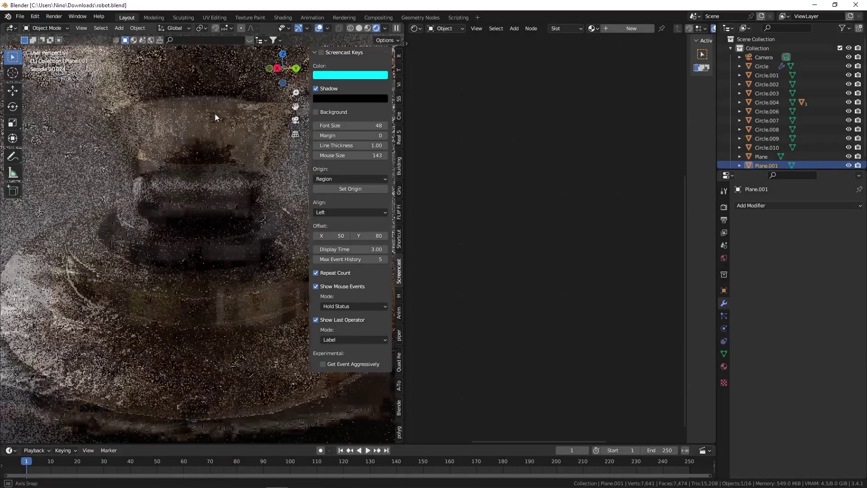
{"action": "scroll", "coordinate": [216, 157], "scroll_direction": "up", "scroll_amount": 4}
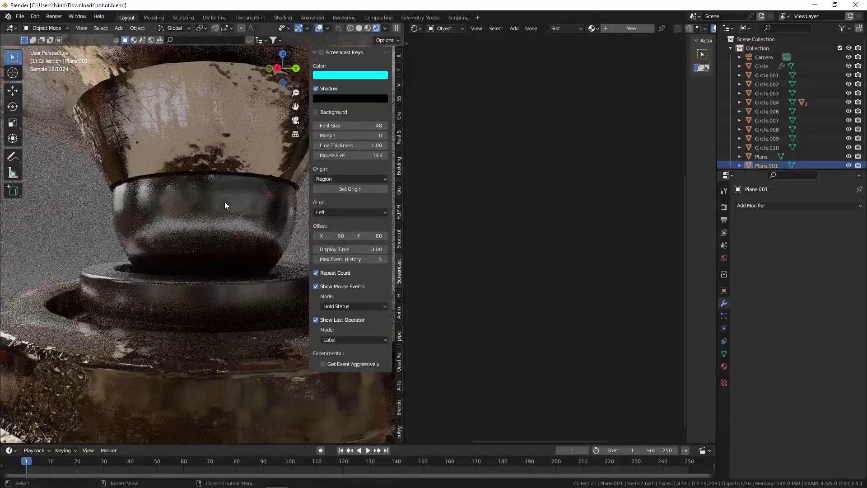
Select the ring under the ball joint and shift its Principled BSDF Base Color to a more yellowish dark brown
{"action": "middle_click_drag", "start_coordinate": [209, 239], "coordinate": [195, 274]}
{"action": "scroll", "coordinate": [193, 252], "scroll_direction": "up", "scroll_amount": 3}
{"action": "middle_click_drag", "start_coordinate": [194, 244], "coordinate": [183, 302], "text": "shift"}
{"action": "scroll", "coordinate": [223, 263], "scroll_direction": "down", "scroll_amount": 3}
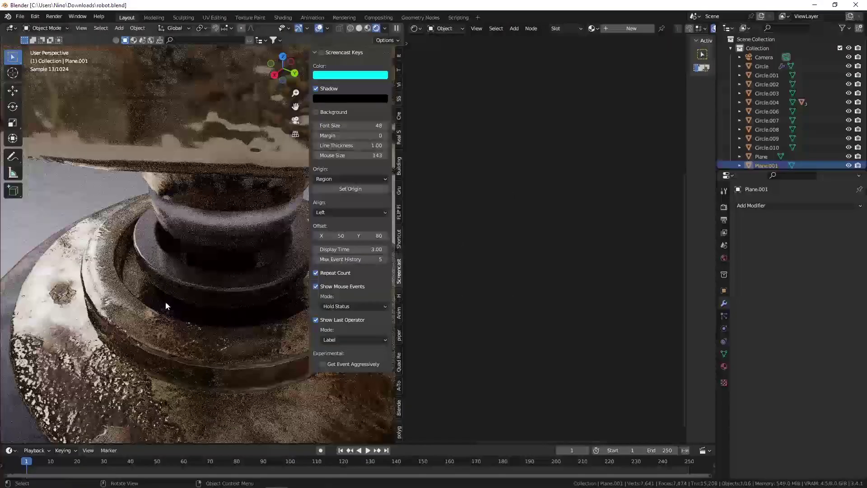
{"action": "scroll", "coordinate": [165, 302], "scroll_direction": "up", "scroll_amount": 3}
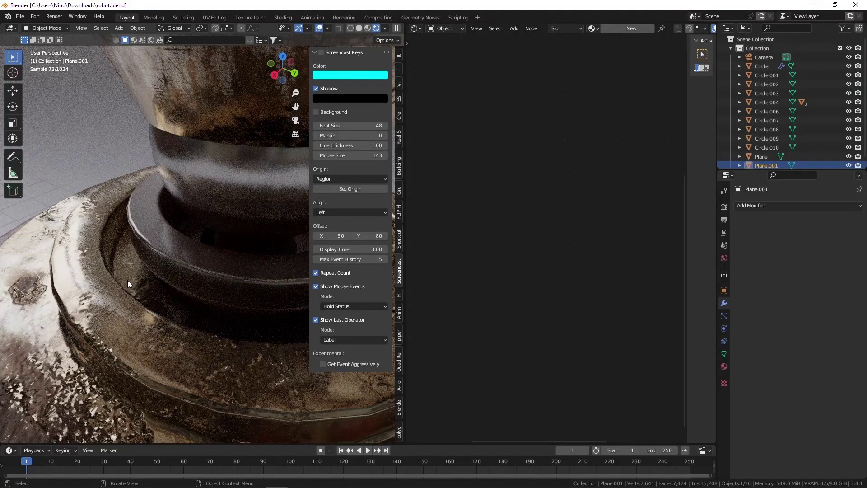
{"action": "left_click", "coordinate": [185, 261]}
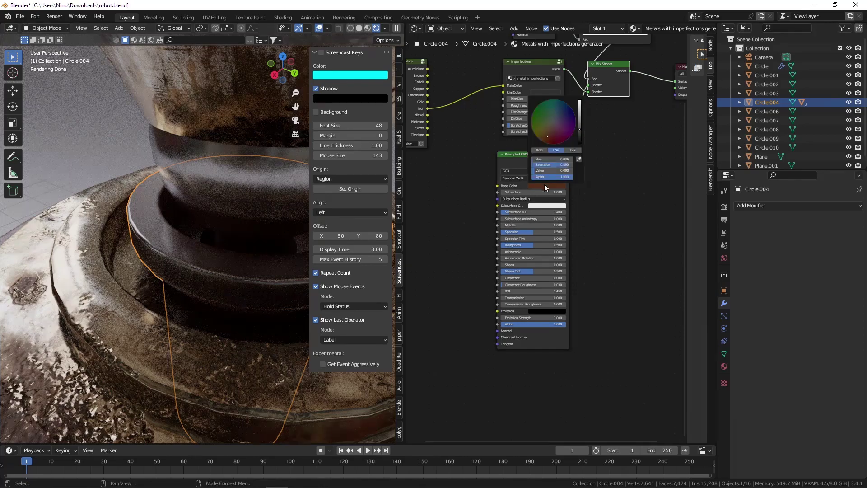
{"action": "left_click", "coordinate": [544, 137]}
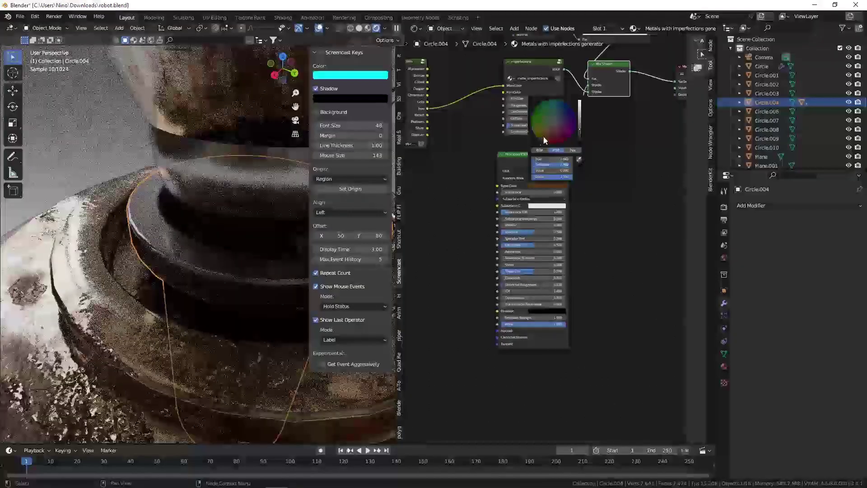
{"action": "middle_click_drag", "start_coordinate": [119, 292], "coordinate": [160, 266]}
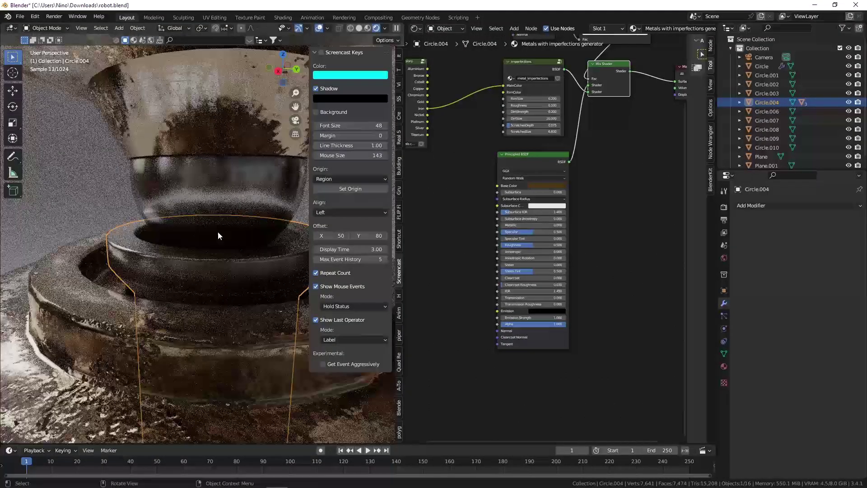
Set the ColorRamp's black stop to position 0.505 and move its white stop slightly further toward the white end
{"action": "middle_click_drag", "start_coordinate": [565, 108], "coordinate": [557, 231]}
{"action": "scroll", "coordinate": [597, 141], "scroll_direction": "up", "scroll_amount": 10}
{"action": "middle_click_drag", "start_coordinate": [605, 184], "coordinate": [549, 195]}
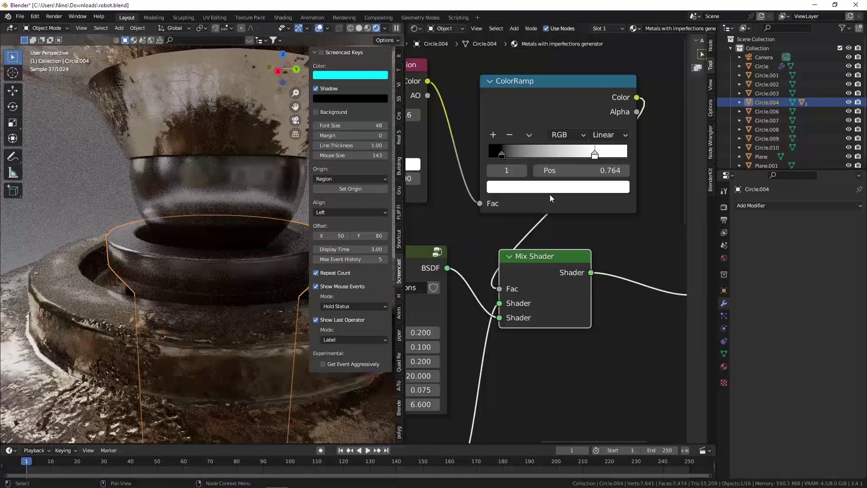
{"action": "mouse_move", "coordinate": [594, 155]}
{"action": "left_mouse_down"}
{"action": "mouse_move", "coordinate": [534, 159]}
{"action": "mouse_move", "coordinate": [607, 156]}
{"action": "left_mouse_up"}
{"action": "left_click_drag", "start_coordinate": [502, 155], "coordinate": [563, 152]}
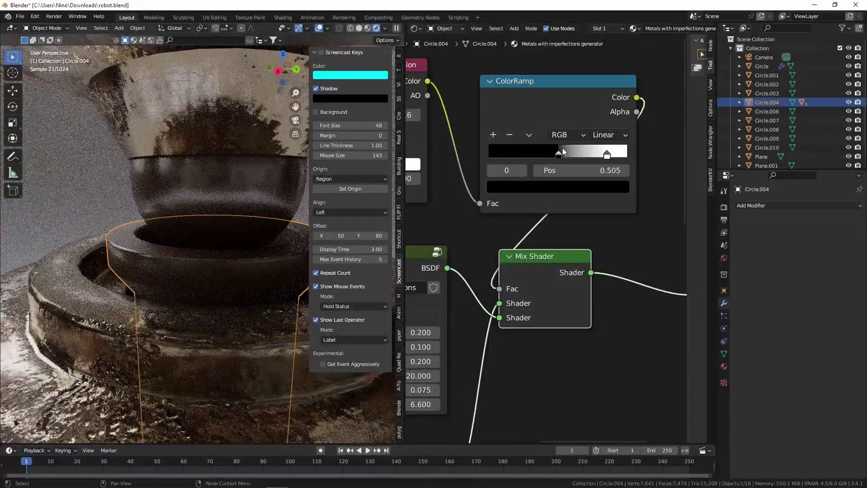
{"action": "scroll", "coordinate": [563, 152], "scroll_direction": "down", "scroll_amount": 2}
{"action": "middle_click_drag", "start_coordinate": [479, 167], "coordinate": [547, 172]}
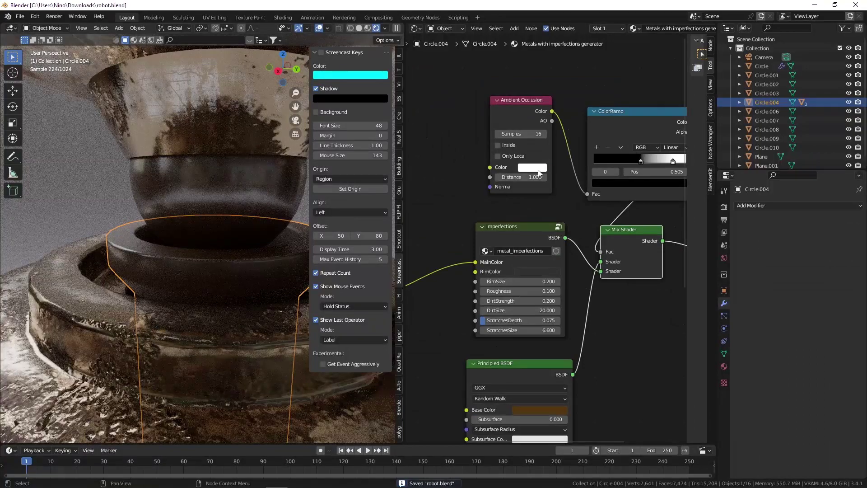
Select the background plane and examine the crevice dirt around the ball joint from close up and from a distance
{"action": "left_click", "coordinate": [202, 232]}
{"action": "scroll", "coordinate": [82, 215], "scroll_direction": "down", "scroll_amount": 12}
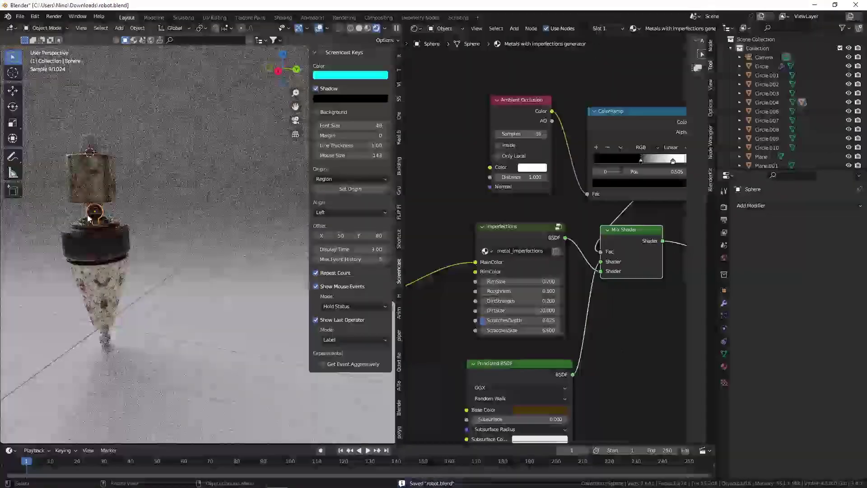
{"action": "middle_click_drag", "start_coordinate": [82, 215], "coordinate": [261, 220], "text": "shift"}
{"action": "scroll", "coordinate": [207, 218], "scroll_direction": "up", "scroll_amount": 2}
{"action": "scroll", "coordinate": [207, 220], "scroll_direction": "up", "scroll_amount": 4}
{"action": "left_click", "coordinate": [261, 206]}
{"action": "scroll", "coordinate": [243, 213], "scroll_direction": "up", "scroll_amount": 3}
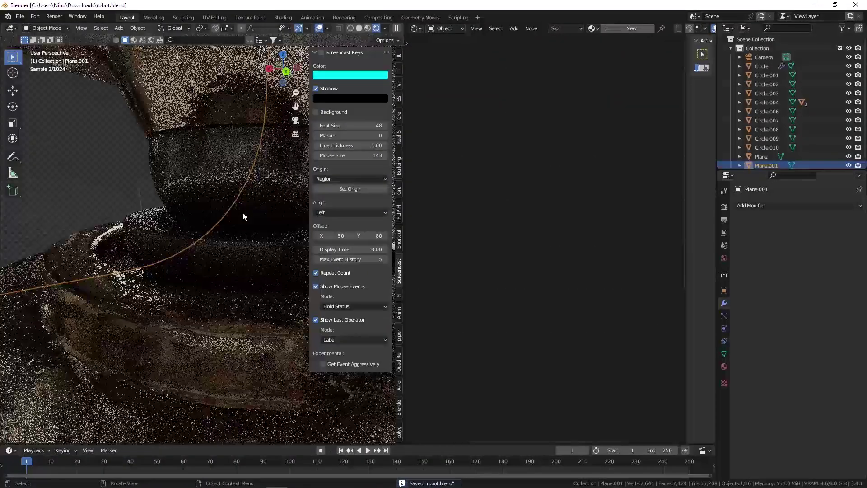
{"action": "scroll", "coordinate": [267, 194], "scroll_direction": "down", "scroll_amount": 8}
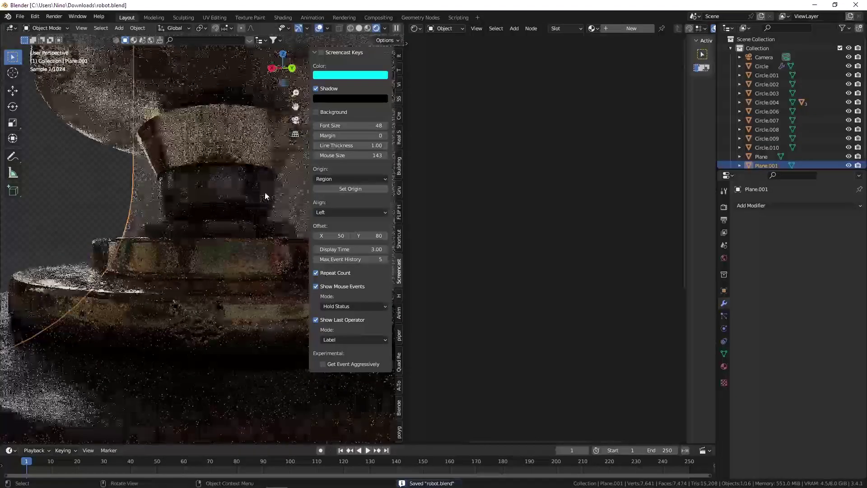
{"action": "middle_click_drag", "start_coordinate": [227, 274], "coordinate": [225, 244]}
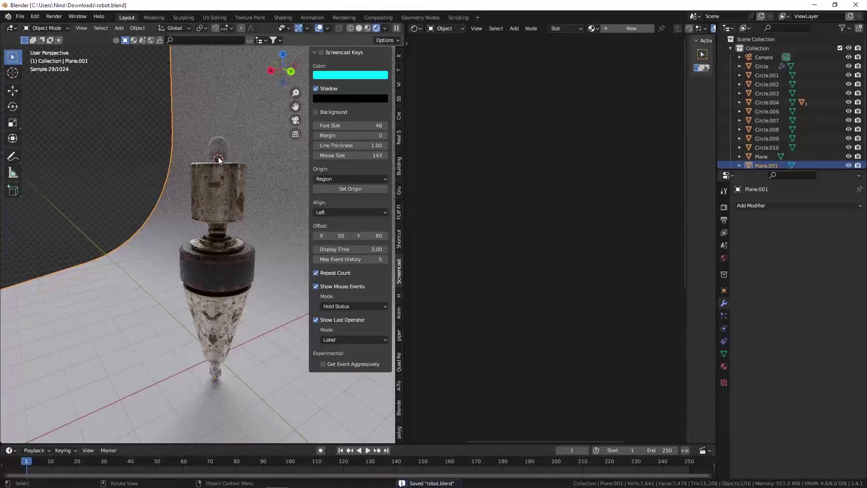
Examine the seam between the black rubber ring and the rusty cone beneath it up close
{"action": "scroll", "coordinate": [218, 160], "scroll_direction": "up", "scroll_amount": 10}
{"action": "scroll", "coordinate": [218, 163], "scroll_direction": "up", "scroll_amount": 4}
{"action": "scroll", "coordinate": [221, 177], "scroll_direction": "down", "scroll_amount": 3}
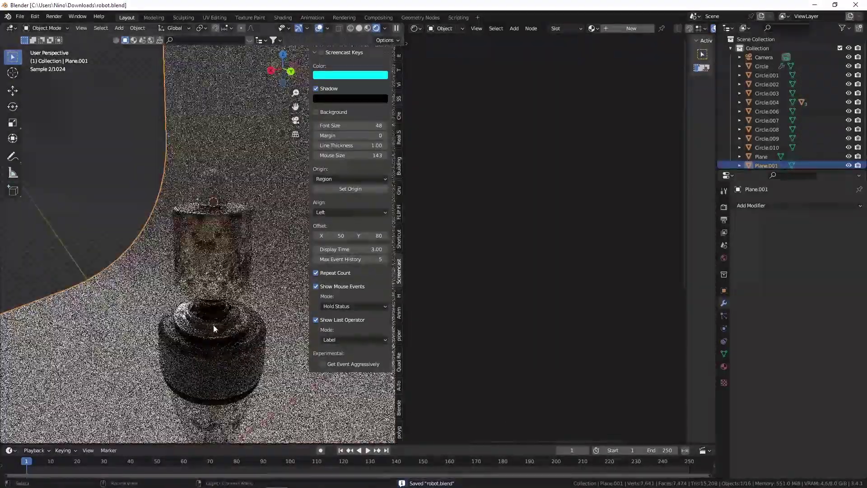
{"action": "middle_click_drag", "start_coordinate": [213, 324], "coordinate": [237, 163]}
{"action": "scroll", "coordinate": [215, 203], "scroll_direction": "up", "scroll_amount": 6}
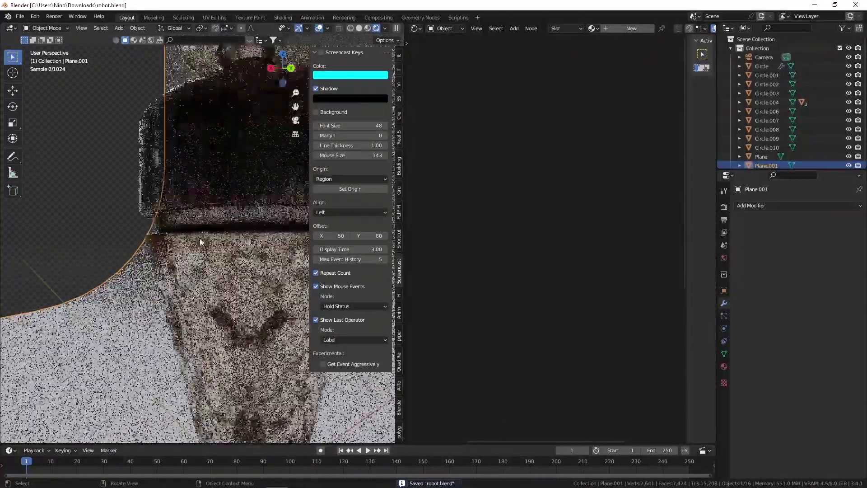
{"action": "scroll", "coordinate": [215, 204], "scroll_direction": "up", "scroll_amount": 3}
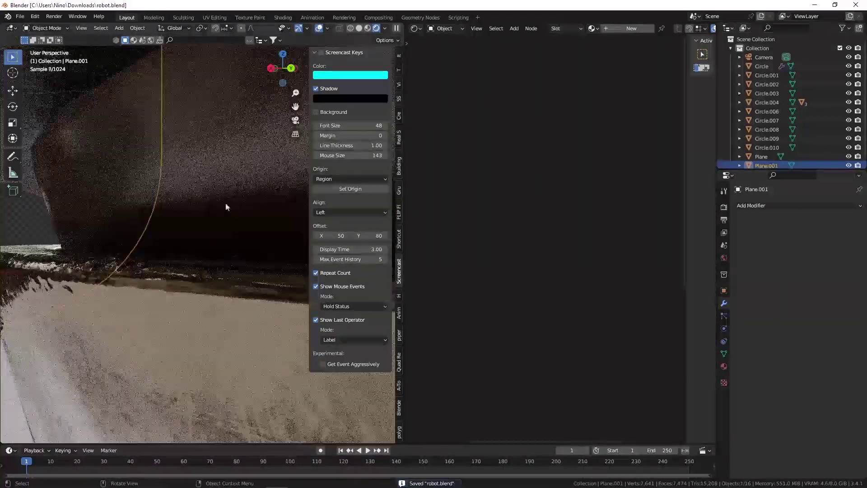
{"action": "scroll", "coordinate": [201, 202], "scroll_direction": "up", "scroll_amount": 2}
{"action": "middle_click_drag", "start_coordinate": [194, 202], "coordinate": [216, 213]}
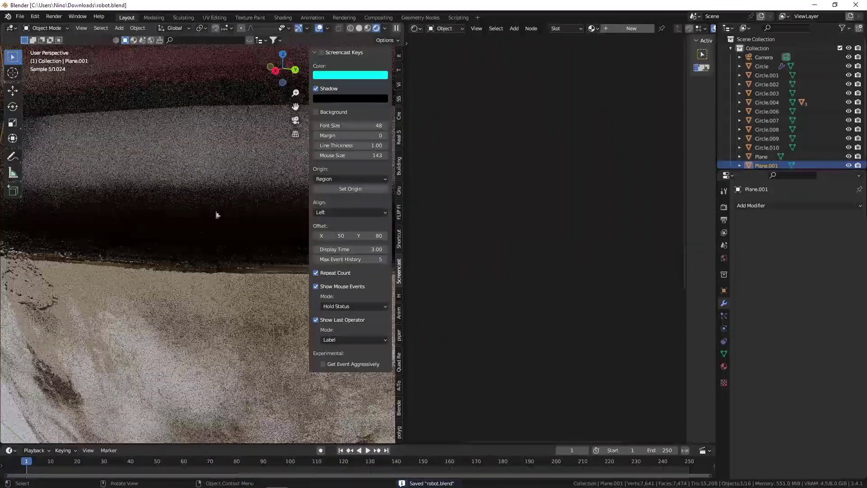
Select the band below the rubber ring, set the ColorRamp's black stop to 0.500, move its white stop closer, and save the file
{"action": "left_click", "coordinate": [254, 198]}
{"action": "scroll", "coordinate": [519, 189], "scroll_direction": "up", "scroll_amount": 4}
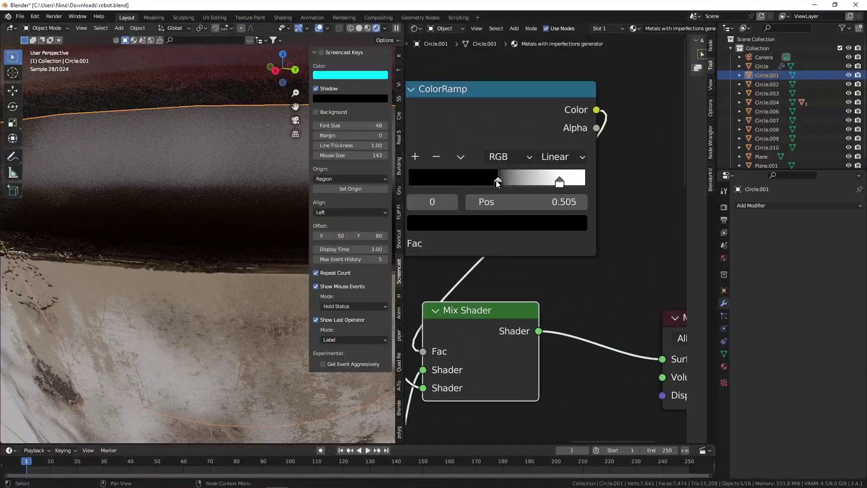
{"action": "left_click_drag", "start_coordinate": [528, 180], "coordinate": [497, 181]}
{"action": "left_click_drag", "start_coordinate": [559, 181], "coordinate": [531, 181]}
{"action": "left_click", "coordinate": [497, 181]}
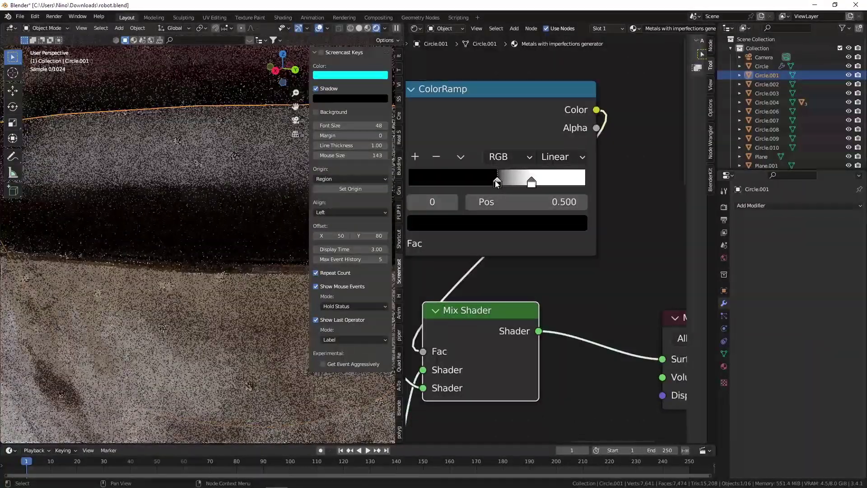
{"action": "key", "text": "ctrl+s"}
Select the background plane, check the lower part of the model down to its tip, and save the file
{"action": "scroll", "coordinate": [206, 186], "scroll_direction": "down", "scroll_amount": 8}
{"action": "left_click", "coordinate": [34, 184]}
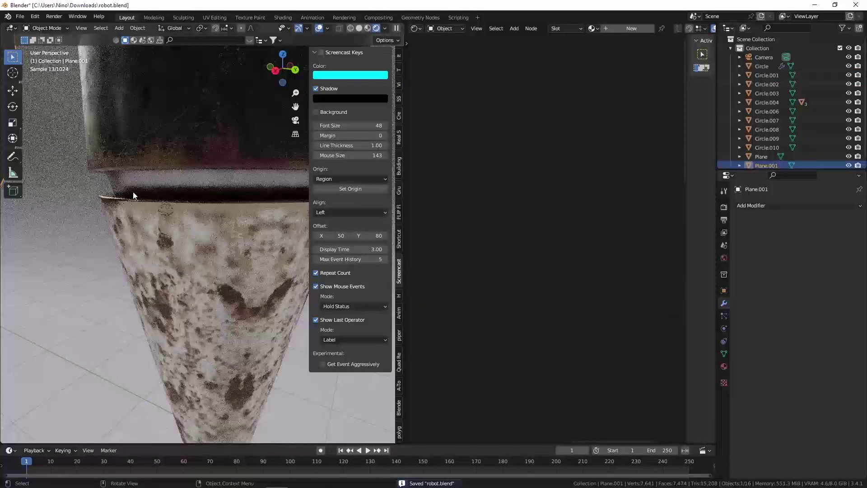
{"action": "scroll", "coordinate": [146, 198], "scroll_direction": "down", "scroll_amount": 4}
{"action": "key", "text": "ctrl+s"}
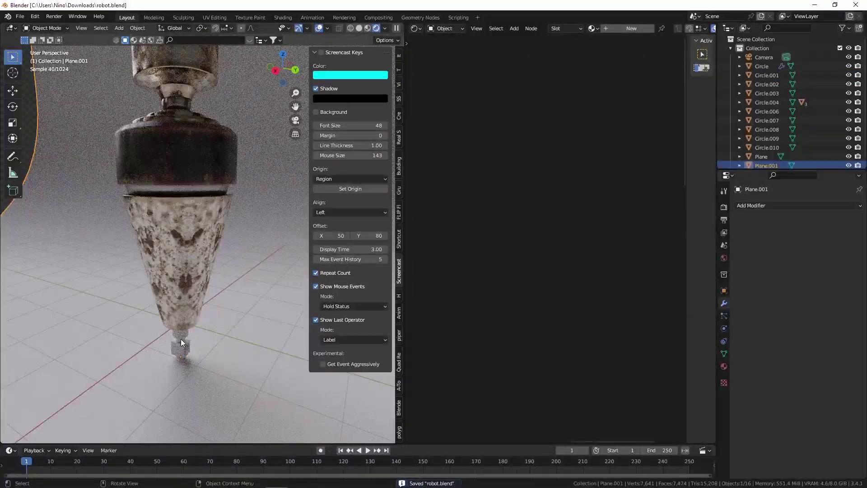
Link the metal material of the ring below the black band to the lower stem
{"action": "left_click", "coordinate": [180, 343]}
{"action": "left_click", "coordinate": [156, 188], "text": "shift"}
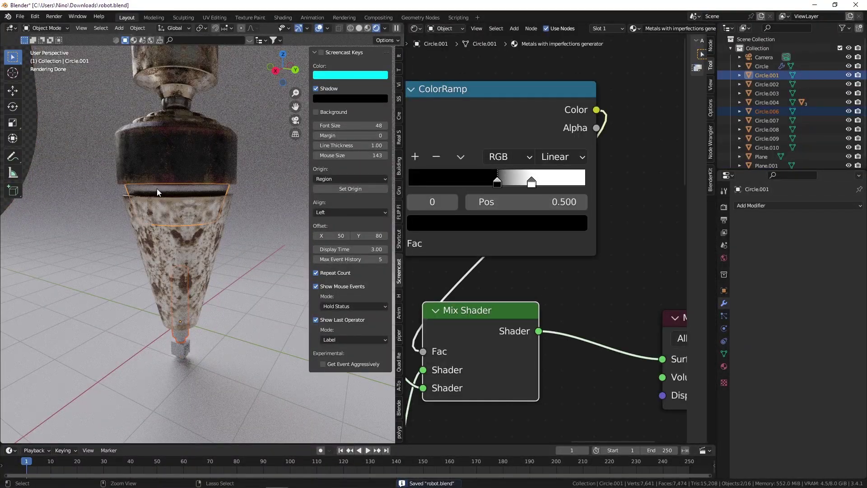
{"action": "key", "text": "ctrl+l"}
{"action": "left_click", "coordinate": [145, 212]}
{"action": "left_click", "coordinate": [264, 279]}
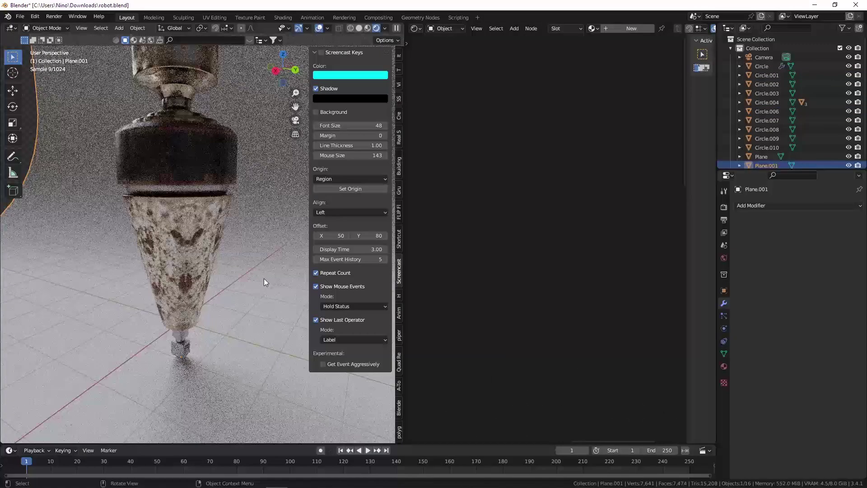
Add a Bevel modifier with 5 segments to the wheel bracket and save the file
{"action": "left_click", "coordinate": [181, 348]}
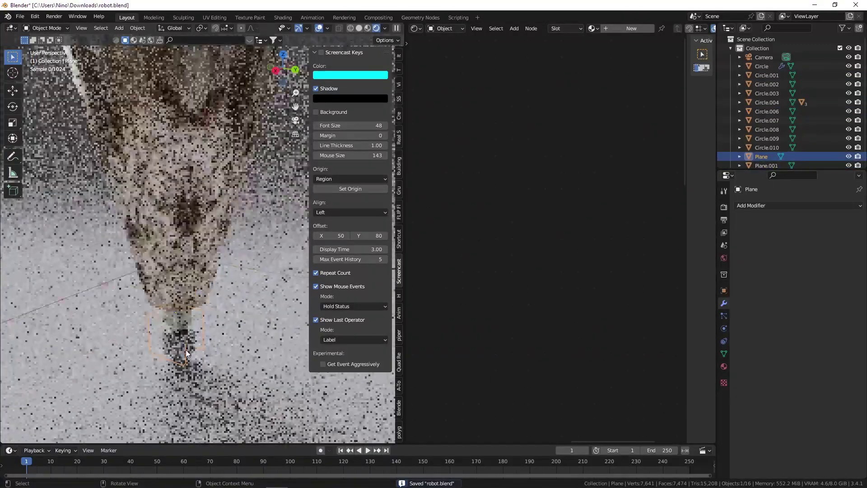
{"action": "scroll", "coordinate": [180, 348], "scroll_direction": "up", "scroll_amount": 6}
{"action": "scroll", "coordinate": [176, 319], "scroll_direction": "up", "scroll_amount": 3}
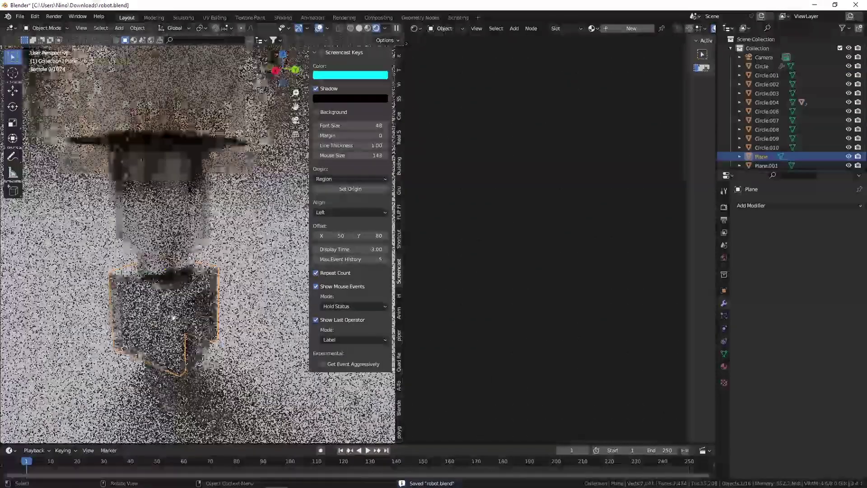
{"action": "left_click", "coordinate": [758, 205]}
{"action": "left_click", "coordinate": [679, 242]}
{"action": "scroll", "coordinate": [184, 309], "scroll_direction": "up", "scroll_amount": 5}
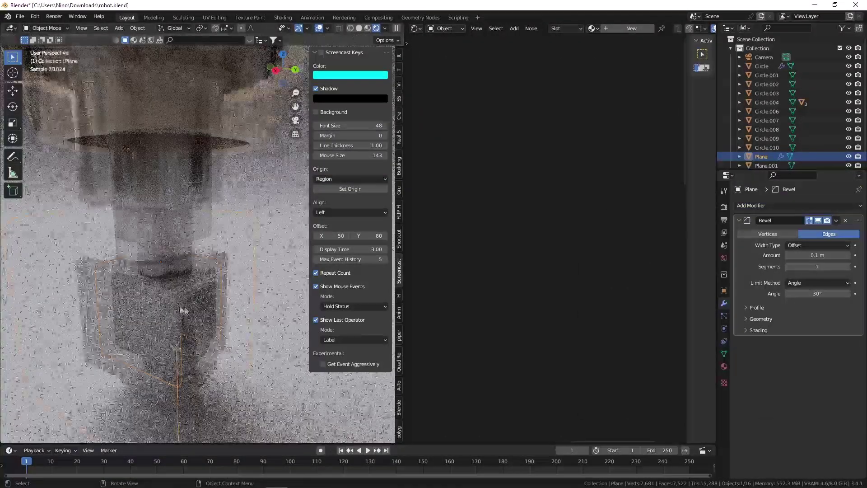
{"action": "left_click", "coordinate": [817, 266]}
{"action": "type", "text": "5"}
{"action": "key", "text": "Tab"}
{"action": "key", "text": "Return"}
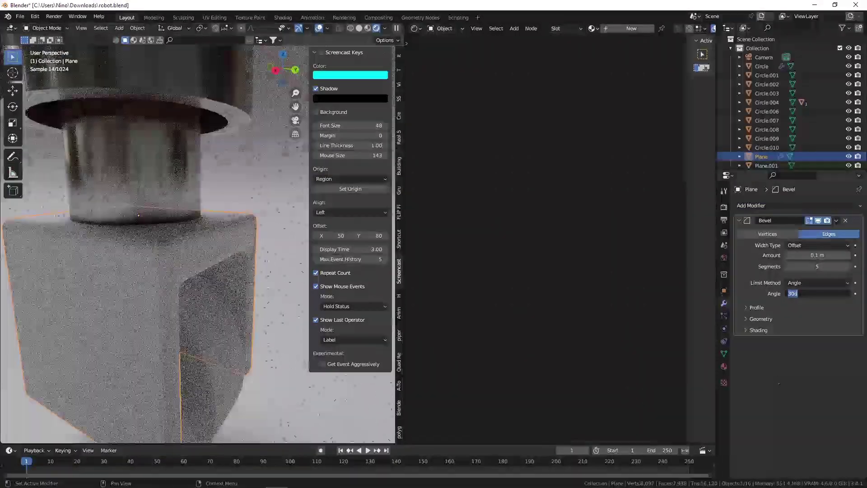
{"action": "key", "text": "ctrl+s"}
Link the cone's edge wear material to the wheel bracket
{"action": "scroll", "coordinate": [193, 289], "scroll_direction": "down", "scroll_amount": 5}
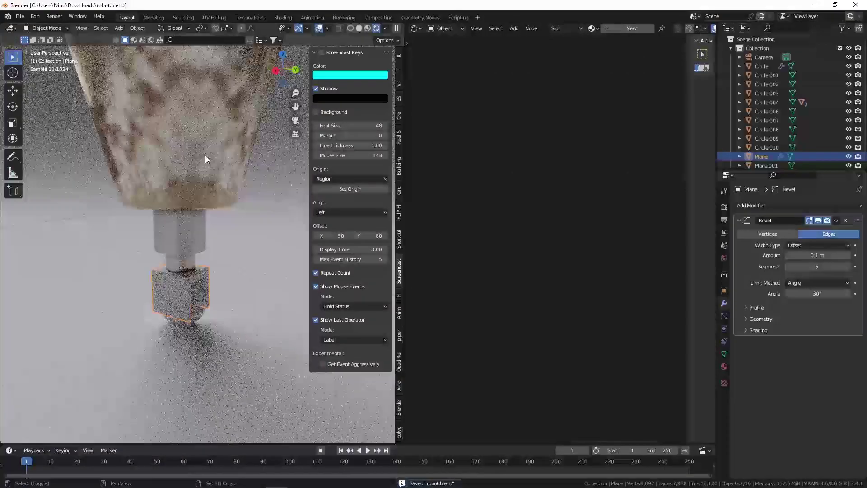
{"action": "left_click", "coordinate": [205, 159], "text": "shift"}
{"action": "key", "text": "ctrl+l"}
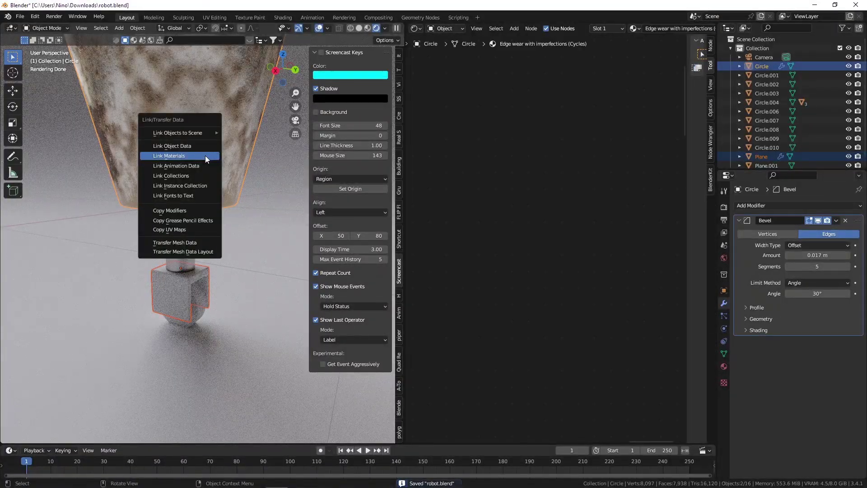
{"action": "left_click", "coordinate": [205, 158]}
Map the UVs of the whole wheel bracket with Cube Projection and save the file
{"action": "left_click", "coordinate": [180, 286]}
{"action": "scroll", "coordinate": [180, 284], "scroll_direction": "up", "scroll_amount": 2}
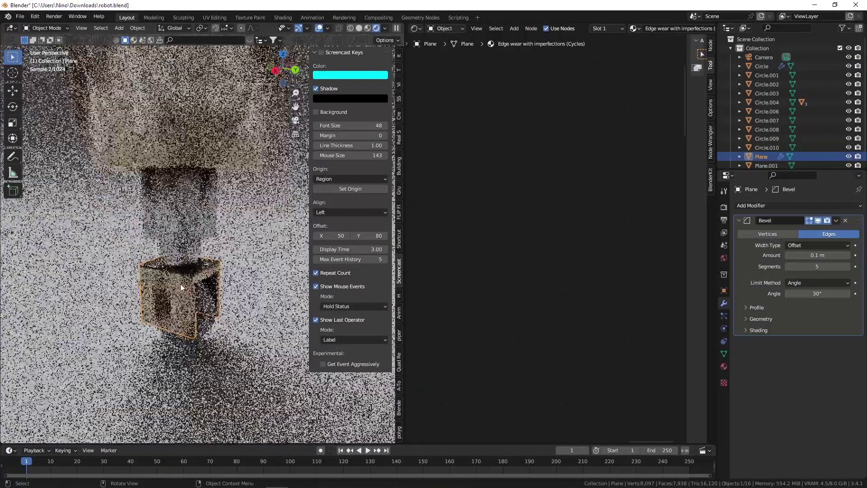
{"action": "key", "text": "Tab"}
{"action": "key", "text": "a"}
{"action": "key", "text": "u"}
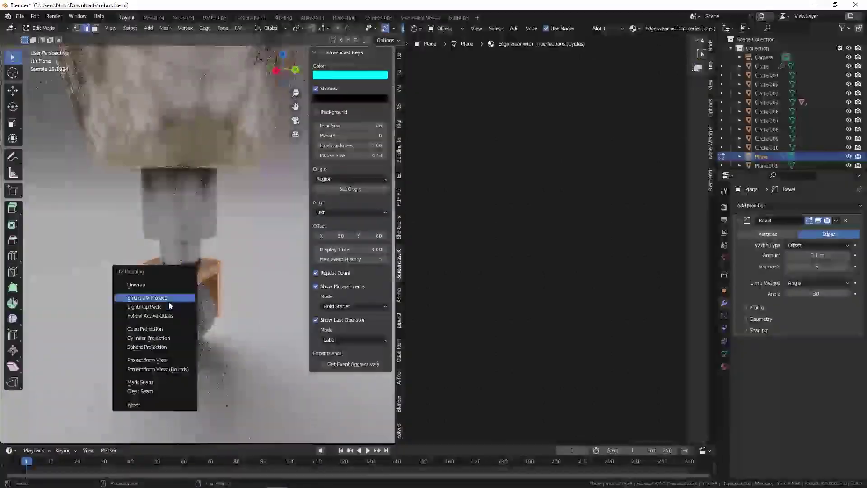
{"action": "left_click", "coordinate": [149, 326]}
{"action": "key", "text": "Tab"}
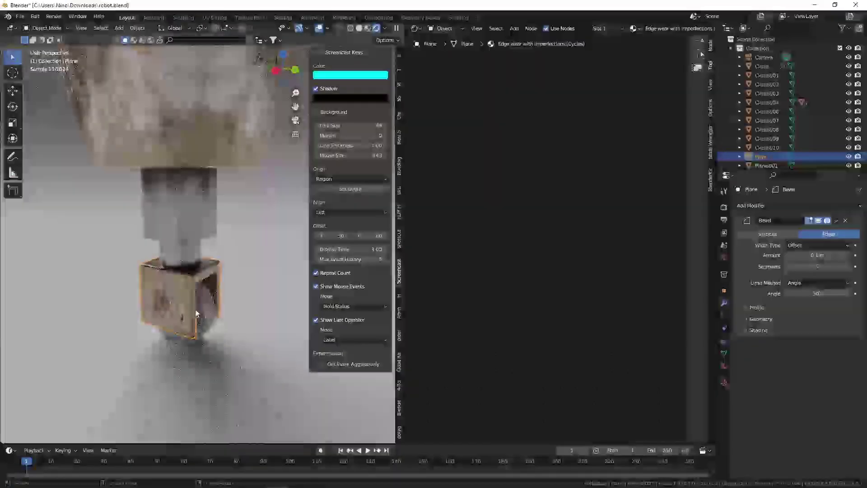
{"action": "key", "text": "ctrl+s"}
Link the black band's edge wear material to the small wheel and save the file
{"action": "left_click", "coordinate": [201, 303]}
{"action": "scroll", "coordinate": [196, 294], "scroll_direction": "up", "scroll_amount": 8}
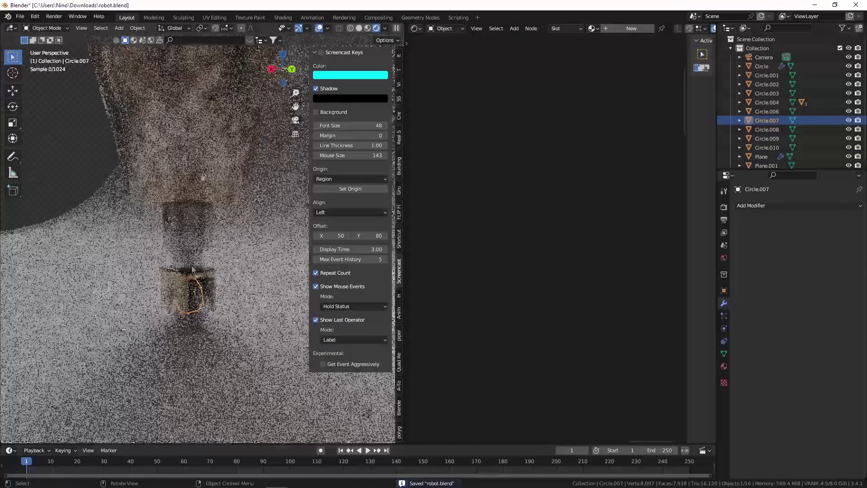
{"action": "scroll", "coordinate": [177, 240], "scroll_direction": "down", "scroll_amount": 8}
{"action": "left_click", "coordinate": [177, 240], "text": "shift"}
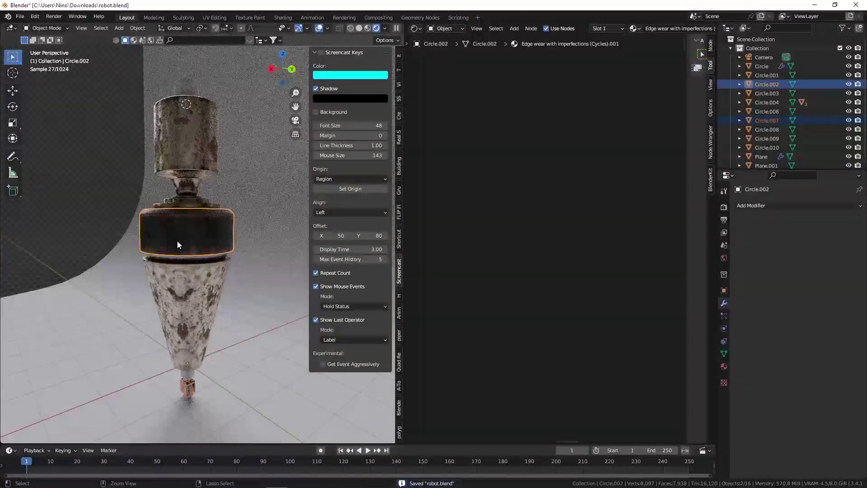
{"action": "key", "text": "ctrl+l"}
{"action": "left_click", "coordinate": [175, 241]}
{"action": "scroll", "coordinate": [218, 392], "scroll_direction": "up", "scroll_amount": 5}
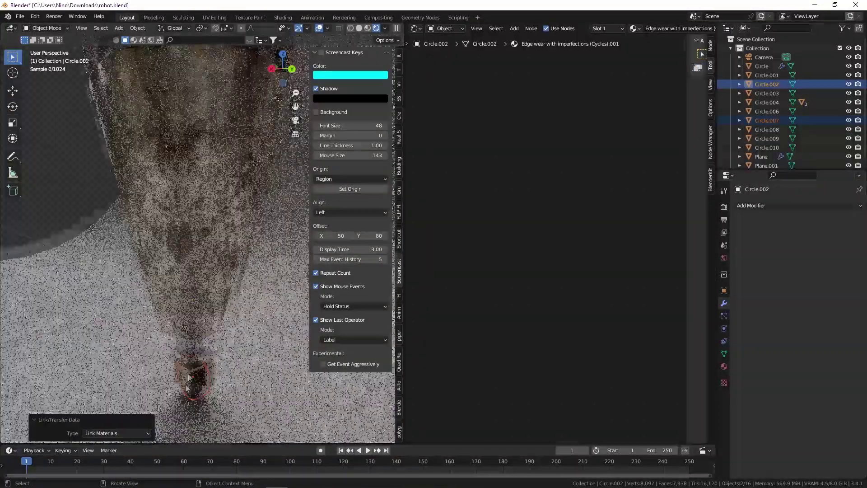
{"action": "left_click", "coordinate": [217, 372]}
{"action": "key", "text": "ctrl+s"}
Link the lower stem's metal material to the wheel's axle and save the file
{"action": "middle_click_drag", "start_coordinate": [218, 372], "coordinate": [194, 319]}
{"action": "scroll", "coordinate": [205, 321], "scroll_direction": "up", "scroll_amount": 5}
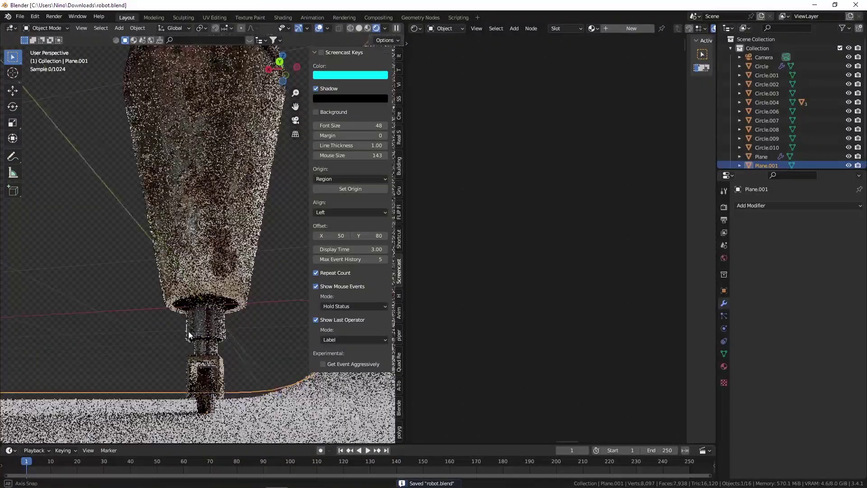
{"action": "left_click", "coordinate": [204, 387]}
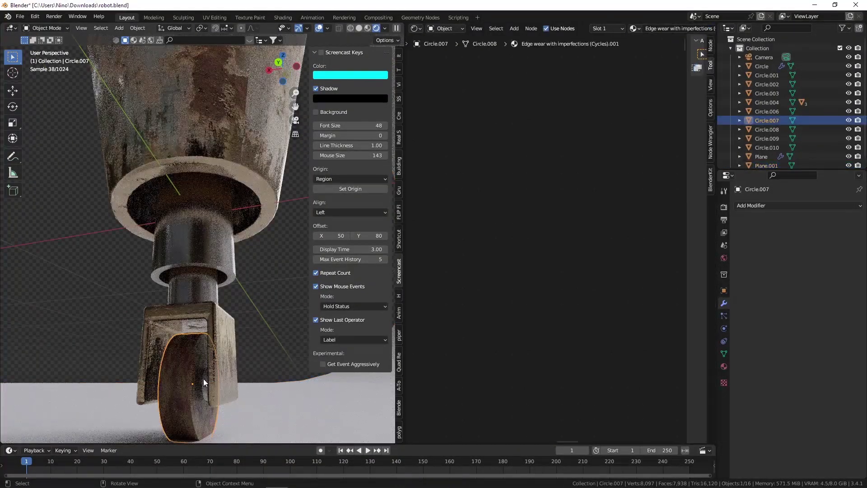
{"action": "left_click", "coordinate": [204, 378]}
{"action": "middle_click_drag", "start_coordinate": [194, 372], "coordinate": [188, 329]}
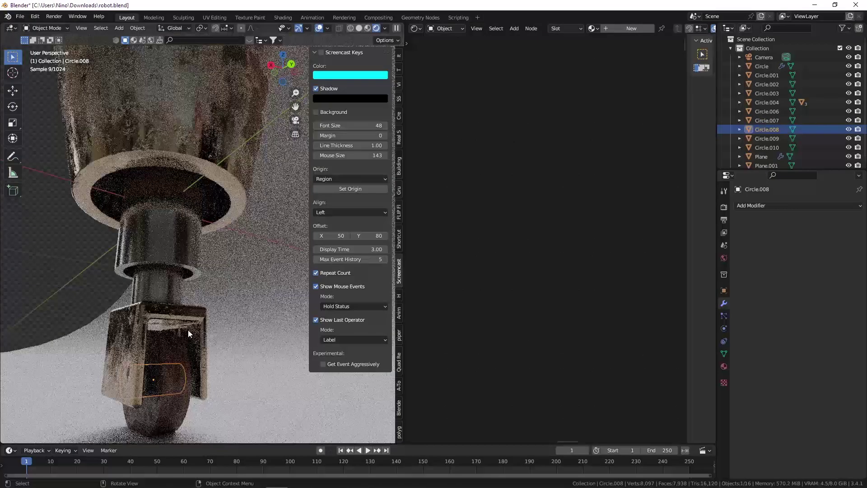
{"action": "left_click", "coordinate": [170, 268], "text": "alt"}
{"action": "left_click", "coordinate": [149, 359]}
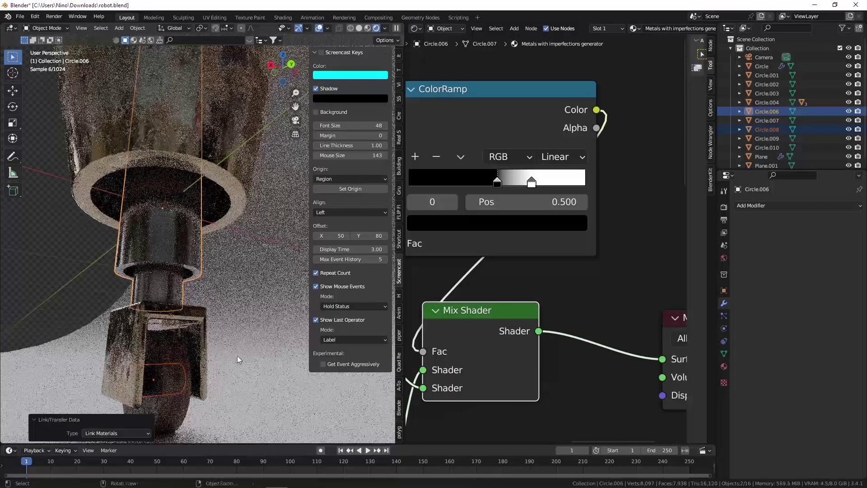
{"action": "key", "text": "ctrl+s"}
Lower the backdrop plane about 0.017 m along Z to the bottom of the wheel, and save the file in camera view
{"action": "left_click", "coordinate": [176, 384]}
{"action": "scroll", "coordinate": [177, 381], "scroll_direction": "down", "scroll_amount": 4}
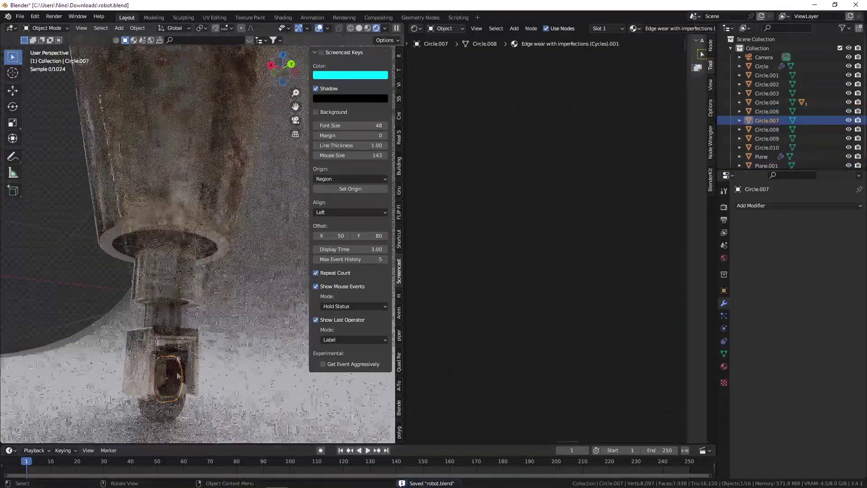
{"action": "scroll", "coordinate": [174, 411], "scroll_direction": "up", "scroll_amount": 3}
{"action": "left_click", "coordinate": [156, 386]}
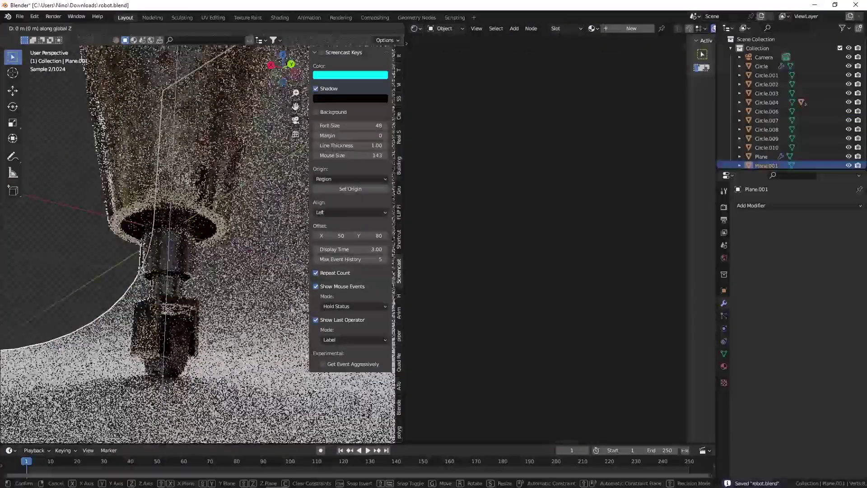
{"action": "scroll", "coordinate": [174, 377], "scroll_direction": "up", "scroll_amount": 6}
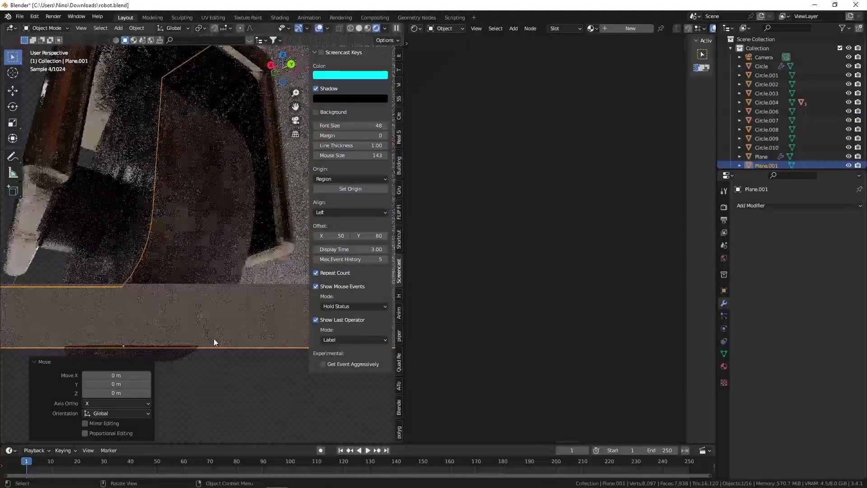
{"action": "key", "text": "g"}
{"action": "key", "text": "z"}
{"action": "left_click", "coordinate": [215, 352]}
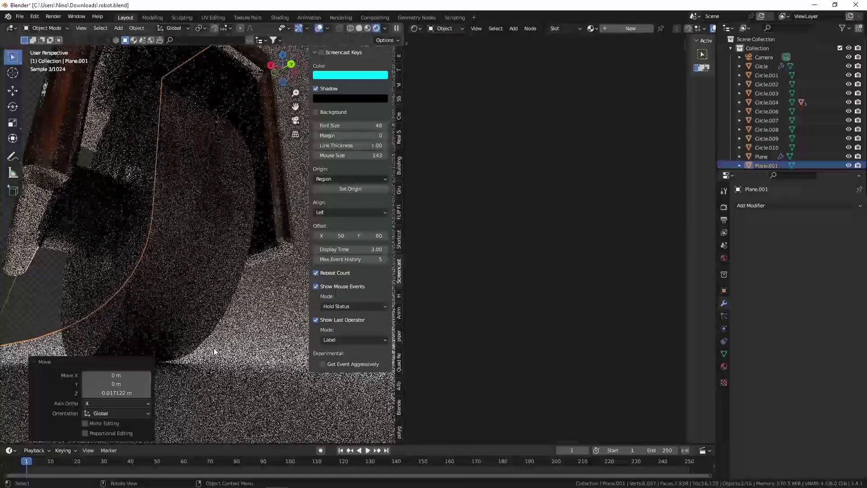
{"action": "key", "text": "KP_0"}
{"action": "scroll", "coordinate": [213, 323], "scroll_direction": "down", "scroll_amount": 5}
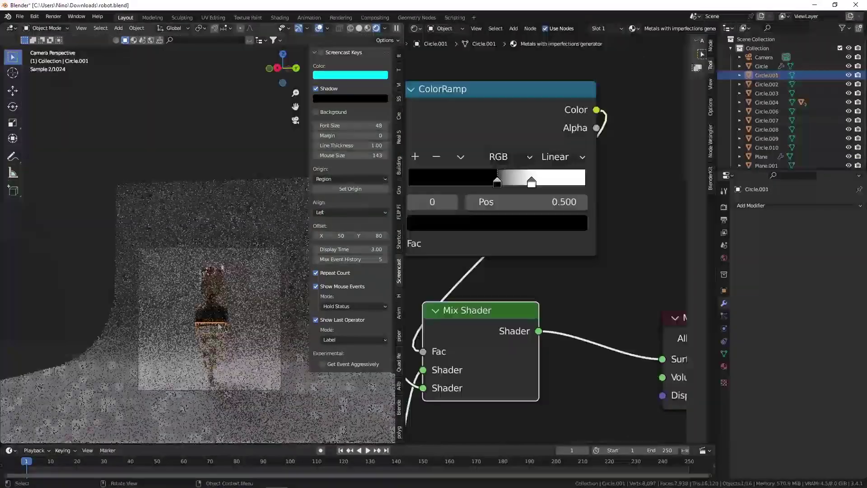
{"action": "scroll", "coordinate": [212, 325], "scroll_direction": "up", "scroll_amount": 3}
{"action": "key", "text": "ctrl+s"}
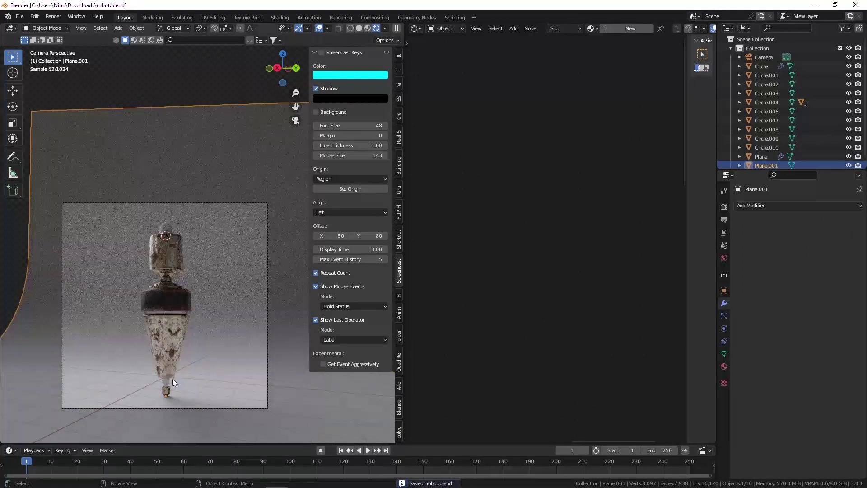
Link the cone's edge wear material to the lower stem
{"action": "scroll", "coordinate": [172, 383], "scroll_direction": "up", "scroll_amount": 4}
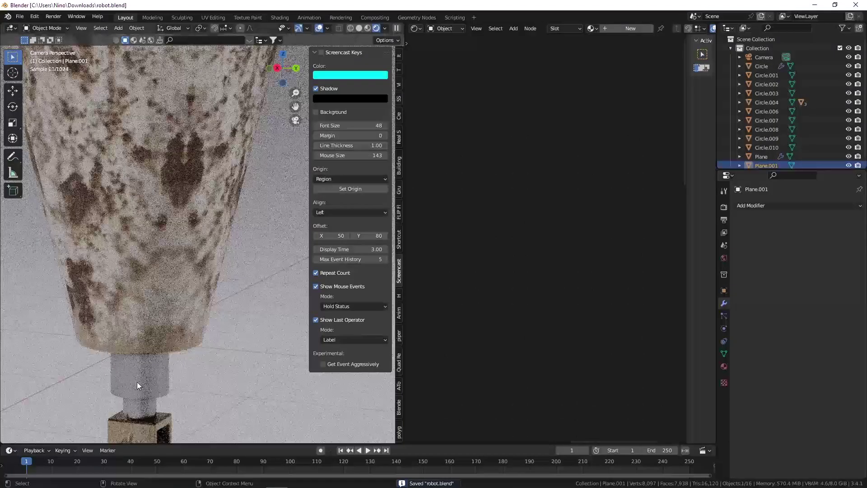
{"action": "left_click", "coordinate": [136, 381]}
{"action": "scroll", "coordinate": [137, 382], "scroll_direction": "down", "scroll_amount": 2}
{"action": "scroll", "coordinate": [137, 383], "scroll_direction": "up", "scroll_amount": 2}
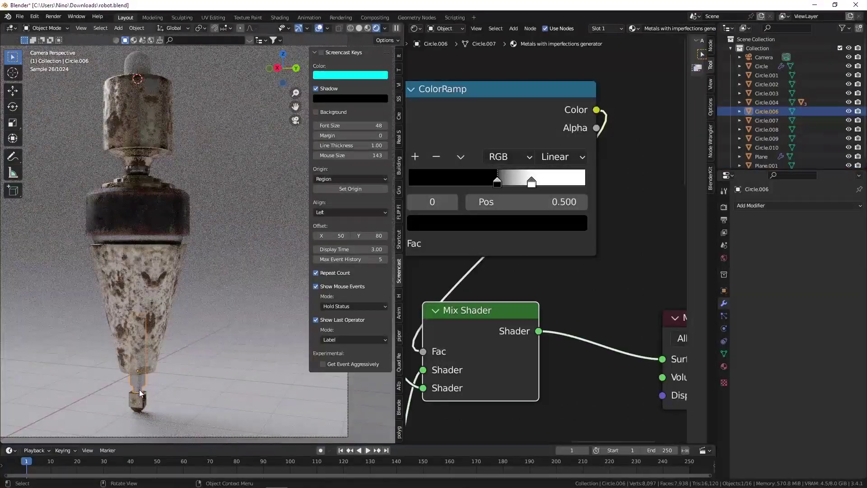
{"action": "scroll", "coordinate": [137, 389], "scroll_direction": "up", "scroll_amount": 1}
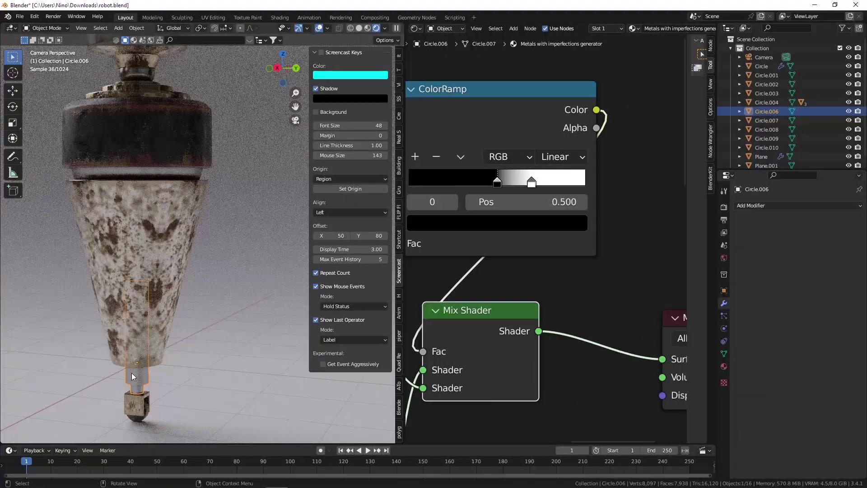
{"action": "left_click", "coordinate": [157, 284], "text": "shift"}
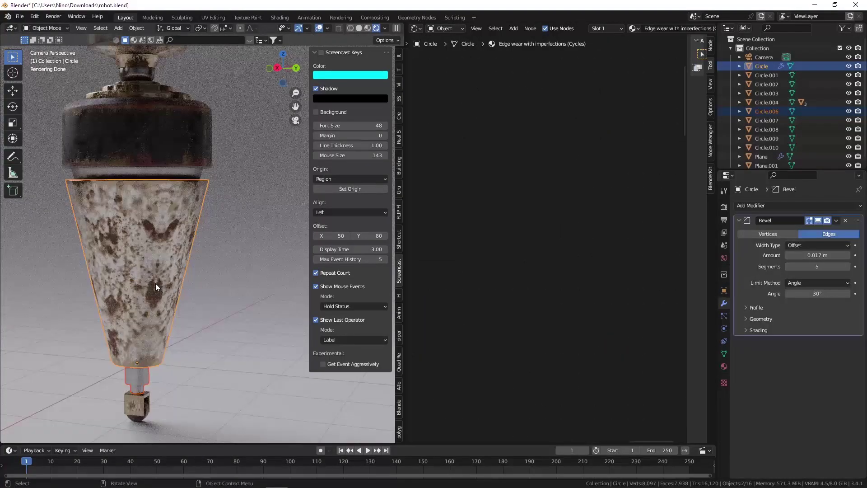
{"action": "key", "text": "ctrl+l"}
{"action": "left_click", "coordinate": [156, 283]}
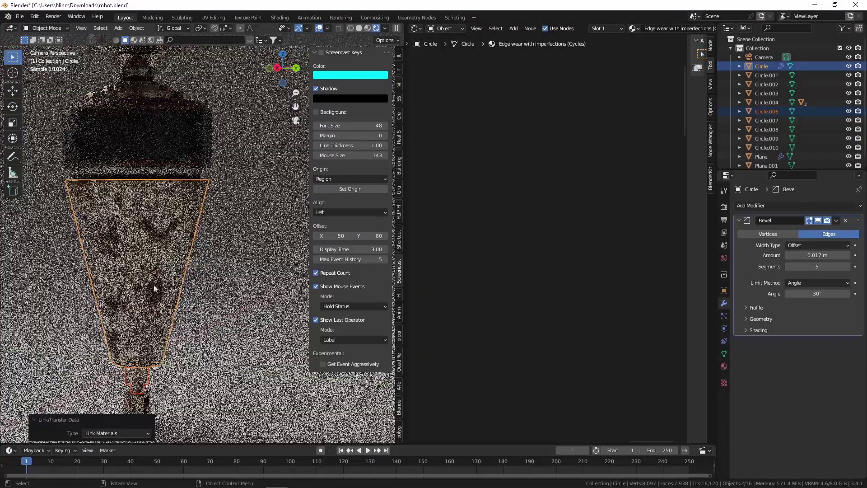
UV-map the lower stem's mesh for its new material and save the file
{"action": "left_click", "coordinate": [138, 380]}
{"action": "key", "text": "Tab"}
{"action": "key", "text": "u"}
{"action": "left_click", "coordinate": [151, 376]}
{"action": "key", "text": "Tab"}
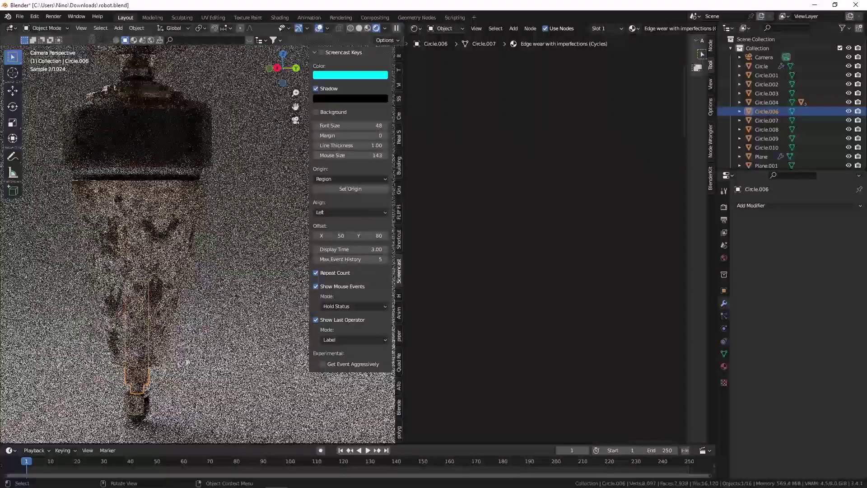
{"action": "left_click", "coordinate": [189, 356]}
{"action": "key", "text": "ctrl+s"}
Create a new material on the backdrop plane and set its base color to black
{"action": "scroll", "coordinate": [190, 350], "scroll_direction": "down", "scroll_amount": 4}
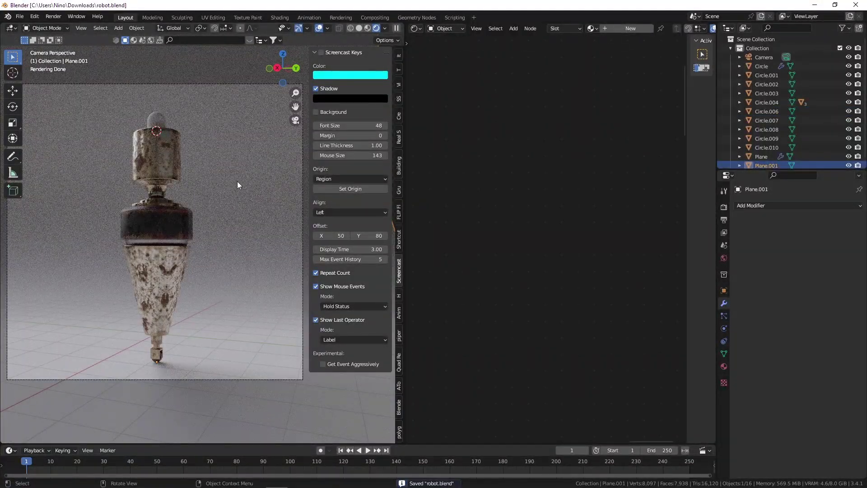
{"action": "left_click", "coordinate": [414, 28]}
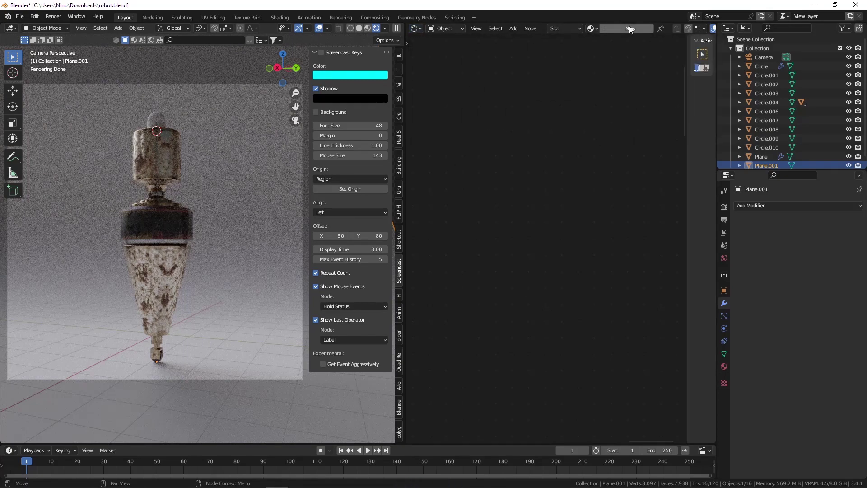
{"action": "left_click", "coordinate": [630, 29]}
{"action": "key", "text": "Home"}
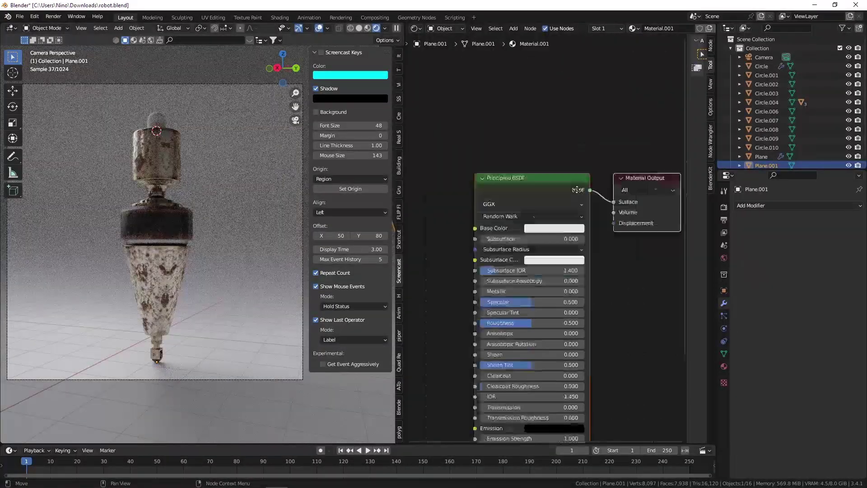
{"action": "left_click", "coordinate": [603, 201]}
{"action": "left_click", "coordinate": [667, 122]}
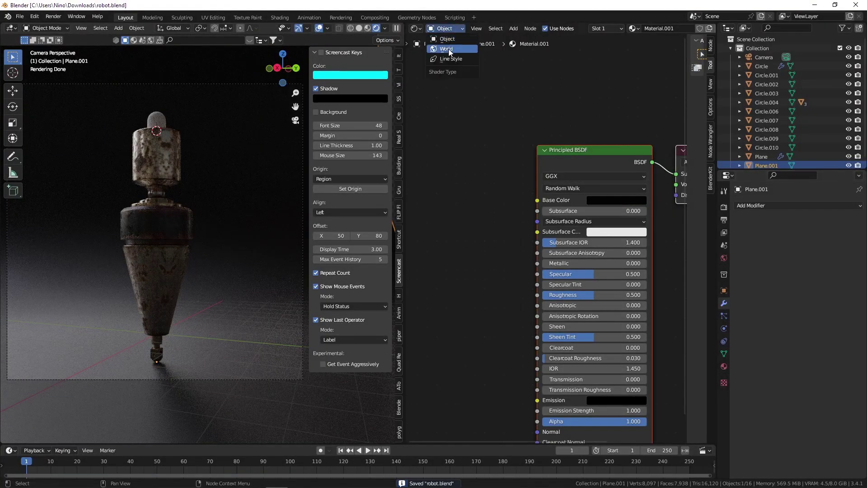
Rotate the world's HDRI environment to 549° around Z in its Mapping node and save the file
{"action": "left_click", "coordinate": [448, 48]}
{"action": "scroll", "coordinate": [522, 204], "scroll_direction": "up", "scroll_amount": 5}
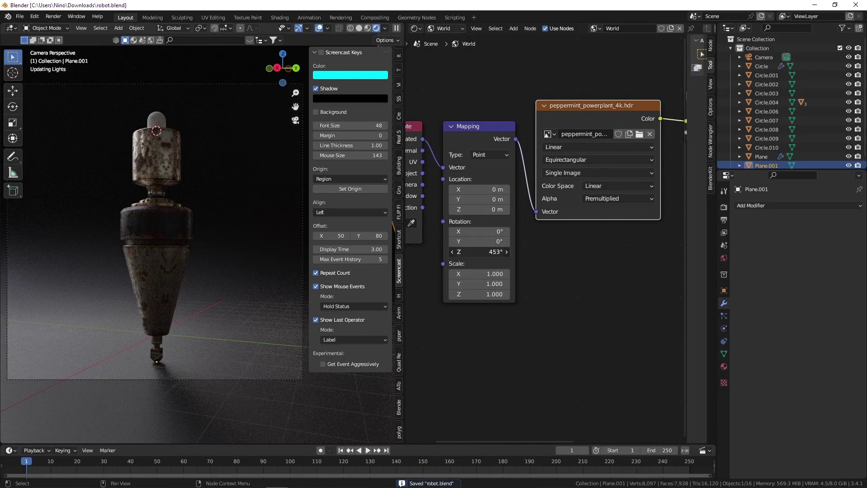
{"action": "left_click_drag", "start_coordinate": [478, 251], "coordinate": [522, 252]}
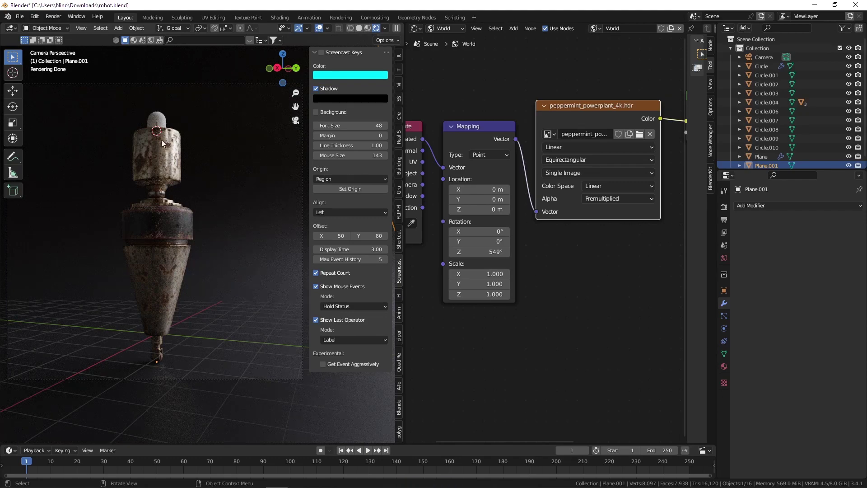
{"action": "scroll", "coordinate": [156, 118], "scroll_direction": "up", "scroll_amount": 3}
{"action": "key", "text": "ctrl+s"}
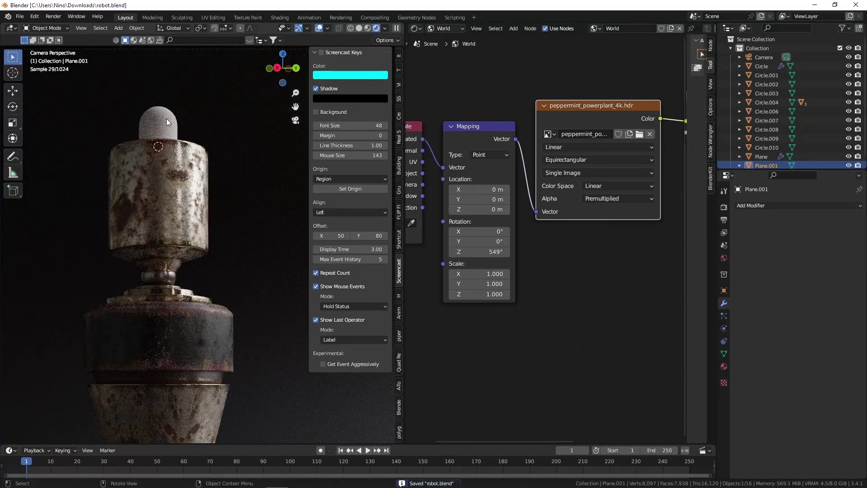
Create a new material on the small dome atop the robot's head and delete its Principled BSDF node
{"action": "left_click", "coordinate": [167, 116]}
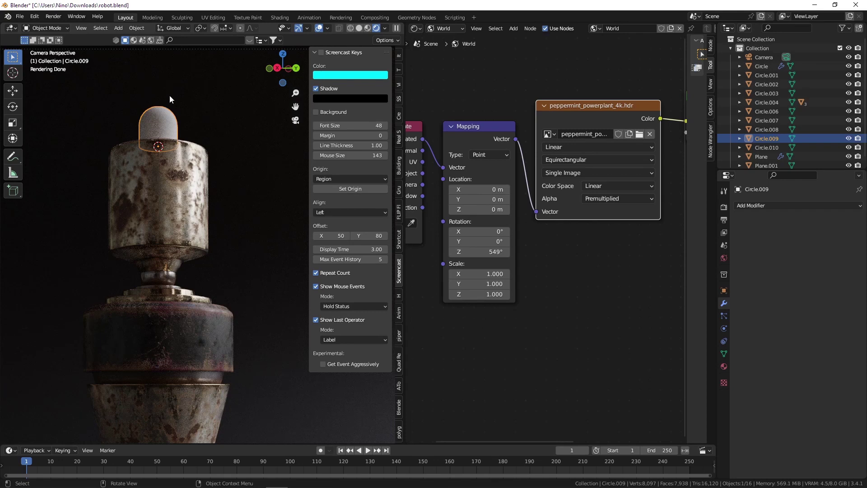
{"action": "left_click", "coordinate": [417, 28]}
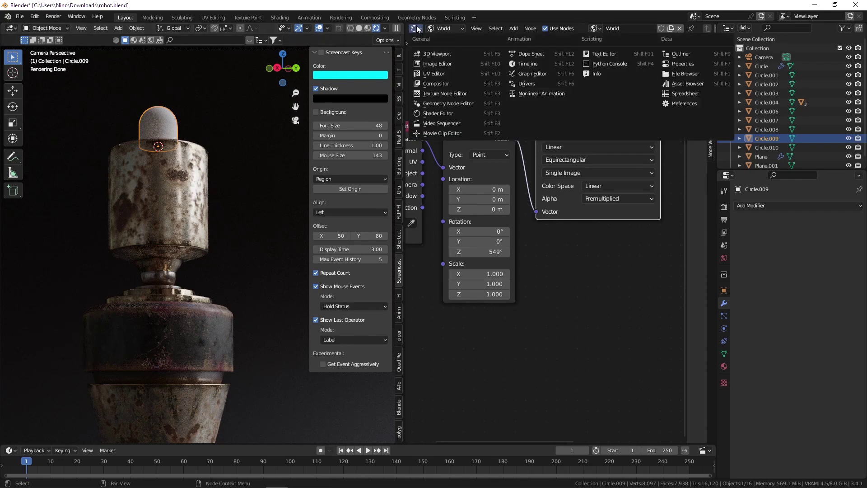
{"action": "left_click", "coordinate": [438, 110]}
{"action": "key", "text": "Home"}
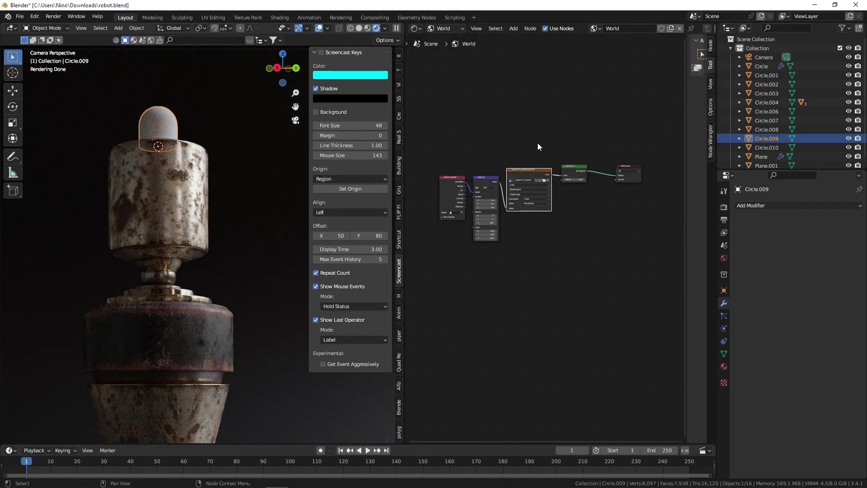
{"action": "left_click", "coordinate": [448, 39]}
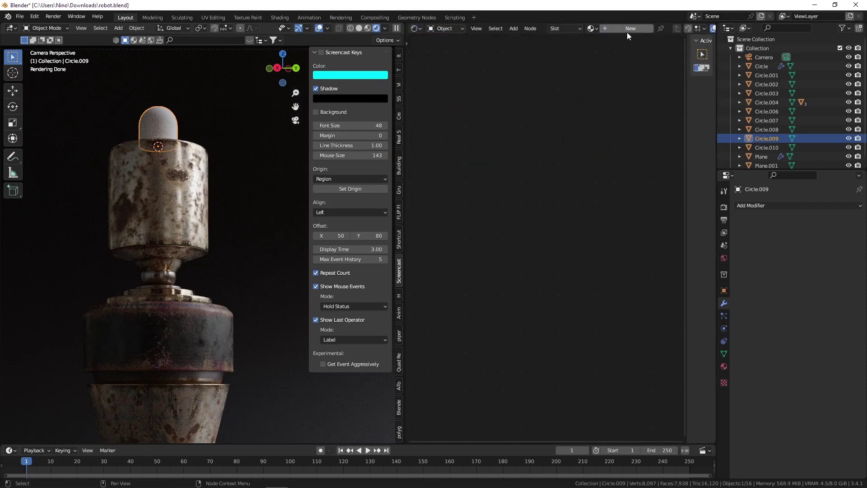
{"action": "left_click", "coordinate": [627, 31]}
{"action": "left_click", "coordinate": [597, 188]}
{"action": "key", "text": "x"}
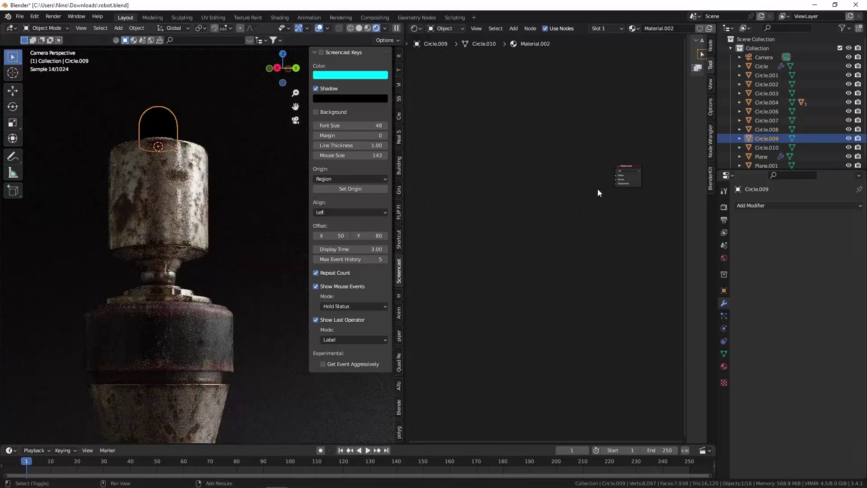
Add a Glass BSDF node to the dome's material and connect it to the material output's Surface input
{"action": "key", "text": "shift+a"}
{"action": "left_click", "coordinate": [632, 220]}
{"action": "left_click", "coordinate": [599, 190]}
{"action": "left_click", "coordinate": [570, 169]}
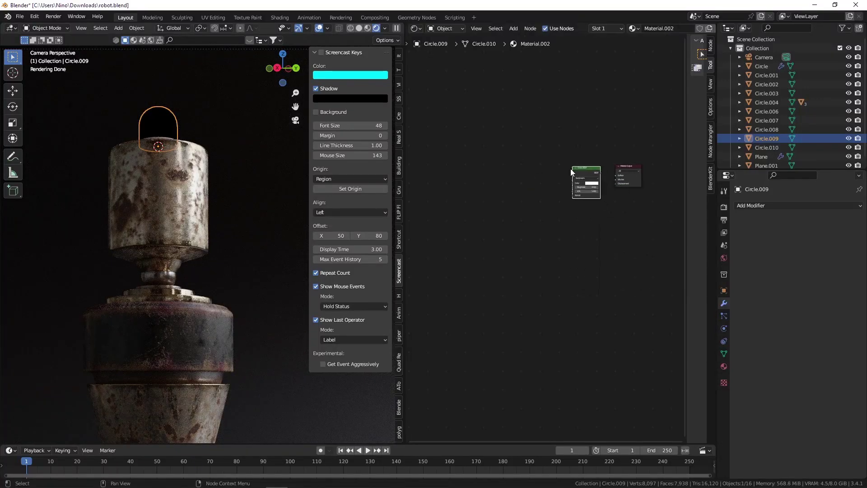
{"action": "scroll", "coordinate": [587, 170], "scroll_direction": "up", "scroll_amount": 3}
{"action": "left_click_drag", "start_coordinate": [596, 169], "coordinate": [624, 174]}
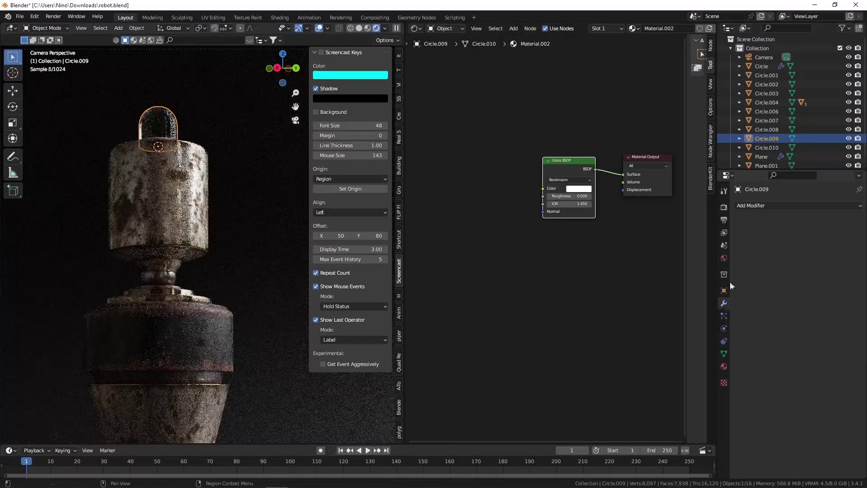
Add a Solidify modifier to the glass dome, save the file, and shade the dome auto smooth
{"action": "left_click", "coordinate": [764, 206]}
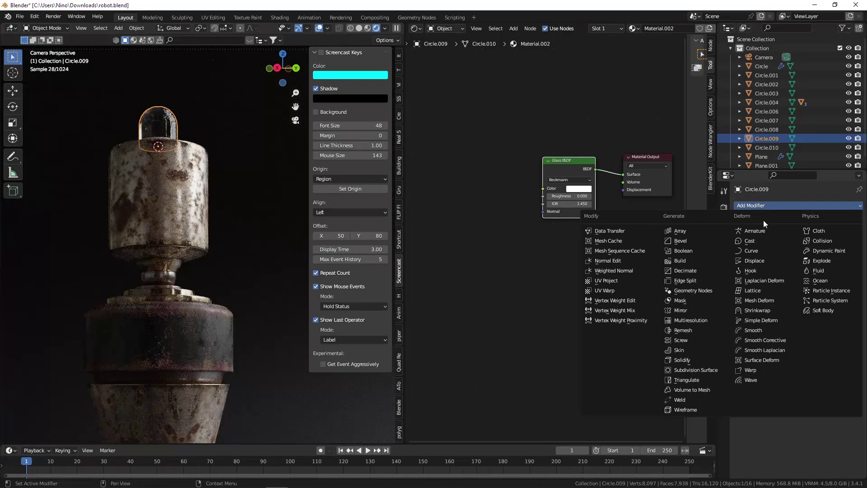
{"action": "left_click", "coordinate": [700, 360]}
{"action": "key", "text": "ctrl+s"}
{"action": "scroll", "coordinate": [158, 117], "scroll_direction": "up", "scroll_amount": 5}
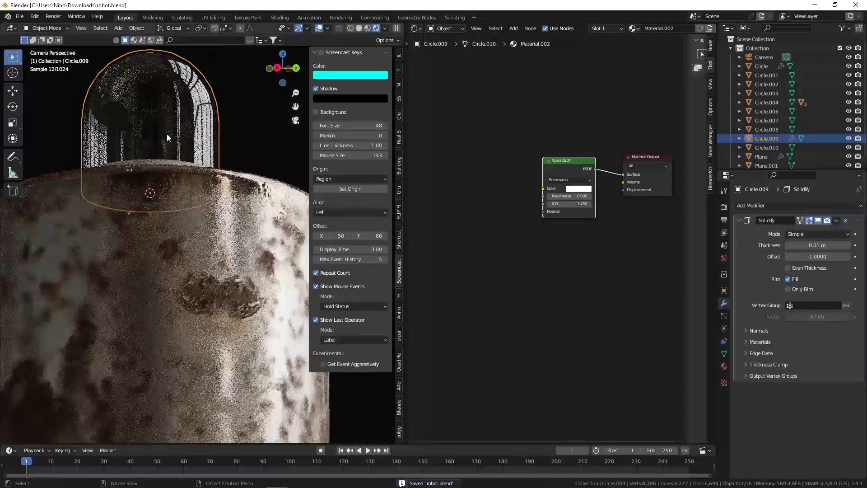
{"action": "right_click", "coordinate": [161, 114]}
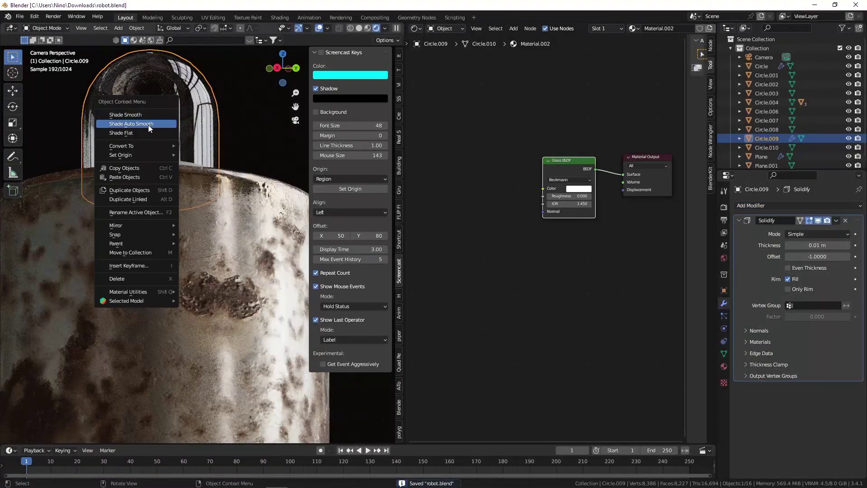
{"action": "left_click", "coordinate": [148, 125]}
Set the Glass BSDF roughness to 0.177 and save the file
{"action": "scroll", "coordinate": [572, 195], "scroll_direction": "up", "scroll_amount": 3}
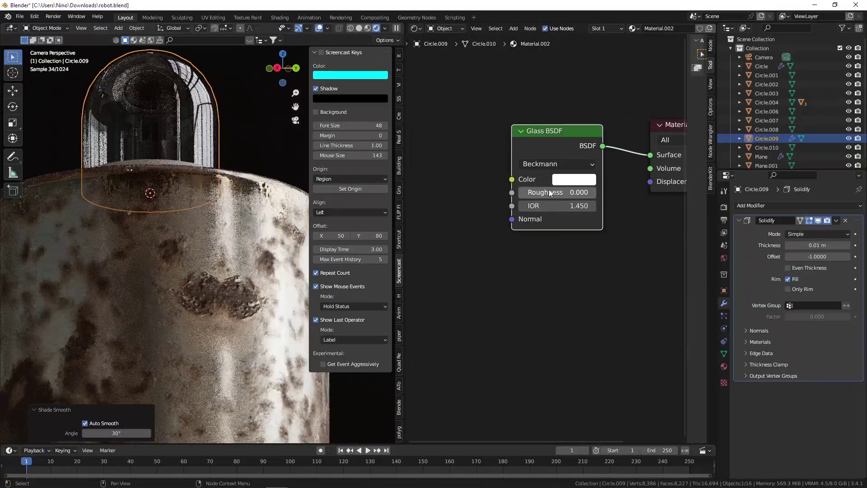
{"action": "left_click_drag", "start_coordinate": [572, 194], "coordinate": [586, 193]}
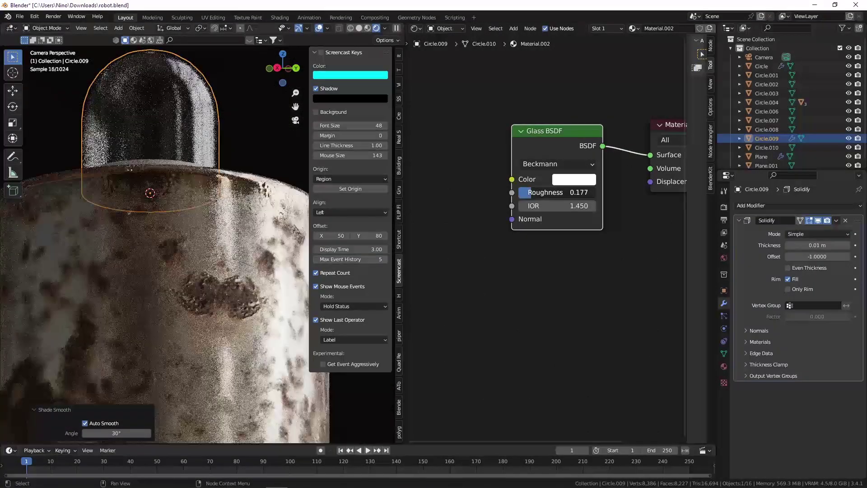
{"action": "key", "text": "ctrl+s"}
Add a Noise Texture node and connect its Color output to the Glass BSDF roughness
{"action": "scroll", "coordinate": [530, 192], "scroll_direction": "down", "scroll_amount": 3}
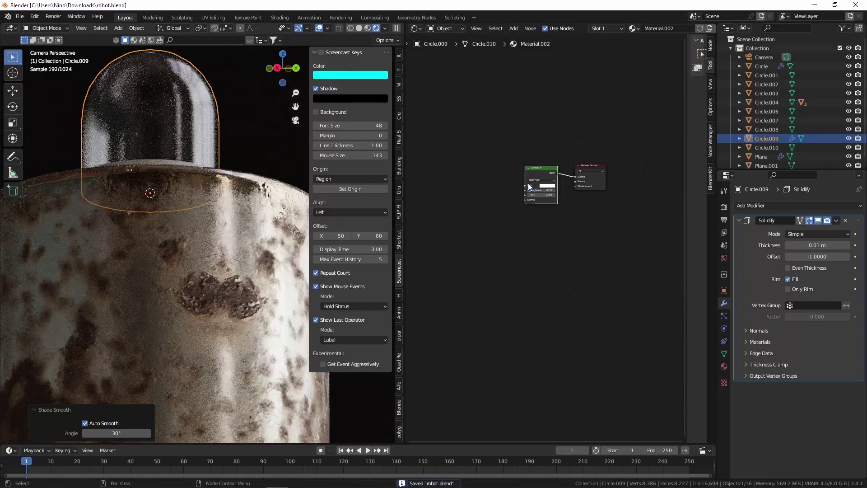
{"action": "key", "text": "shift+a"}
{"action": "left_click", "coordinate": [518, 180]}
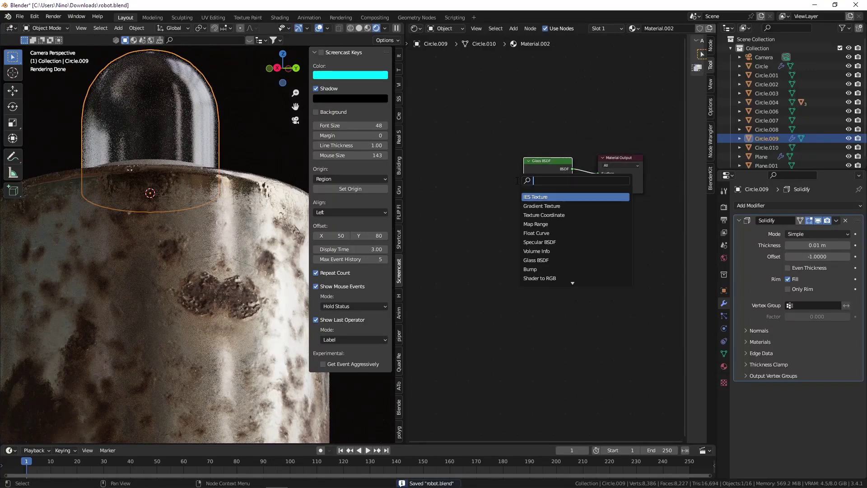
{"action": "type", "text": "noise"}
{"action": "key", "text": "Return"}
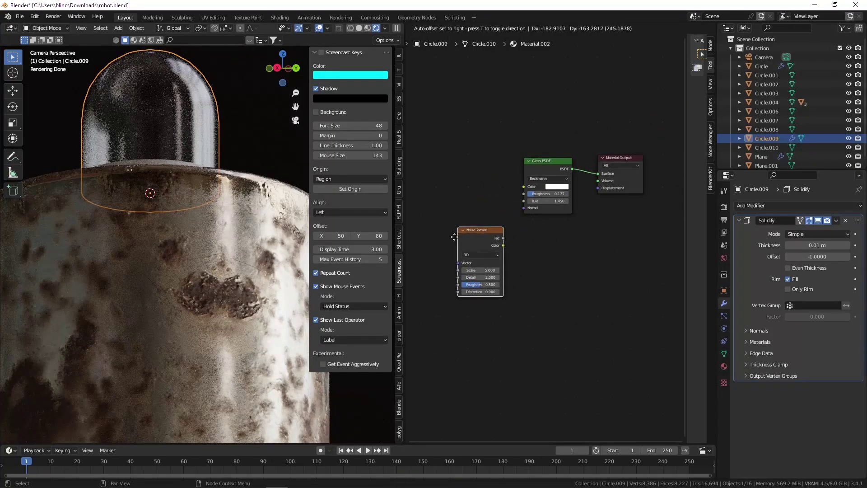
{"action": "left_click", "coordinate": [452, 231]}
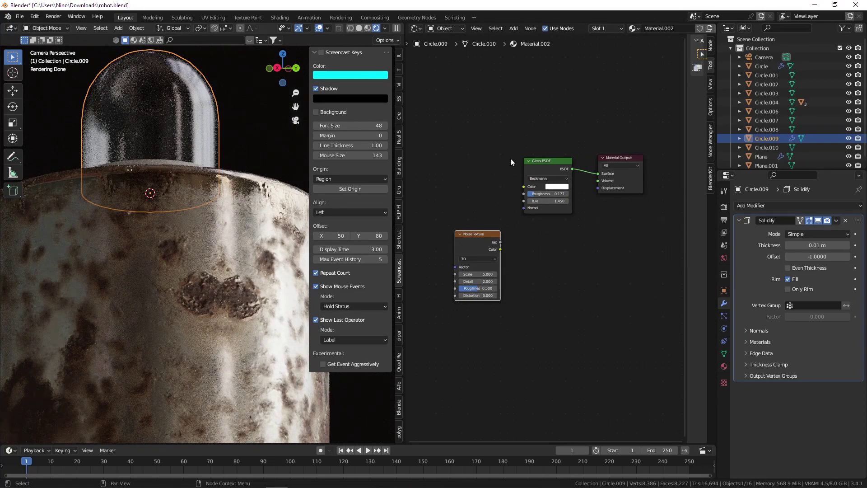
{"action": "scroll", "coordinate": [524, 197], "scroll_direction": "up", "scroll_amount": 2}
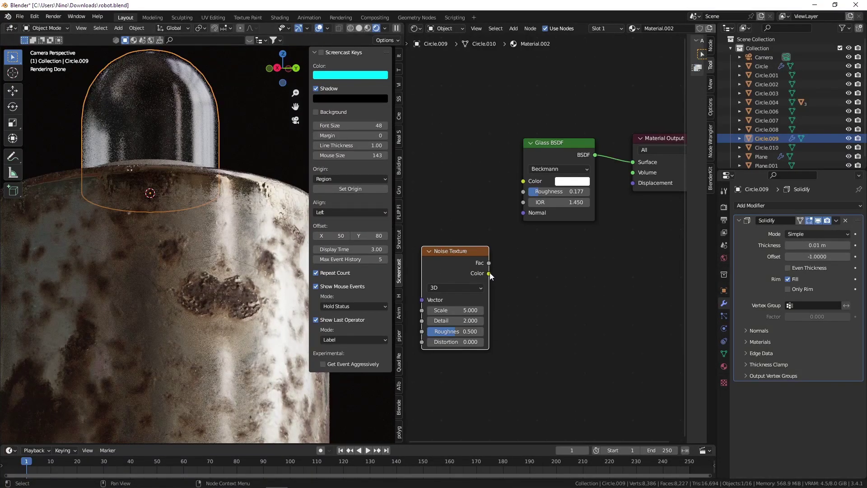
{"action": "left_click_drag", "start_coordinate": [489, 273], "coordinate": [523, 192]}
Insert a ColorRamp node on the link between the Noise Texture and the Glass BSDF roughness
{"action": "left_click_drag", "start_coordinate": [468, 251], "coordinate": [398, 235]}
{"action": "middle_click_drag", "start_coordinate": [480, 224], "coordinate": [586, 209]}
{"action": "key", "text": "shift+a"}
{"action": "left_click", "coordinate": [549, 206]}
{"action": "type", "text": "col"}
{"action": "key", "text": "Return"}
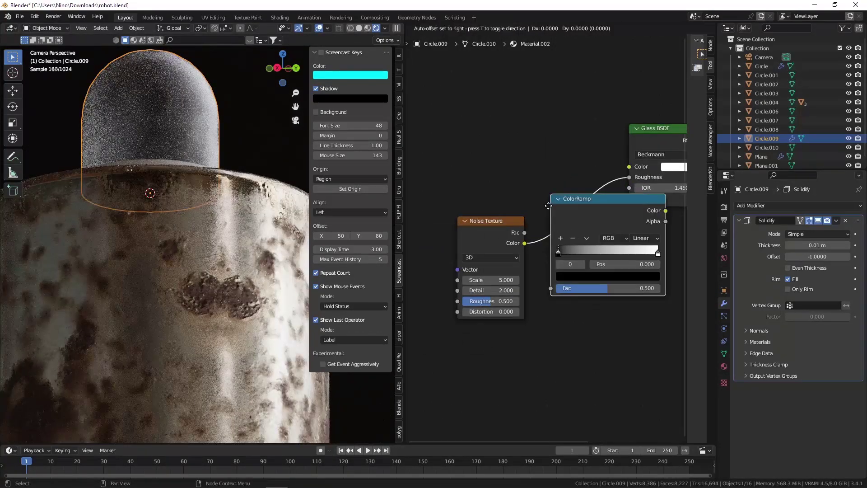
{"action": "left_click", "coordinate": [528, 183]}
Preview the ColorRamp on the dome and move its black stop to 0.468 and its white stop to 0.636
{"action": "scroll", "coordinate": [528, 182], "scroll_direction": "down", "scroll_amount": 3}
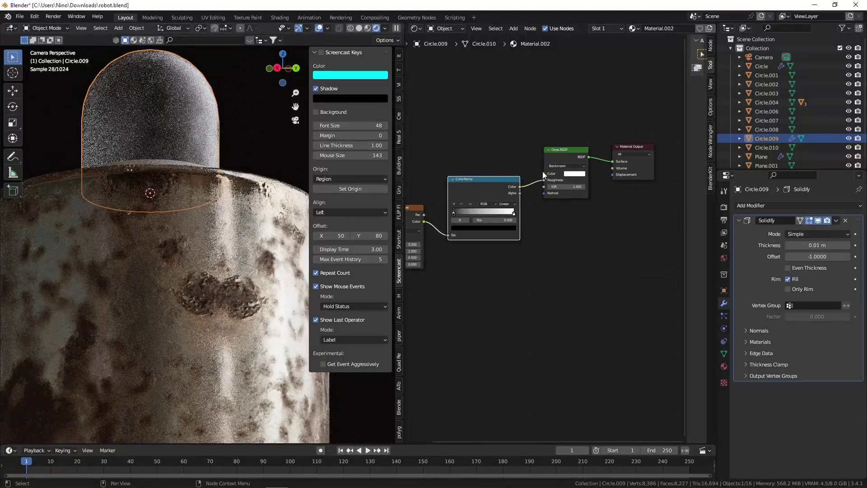
{"action": "scroll", "coordinate": [533, 175], "scroll_direction": "up", "scroll_amount": 2}
{"action": "scroll", "coordinate": [497, 225], "scroll_direction": "up", "scroll_amount": 3}
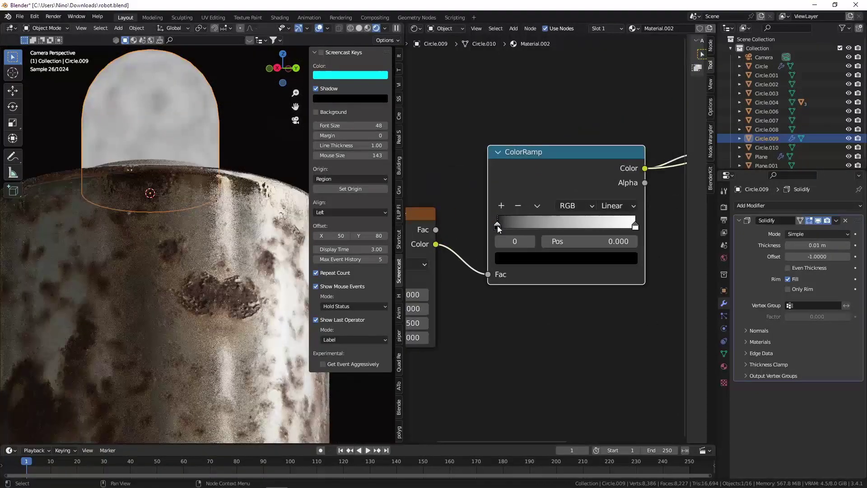
{"action": "left_click_drag", "start_coordinate": [497, 226], "coordinate": [546, 226]}
{"action": "left_click_drag", "start_coordinate": [634, 225], "coordinate": [538, 233]}
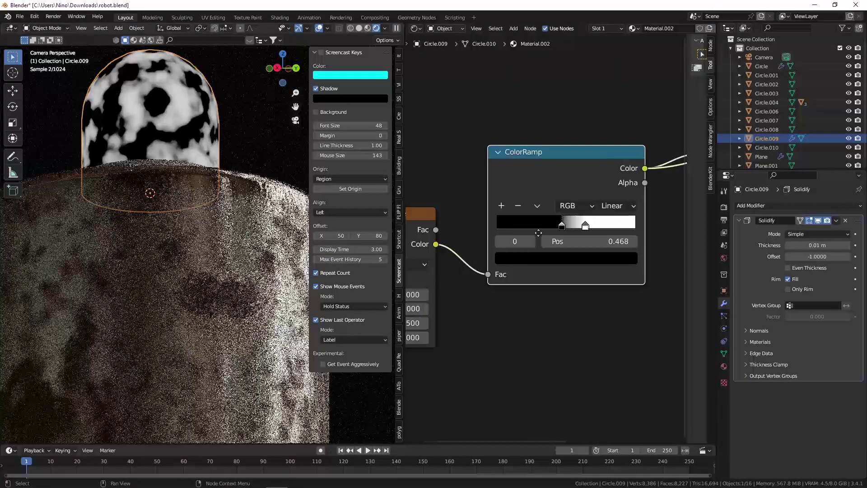
Set the Noise Texture's scale to 2.790, detail to 5.200 and roughness to 0.708
{"action": "middle_click_drag", "start_coordinate": [538, 233], "coordinate": [609, 224]}
{"action": "left_click_drag", "start_coordinate": [454, 299], "coordinate": [486, 314]}
{"action": "scroll", "coordinate": [614, 270], "scroll_direction": "down", "scroll_amount": 2}
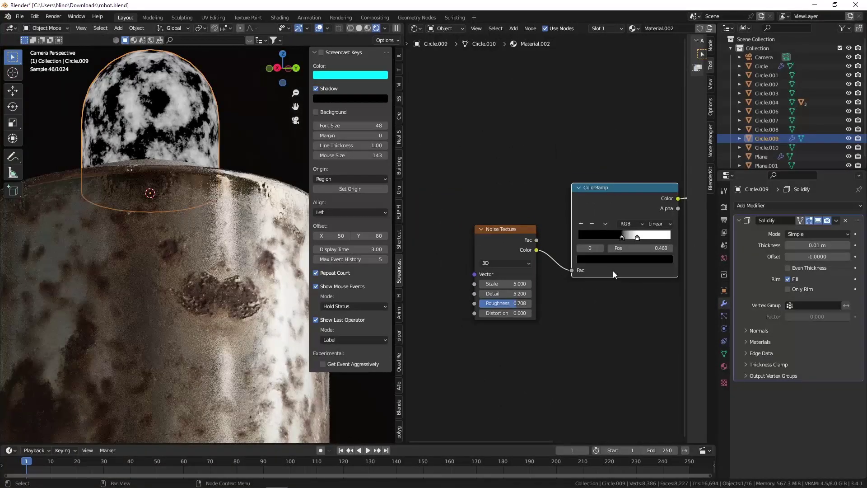
{"action": "middle_click_drag", "start_coordinate": [613, 270], "coordinate": [579, 221]}
{"action": "scroll", "coordinate": [541, 240], "scroll_direction": "up", "scroll_amount": 5}
{"action": "left_click_drag", "start_coordinate": [519, 253], "coordinate": [397, 254], "text": "shift"}
Reconnect the Glass BSDF to the material output in place of the ColorRamp preview and save the file
{"action": "scroll", "coordinate": [476, 235], "scroll_direction": "down", "scroll_amount": 4}
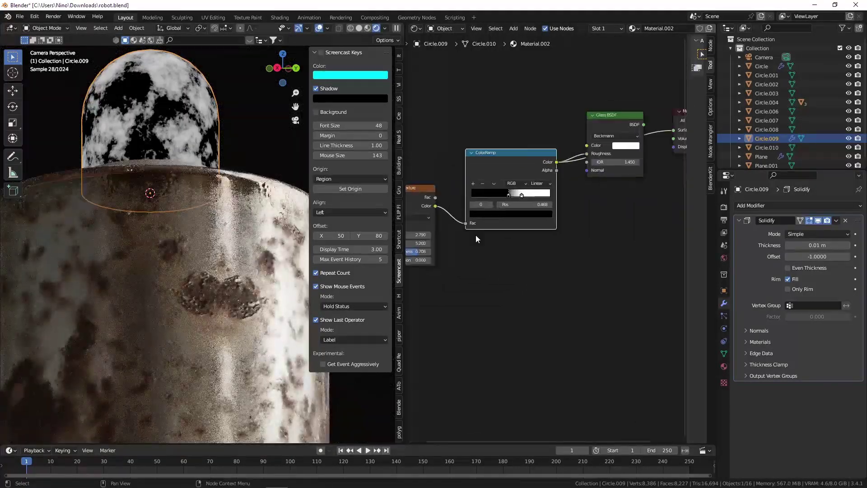
{"action": "scroll", "coordinate": [600, 108], "scroll_direction": "right", "scroll_amount": 1, "text": "ctrl"}
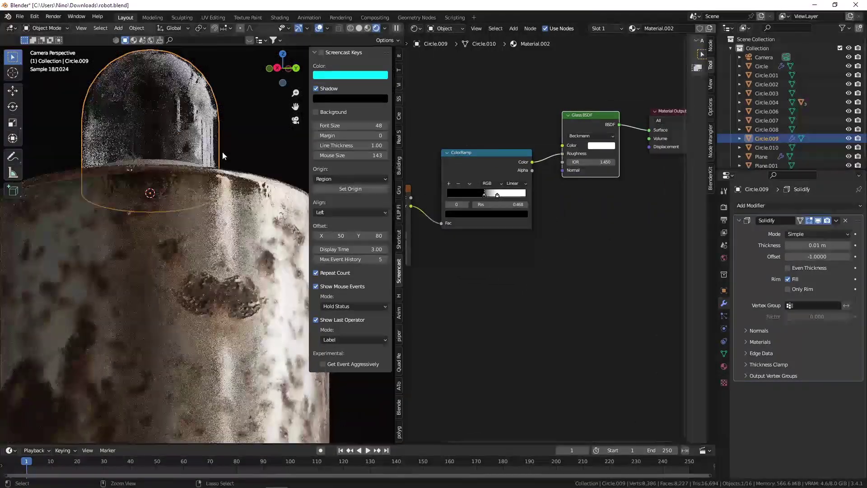
{"action": "key", "text": "ctrl+s"}
Darken the ColorRamp's white stop to a value of 0.681 and save the file
{"action": "scroll", "coordinate": [145, 102], "scroll_direction": "up", "scroll_amount": 3}
{"action": "middle_click_drag", "start_coordinate": [186, 111], "coordinate": [185, 168], "text": "shift"}
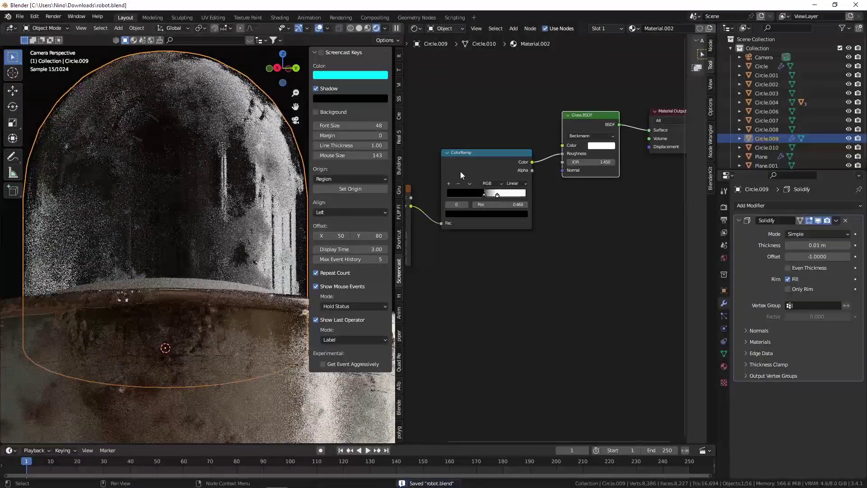
{"action": "scroll", "coordinate": [460, 174], "scroll_direction": "up", "scroll_amount": 2}
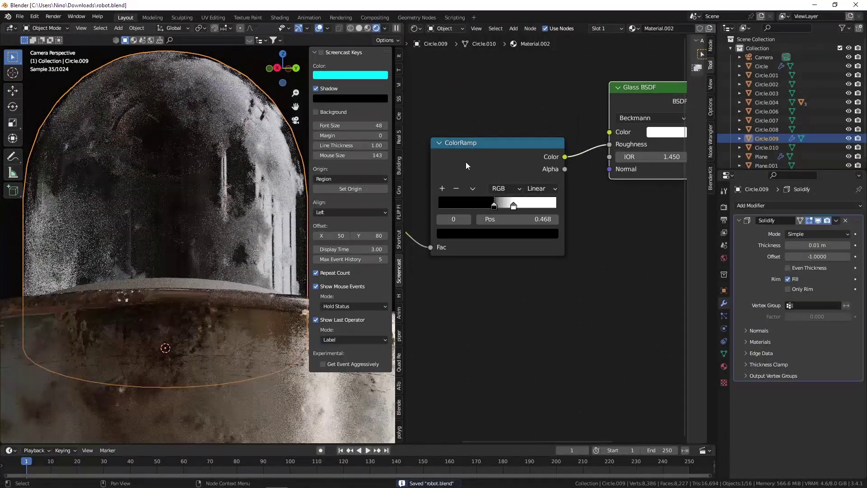
{"action": "scroll", "coordinate": [474, 179], "scroll_direction": "up", "scroll_amount": 1}
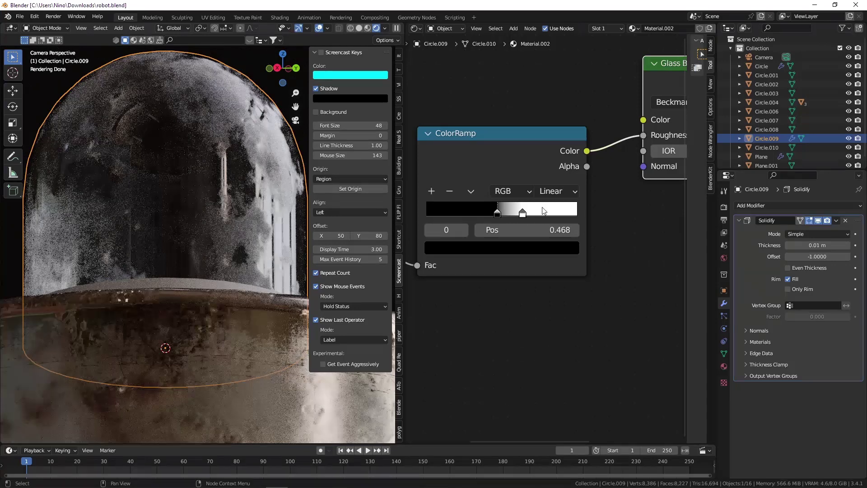
{"action": "scroll", "coordinate": [548, 208], "scroll_direction": "down", "scroll_amount": 1}
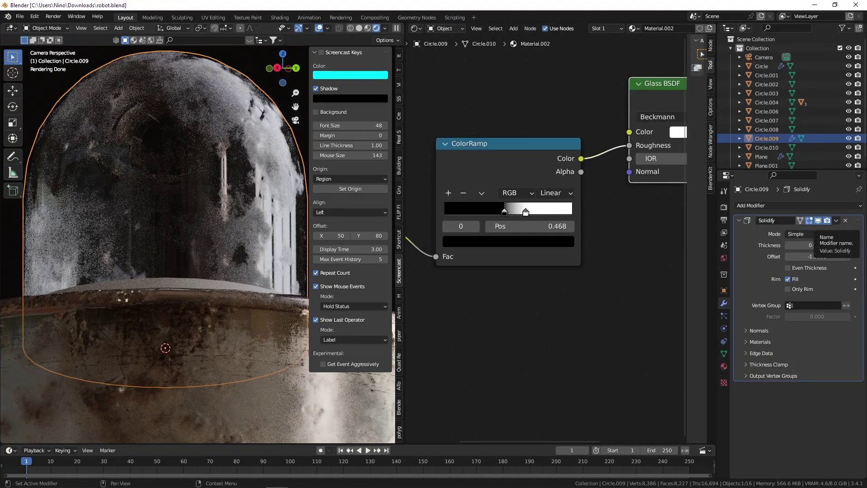
{"action": "key", "text": "ctrl+s"}
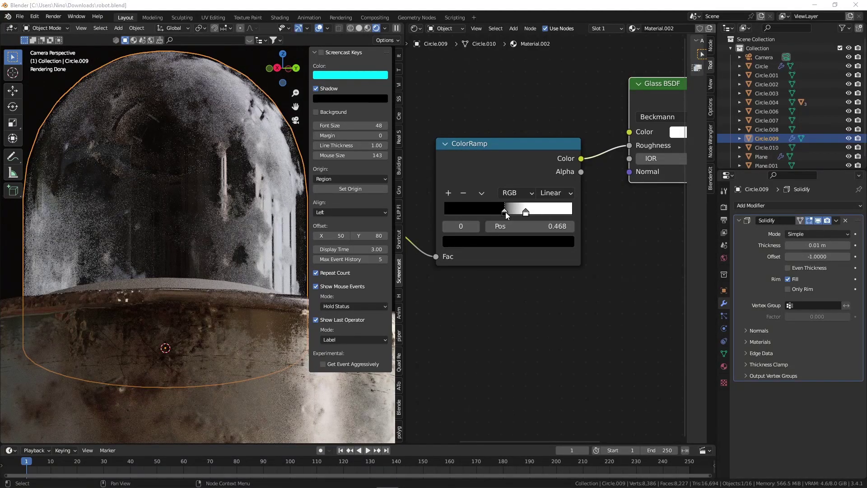
{"action": "left_click", "coordinate": [526, 211]}
{"action": "left_click", "coordinate": [517, 242]}
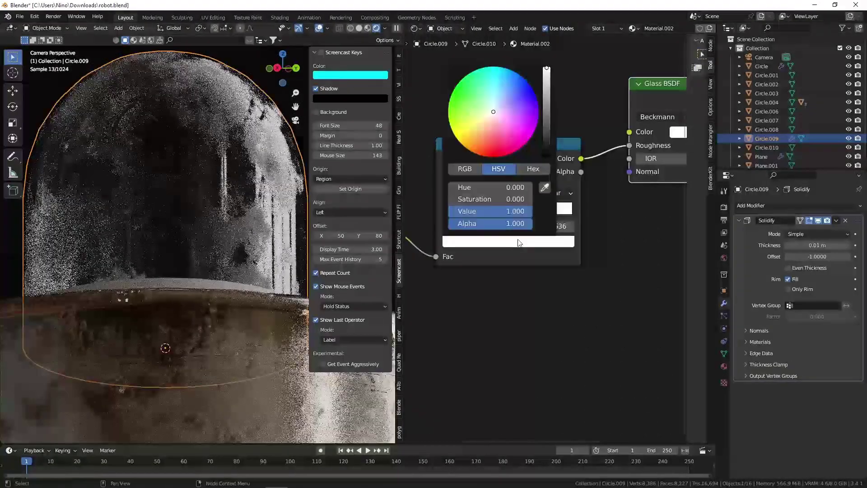
{"action": "left_click_drag", "start_coordinate": [549, 93], "coordinate": [546, 81]}
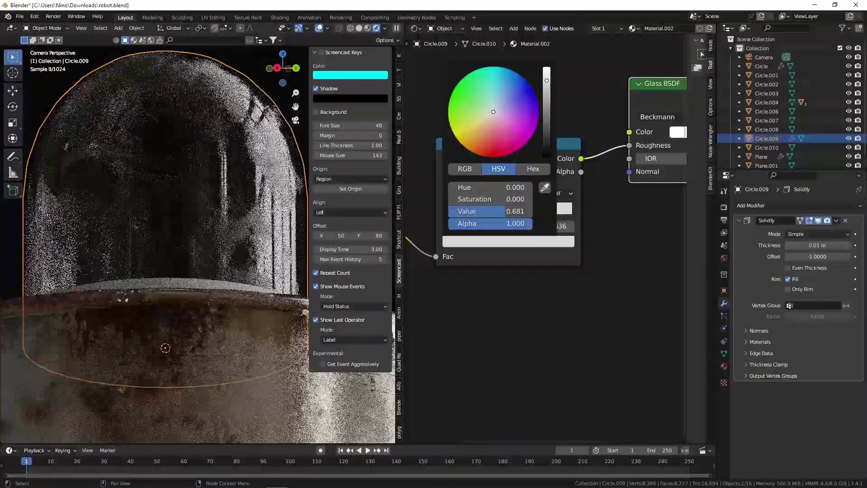
{"action": "key", "text": "ctrl+s"}
{"action": "scroll", "coordinate": [259, 220], "scroll_direction": "down", "scroll_amount": 5}
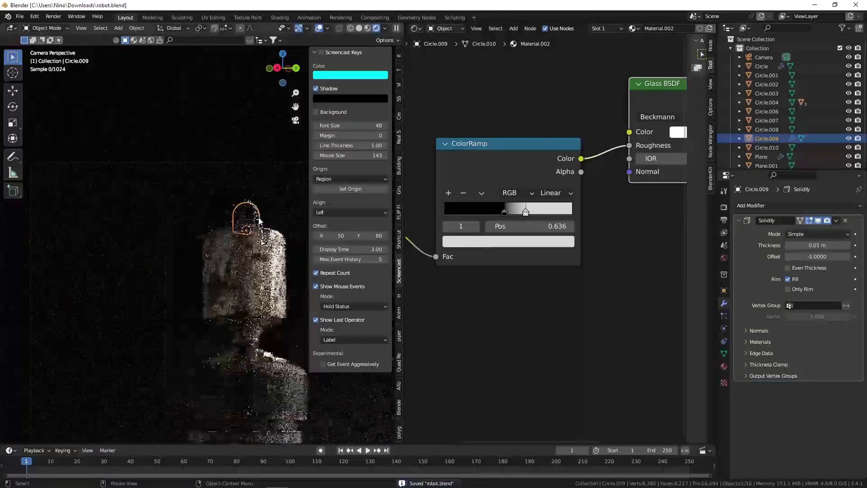
Add a point light at the base of the robot's glass dome and raise it about 0.177 m along Z
{"action": "left_click", "coordinate": [271, 185]}
{"action": "middle_click_drag", "start_coordinate": [249, 235], "coordinate": [197, 184], "text": "shift"}
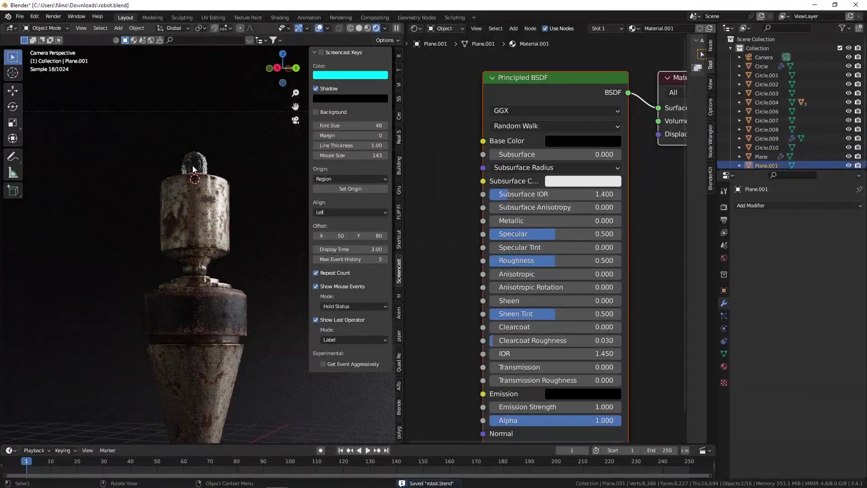
{"action": "left_click", "coordinate": [192, 166]}
{"action": "scroll", "coordinate": [193, 166], "scroll_direction": "up", "scroll_amount": 4}
{"action": "key", "text": "shift+a"}
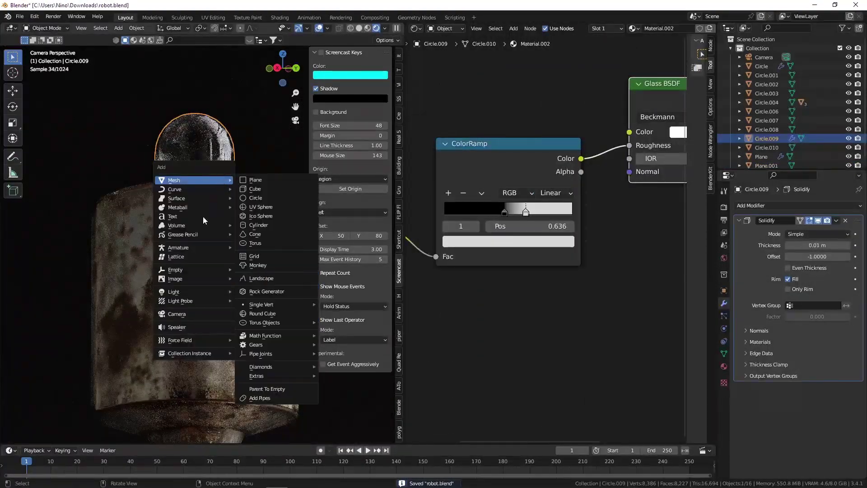
{"action": "mouse_move", "coordinate": [223, 291]}
{"action": "left_click", "coordinate": [264, 292]}
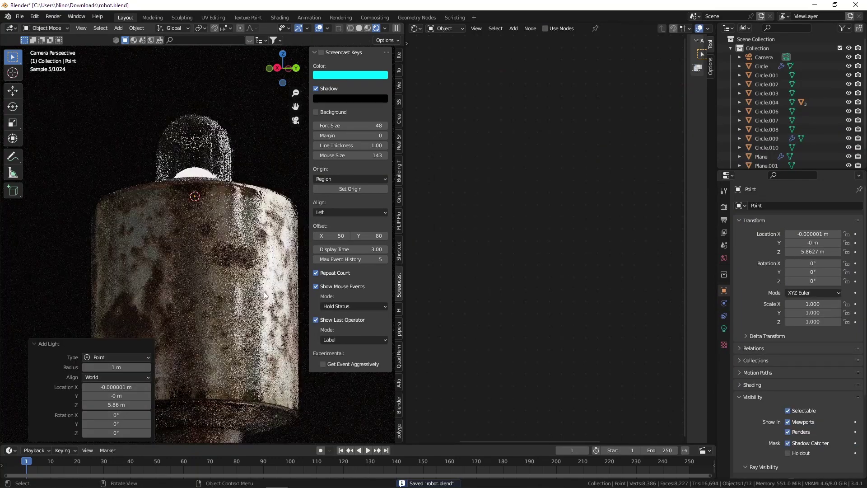
{"action": "key", "text": "g"}
{"action": "key", "text": "z"}
{"action": "left_click", "coordinate": [224, 258]}
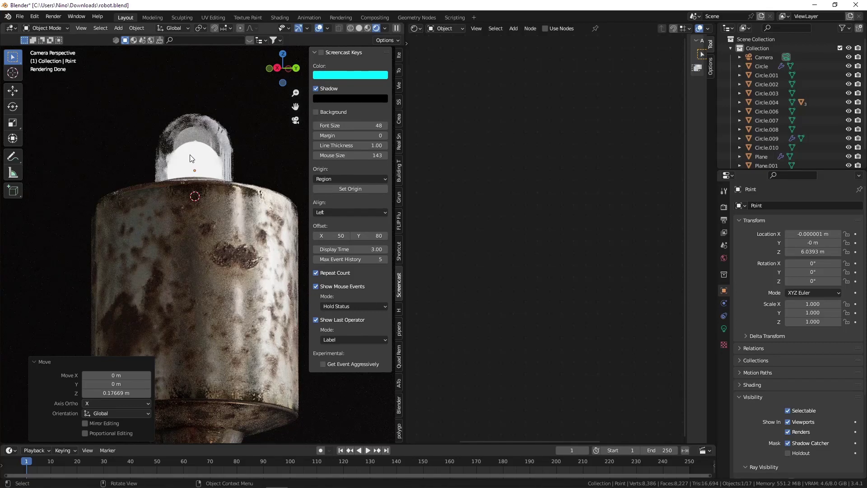
Turn off the point light's Transmission ray visibility, keep Glossy enabled, and lower the light about 0.059 m along Z
{"action": "scroll", "coordinate": [795, 408], "scroll_direction": "down", "scroll_amount": 5}
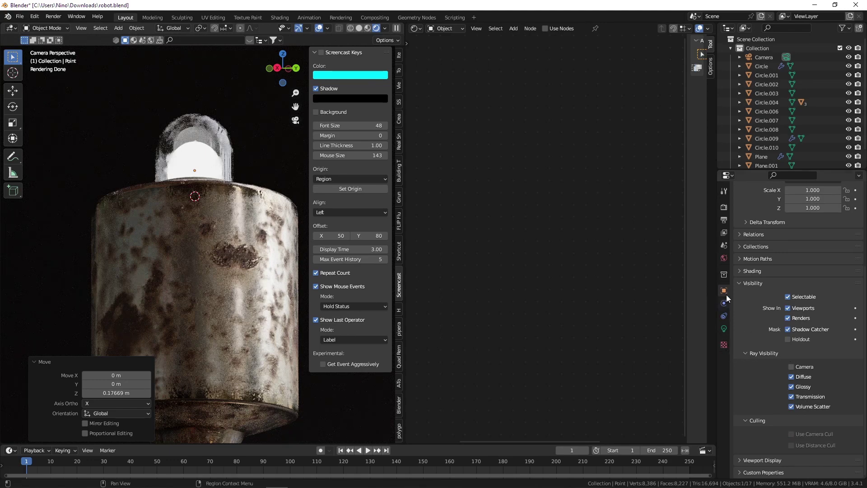
{"action": "left_click", "coordinate": [792, 397]}
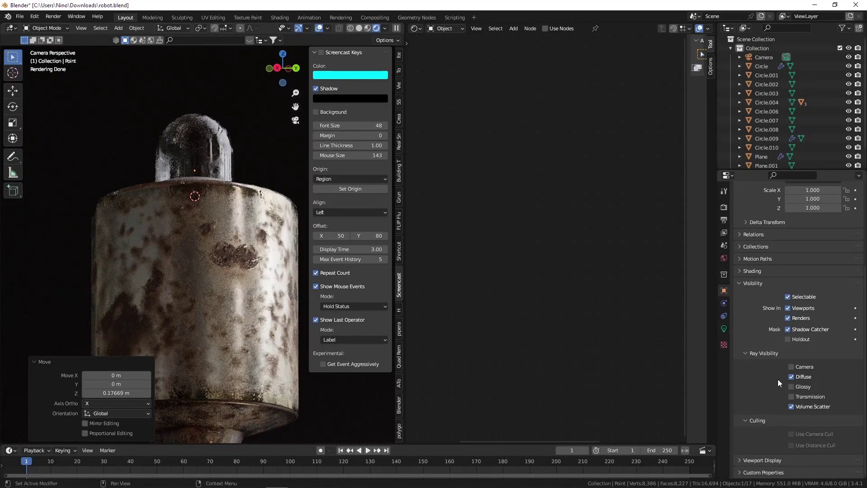
{"action": "left_click", "coordinate": [792, 386]}
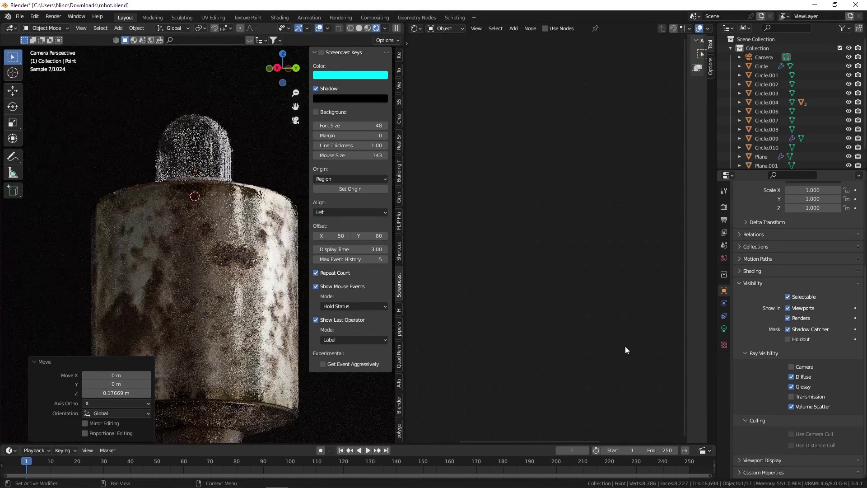
{"action": "key", "text": "g"}
{"action": "key", "text": "z"}
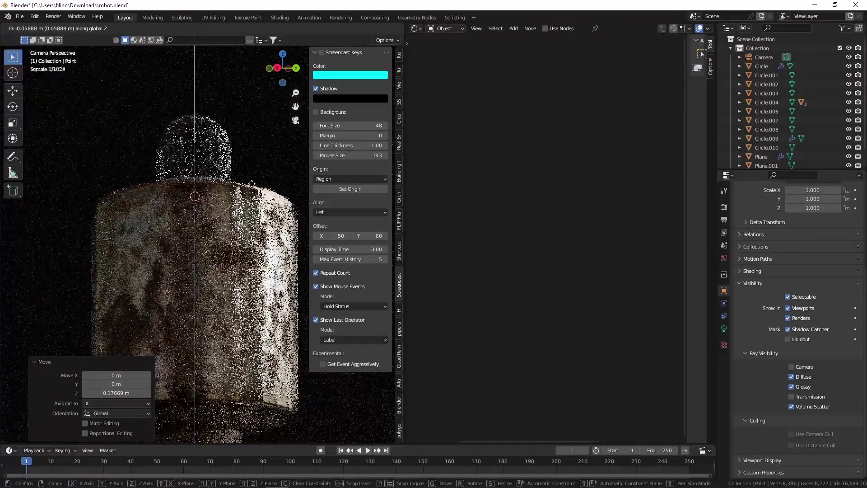
{"action": "left_click", "coordinate": [250, 189]}
Set the point light's power to 100 W and save the file
{"action": "left_click", "coordinate": [723, 328]}
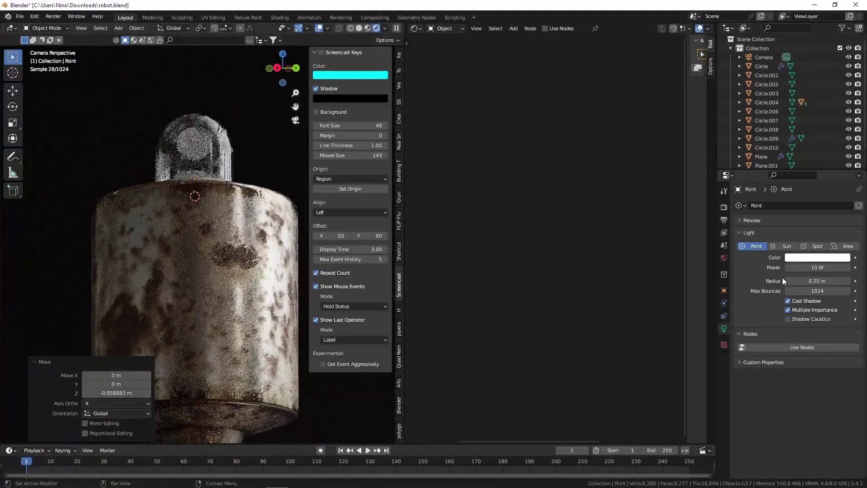
{"action": "left_click", "coordinate": [804, 267]}
{"action": "type", "text": "10"}
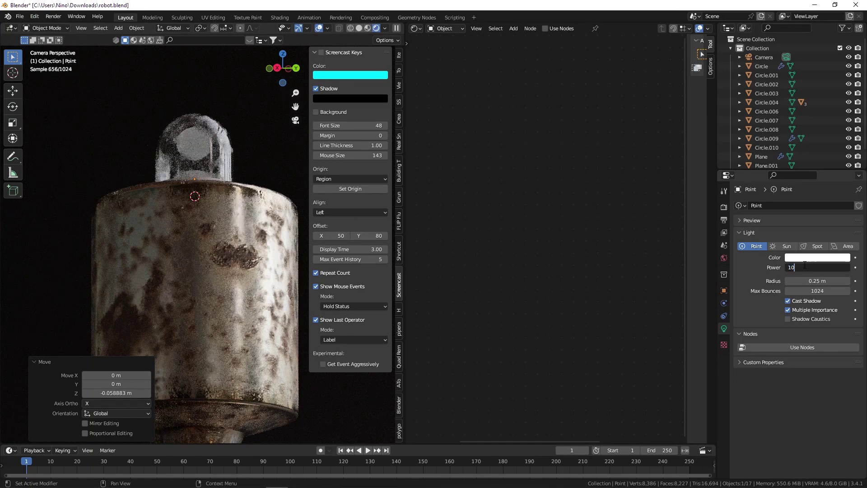
{"action": "type", "text": "0"}
{"action": "key", "text": "Return"}
{"action": "key", "text": "ctrl+s"}
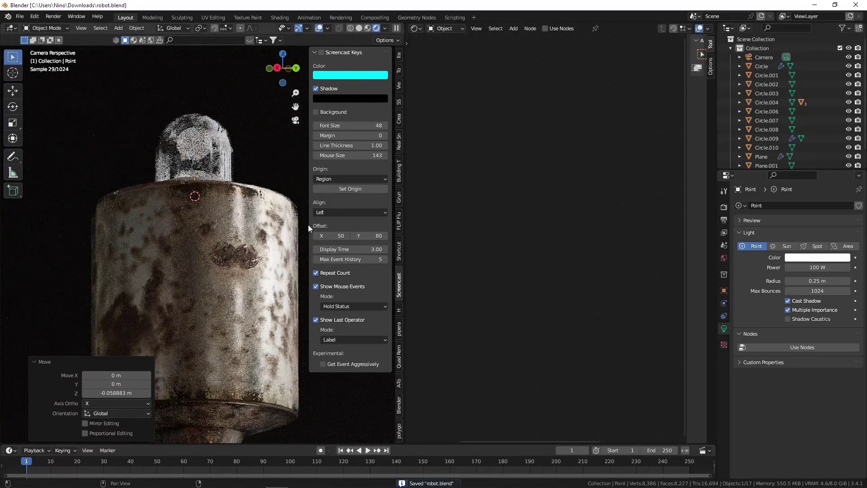
Try a magenta tint on the point light, settle on a light cyan color and save the file
{"action": "scroll", "coordinate": [186, 231], "scroll_direction": "down", "scroll_amount": 3}
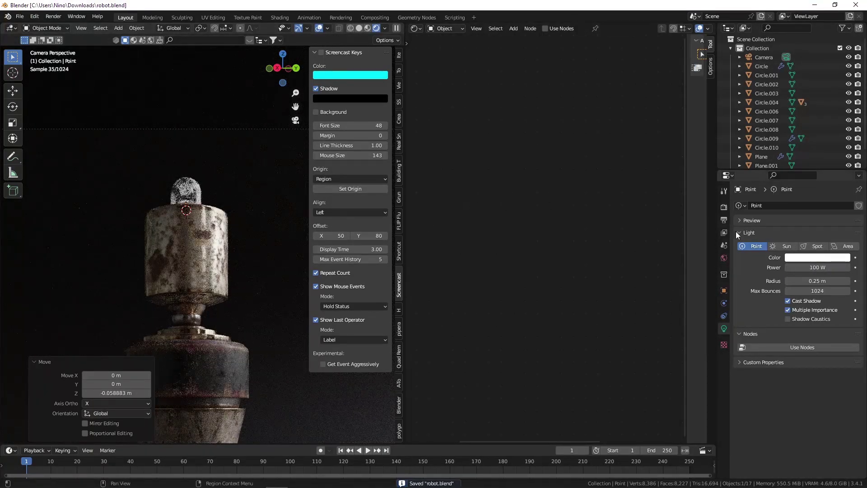
{"action": "left_click", "coordinate": [802, 257]}
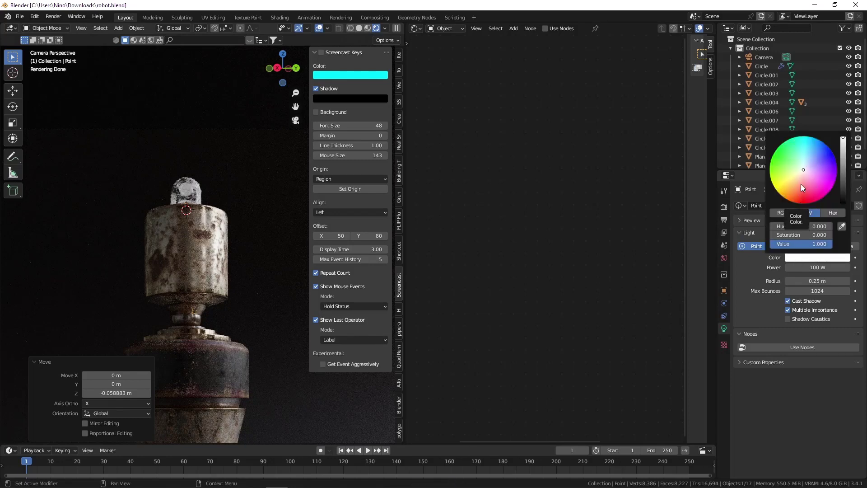
{"action": "left_click", "coordinate": [818, 178]}
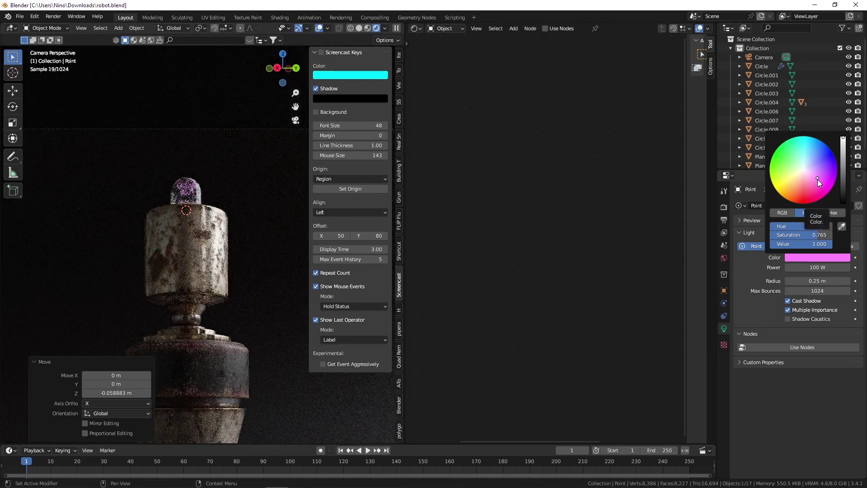
{"action": "left_click", "coordinate": [807, 156]}
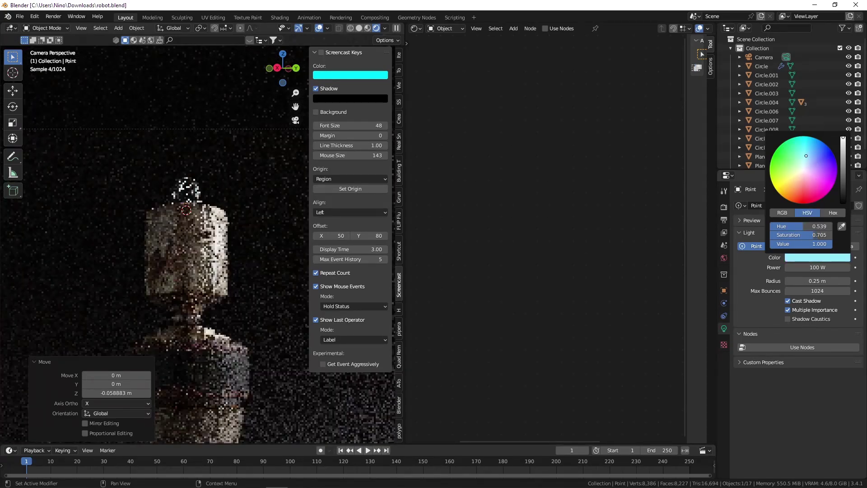
{"action": "left_click", "coordinate": [804, 151]}
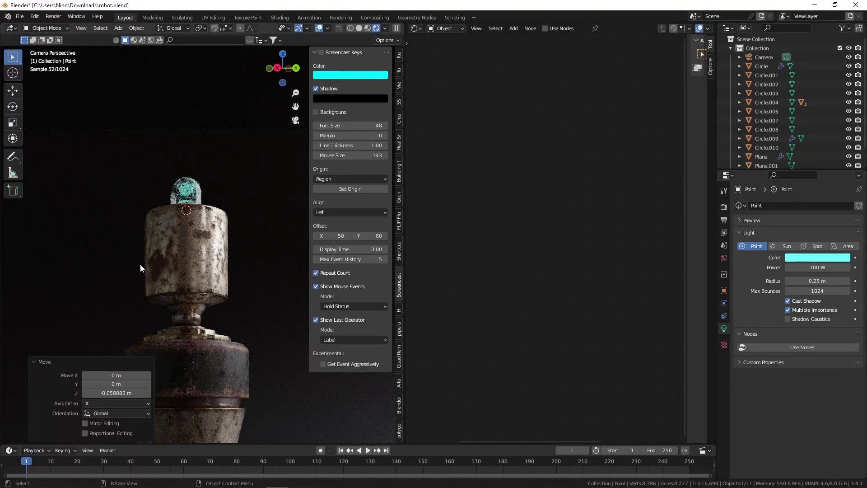
{"action": "key", "text": "ctrl+s"}
Lighten the black stop of the glass dome's roughness ColorRamp to a dark grey and save the file
{"action": "scroll", "coordinate": [204, 194], "scroll_direction": "up", "scroll_amount": 4}
{"action": "left_click", "coordinate": [194, 182]}
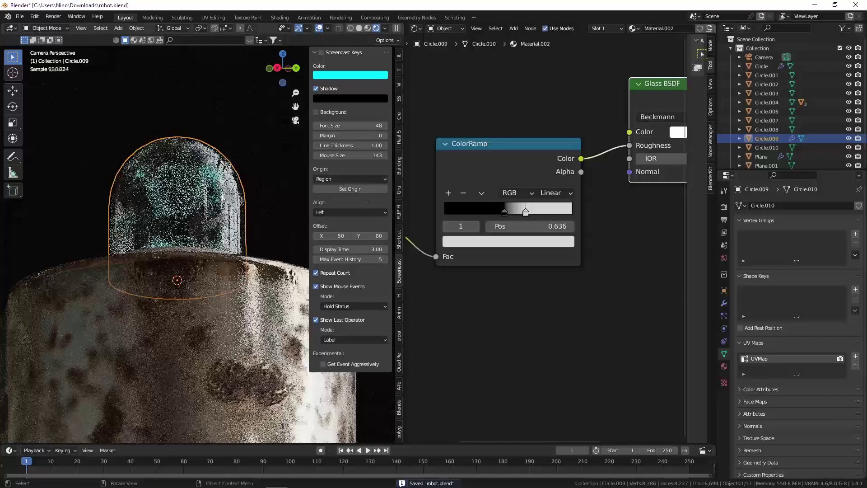
{"action": "scroll", "coordinate": [539, 195], "scroll_direction": "up", "scroll_amount": 2}
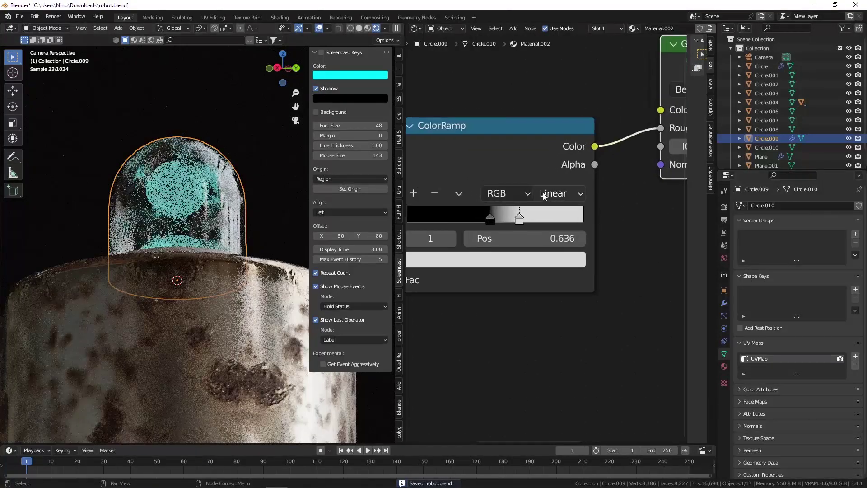
{"action": "left_click", "coordinate": [491, 218]}
{"action": "left_click", "coordinate": [494, 258]}
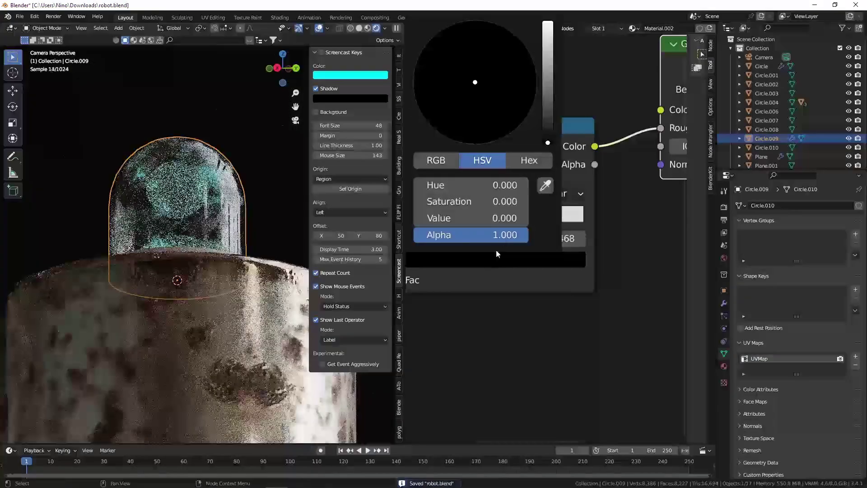
{"action": "left_click", "coordinate": [547, 136]}
{"action": "left_click", "coordinate": [548, 130]}
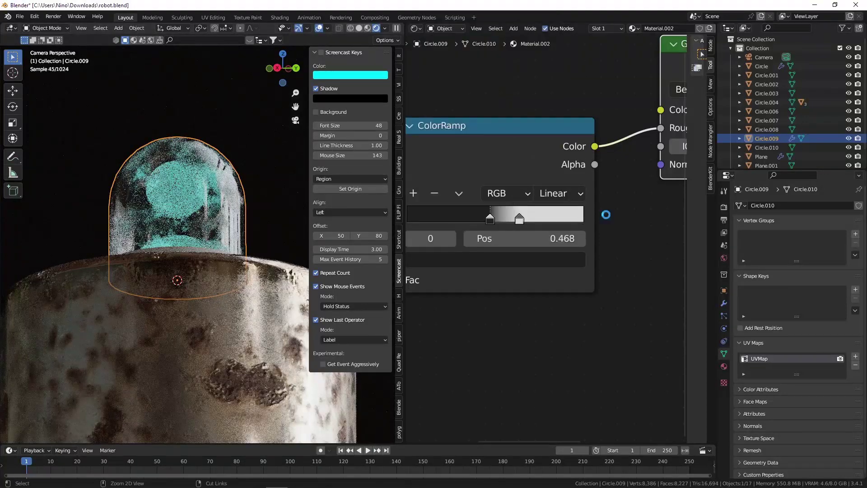
{"action": "key", "text": "ctrl+s"}
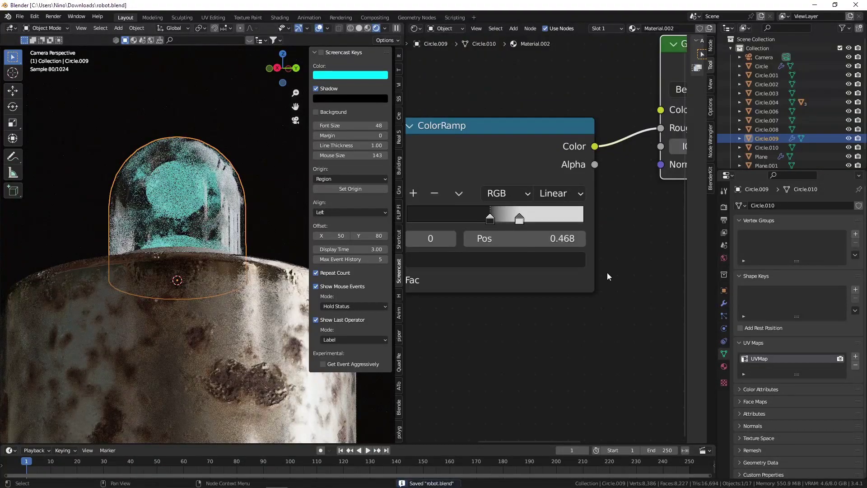
Select the point light inside the dome and increase its radius to 0.37 m
{"action": "left_click", "coordinate": [724, 367]}
{"action": "left_click", "coordinate": [180, 209]}
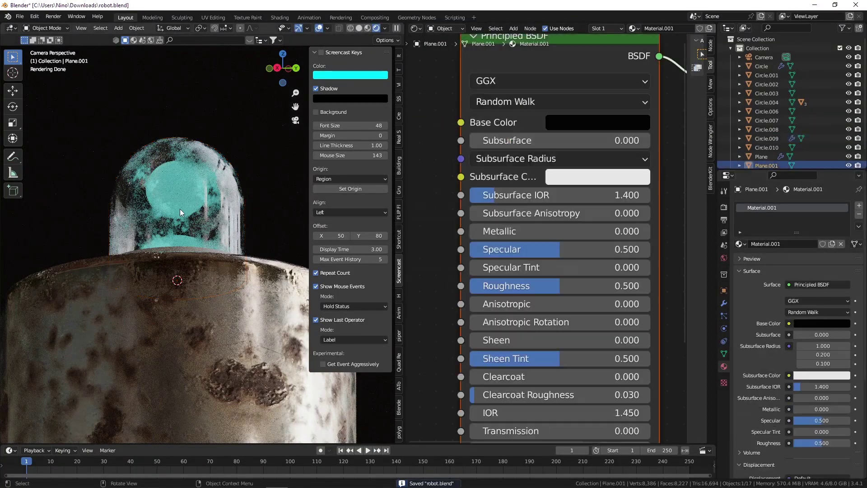
{"action": "left_click", "coordinate": [180, 239]}
{"action": "left_click", "coordinate": [181, 238]}
{"action": "scroll", "coordinate": [769, 112], "scroll_direction": "down", "scroll_amount": 1}
{"action": "left_click", "coordinate": [759, 158]}
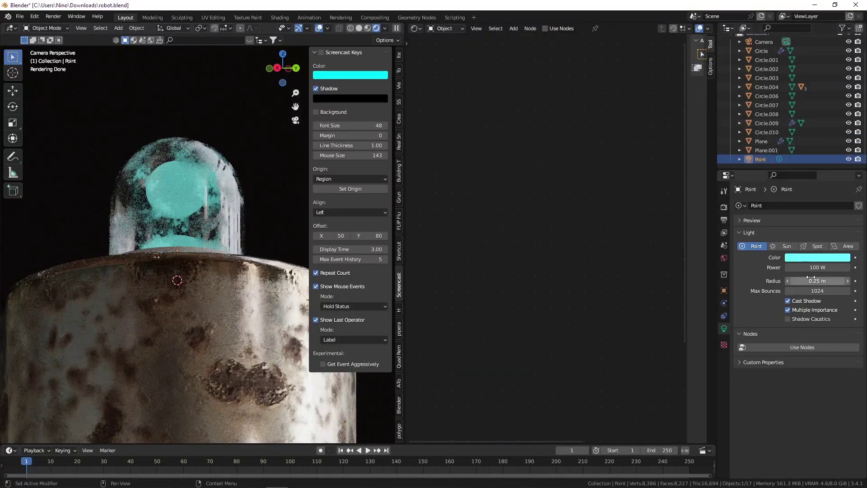
{"action": "left_click_drag", "start_coordinate": [810, 277], "coordinate": [837, 277]}
Raise the point light about 0.126 m along Z within the dome and save the file
{"action": "key", "text": "g"}
{"action": "key", "text": "z"}
{"action": "left_click", "coordinate": [196, 193]}
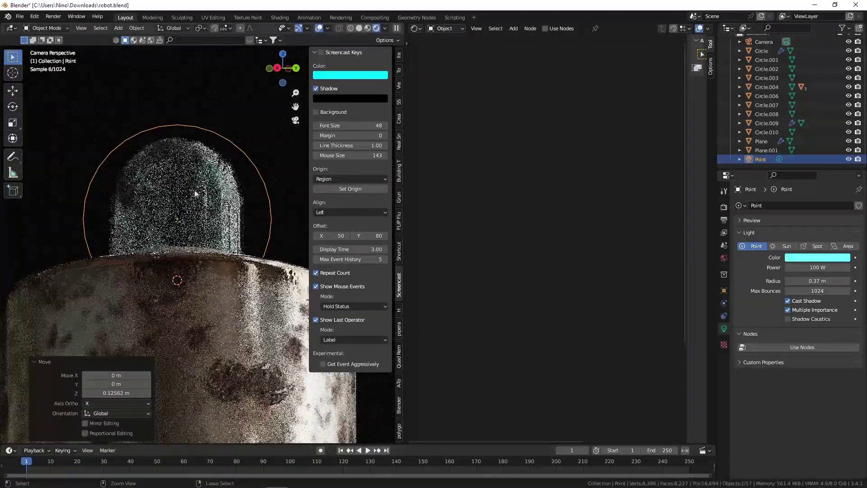
{"action": "key", "text": "ctrl+s"}
Set the dome light's power to 1000 W
{"action": "scroll", "coordinate": [195, 194], "scroll_direction": "down", "scroll_amount": 3}
{"action": "middle_click_drag", "start_coordinate": [195, 193], "coordinate": [205, 158]}
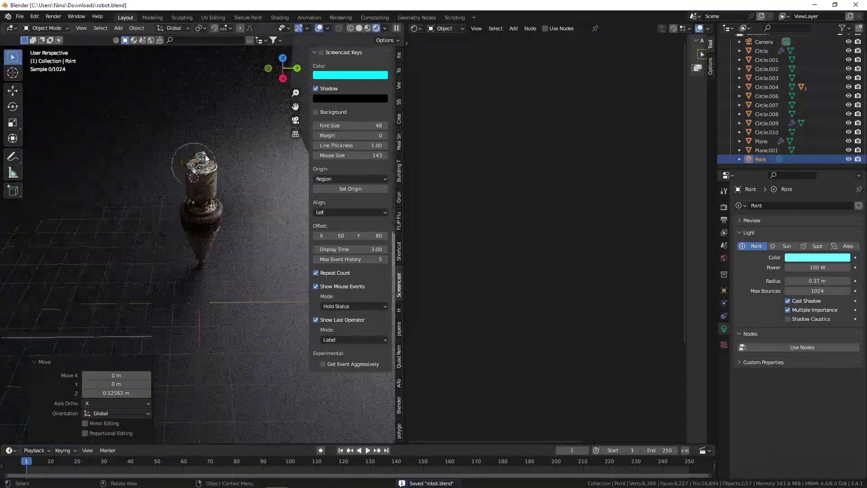
{"action": "scroll", "coordinate": [206, 158], "scroll_direction": "up", "scroll_amount": 5}
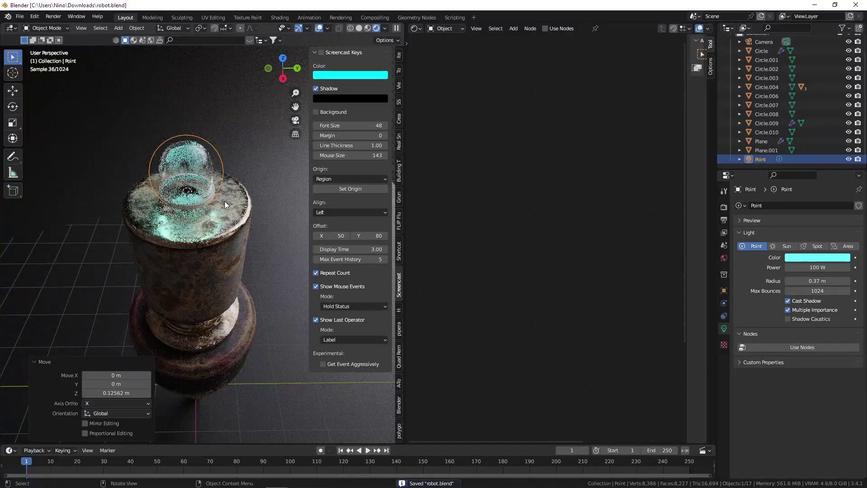
{"action": "left_click", "coordinate": [824, 268]}
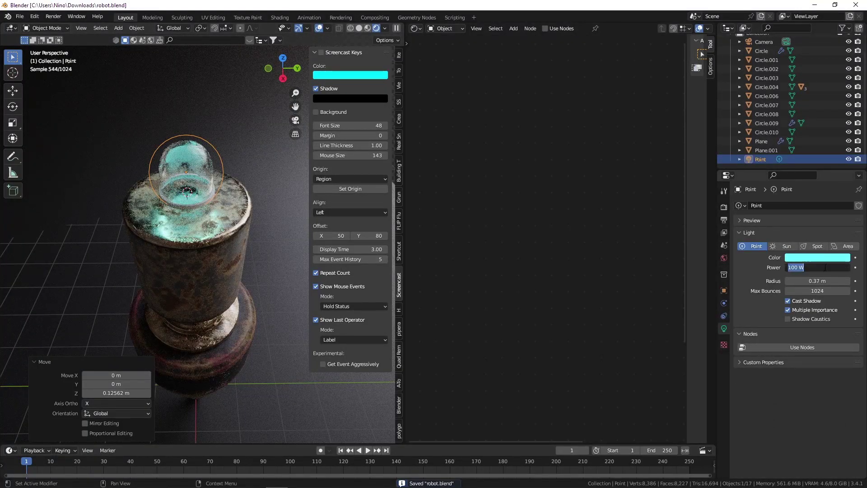
{"action": "type", "text": "1."}
{"action": "type", "text": "000"}
{"action": "key", "text": "Return"}
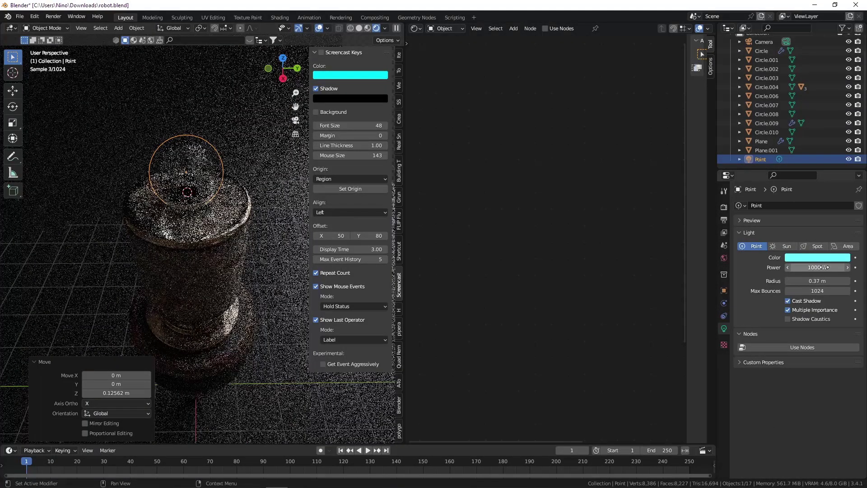
Select the backdrop plane, return to the camera view and lower its Principled BSDF roughness to 0.286
{"action": "left_click", "coordinate": [262, 156]}
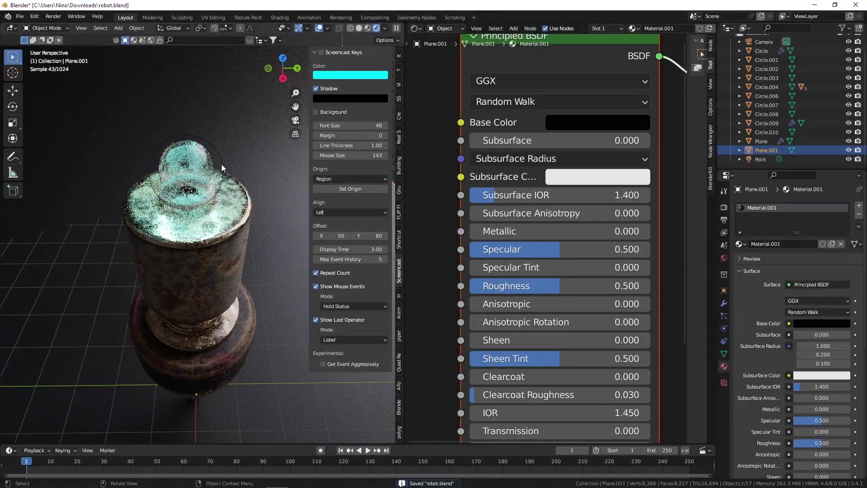
{"action": "middle_click_drag", "start_coordinate": [179, 207], "coordinate": [273, 189]}
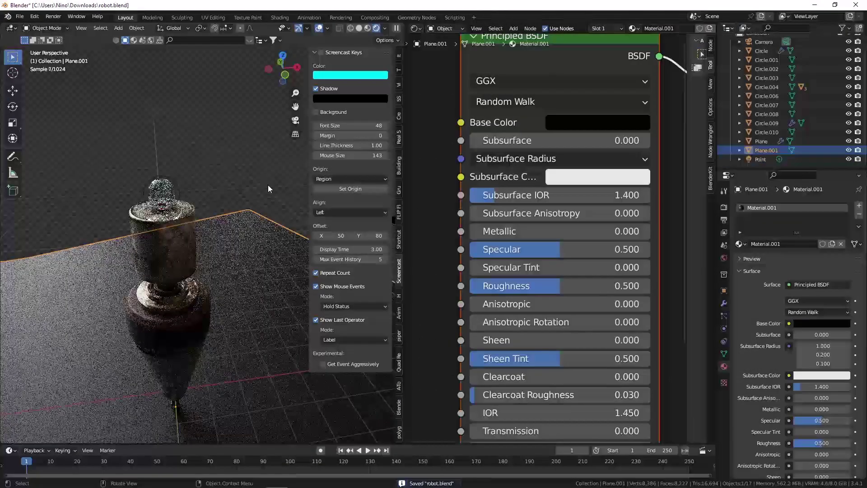
{"action": "key", "text": "KP_0"}
{"action": "scroll", "coordinate": [208, 203], "scroll_direction": "down", "scroll_amount": 8}
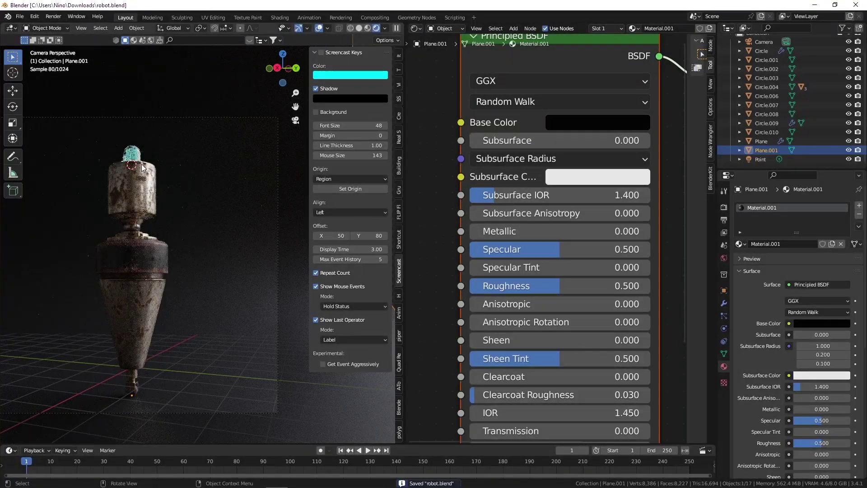
{"action": "middle_click_drag", "start_coordinate": [155, 165], "coordinate": [190, 168], "text": "shift"}
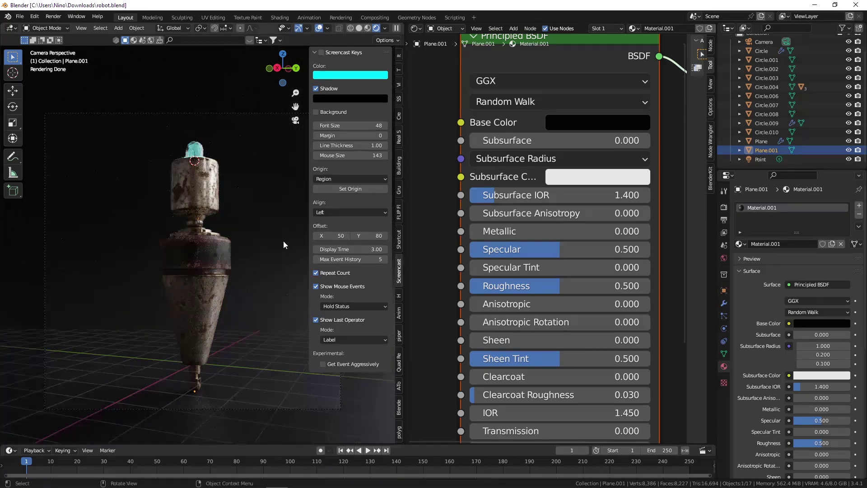
{"action": "scroll", "coordinate": [525, 210], "scroll_direction": "down", "scroll_amount": 3}
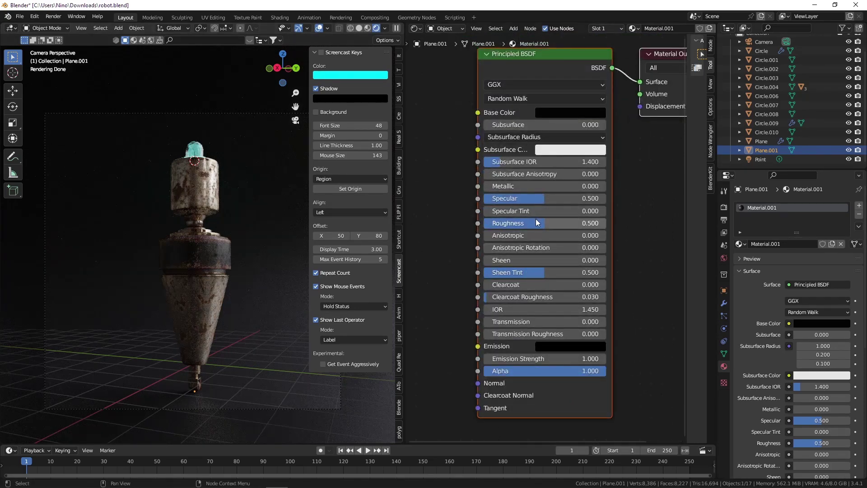
{"action": "left_click_drag", "start_coordinate": [537, 223], "coordinate": [516, 223]}
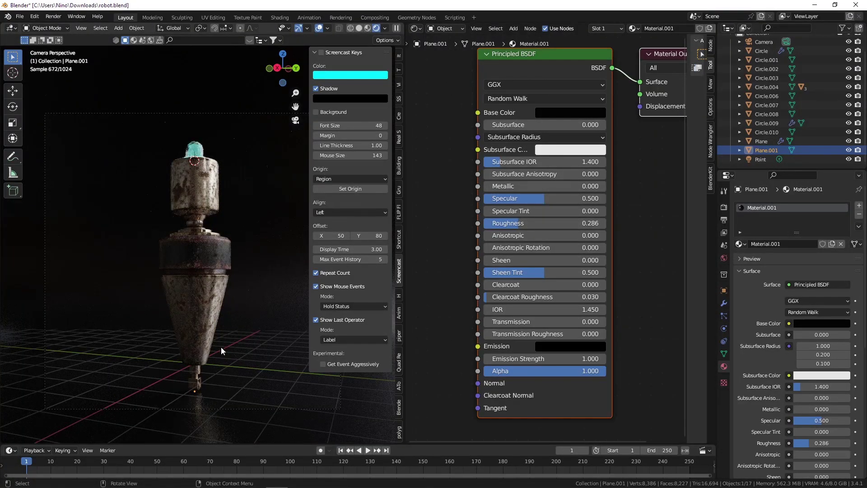
Set a render region around the camera frame, widen the 3D viewport, and save the file
{"action": "scroll", "coordinate": [219, 323], "scroll_direction": "down", "scroll_amount": 1}
{"action": "middle_click_drag", "start_coordinate": [128, 174], "coordinate": [83, 162], "text": "shift"}
{"action": "key", "text": "ctrl+b"}
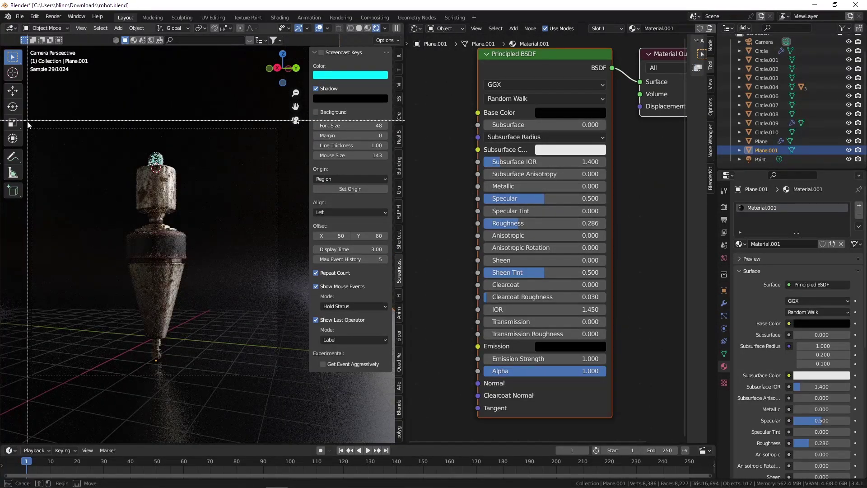
{"action": "left_click_drag", "start_coordinate": [27, 123], "coordinate": [289, 384]}
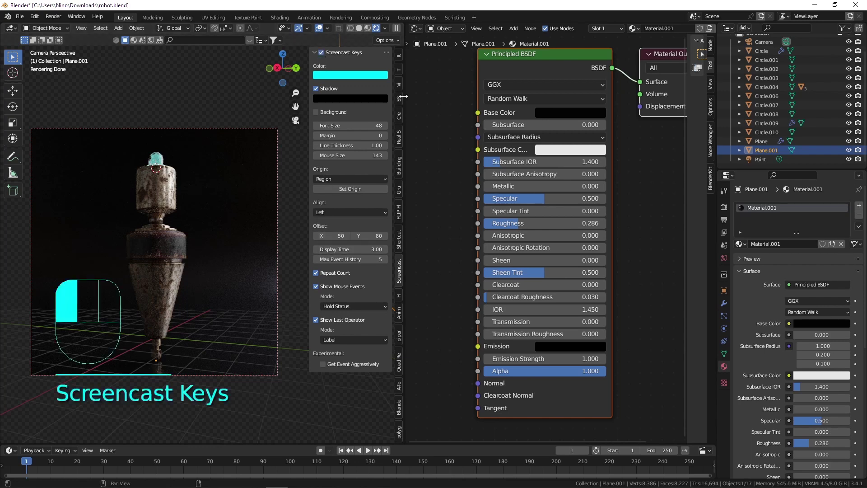
{"action": "left_click_drag", "start_coordinate": [403, 96], "coordinate": [552, 96]}
{"action": "key", "text": "ctrl+s"}
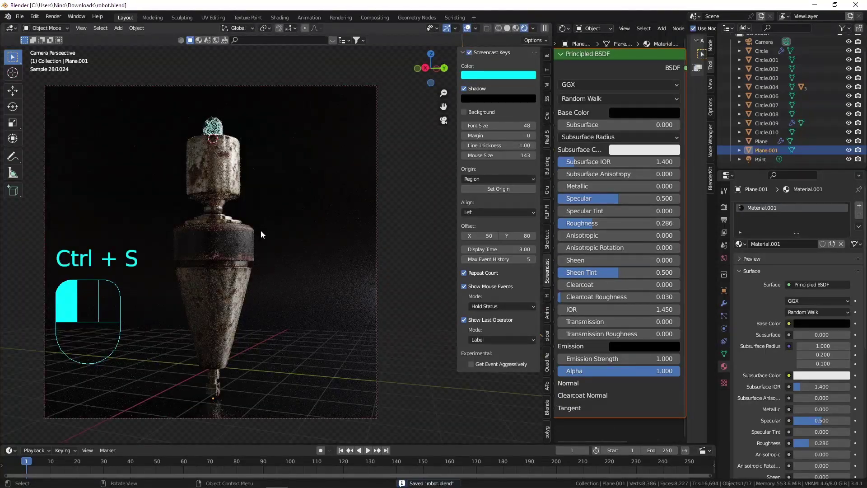
Lower the camera about 0.094 m along the global Z axis and save the file
{"action": "left_click", "coordinate": [230, 86]}
{"action": "key", "text": "g"}
{"action": "key", "text": "z"}
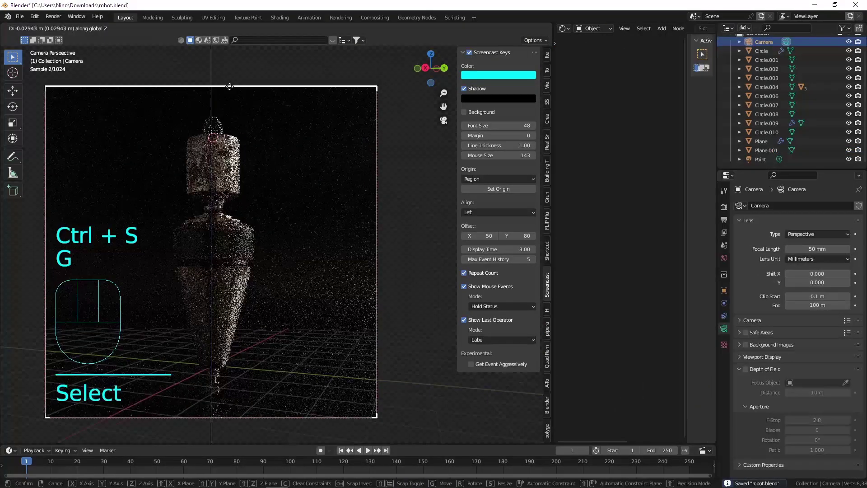
{"action": "left_click", "coordinate": [229, 91]}
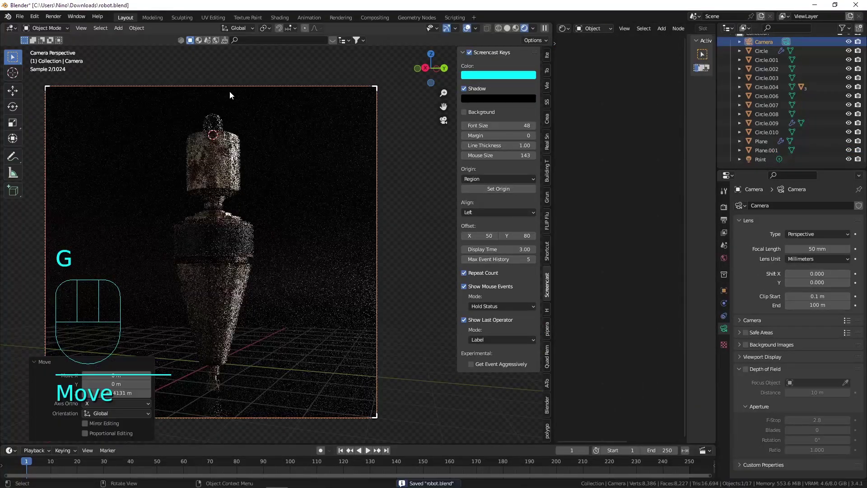
{"action": "key", "text": "ctrl+s"}
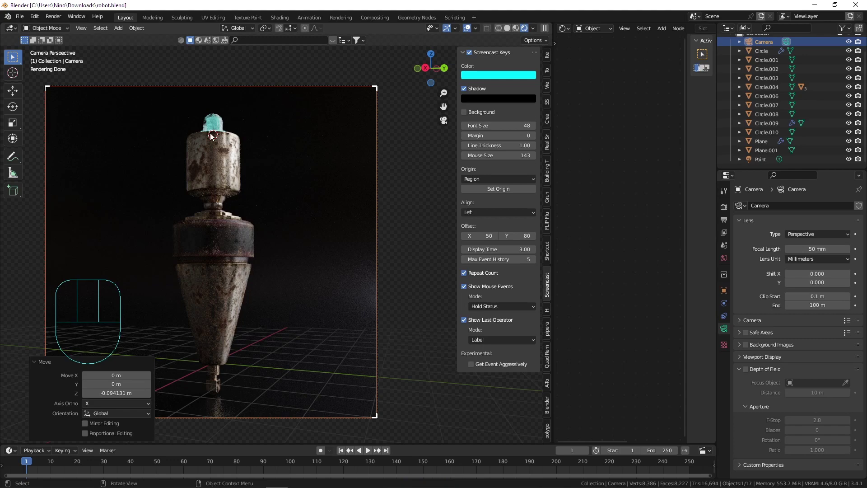
{"action": "key", "text": "ctrl+s"}
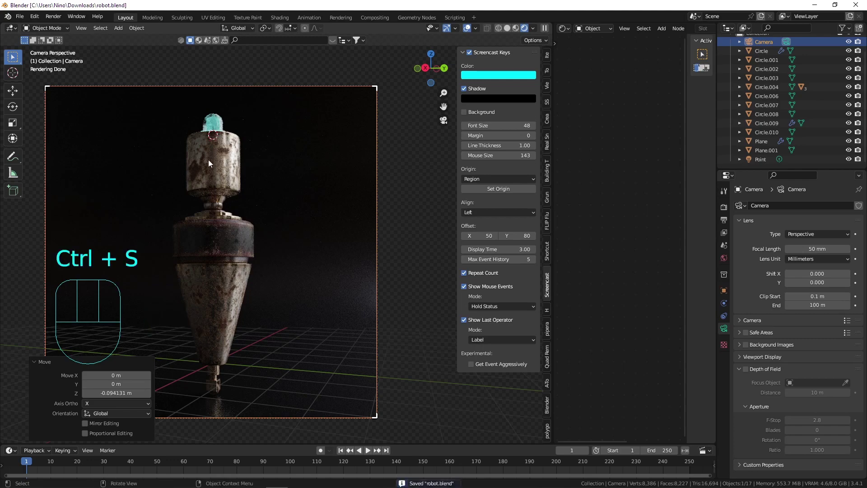
Switch the viewport to solid shading and select the robot's head cylinder, giving the shader editor more room
{"action": "scroll", "coordinate": [209, 162], "scroll_direction": "up", "scroll_amount": 2}
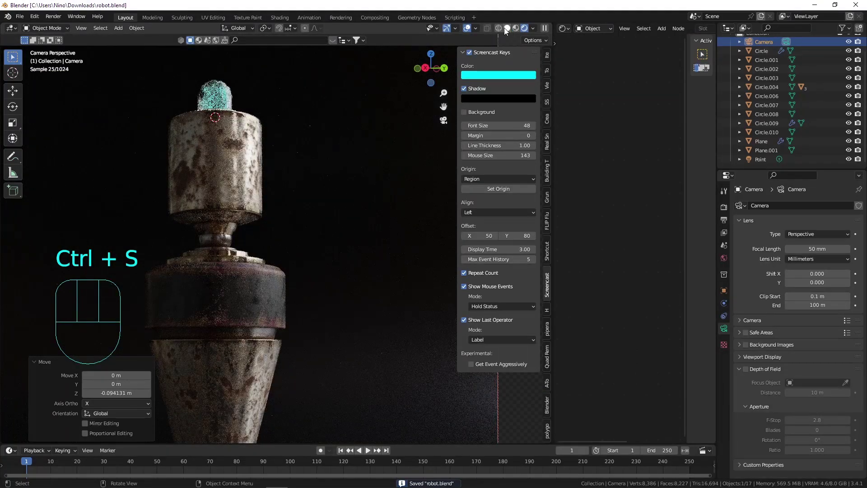
{"action": "left_click", "coordinate": [506, 28]}
{"action": "left_click_drag", "start_coordinate": [552, 128], "coordinate": [420, 134]}
{"action": "left_click", "coordinate": [190, 197]}
{"action": "scroll", "coordinate": [190, 197], "scroll_direction": "up", "scroll_amount": 2}
{"action": "scroll", "coordinate": [190, 196], "scroll_direction": "down", "scroll_amount": 4}
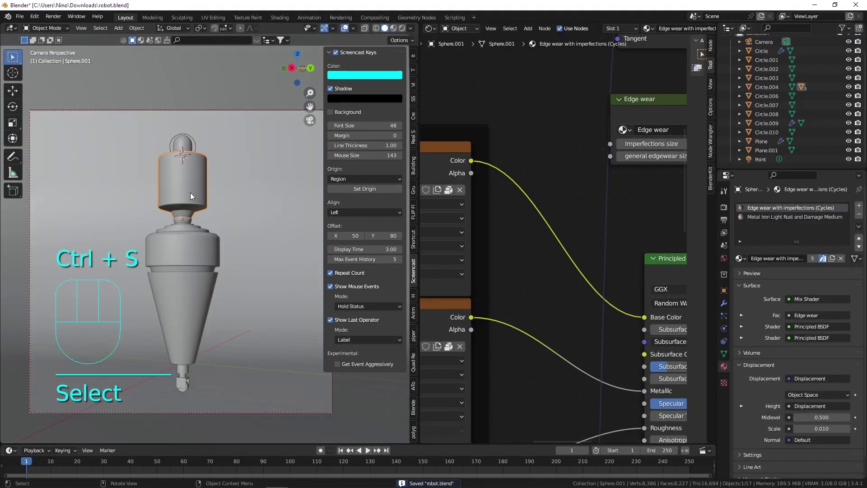
{"action": "mouse_move", "coordinate": [190, 192]}
{"action": "middle_mouse_down", "text": "shift"}
{"action": "mouse_move", "coordinate": [184, 211]}
{"action": "mouse_move", "coordinate": [188, 195]}
{"action": "middle_mouse_up", "text": "shift"}
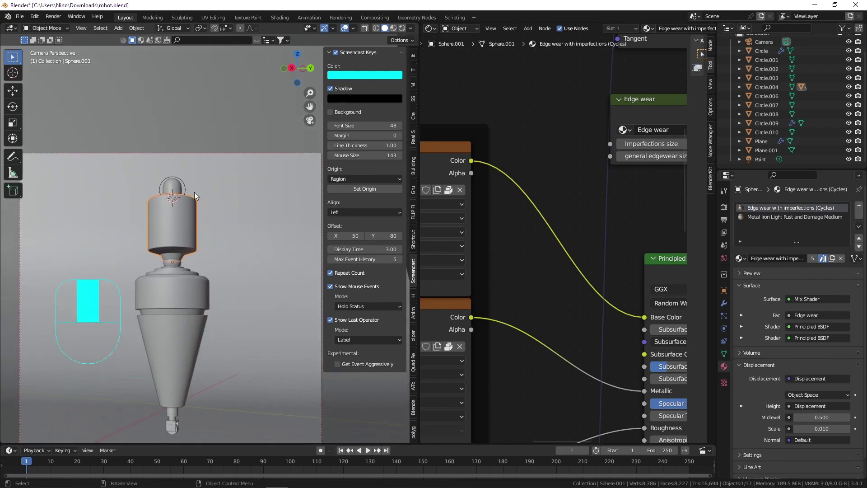
Select the head's "Edge wear with imperfections (Cycles)" material slot with its whole node tree in view and save the file
{"action": "scroll", "coordinate": [543, 145], "scroll_direction": "down", "scroll_amount": 1}
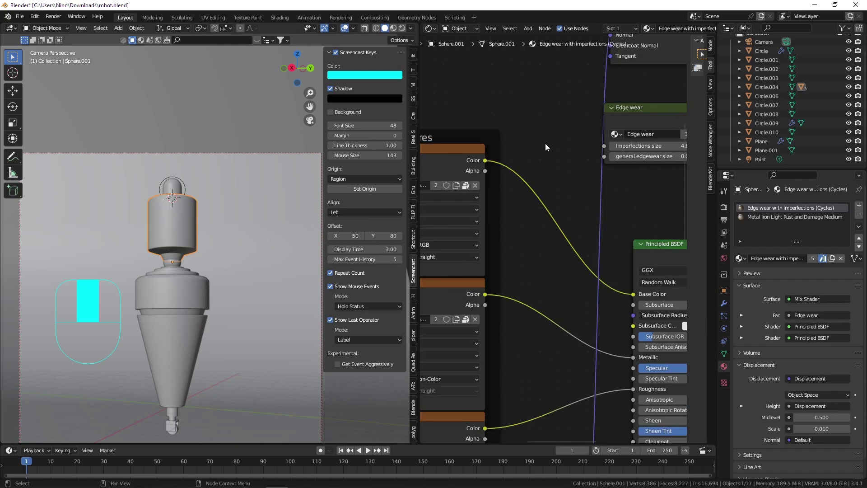
{"action": "scroll", "coordinate": [545, 143], "scroll_direction": "down", "scroll_amount": 5}
{"action": "scroll", "coordinate": [521, 147], "scroll_direction": "down", "scroll_amount": 4}
{"action": "scroll", "coordinate": [521, 147], "scroll_direction": "up", "scroll_amount": 4}
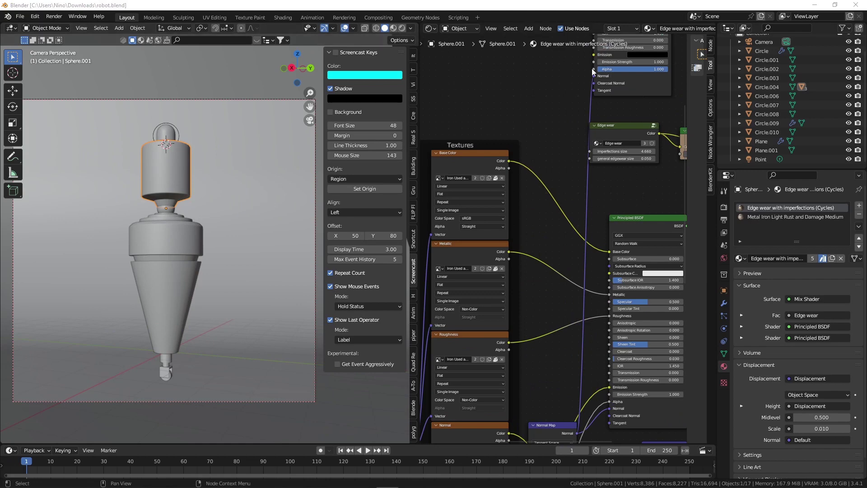
{"action": "scroll", "coordinate": [593, 135], "scroll_direction": "down", "scroll_amount": 6}
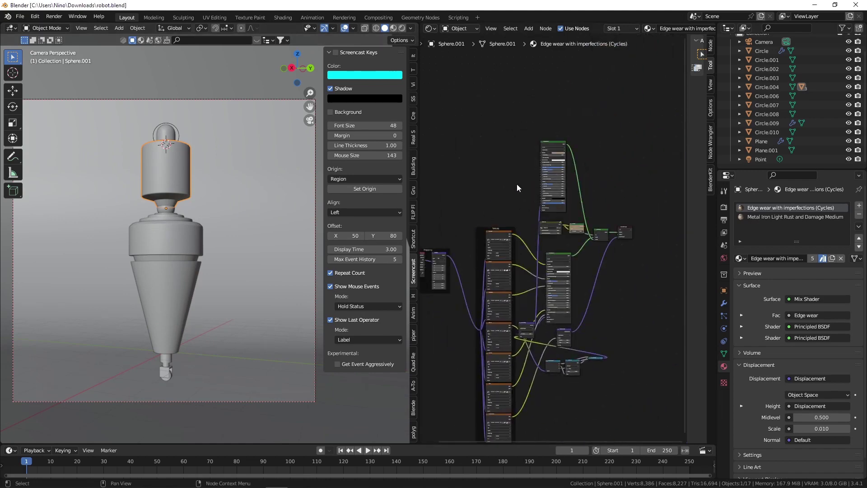
{"action": "left_click", "coordinate": [758, 208]}
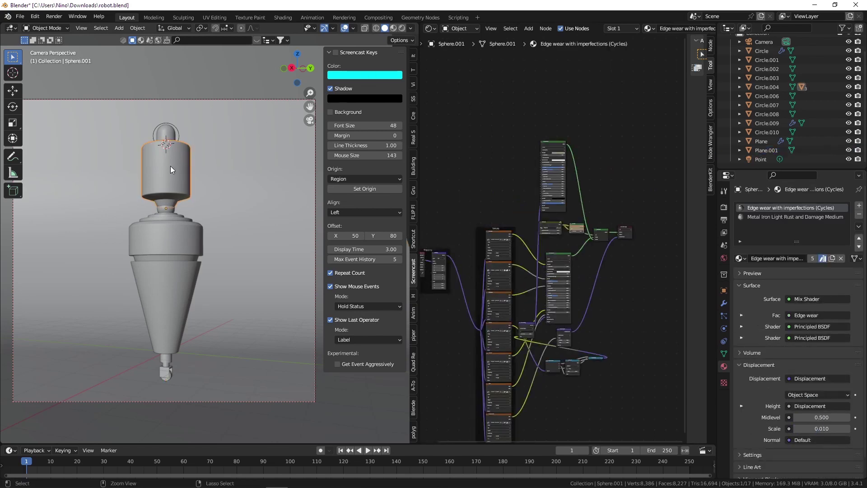
{"action": "key", "text": "ctrl+s"}
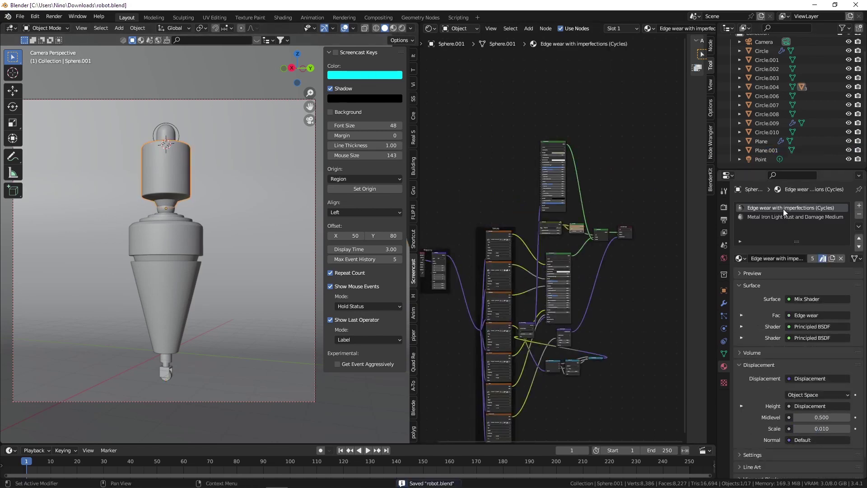
Add an Image Texture node in the empty area beside the upper Principled BSDF
{"action": "scroll", "coordinate": [517, 135], "scroll_direction": "up", "scroll_amount": 2}
{"action": "key", "text": "shift+a"}
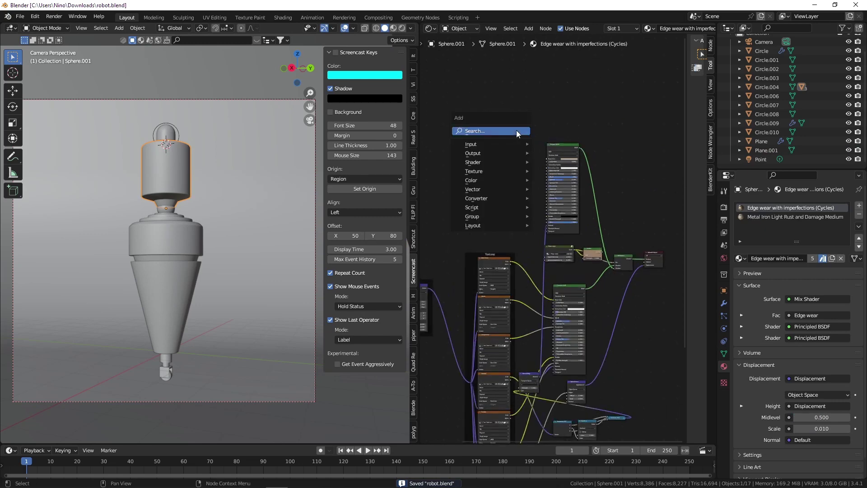
{"action": "left_click", "coordinate": [517, 131]}
{"action": "type", "text": "image"}
{"action": "key", "text": "Return"}
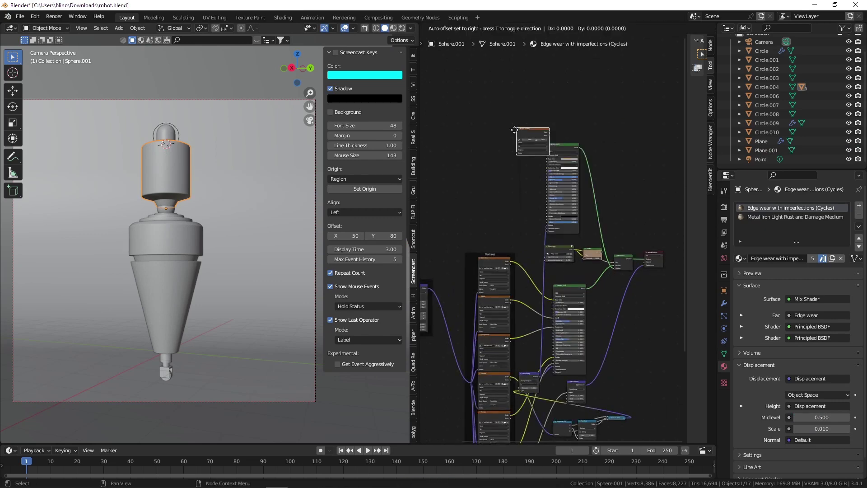
{"action": "left_click", "coordinate": [491, 170]}
{"action": "scroll", "coordinate": [492, 170], "scroll_direction": "up", "scroll_amount": 4}
{"action": "scroll", "coordinate": [492, 171], "scroll_direction": "up", "scroll_amount": 2}
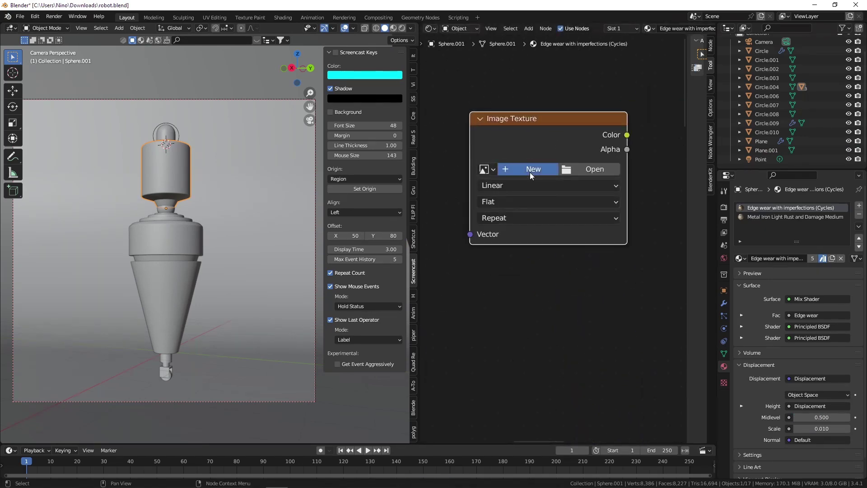
Create a blank black 4096 × 4096 px image in the new Image Texture node and name it Face
{"action": "left_click", "coordinate": [530, 172]}
{"action": "left_click", "coordinate": [536, 196]}
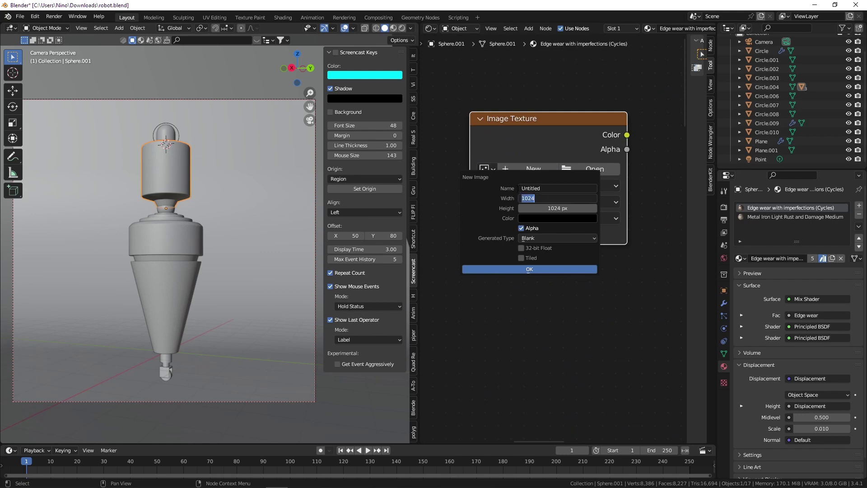
{"action": "type", "text": "4"}
{"action": "key", "text": "Tab"}
{"action": "type", "text": "409"}
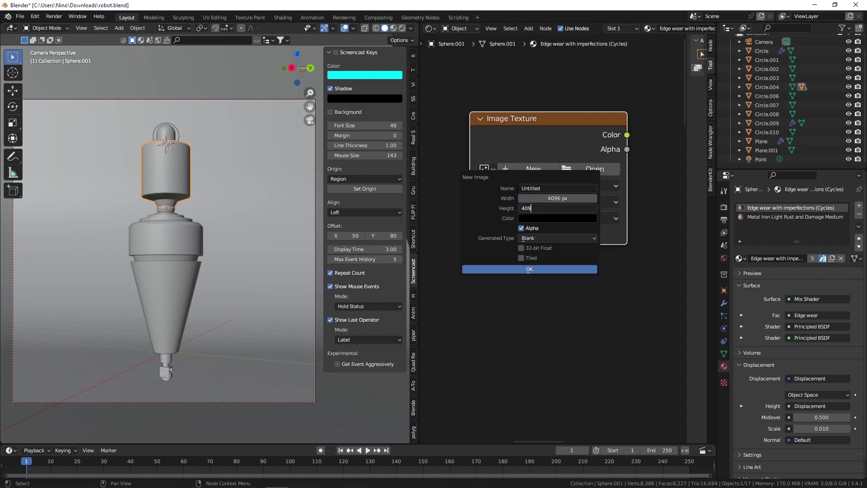
{"action": "type", "text": "6"}
{"action": "key", "text": "Tab"}
{"action": "key", "text": "Return"}
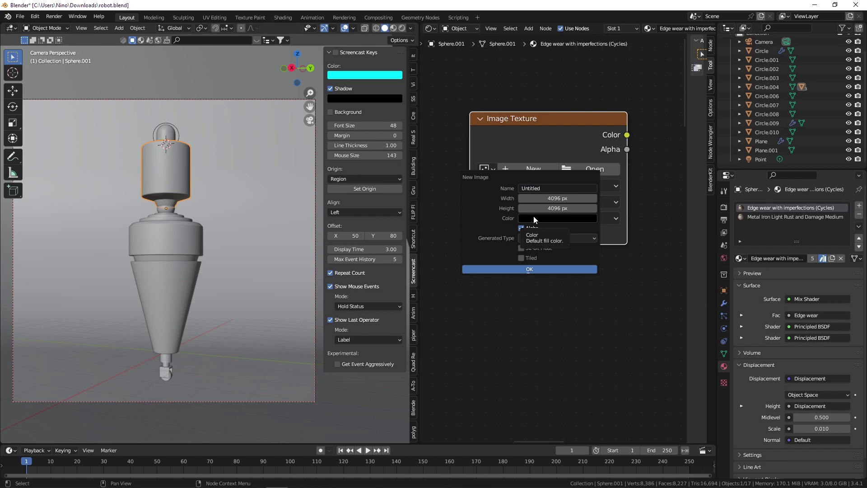
{"action": "left_click", "coordinate": [522, 268]}
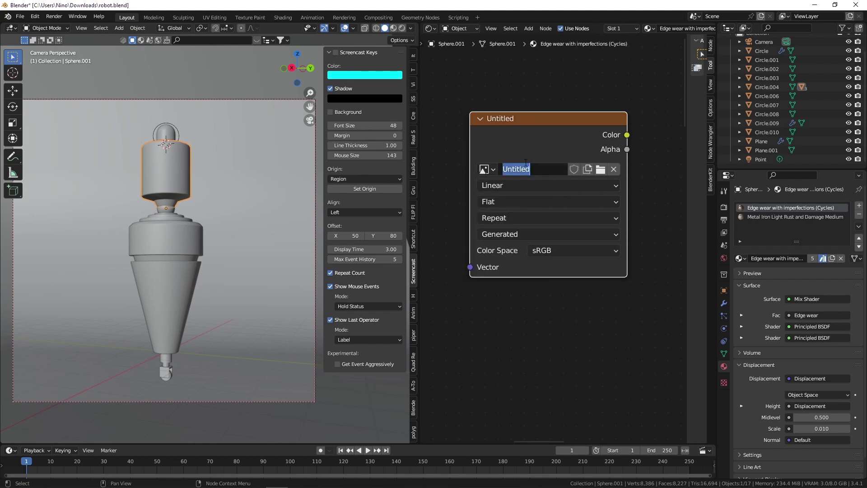
{"action": "type", "text": "Face"}
{"action": "key", "text": "Return"}
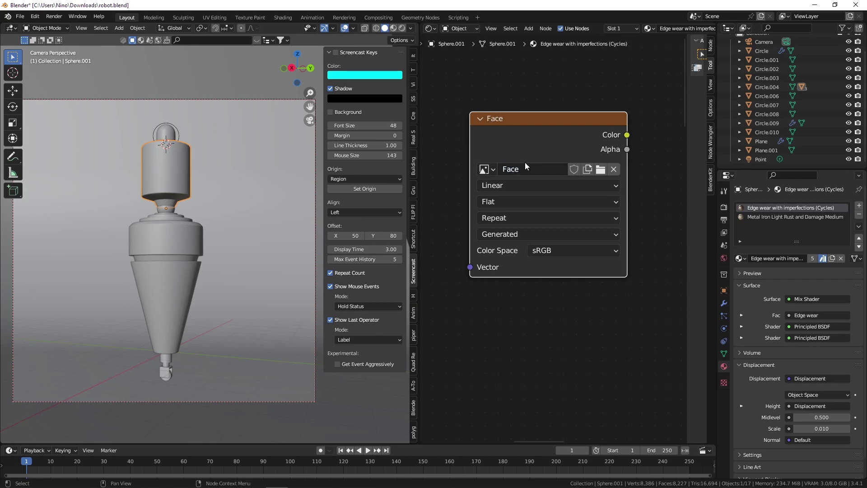
Replace the shader editor with an image editor, show the Face image and save it as Face.png in the Downloads folder
{"action": "left_click", "coordinate": [430, 28]}
{"action": "left_click", "coordinate": [452, 65]}
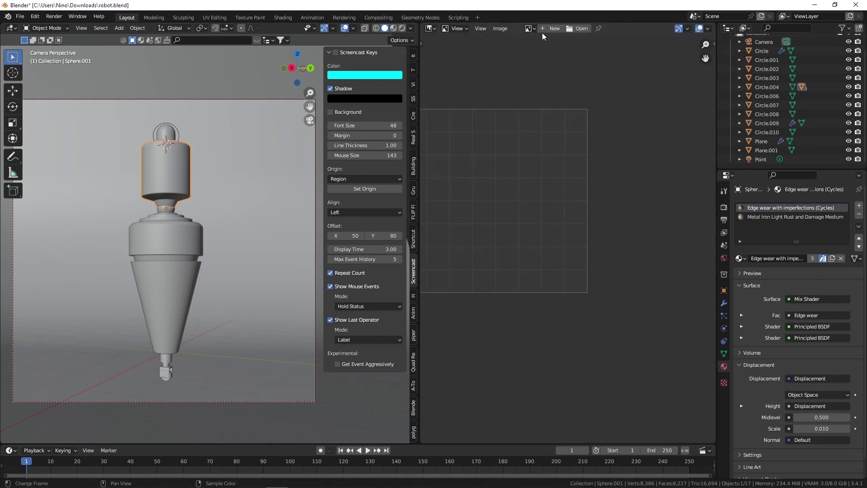
{"action": "left_click", "coordinate": [529, 29]}
{"action": "left_click", "coordinate": [529, 112]}
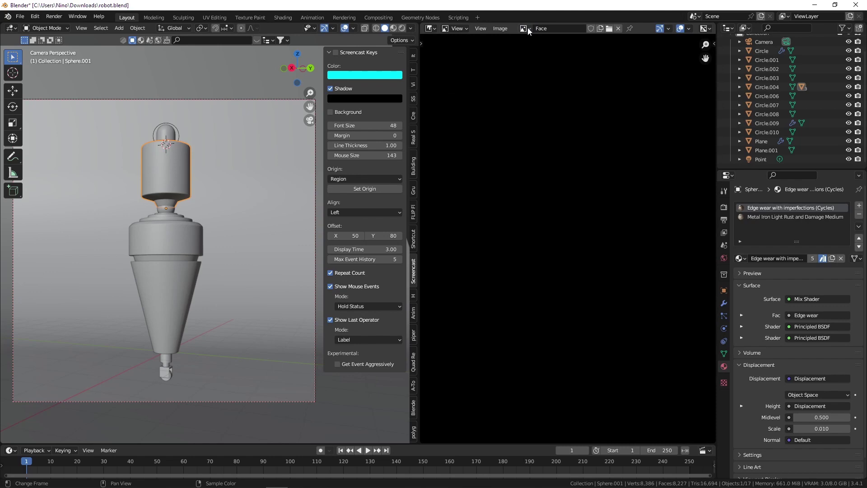
{"action": "left_click", "coordinate": [501, 29]}
{"action": "left_click", "coordinate": [513, 108]}
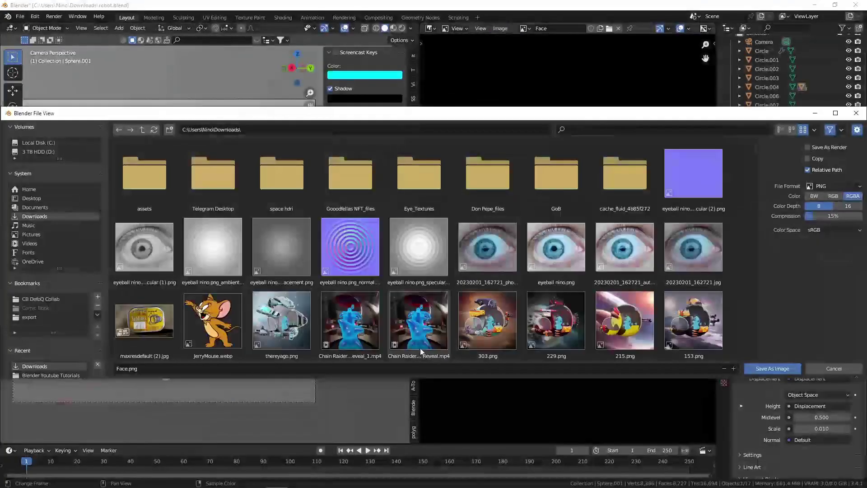
{"action": "key", "text": "Return"}
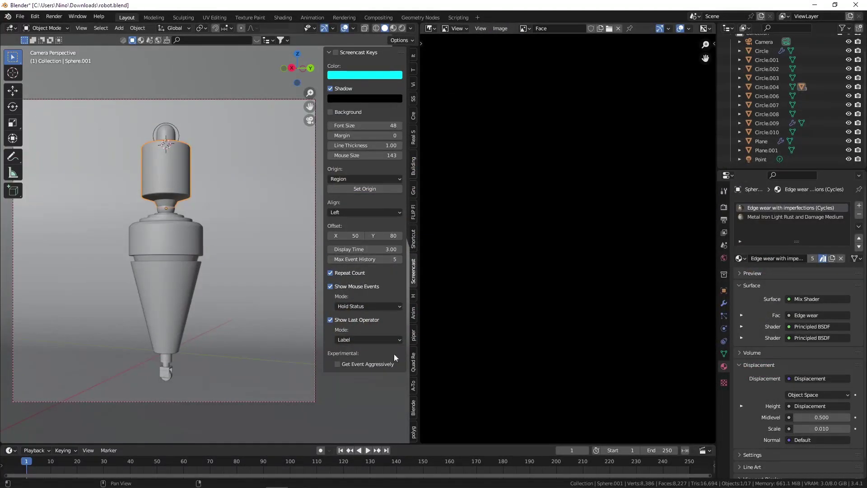
Widen the 3D viewport slightly, fit the Face image into the image editor area, and save the blend file
{"action": "scroll", "coordinate": [209, 213], "scroll_direction": "down", "scroll_amount": 2}
{"action": "scroll", "coordinate": [218, 201], "scroll_direction": "up", "scroll_amount": 2}
{"action": "scroll", "coordinate": [211, 204], "scroll_direction": "down", "scroll_amount": 1}
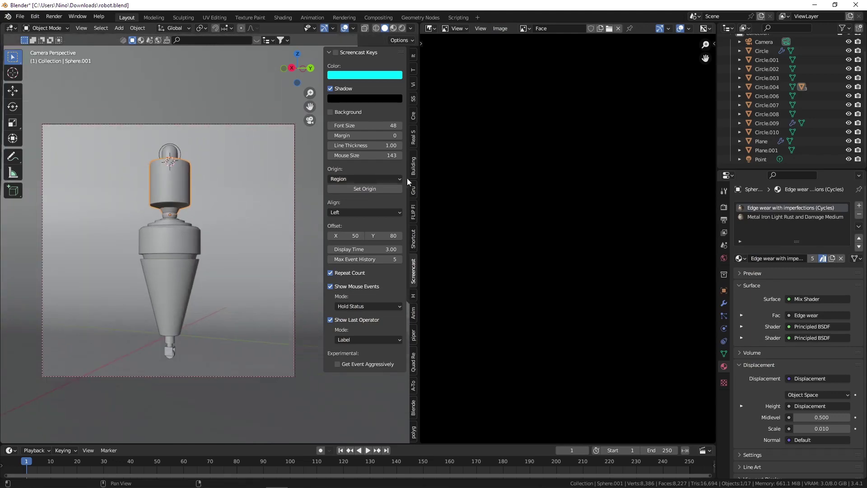
{"action": "left_click_drag", "start_coordinate": [420, 177], "coordinate": [441, 176]}
{"action": "scroll", "coordinate": [509, 182], "scroll_direction": "down", "scroll_amount": 5}
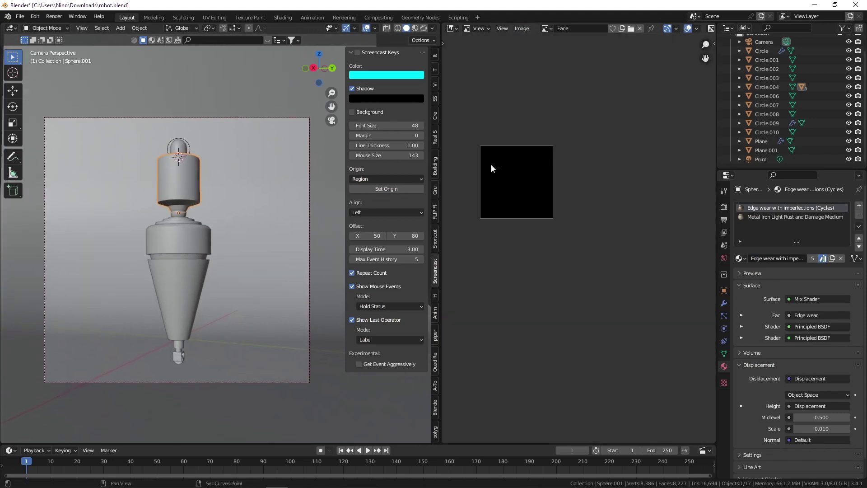
{"action": "scroll", "coordinate": [583, 184], "scroll_direction": "up", "scroll_amount": 3}
{"action": "middle_click_drag", "start_coordinate": [491, 163], "coordinate": [586, 186]}
{"action": "scroll", "coordinate": [586, 185], "scroll_direction": "up", "scroll_amount": 2}
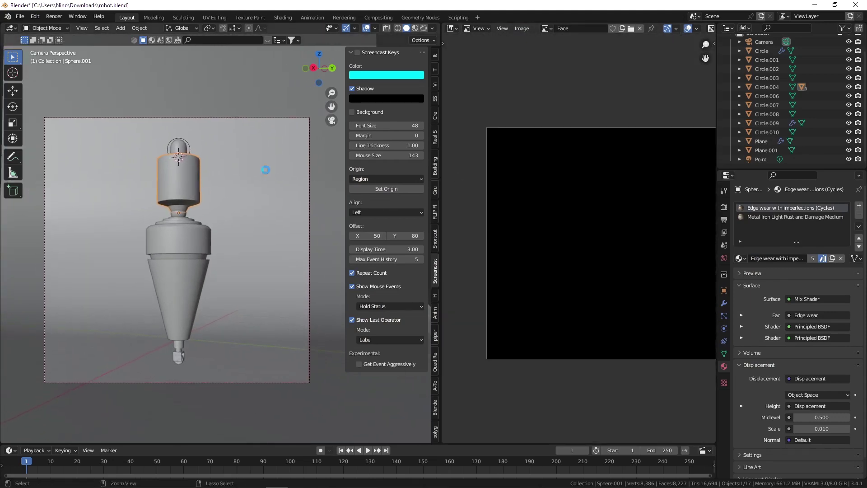
{"action": "key", "text": "ctrl+s"}
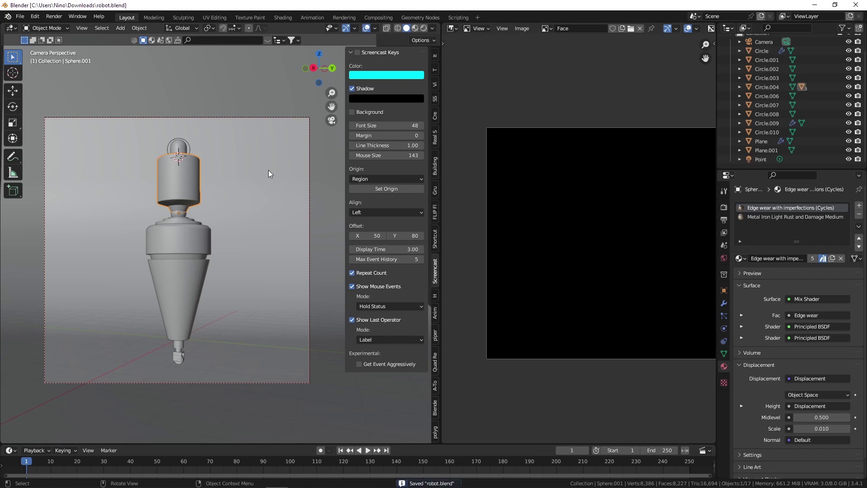
Bring the whole Face image into view and save the image to its existing file
{"action": "scroll", "coordinate": [522, 131], "scroll_direction": "down", "scroll_amount": 2}
{"action": "middle_click_drag", "start_coordinate": [522, 131], "coordinate": [525, 125]}
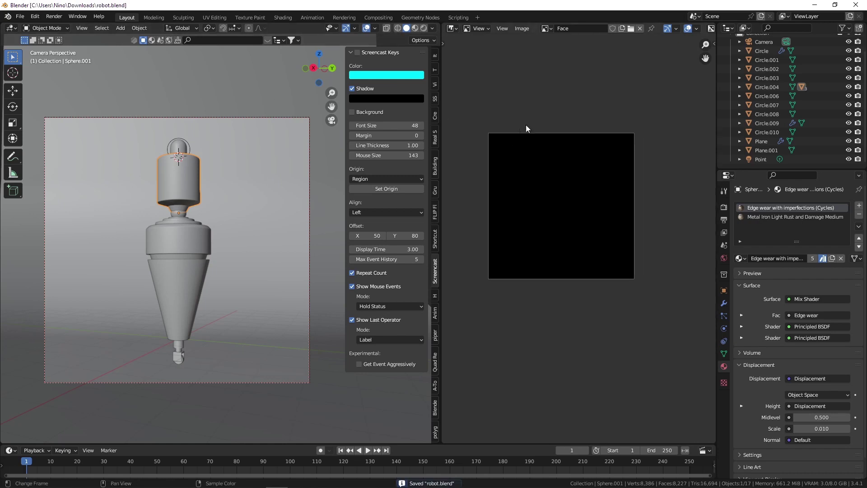
{"action": "scroll", "coordinate": [526, 125], "scroll_direction": "up", "scroll_amount": 1}
{"action": "left_click", "coordinate": [522, 29]}
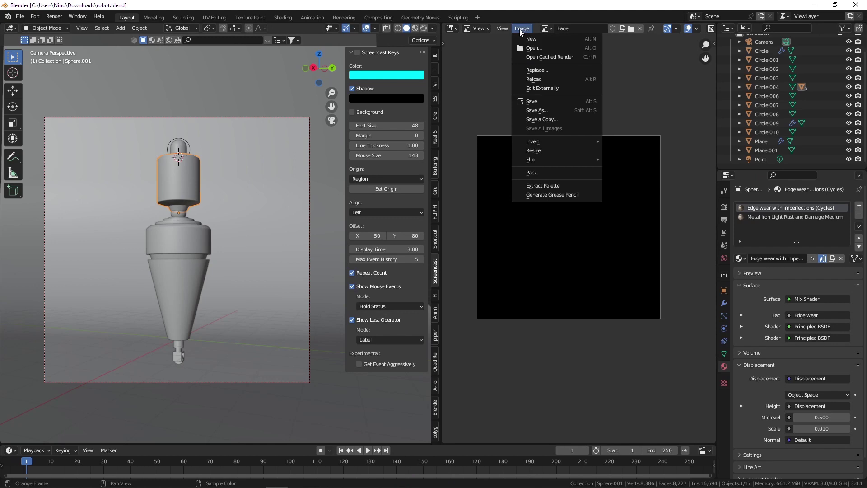
{"action": "left_click", "coordinate": [532, 102]}
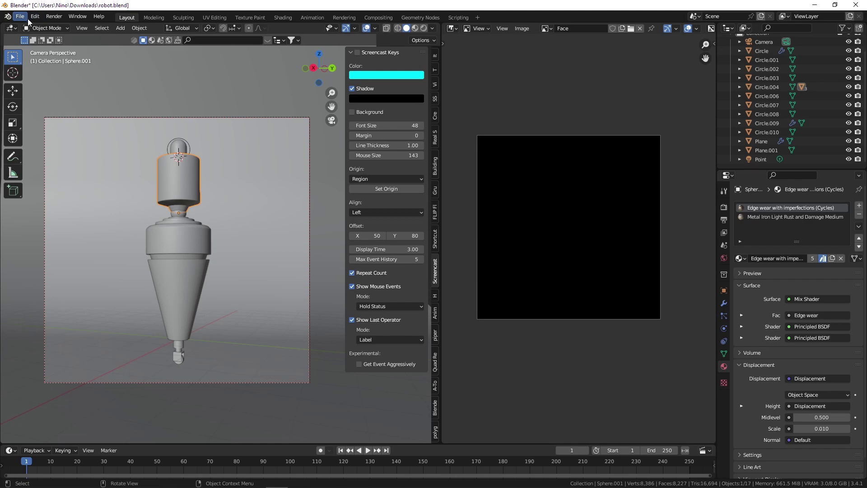
Switch the head to Texture Paint mode and check its Face image texture node before returning to the image editor
{"action": "left_click", "coordinate": [39, 29]}
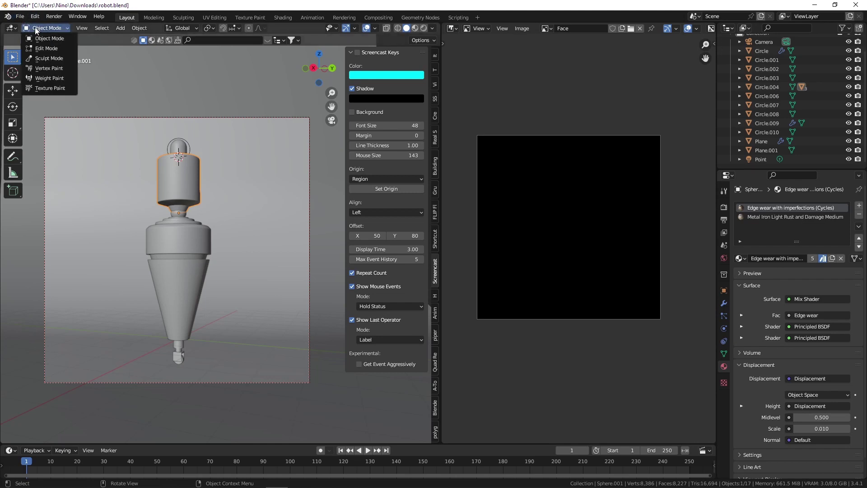
{"action": "left_click", "coordinate": [57, 90]}
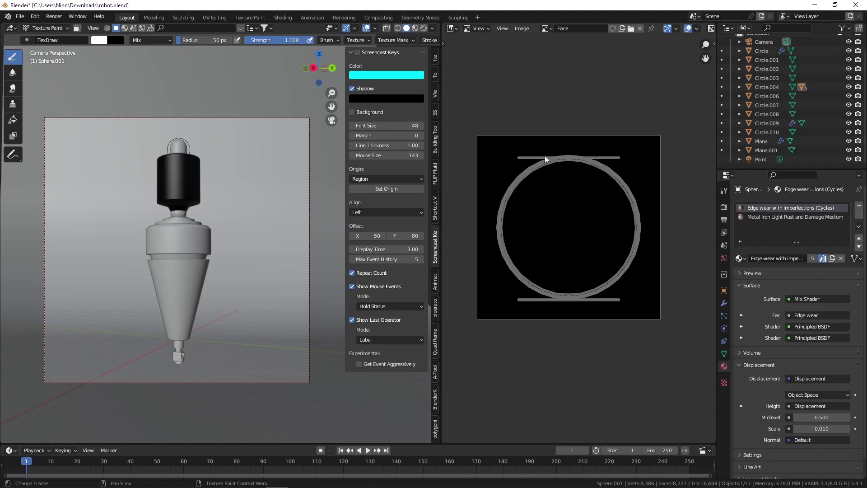
{"action": "left_click", "coordinate": [452, 28]}
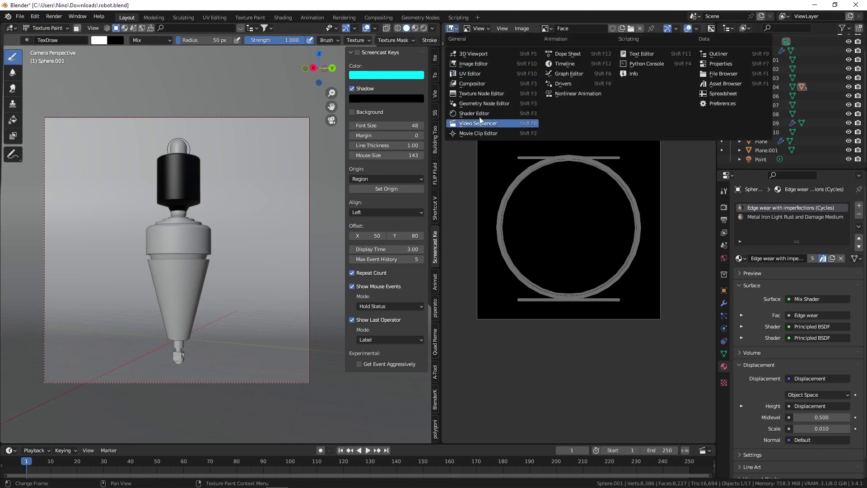
{"action": "left_click", "coordinate": [521, 112]}
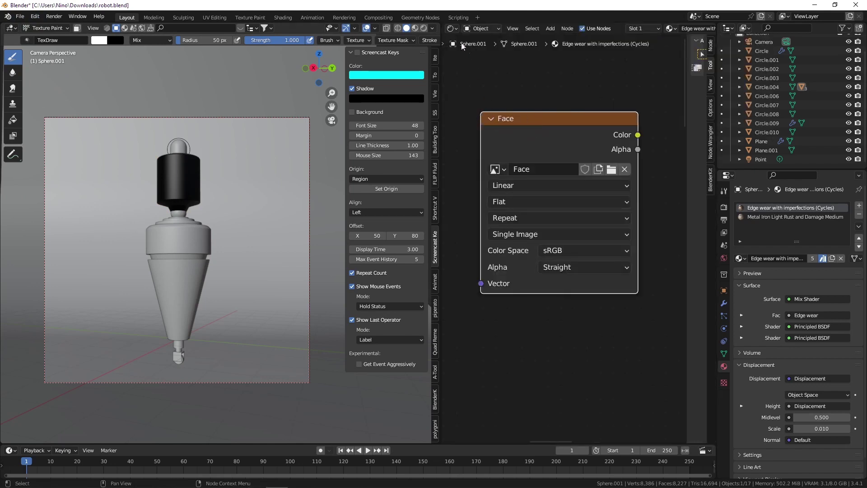
{"action": "left_click", "coordinate": [452, 29]}
{"action": "left_click", "coordinate": [473, 64]}
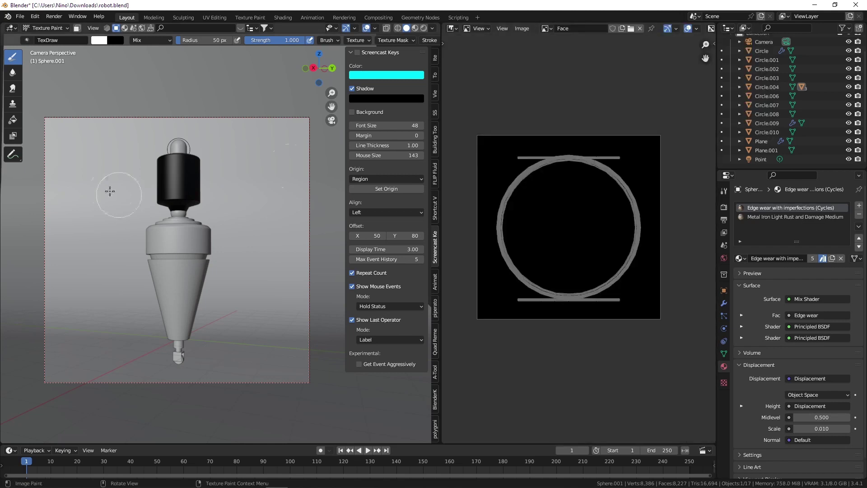
Try painting broad white strokes across the front of the head and undo them
{"action": "scroll", "coordinate": [175, 172], "scroll_direction": "up", "scroll_amount": 5}
{"action": "scroll", "coordinate": [175, 171], "scroll_direction": "up", "scroll_amount": 2}
{"action": "mouse_move", "coordinate": [185, 189]}
{"action": "left_mouse_down"}
{"action": "mouse_move", "coordinate": [213, 194]}
{"action": "mouse_move", "coordinate": [244, 162]}
{"action": "mouse_move", "coordinate": [158, 185]}
{"action": "mouse_move", "coordinate": [206, 228]}
{"action": "mouse_move", "coordinate": [180, 194]}
{"action": "mouse_move", "coordinate": [194, 184]}
{"action": "mouse_move", "coordinate": [165, 170]}
{"action": "mouse_move", "coordinate": [203, 155]}
{"action": "mouse_move", "coordinate": [181, 135]}
{"action": "mouse_move", "coordinate": [217, 183]}
{"action": "mouse_move", "coordinate": [191, 175]}
{"action": "left_mouse_up"}
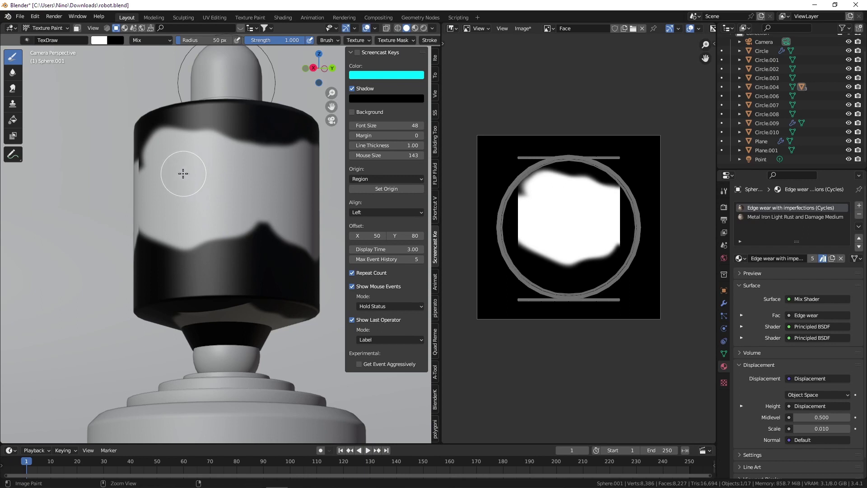
{"action": "key", "text": "ctrl+z"}
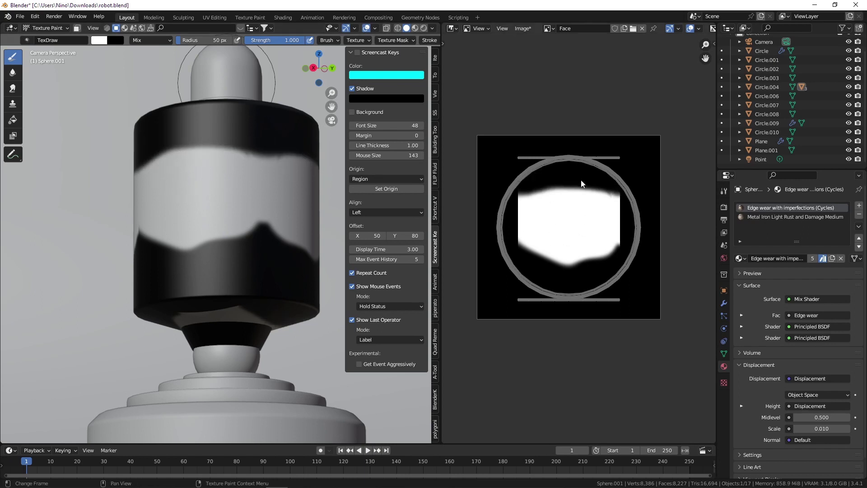
{"action": "key", "text": "ctrl+z"}
{"action": "middle_click_drag", "start_coordinate": [218, 170], "coordinate": [221, 210]}
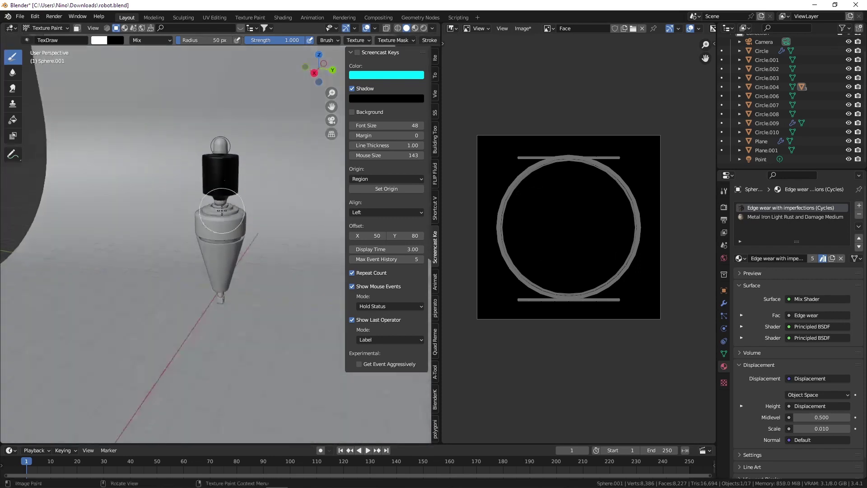
{"action": "scroll", "coordinate": [211, 175], "scroll_direction": "up", "scroll_amount": 5}
{"action": "key", "text": "Tab"}
{"action": "key", "text": "Tab"}
{"action": "mouse_move", "coordinate": [218, 165]}
{"action": "middle_mouse_down", "text": "shift"}
{"action": "mouse_move", "coordinate": [199, 167]}
{"action": "mouse_move", "coordinate": [237, 169]}
{"action": "middle_mouse_up", "text": "shift"}
{"action": "key", "text": "Tab"}
{"action": "key", "text": "Tab"}
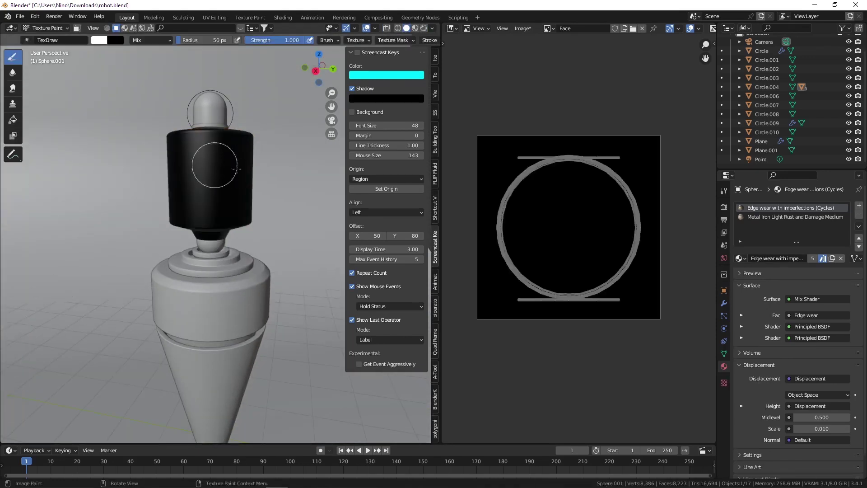
Add a second UV map to the head mesh and name it Face
{"action": "left_click", "coordinate": [724, 354]}
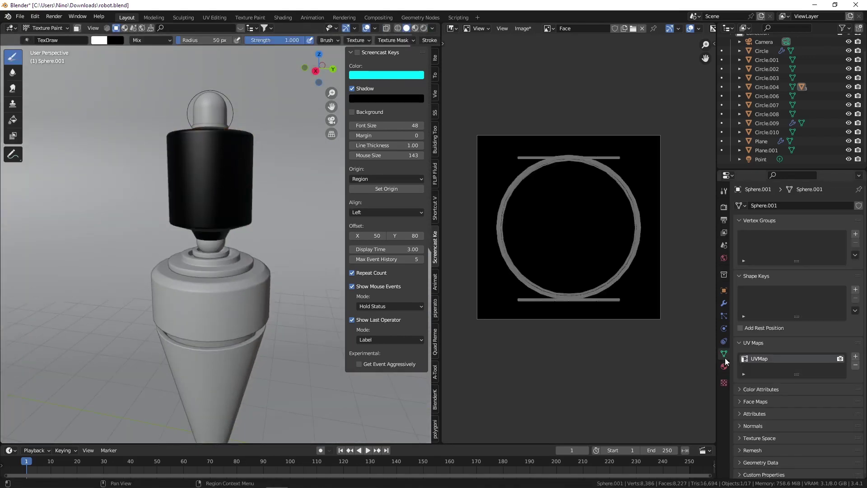
{"action": "left_click", "coordinate": [855, 357]}
{"action": "double_click", "coordinate": [769, 368]}
{"action": "type", "text": "Face"}
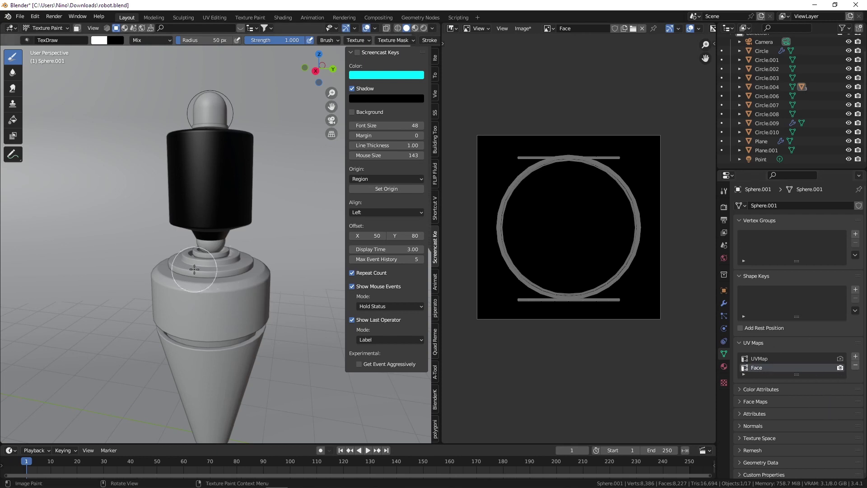
Select the ring of side faces on the head in Edit Mode, unwrap it and show the layout in the UV editor
{"action": "key", "text": "Tab"}
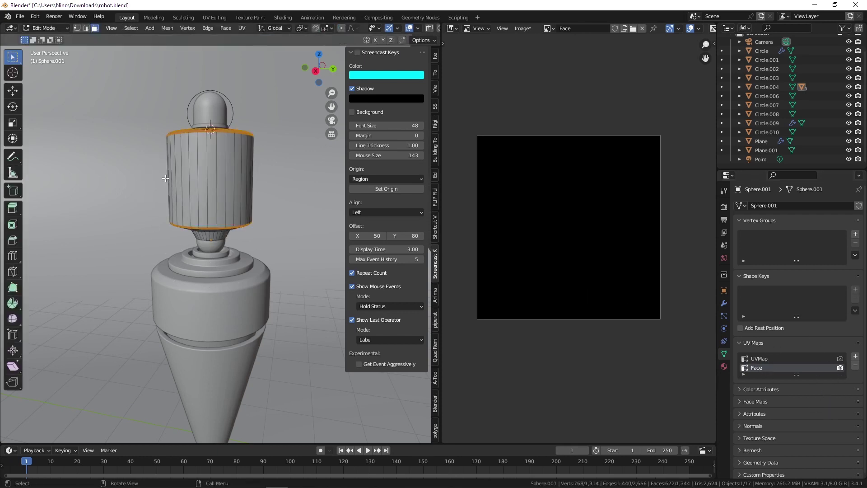
{"action": "left_click", "coordinate": [211, 169], "text": "alt"}
{"action": "scroll", "coordinate": [194, 162], "scroll_direction": "up", "scroll_amount": 6}
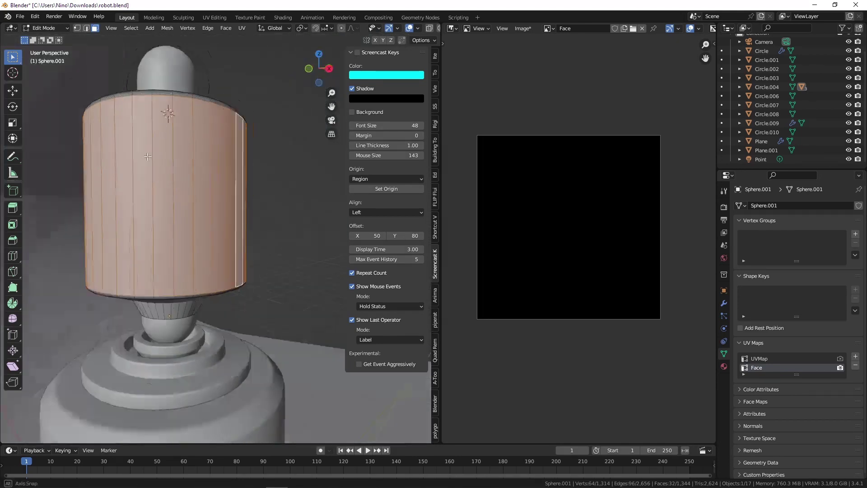
{"action": "key", "text": "u"}
{"action": "left_click", "coordinate": [173, 165]}
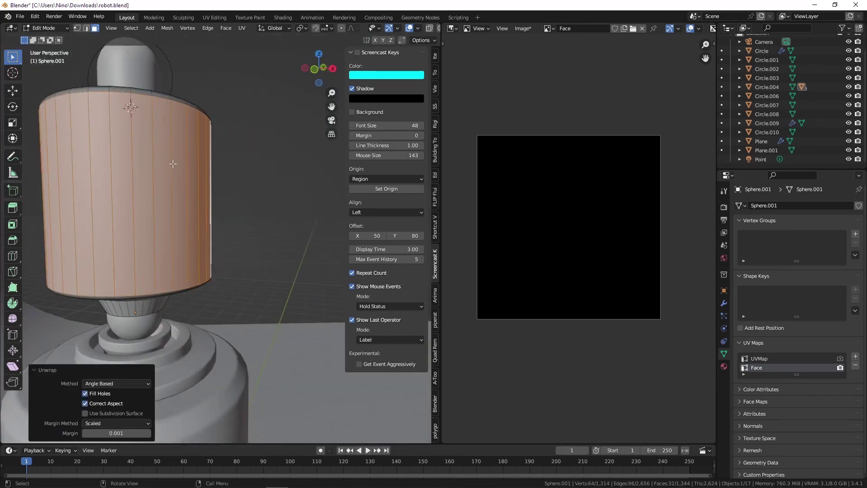
{"action": "left_click", "coordinate": [452, 29]}
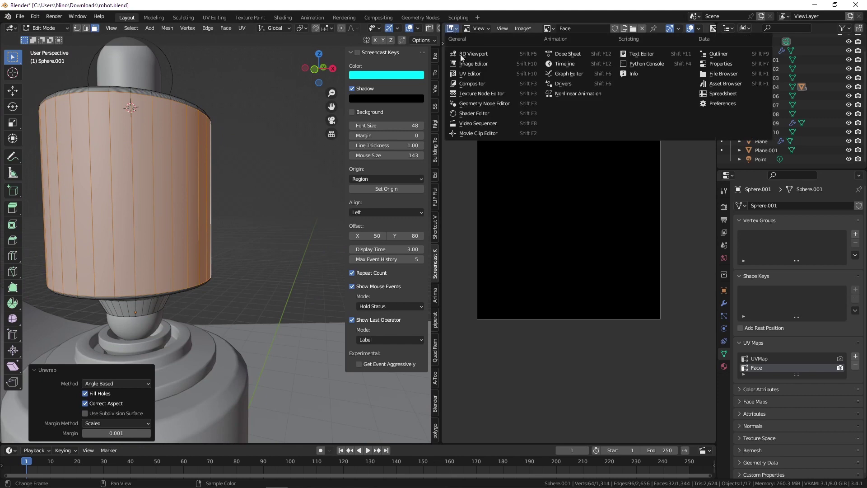
{"action": "left_click", "coordinate": [469, 73]}
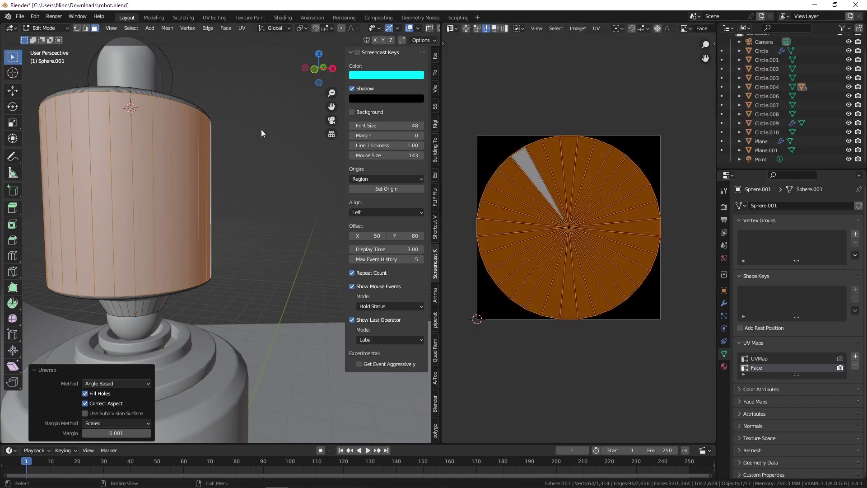
Mark one vertical edge on the back of the head's cylindrical side as a seam
{"action": "middle_click_drag", "start_coordinate": [158, 124], "coordinate": [257, 143]}
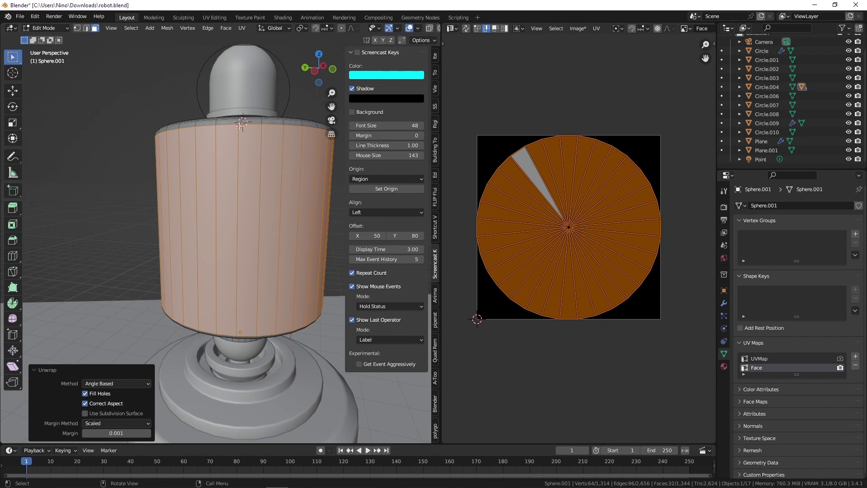
{"action": "left_click", "coordinate": [243, 160]}
{"action": "key", "text": "2"}
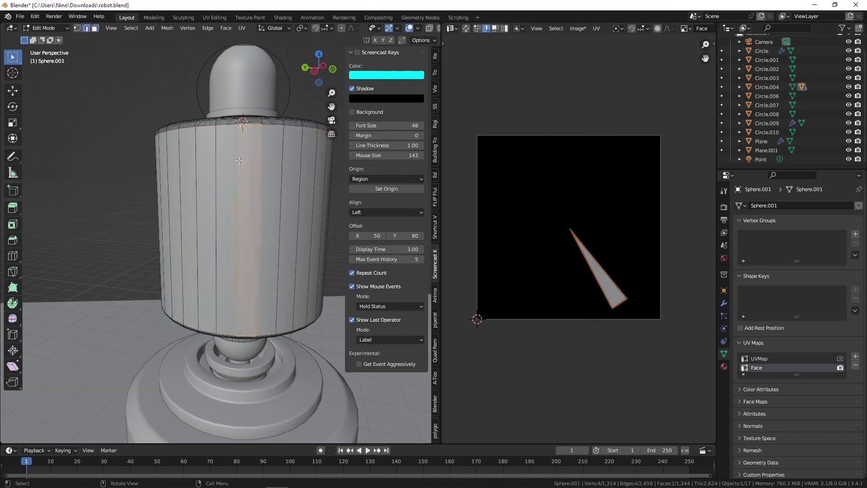
{"action": "left_click", "coordinate": [239, 148]}
{"action": "right_click", "coordinate": [243, 197]}
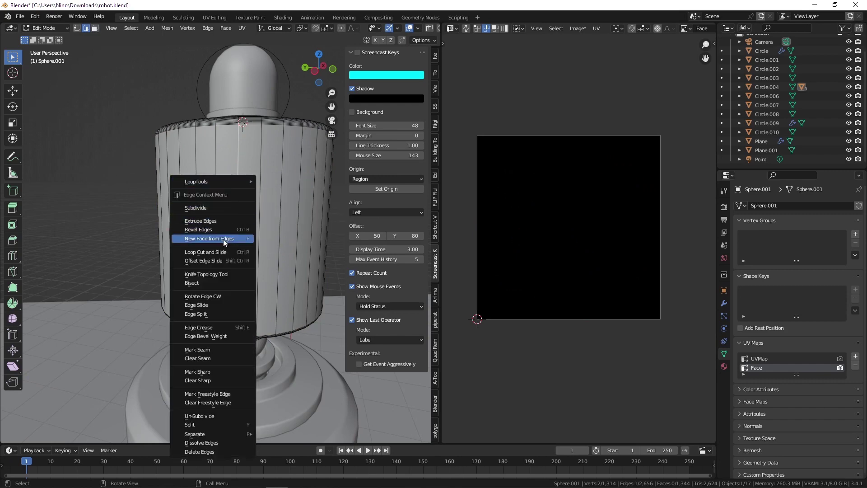
{"action": "left_click", "coordinate": [205, 350]}
Reselect the full ring of side faces on the head and unwrap it again using the seam
{"action": "key", "text": "3"}
{"action": "left_click", "coordinate": [238, 202], "text": "alt"}
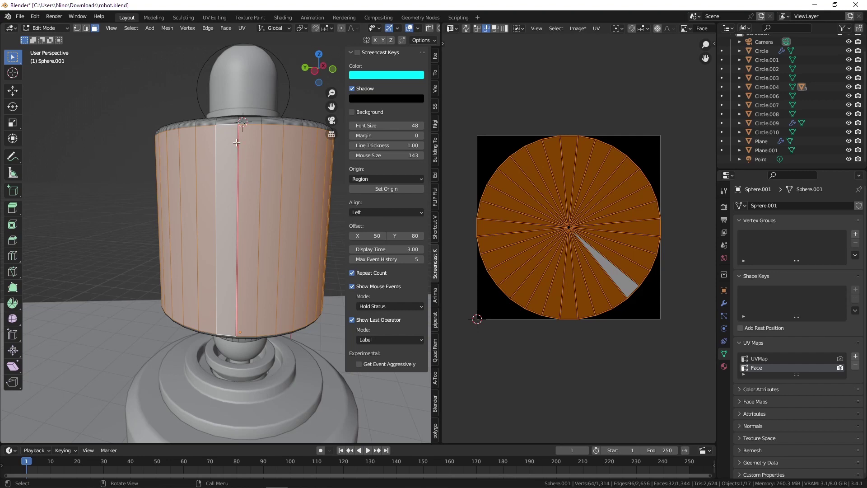
{"action": "key", "text": "u"}
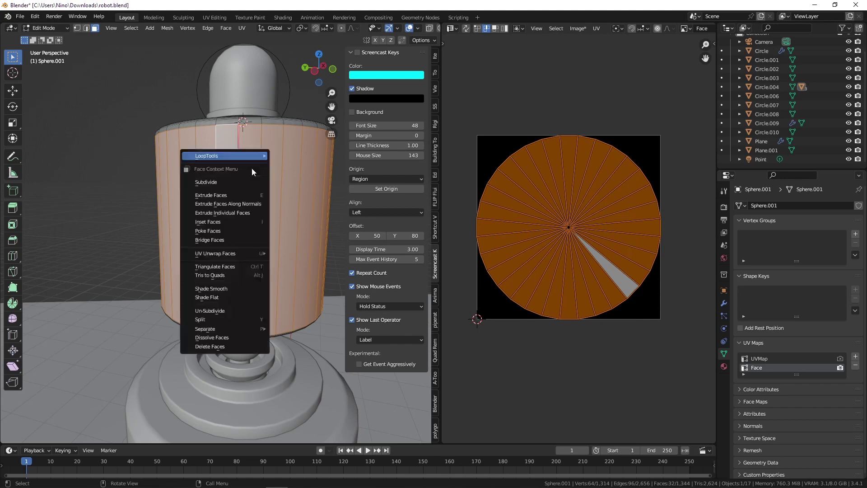
{"action": "key", "text": "u"}
{"action": "left_click", "coordinate": [291, 117]}
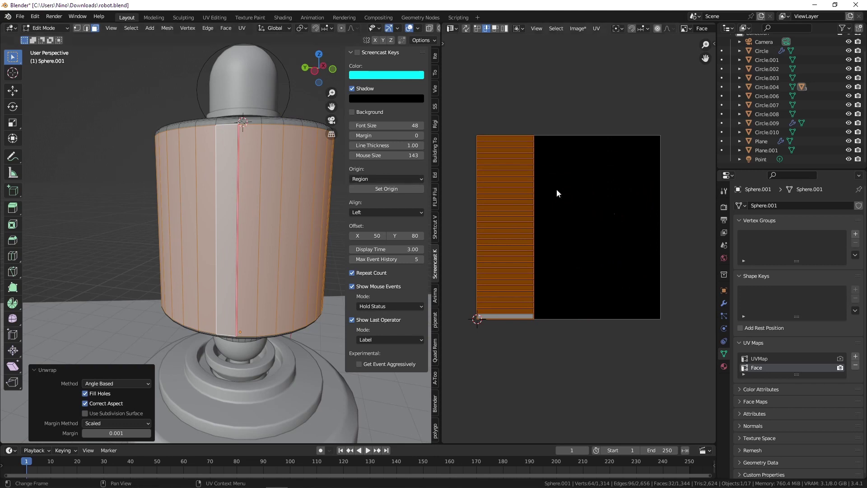
Show the head in right orthographic view, then rotate the UV strip to horizontal and centre it across the Face image
{"action": "scroll", "coordinate": [556, 194], "scroll_direction": "up", "scroll_amount": 3}
{"action": "scroll", "coordinate": [546, 159], "scroll_direction": "down", "scroll_amount": 4}
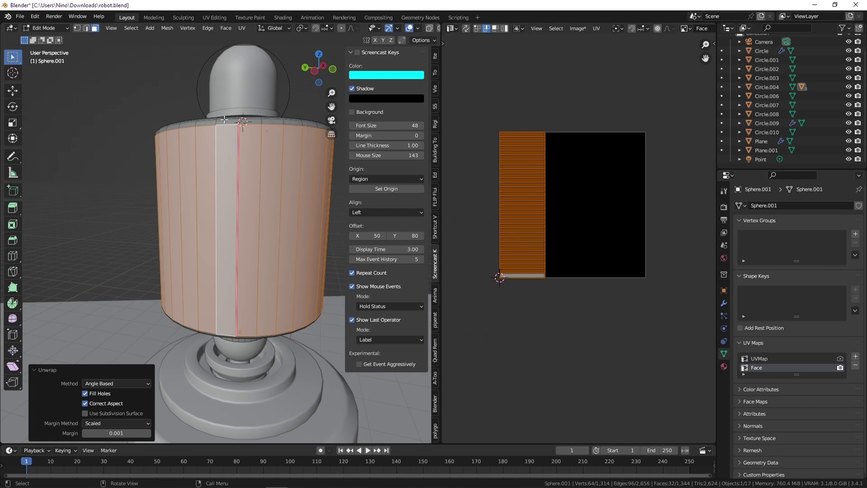
{"action": "key", "text": "KP_3"}
{"action": "key", "text": "KP_1"}
{"action": "scroll", "coordinate": [240, 177], "scroll_direction": "down", "scroll_amount": 8}
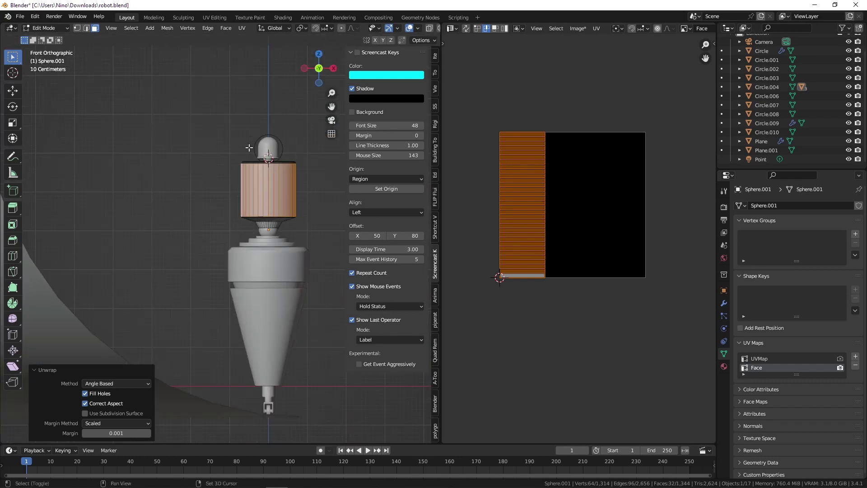
{"action": "key", "text": "KP_3"}
{"action": "scroll", "coordinate": [241, 180], "scroll_direction": "up", "scroll_amount": 4}
{"action": "scroll", "coordinate": [510, 153], "scroll_direction": "up", "scroll_amount": 1}
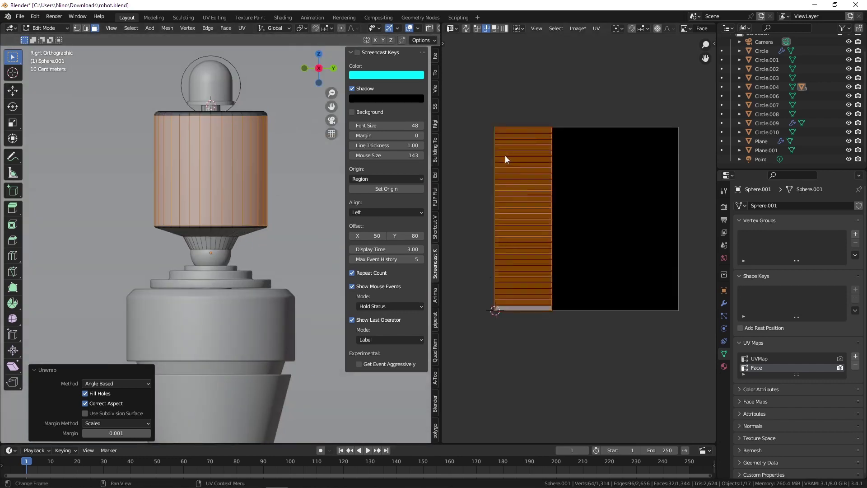
{"action": "key", "text": "r"}
{"action": "left_click", "coordinate": [584, 234], "text": "ctrl"}
{"action": "key", "text": "g"}
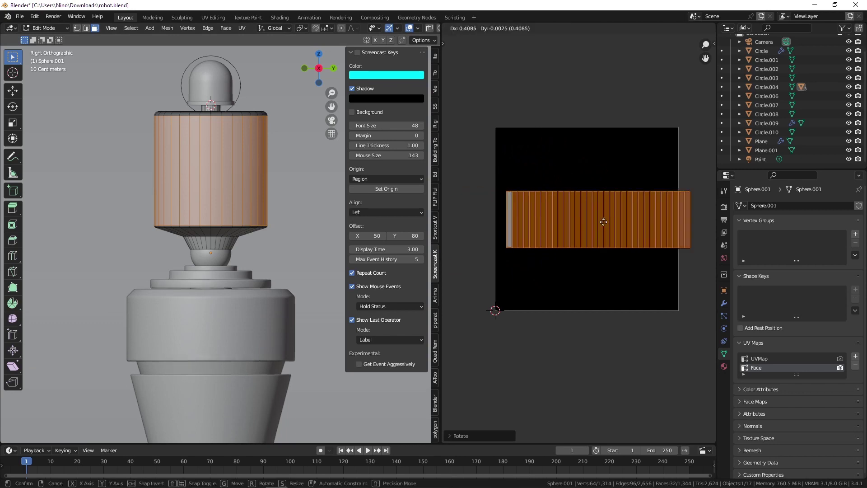
{"action": "left_click", "coordinate": [592, 220], "text": "ctrl"}
Return the head to Texture Paint mode, try a white stroke on its front and undo it
{"action": "key", "text": "ctrl+Tab"}
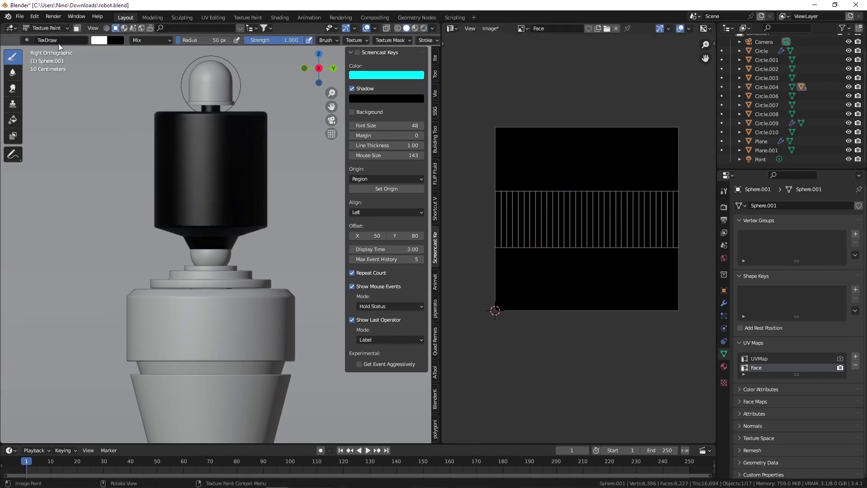
{"action": "scroll", "coordinate": [200, 176], "scroll_direction": "up", "scroll_amount": 2}
{"action": "mouse_move", "coordinate": [220, 154]}
{"action": "left_mouse_down"}
{"action": "mouse_move", "coordinate": [193, 151]}
{"action": "mouse_move", "coordinate": [231, 189]}
{"action": "mouse_move", "coordinate": [209, 199]}
{"action": "mouse_move", "coordinate": [170, 170]}
{"action": "mouse_move", "coordinate": [209, 119]}
{"action": "mouse_move", "coordinate": [221, 198]}
{"action": "mouse_move", "coordinate": [203, 216]}
{"action": "mouse_move", "coordinate": [190, 188]}
{"action": "mouse_move", "coordinate": [196, 136]}
{"action": "left_mouse_up"}
{"action": "key", "text": "ctrl+z"}
{"action": "key", "text": "ctrl+z"}
Set the paint brush radius to 25 px while framing the head closely, and review the brush tool settings
{"action": "key", "text": "f"}
{"action": "left_click", "coordinate": [192, 153]}
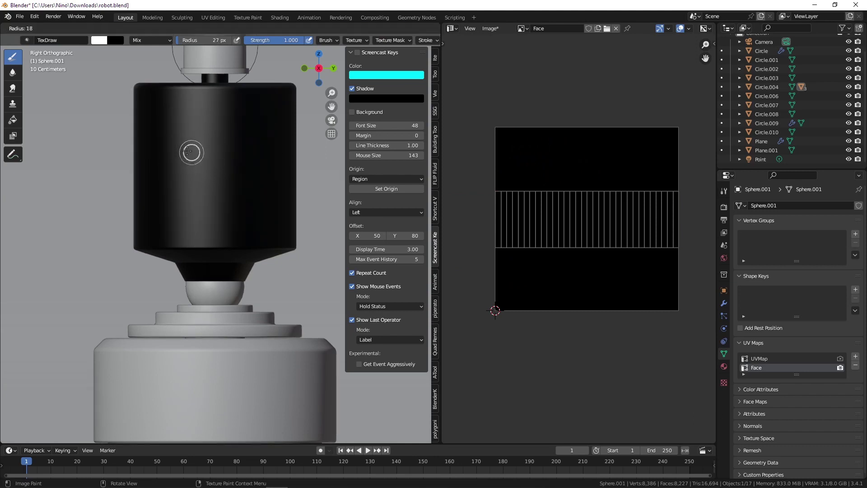
{"action": "scroll", "coordinate": [206, 155], "scroll_direction": "up", "scroll_amount": 2}
{"action": "key", "text": "f"}
{"action": "left_click", "coordinate": [212, 155]}
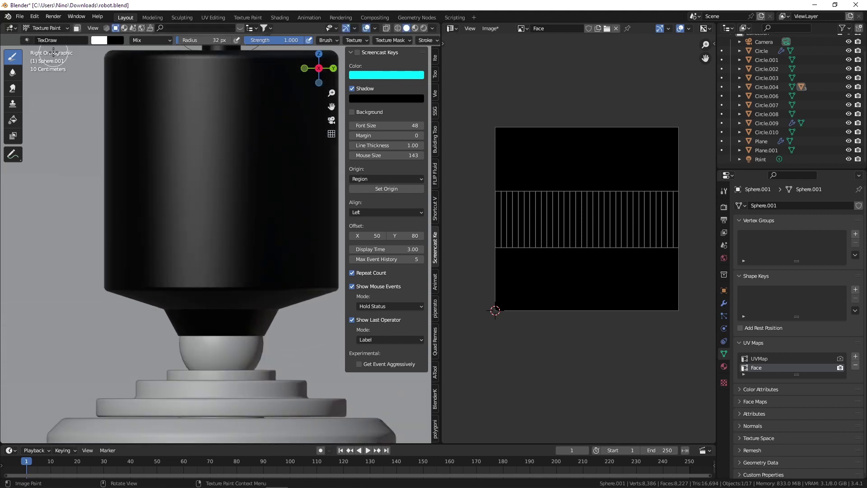
{"action": "middle_click_drag", "start_coordinate": [161, 110], "coordinate": [122, 116], "text": "shift"}
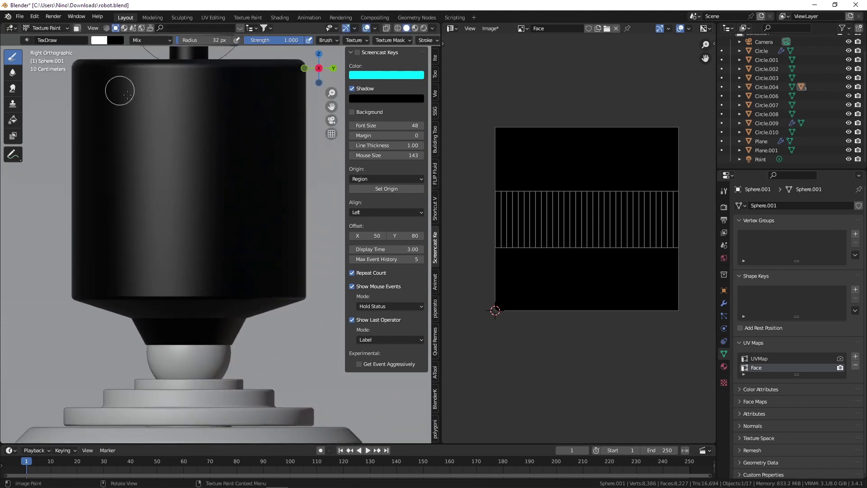
{"action": "key", "text": "f"}
{"action": "left_click", "coordinate": [161, 121]}
{"action": "left_click", "coordinate": [434, 75]}
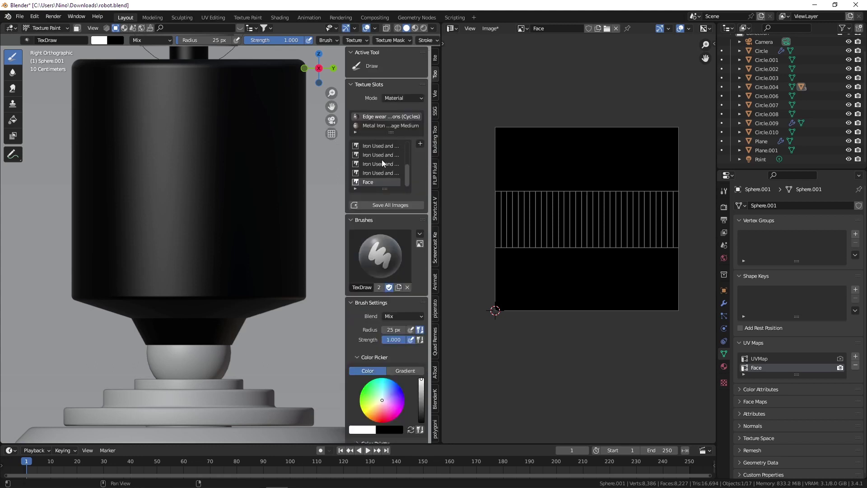
{"action": "scroll", "coordinate": [411, 264], "scroll_direction": "down", "scroll_amount": 6}
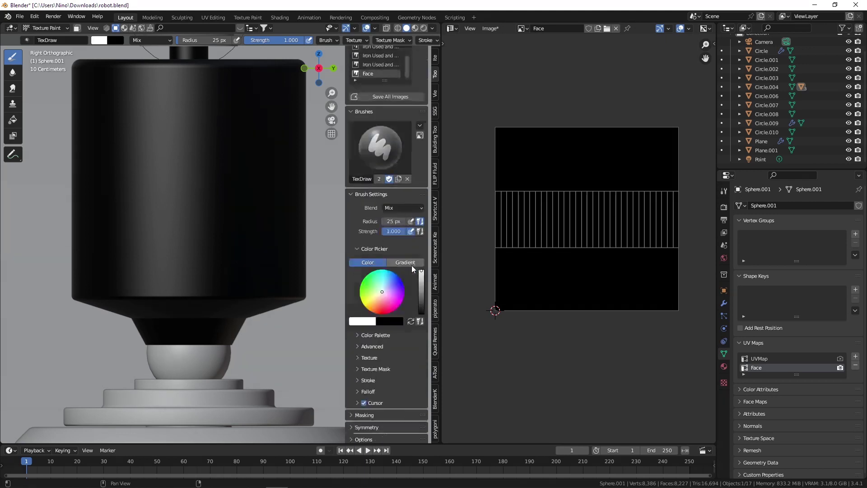
{"action": "scroll", "coordinate": [392, 299], "scroll_direction": "up", "scroll_amount": 6}
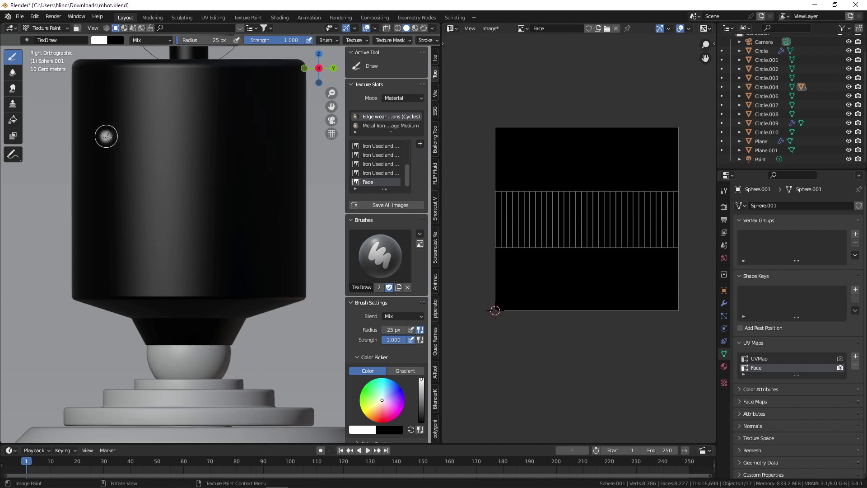
Paint two slanted white eyebrows, angled down toward the middle, on the upper front of the head
{"action": "left_click_drag", "start_coordinate": [102, 140], "coordinate": [184, 188]}
{"action": "key", "text": "ctrl+z"}
{"action": "left_click_drag", "start_coordinate": [102, 141], "coordinate": [163, 179]}
{"action": "left_click_drag", "start_coordinate": [217, 180], "coordinate": [274, 134]}
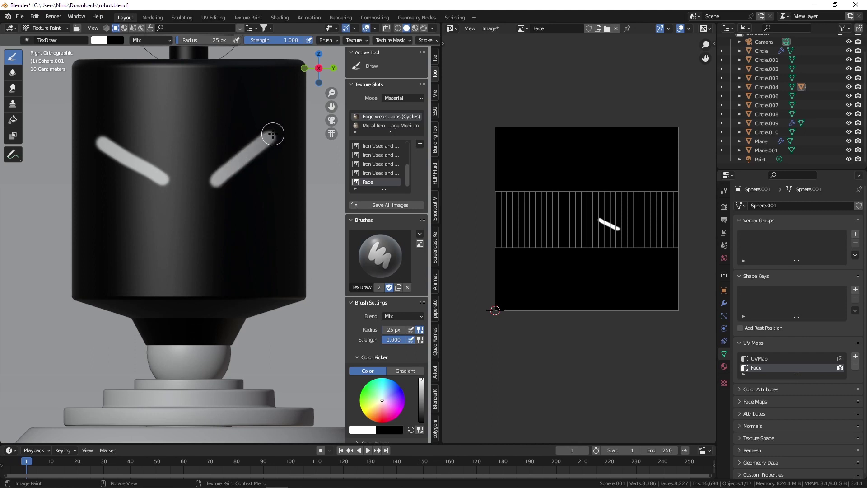
{"action": "left_click", "coordinate": [113, 185]}
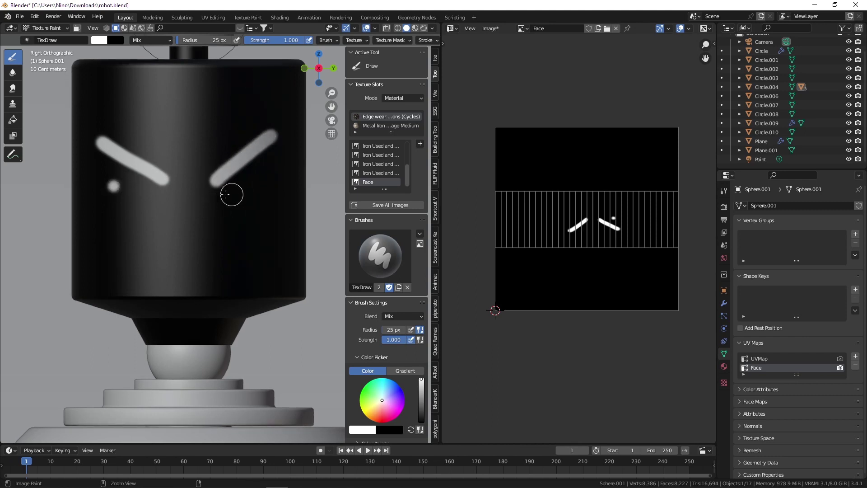
{"action": "key", "text": "ctrl+z"}
{"action": "left_click_drag", "start_coordinate": [149, 248], "coordinate": [235, 251]}
{"action": "key", "text": "ctrl+z"}
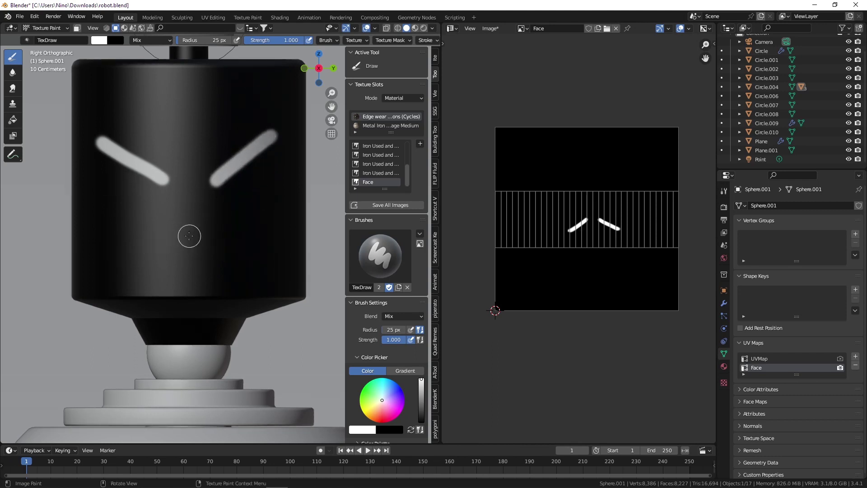
Paint a round white mouth at the head's lower centre and a round white eye beneath each eyebrow
{"action": "mouse_move", "coordinate": [186, 237]}
{"action": "left_mouse_down"}
{"action": "mouse_move", "coordinate": [181, 262]}
{"action": "mouse_move", "coordinate": [188, 231]}
{"action": "left_mouse_up"}
{"action": "left_click_drag", "start_coordinate": [116, 182], "coordinate": [113, 190]}
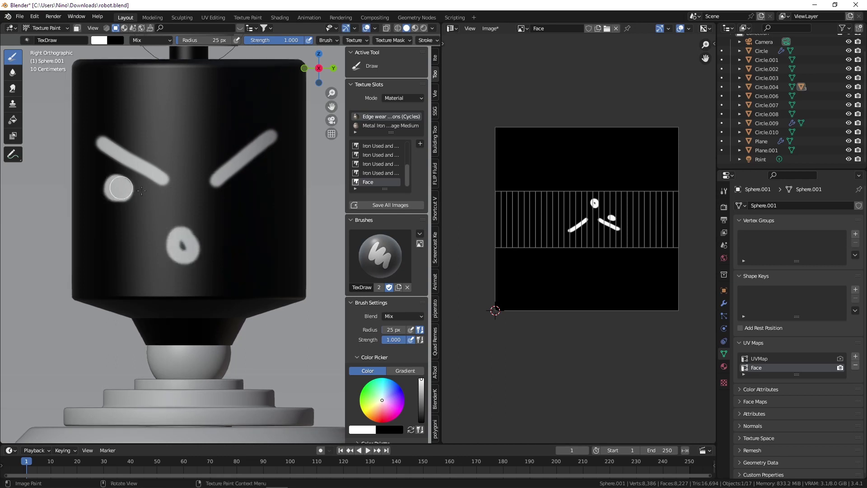
{"action": "left_click_drag", "start_coordinate": [255, 192], "coordinate": [261, 185]}
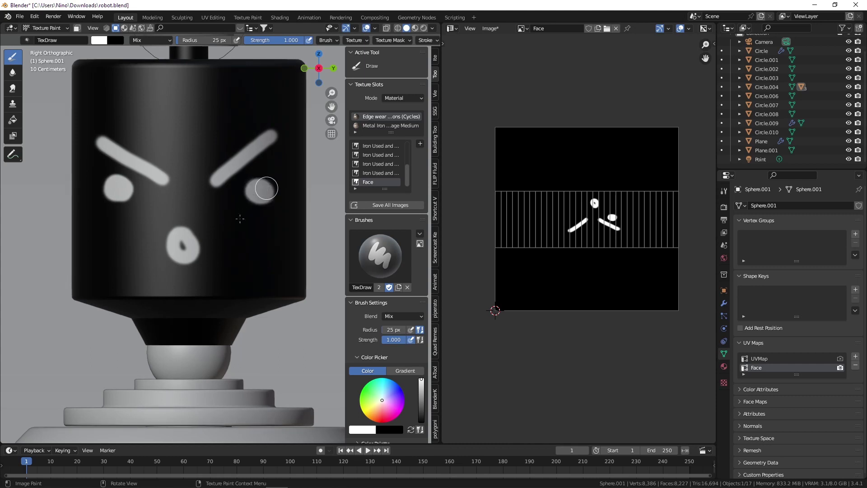
{"action": "scroll", "coordinate": [193, 244], "scroll_direction": "down", "scroll_amount": 7}
{"action": "scroll", "coordinate": [227, 224], "scroll_direction": "up", "scroll_amount": 8}
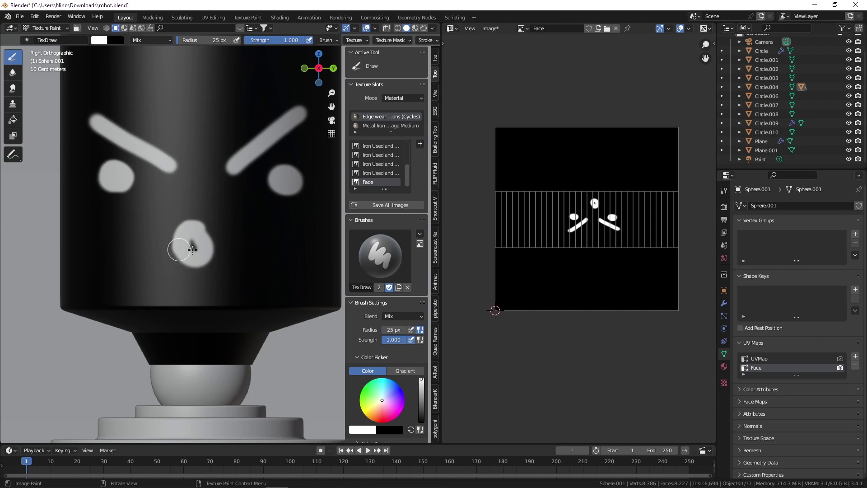
{"action": "mouse_move", "coordinate": [192, 249]}
{"action": "left_mouse_down"}
{"action": "mouse_move", "coordinate": [204, 236]}
{"action": "mouse_move", "coordinate": [203, 248]}
{"action": "mouse_move", "coordinate": [201, 224]}
{"action": "mouse_move", "coordinate": [194, 228]}
{"action": "left_mouse_up"}
{"action": "scroll", "coordinate": [209, 213], "scroll_direction": "down", "scroll_amount": 6}
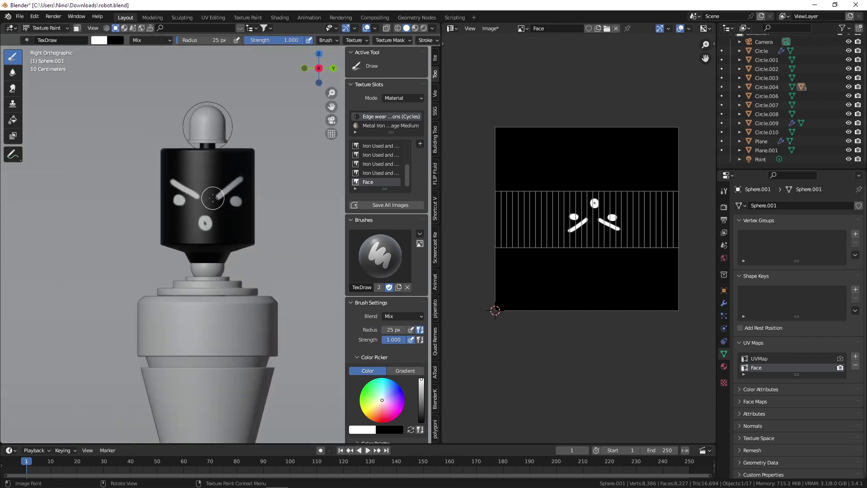
{"action": "scroll", "coordinate": [209, 197], "scroll_direction": "down", "scroll_amount": 2}
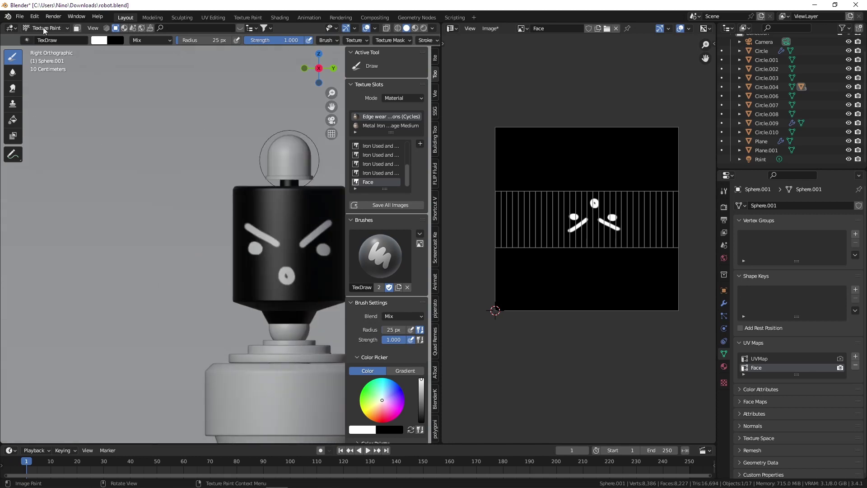
Return the head from Texture Paint to Object Mode
{"action": "left_click", "coordinate": [45, 28]}
{"action": "left_click", "coordinate": [41, 40]}
{"action": "scroll", "coordinate": [215, 146], "scroll_direction": "up", "scroll_amount": 4}
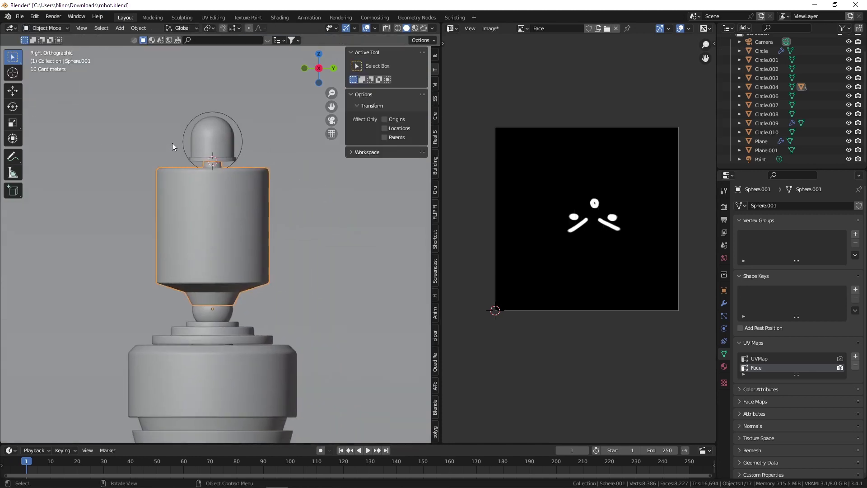
Display the head in rendered shading and make UVMap the UV map used for rendering
{"action": "left_click", "coordinate": [423, 29]}
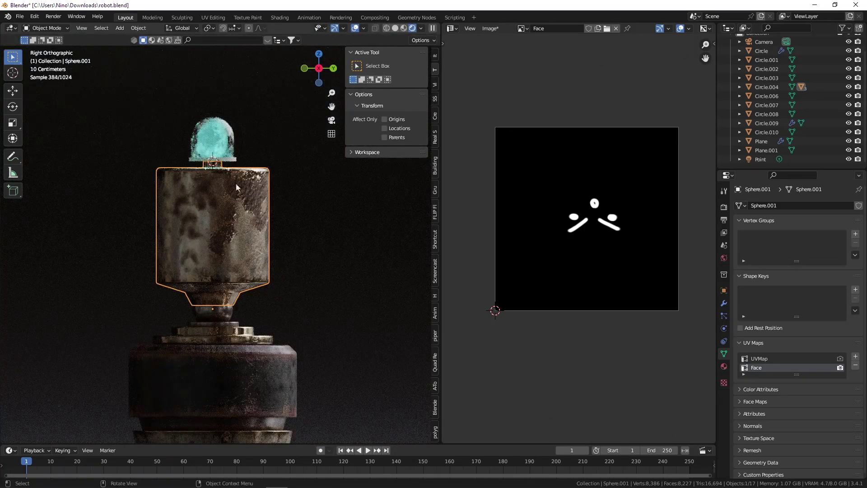
{"action": "scroll", "coordinate": [232, 212], "scroll_direction": "up", "scroll_amount": 2}
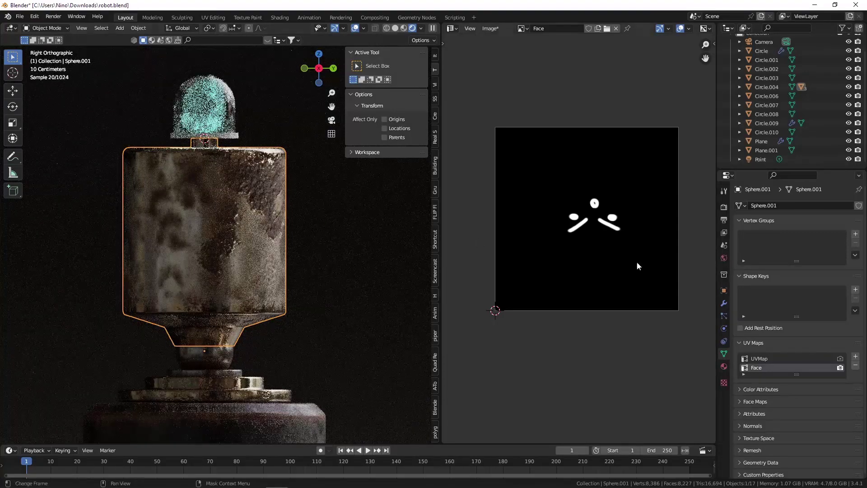
{"action": "left_click", "coordinate": [839, 359]}
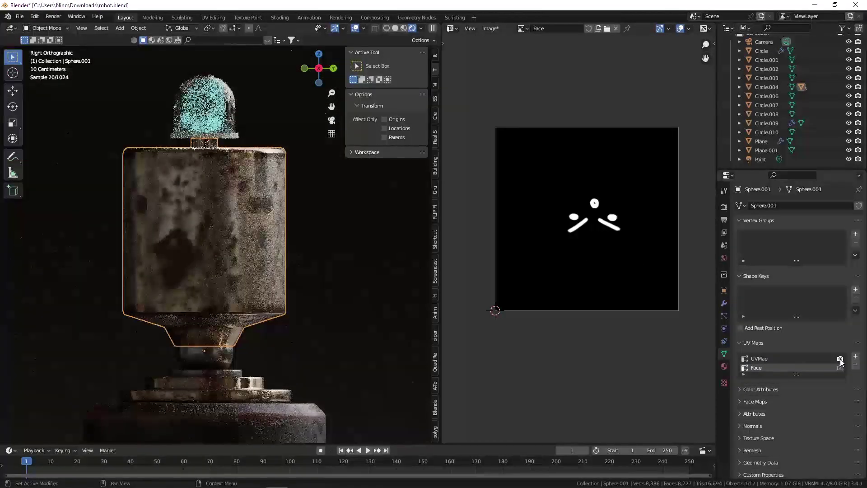
Save the blend file and the painted Face image
{"action": "key", "text": "ctrl+s"}
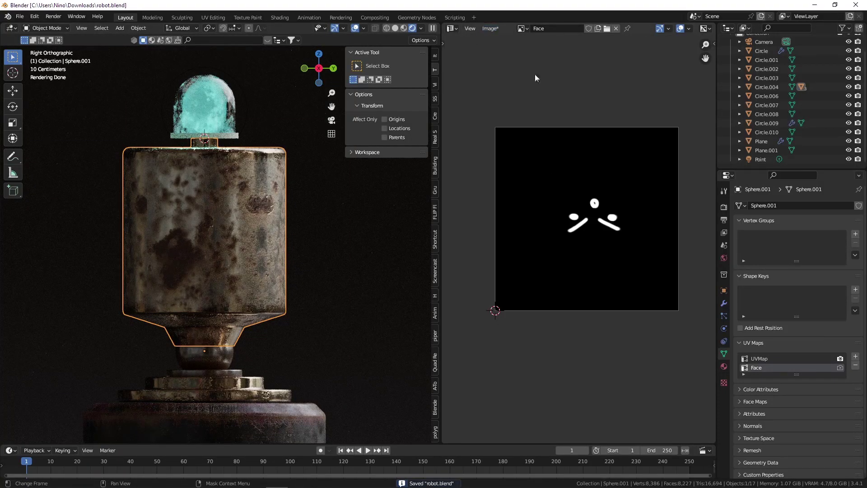
{"action": "left_click", "coordinate": [491, 29]}
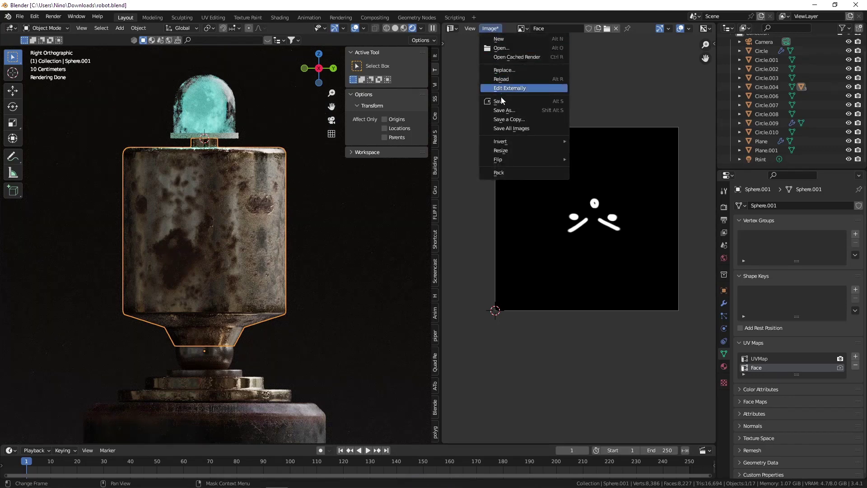
{"action": "left_click", "coordinate": [497, 28]}
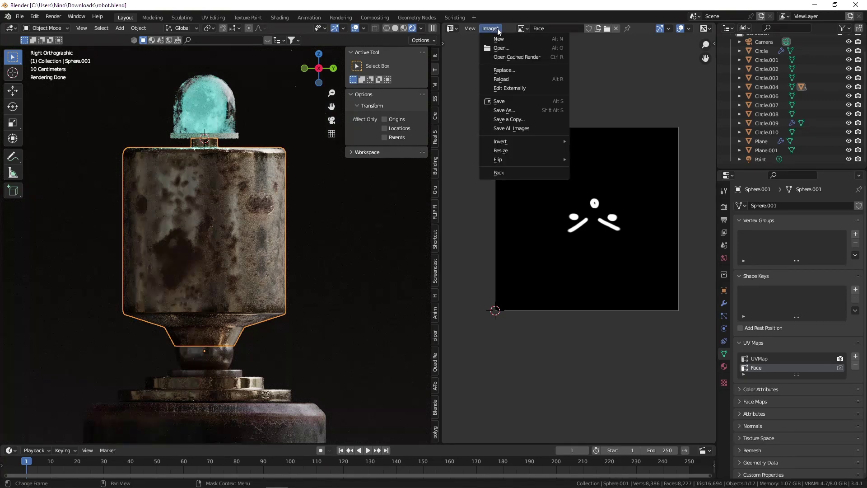
{"action": "left_click", "coordinate": [507, 101]}
Replace the image editor with the Shader Editor and reposition the Face image texture node above the Textures frame
{"action": "left_click", "coordinate": [452, 28]}
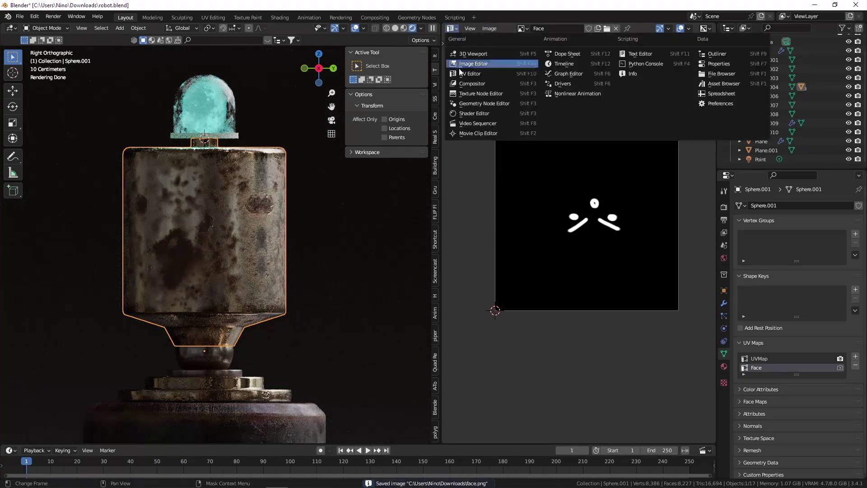
{"action": "left_click", "coordinate": [515, 104]}
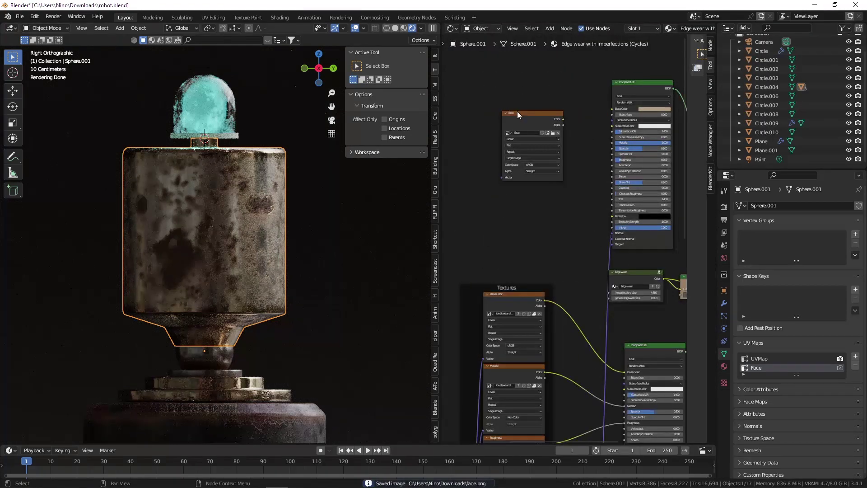
{"action": "left_click_drag", "start_coordinate": [519, 113], "coordinate": [534, 178]}
{"action": "scroll", "coordinate": [534, 178], "scroll_direction": "down", "scroll_amount": 2}
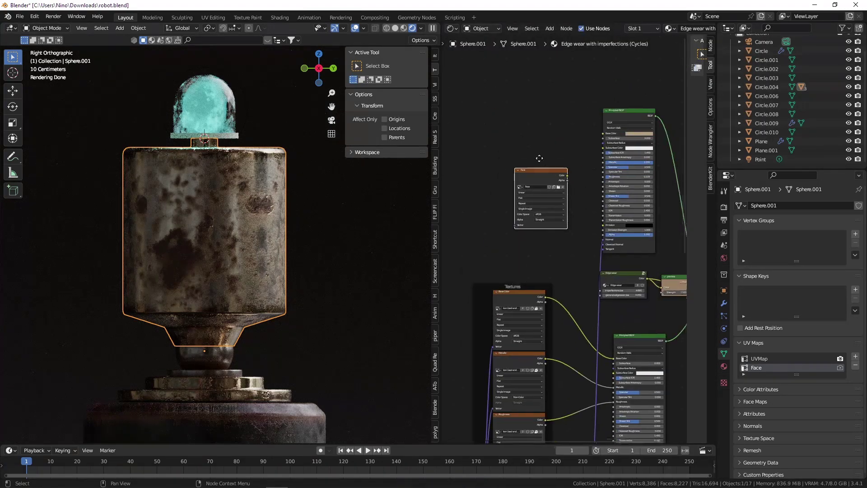
{"action": "middle_click_drag", "start_coordinate": [558, 169], "coordinate": [507, 140]}
{"action": "scroll", "coordinate": [521, 140], "scroll_direction": "down", "scroll_amount": 3}
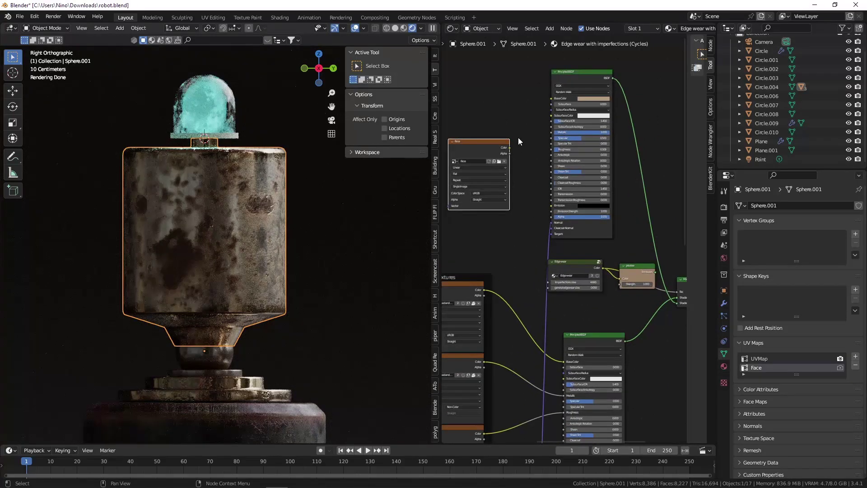
{"action": "left_click_drag", "start_coordinate": [488, 132], "coordinate": [452, 151]}
Insert a Mix Color node between the Base Color texture and the Principled BSDF, and connect the Face texture's Color to its Factor
{"action": "scroll", "coordinate": [568, 162], "scroll_direction": "up", "scroll_amount": 4}
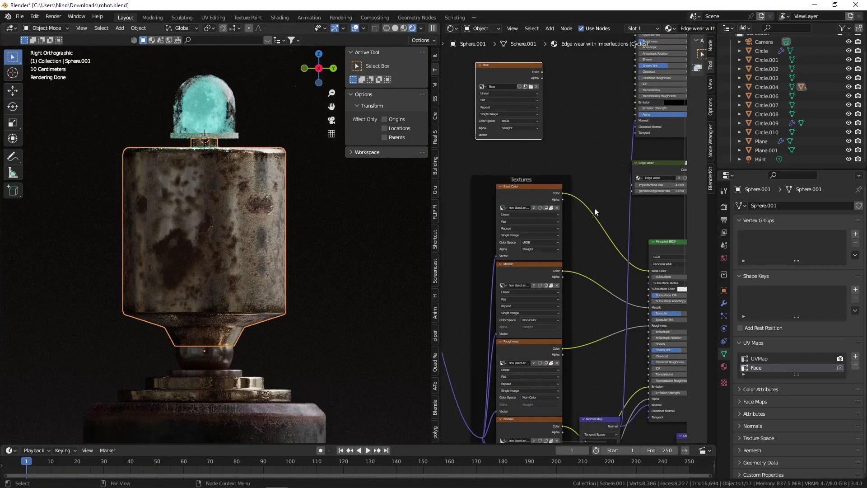
{"action": "middle_click_drag", "start_coordinate": [586, 206], "coordinate": [578, 202]}
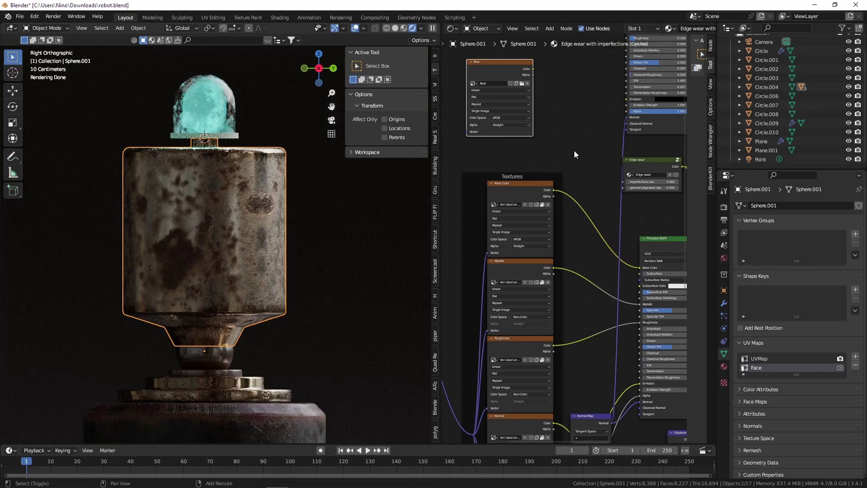
{"action": "key", "text": "shift+a"}
{"action": "key", "text": "Escape"}
{"action": "key", "text": "shift+a"}
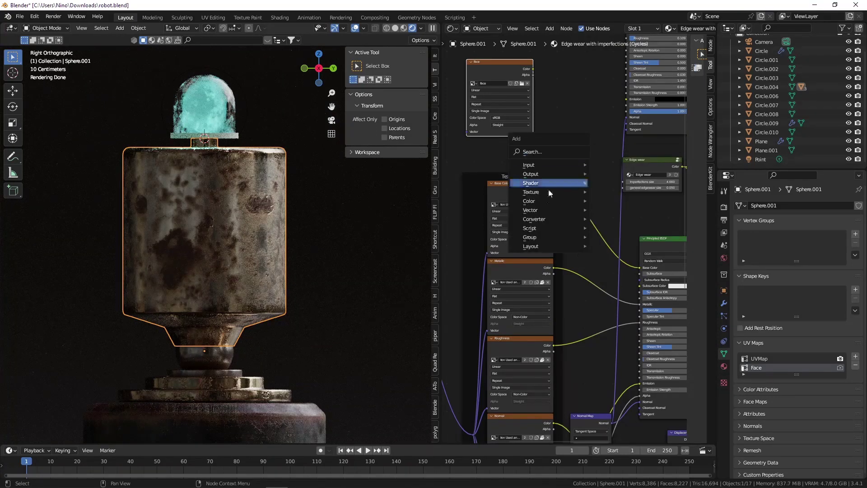
{"action": "mouse_move", "coordinate": [544, 199]}
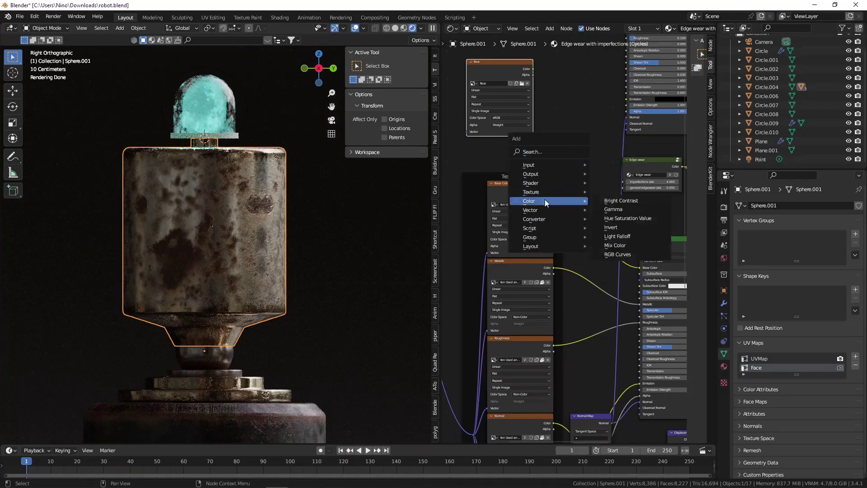
{"action": "left_click", "coordinate": [614, 245]}
{"action": "left_click", "coordinate": [581, 182]}
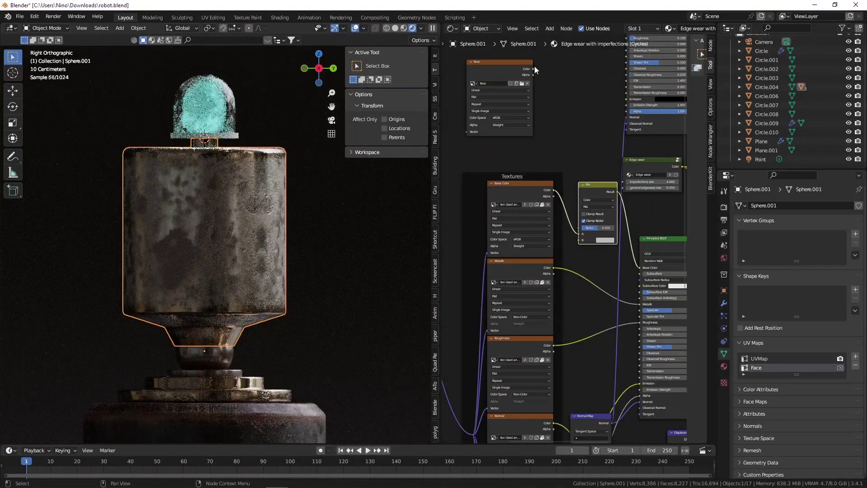
{"action": "left_click_drag", "start_coordinate": [533, 69], "coordinate": [537, 68]}
{"action": "left_click_drag", "start_coordinate": [573, 145], "coordinate": [579, 228]}
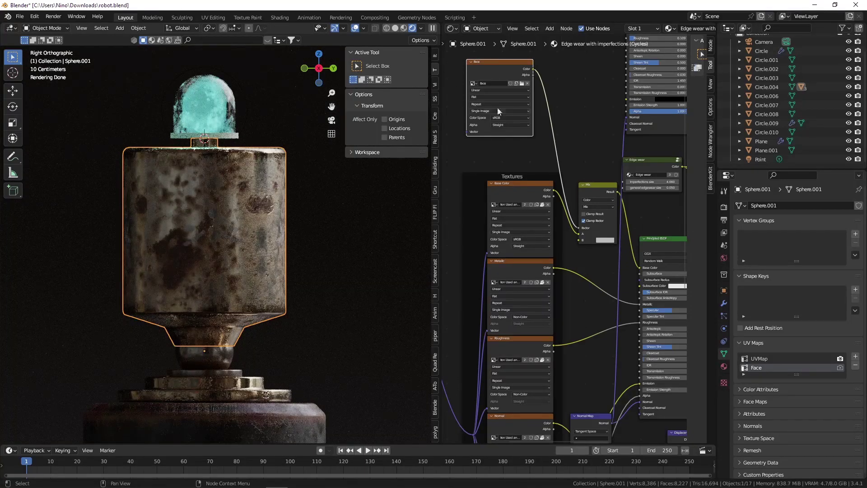
Add a UV Map node beside the Face image texture node
{"action": "middle_click_drag", "start_coordinate": [499, 110], "coordinate": [559, 116]}
{"action": "scroll", "coordinate": [504, 121], "scroll_direction": "down", "scroll_amount": 2}
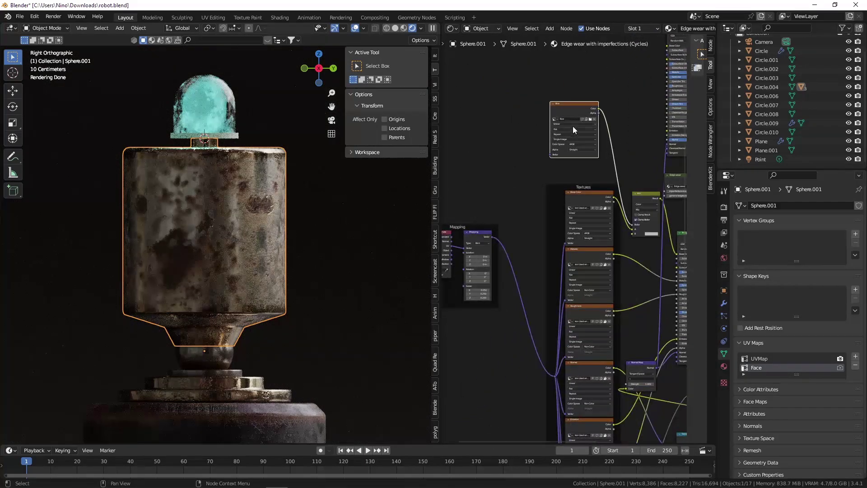
{"action": "left_click", "coordinate": [752, 369]}
{"action": "scroll", "coordinate": [470, 121], "scroll_direction": "up", "scroll_amount": 5}
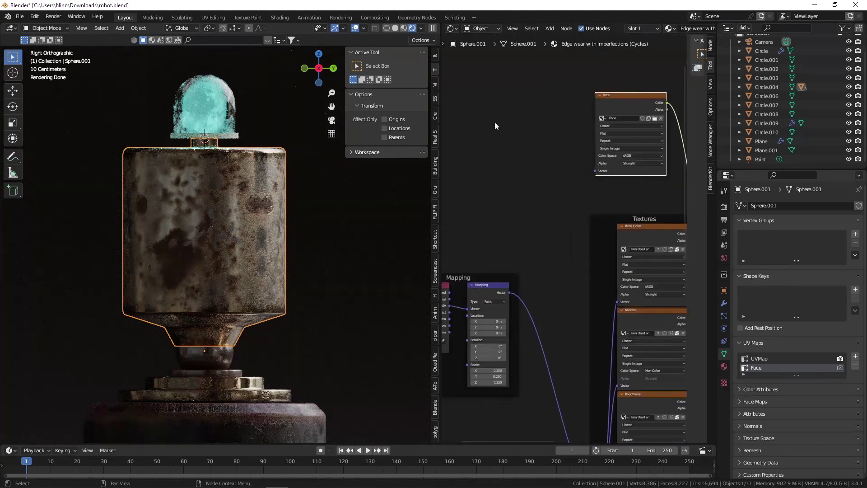
{"action": "key", "text": "shift+a"}
{"action": "key", "text": "shift+a"}
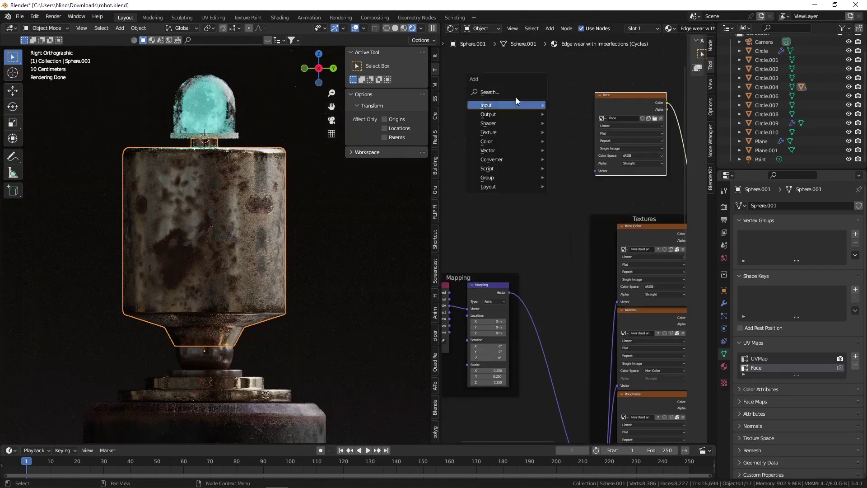
{"action": "left_click", "coordinate": [516, 97]}
{"action": "type", "text": "uv"}
{"action": "key", "text": "Return"}
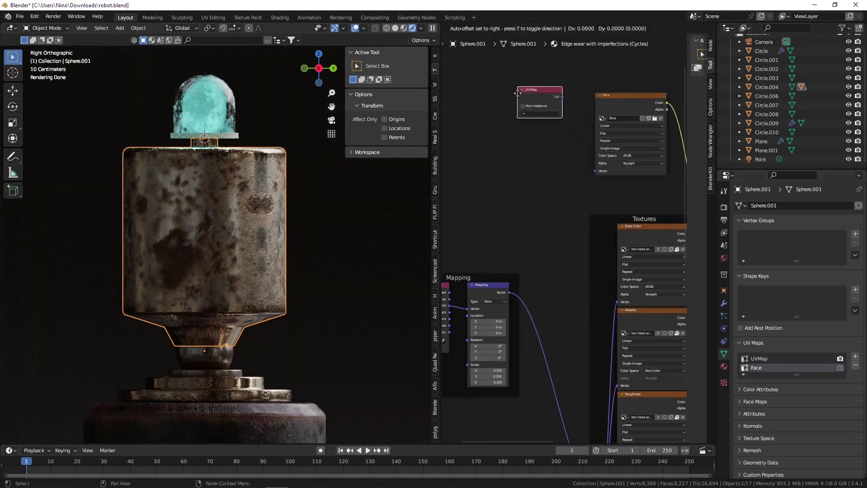
{"action": "left_click", "coordinate": [524, 144]}
Connect the UV Map node to the Face texture's Vector input and set its map to Face
{"action": "scroll", "coordinate": [570, 149], "scroll_direction": "up", "scroll_amount": 2}
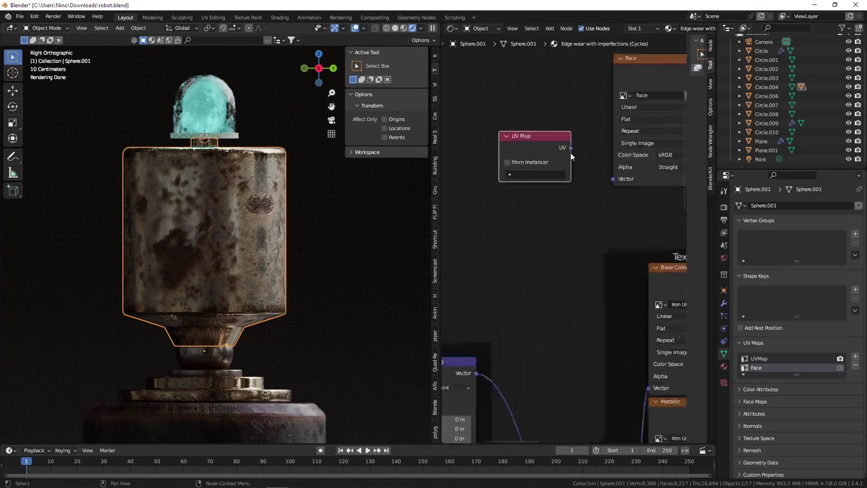
{"action": "left_click_drag", "start_coordinate": [571, 148], "coordinate": [612, 179]}
{"action": "left_click", "coordinate": [535, 175]}
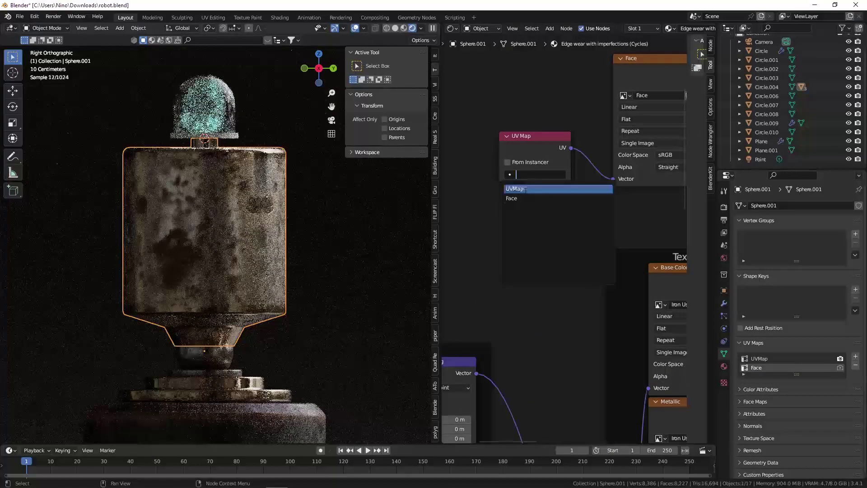
{"action": "left_click", "coordinate": [526, 190]}
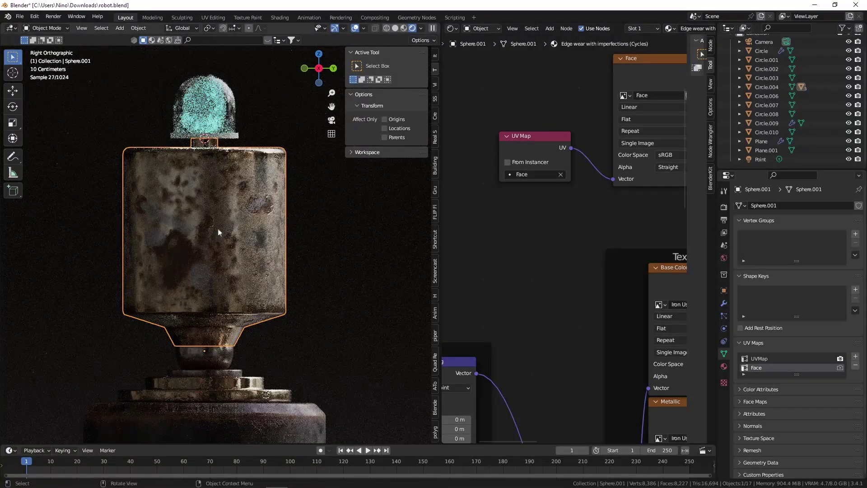
Change the Mix node's B color to a saturated turquoise at full value and check the face on the robot's head
{"action": "scroll", "coordinate": [219, 233], "scroll_direction": "up", "scroll_amount": 2}
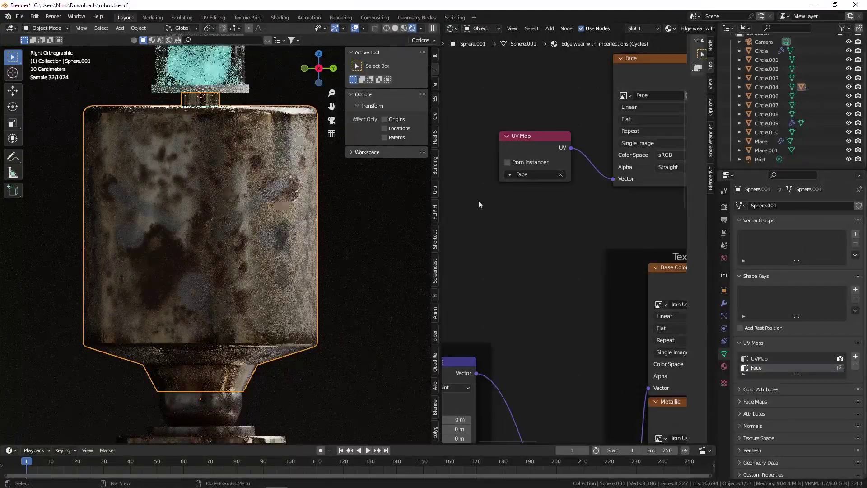
{"action": "scroll", "coordinate": [478, 199], "scroll_direction": "down", "scroll_amount": 5}
{"action": "scroll", "coordinate": [559, 241], "scroll_direction": "up", "scroll_amount": 3}
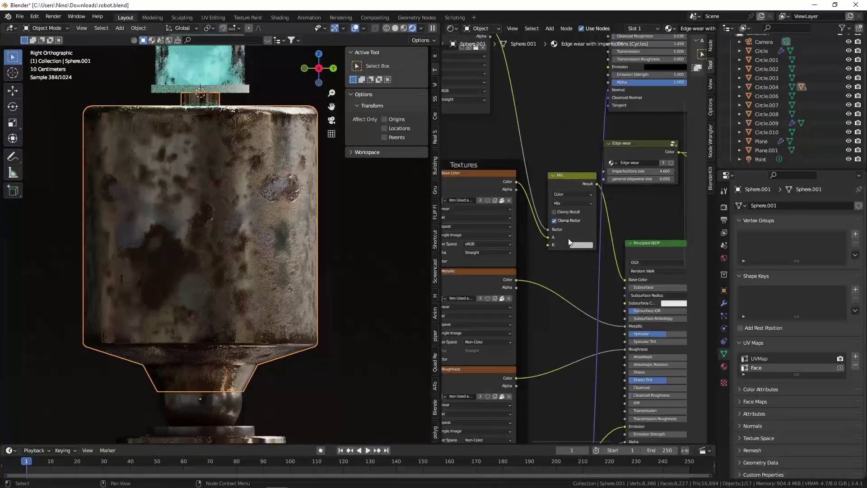
{"action": "left_click_drag", "start_coordinate": [532, 168], "coordinate": [524, 169]}
{"action": "scroll", "coordinate": [541, 214], "scroll_direction": "up", "scroll_amount": 2}
{"action": "left_click", "coordinate": [537, 242]}
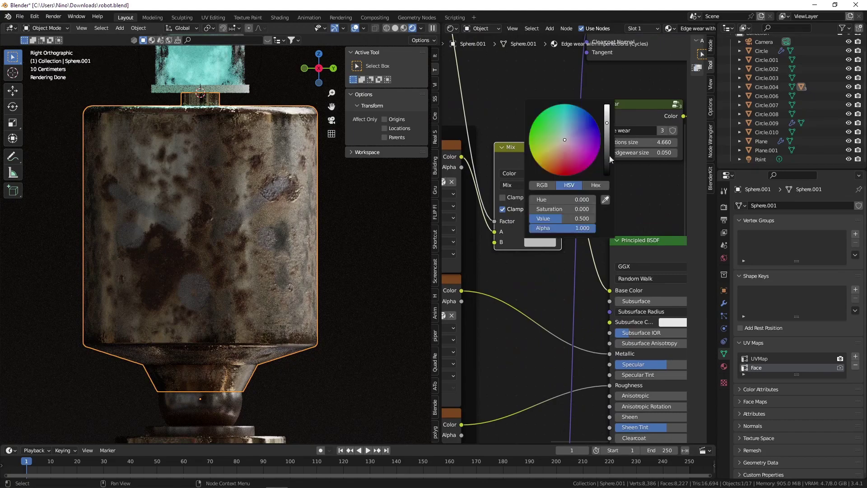
{"action": "left_click_drag", "start_coordinate": [609, 156], "coordinate": [608, 107]}
{"action": "left_click", "coordinate": [559, 170]}
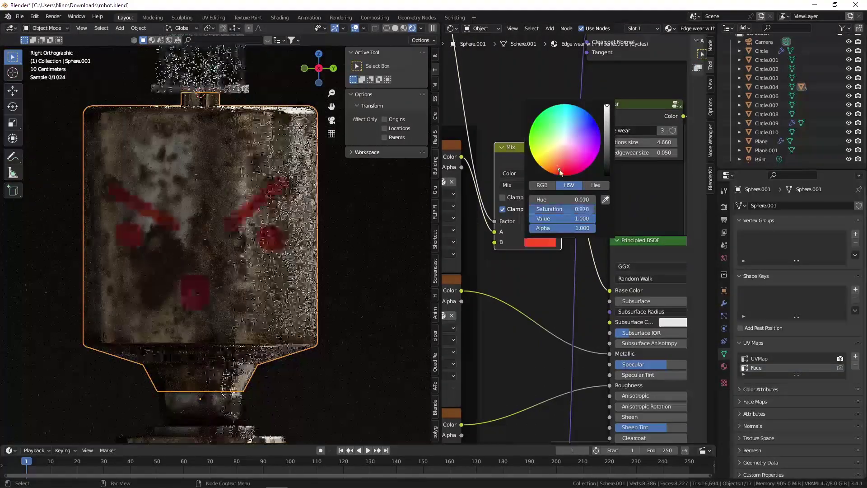
{"action": "left_click", "coordinate": [582, 161]}
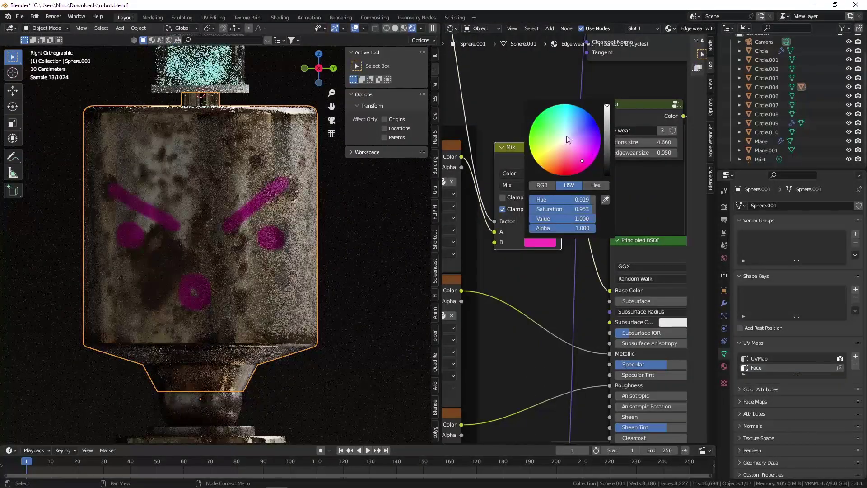
{"action": "left_click_drag", "start_coordinate": [571, 119], "coordinate": [570, 110]}
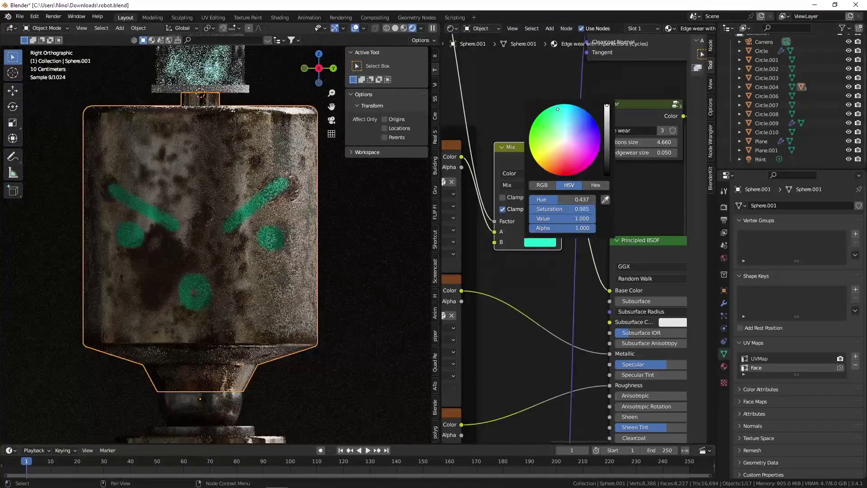
{"action": "scroll", "coordinate": [258, 233], "scroll_direction": "down", "scroll_amount": 6}
{"action": "scroll", "coordinate": [257, 233], "scroll_direction": "down", "scroll_amount": 2}
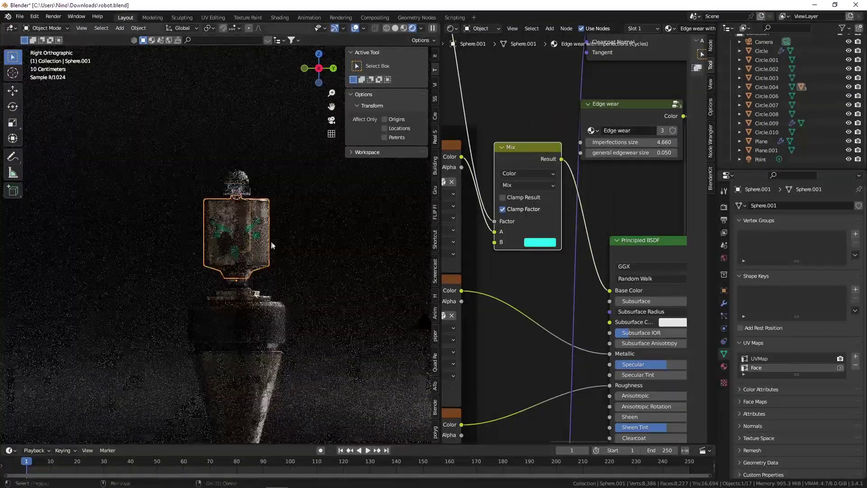
Try green for the Mix node's B color, settle on a lighter cyan, and save the file
{"action": "left_click", "coordinate": [547, 243]}
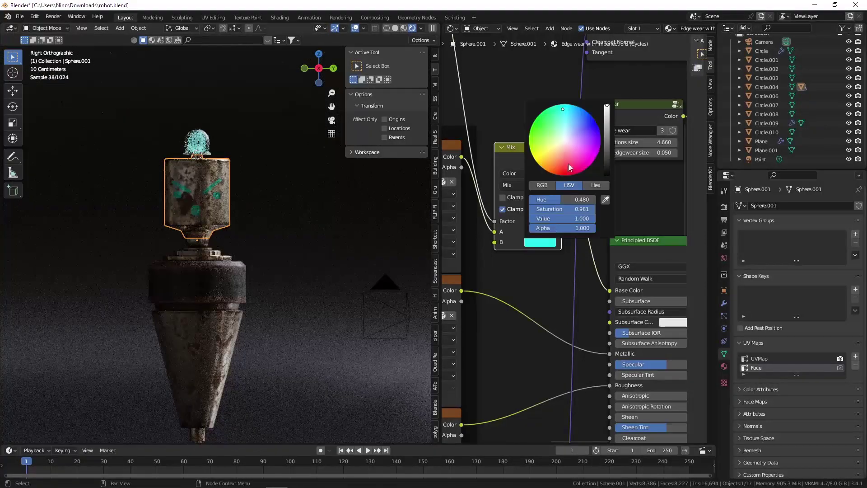
{"action": "mouse_move", "coordinate": [553, 137]}
{"action": "left_mouse_down"}
{"action": "mouse_move", "coordinate": [543, 144]}
{"action": "mouse_move", "coordinate": [549, 170]}
{"action": "mouse_move", "coordinate": [533, 135]}
{"action": "left_mouse_up"}
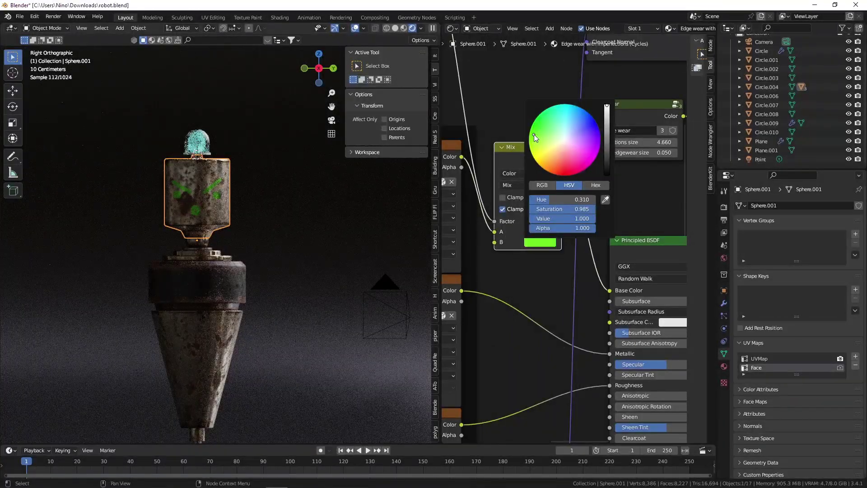
{"action": "left_click", "coordinate": [562, 123]}
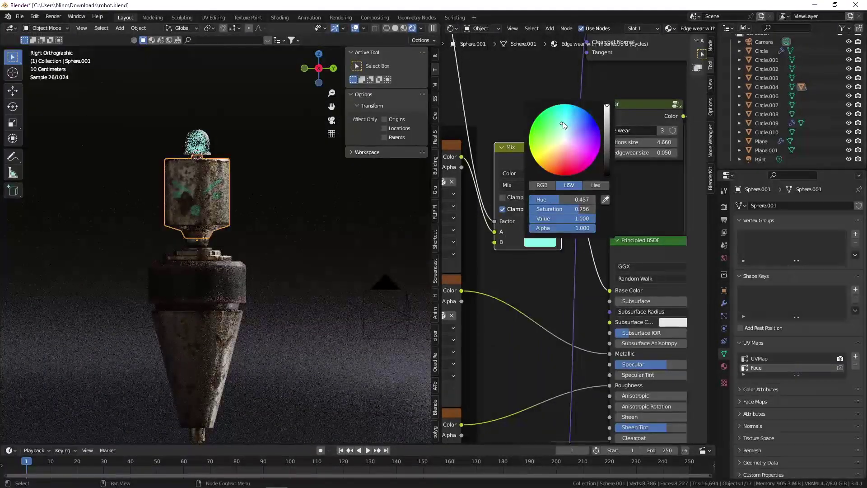
{"action": "left_click", "coordinate": [570, 114]}
{"action": "left_click", "coordinate": [564, 122]}
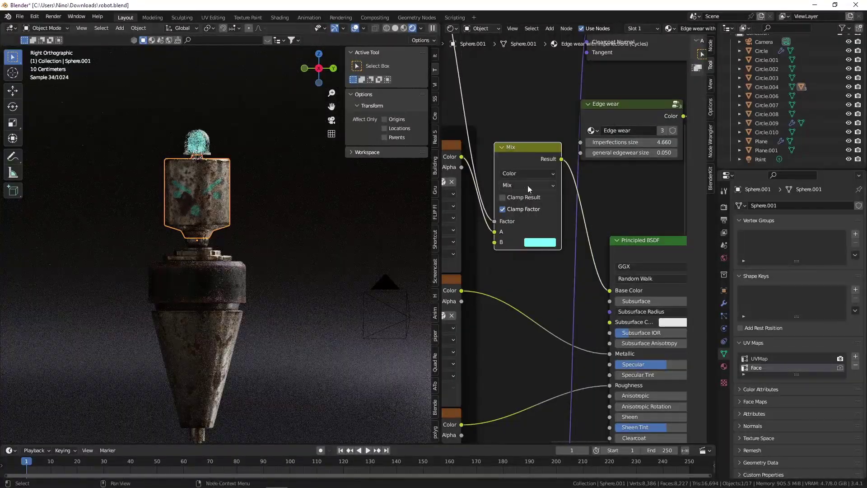
{"action": "key", "text": "ctrl+s"}
From the camera view, rotate the robot's head about 25° around global Z and save the file
{"action": "key", "text": "KP_0"}
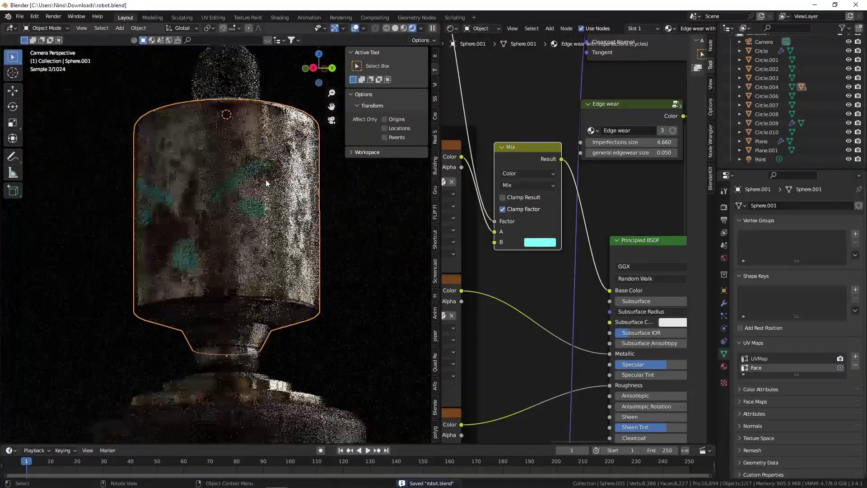
{"action": "scroll", "coordinate": [259, 190], "scroll_direction": "down", "scroll_amount": 8}
{"action": "left_click", "coordinate": [392, 290]}
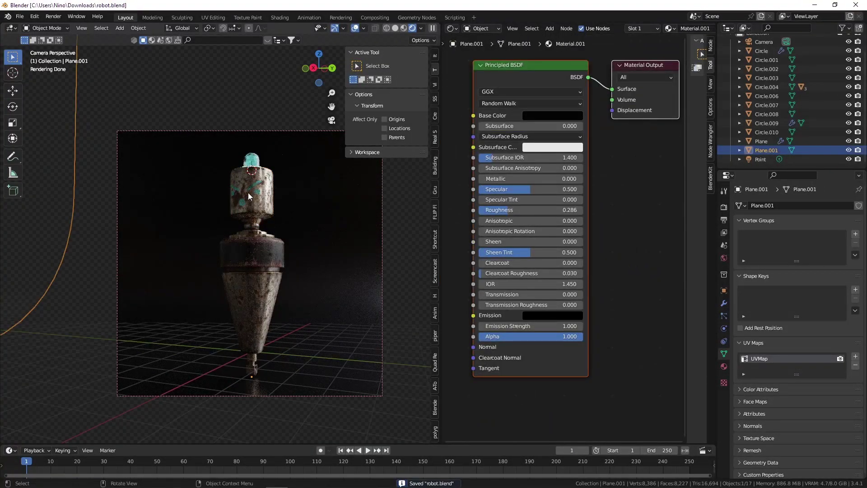
{"action": "left_click", "coordinate": [264, 190]}
{"action": "key", "text": "r"}
{"action": "key", "text": "z"}
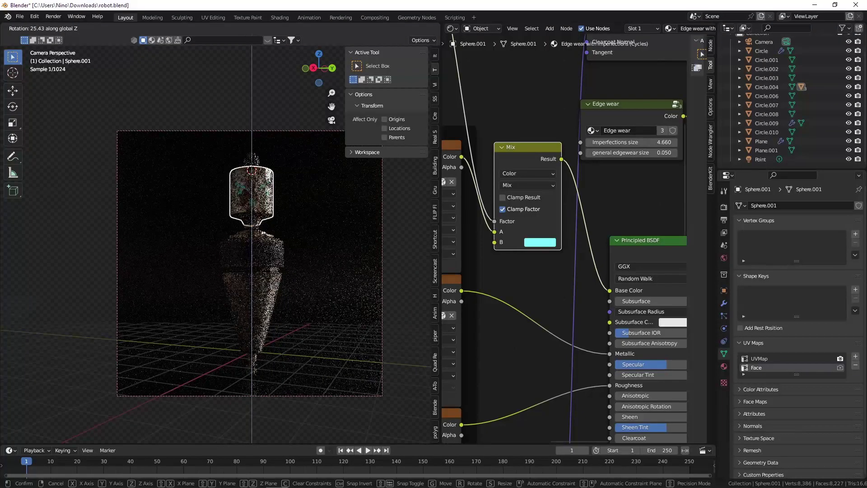
{"action": "key", "text": "Return"}
{"action": "key", "text": "ctrl+s"}
Rotate the bottom rod, wheel and wheel bracket together by 90° around global Z, and save the file
{"action": "left_click", "coordinate": [263, 369]}
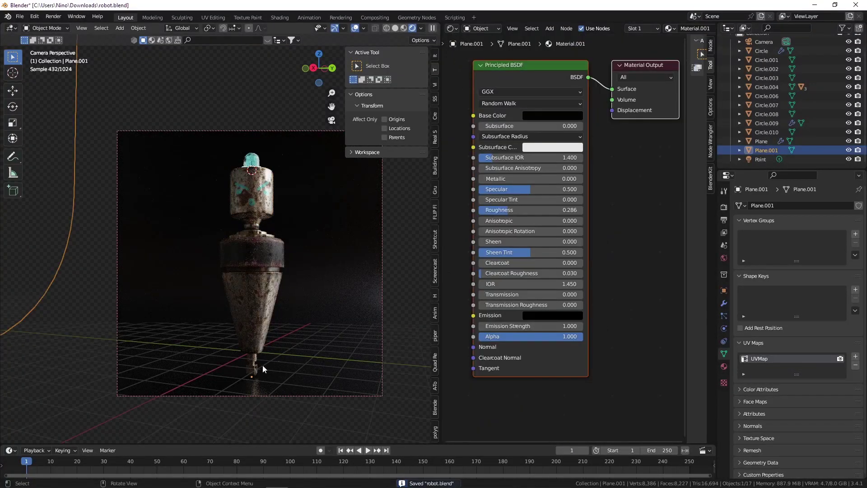
{"action": "scroll", "coordinate": [260, 372], "scroll_direction": "up", "scroll_amount": 8}
{"action": "left_click", "coordinate": [244, 389]}
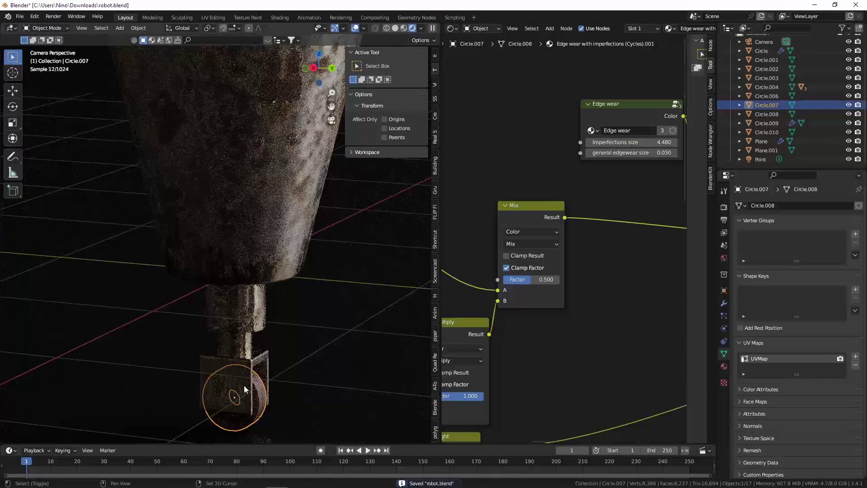
{"action": "left_click", "coordinate": [244, 384]}
{"action": "scroll", "coordinate": [242, 316], "scroll_direction": "down", "scroll_amount": 8}
{"action": "key", "text": "r"}
{"action": "key", "text": "z"}
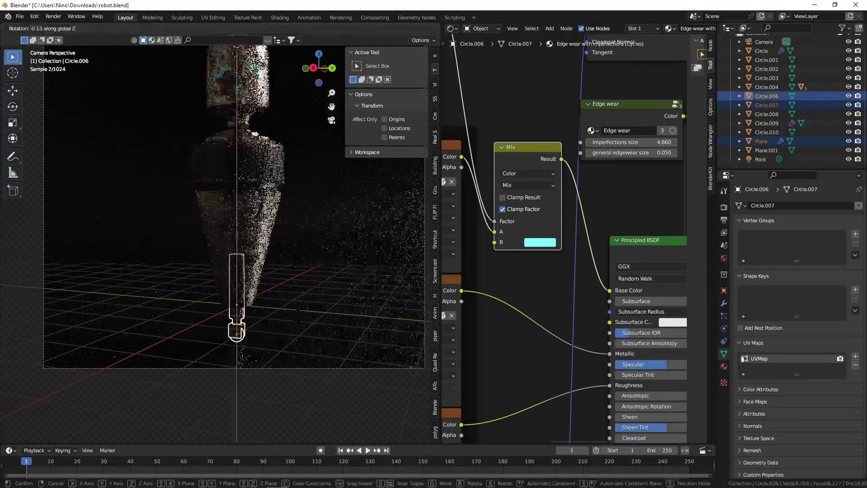
{"action": "type", "text": "90"}
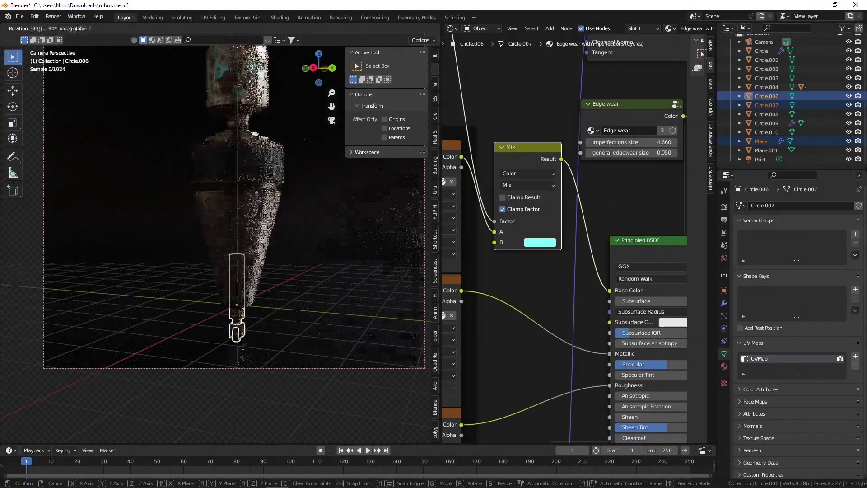
{"action": "key", "text": "Return"}
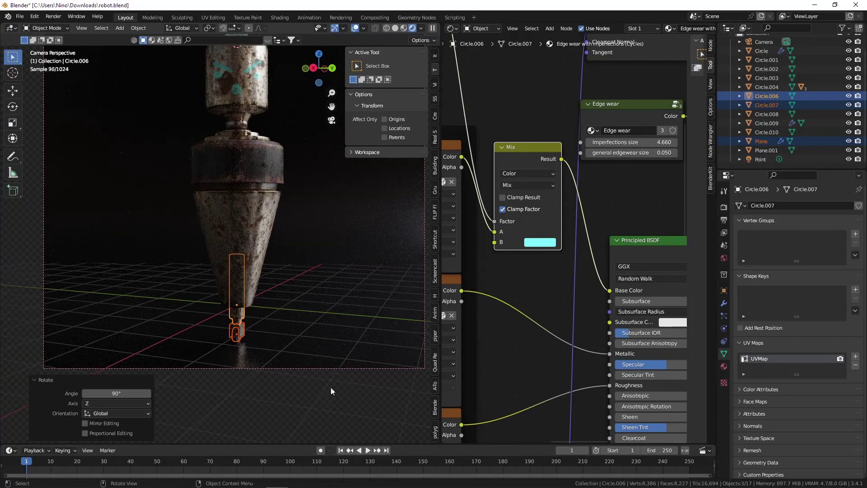
{"action": "left_click", "coordinate": [299, 314]}
{"action": "scroll", "coordinate": [296, 314], "scroll_direction": "down", "scroll_amount": 4}
{"action": "scroll", "coordinate": [286, 291], "scroll_direction": "up", "scroll_amount": 1}
{"action": "key", "text": "ctrl+s"}
Set the Z rotation of the world environment texture's Mapping to 549° and save the file
{"action": "middle_click_drag", "start_coordinate": [274, 252], "coordinate": [212, 238], "text": "shift"}
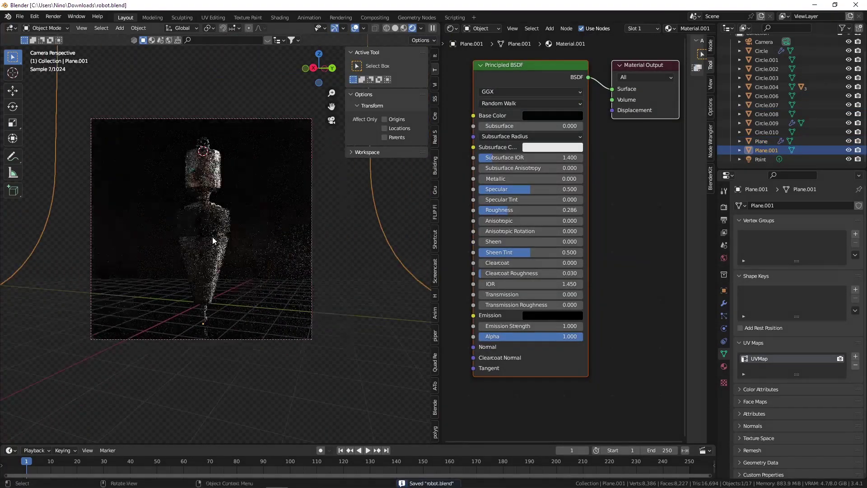
{"action": "left_click", "coordinate": [402, 216]}
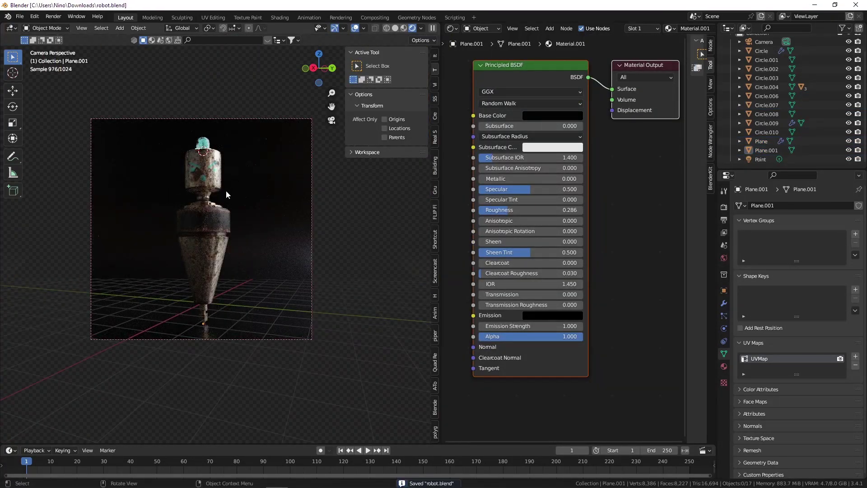
{"action": "scroll", "coordinate": [226, 191], "scroll_direction": "up", "scroll_amount": 2}
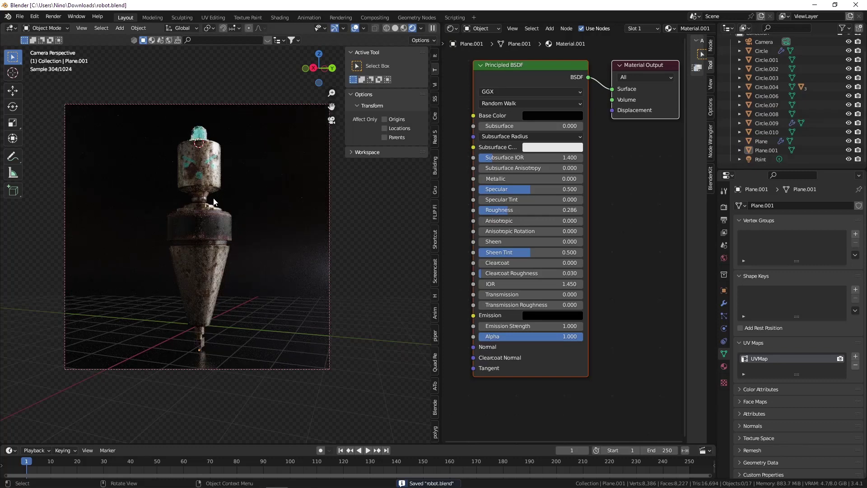
{"action": "left_click", "coordinate": [723, 259]}
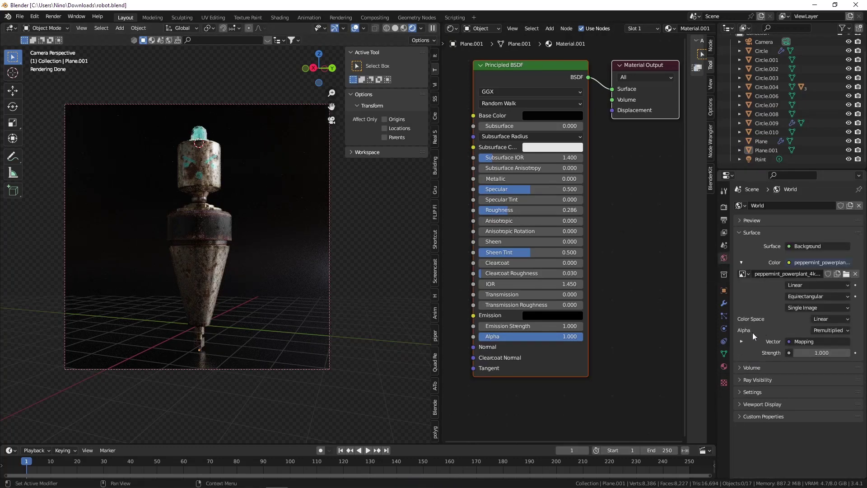
{"action": "left_click", "coordinate": [741, 342]}
{"action": "scroll", "coordinate": [795, 400], "scroll_direction": "down", "scroll_amount": 3}
{"action": "left_click", "coordinate": [847, 368]}
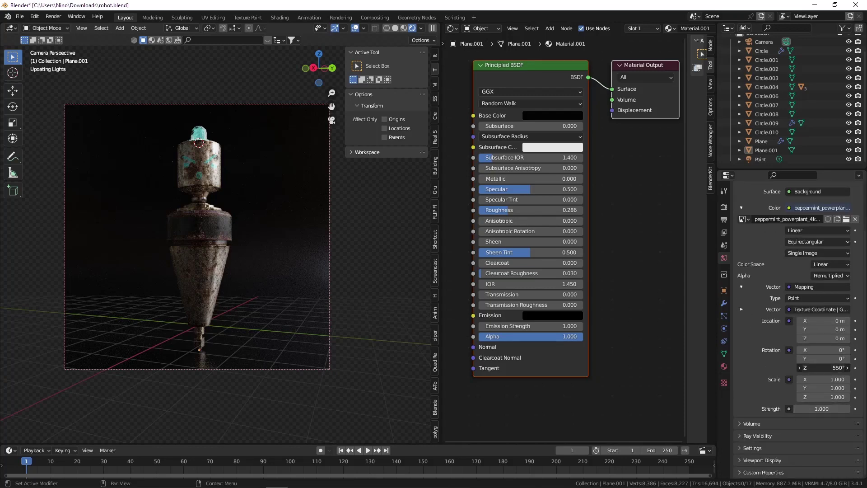
{"action": "mouse_move", "coordinate": [824, 367]}
{"action": "left_mouse_down"}
{"action": "mouse_move", "coordinate": [851, 368]}
{"action": "mouse_move", "coordinate": [826, 367]}
{"action": "left_mouse_up"}
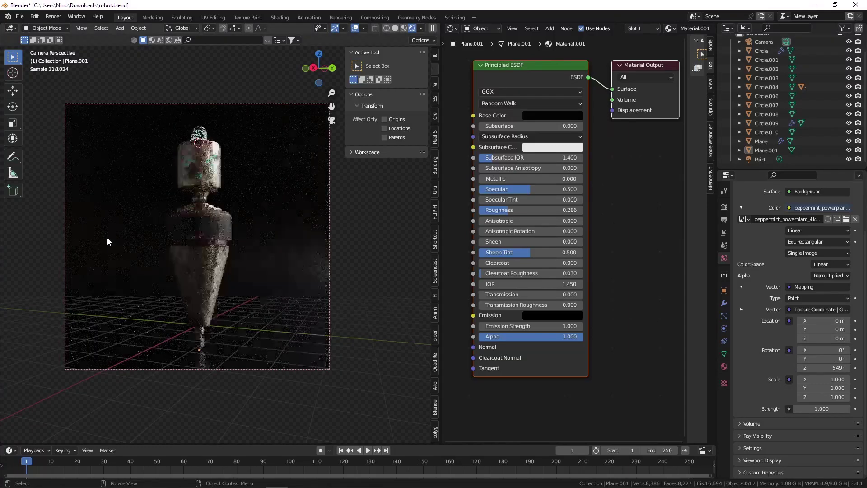
{"action": "key", "text": "ctrl+s"}
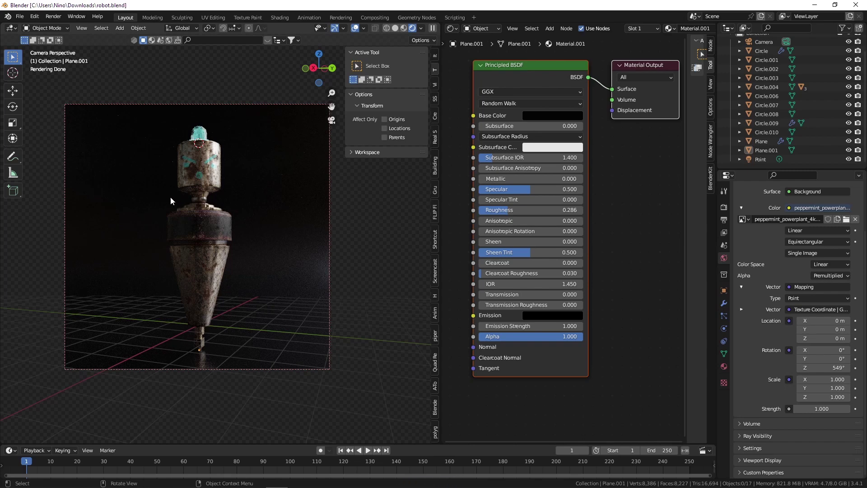
Try a very dark brown Base Color with a value of 0.025 on the backdrop plane, undo it, and save
{"action": "left_click", "coordinate": [289, 206]}
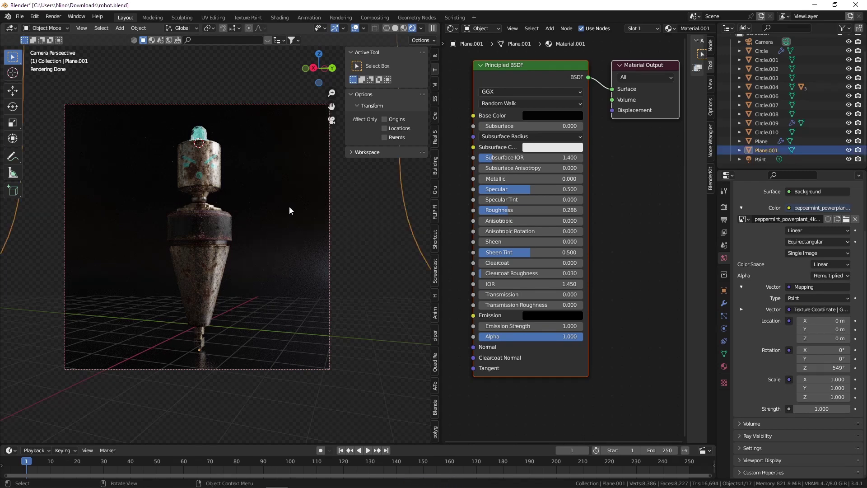
{"action": "left_click", "coordinate": [533, 116]}
{"action": "left_click_drag", "start_coordinate": [604, 174], "coordinate": [605, 183]}
{"action": "left_click", "coordinate": [554, 180]}
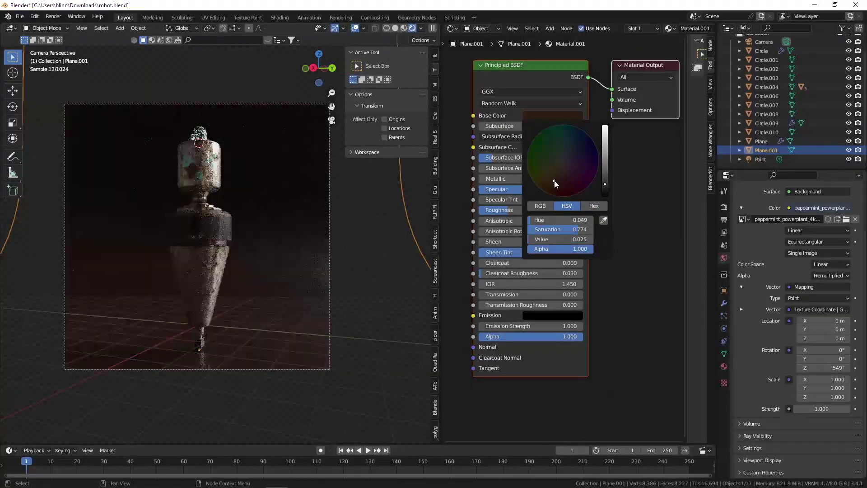
{"action": "left_click", "coordinate": [544, 189]}
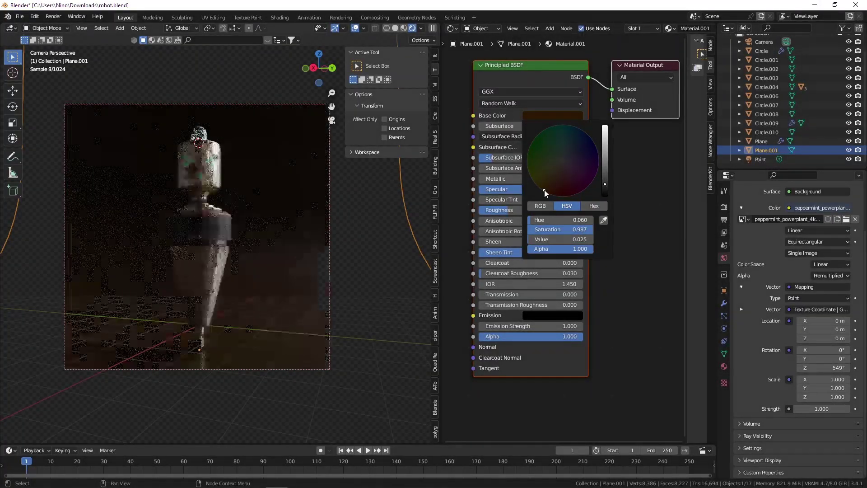
{"action": "key", "text": "ctrl+z"}
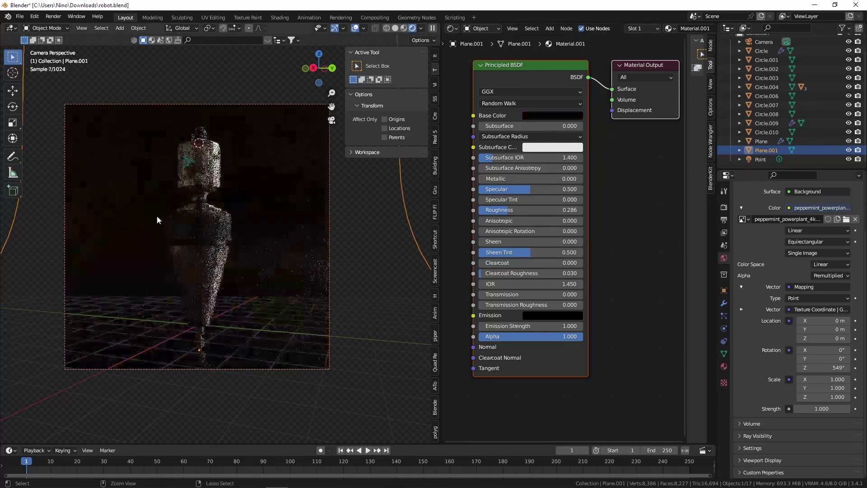
{"action": "key", "text": "ctrl+s"}
Select the camera, set the render output's Y resolution to 1080 px, and save the file
{"action": "left_click", "coordinate": [246, 104]}
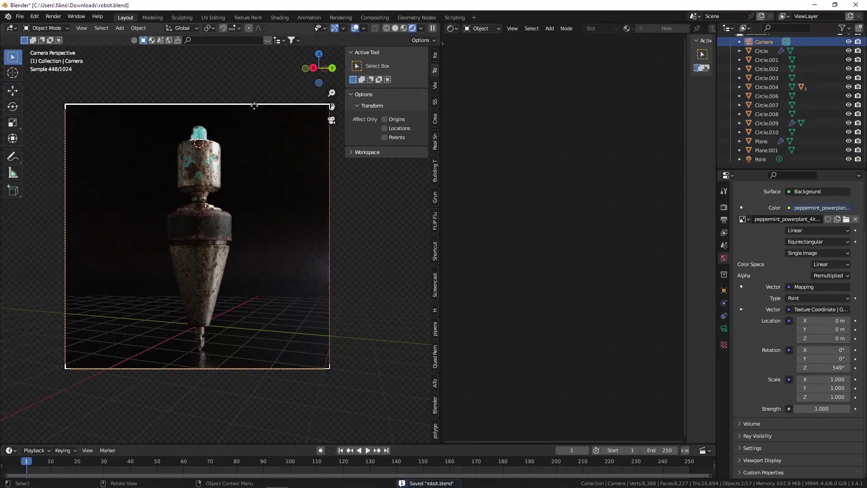
{"action": "left_click", "coordinate": [723, 219]}
{"action": "scroll", "coordinate": [804, 226], "scroll_direction": "up", "scroll_amount": 4}
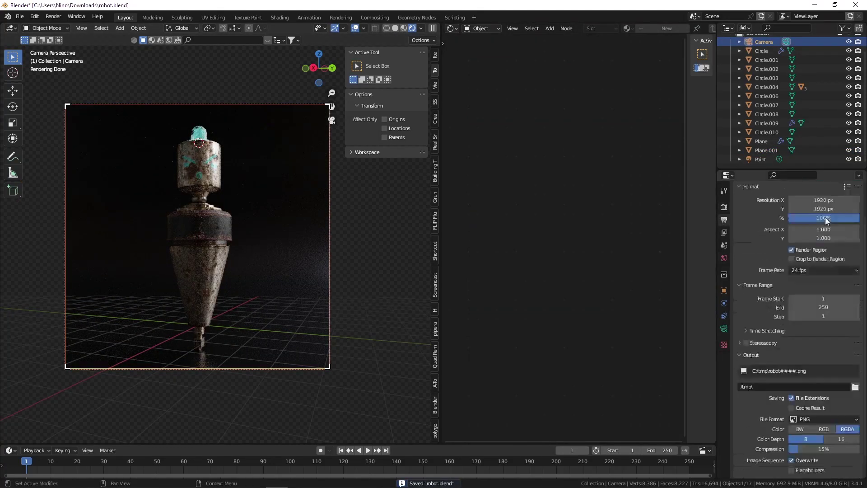
{"action": "left_click", "coordinate": [818, 226]}
{"action": "type", "text": "1080"}
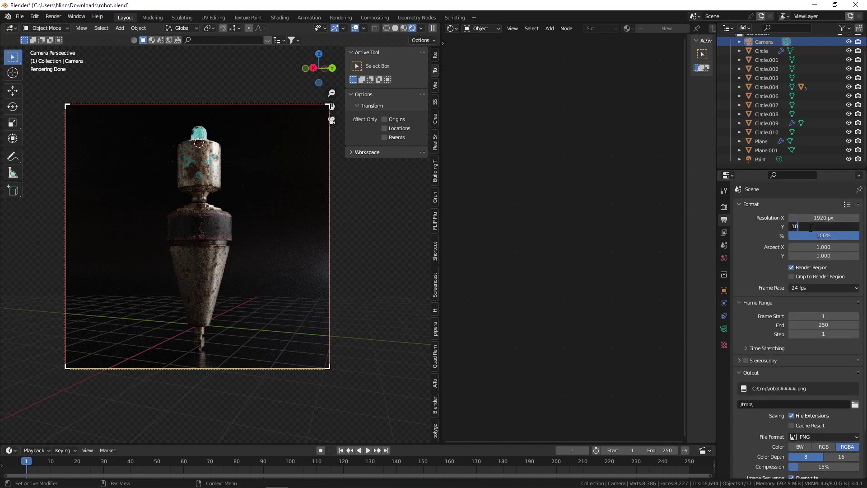
{"action": "key", "text": "Return"}
{"action": "key", "text": "ctrl+s"}
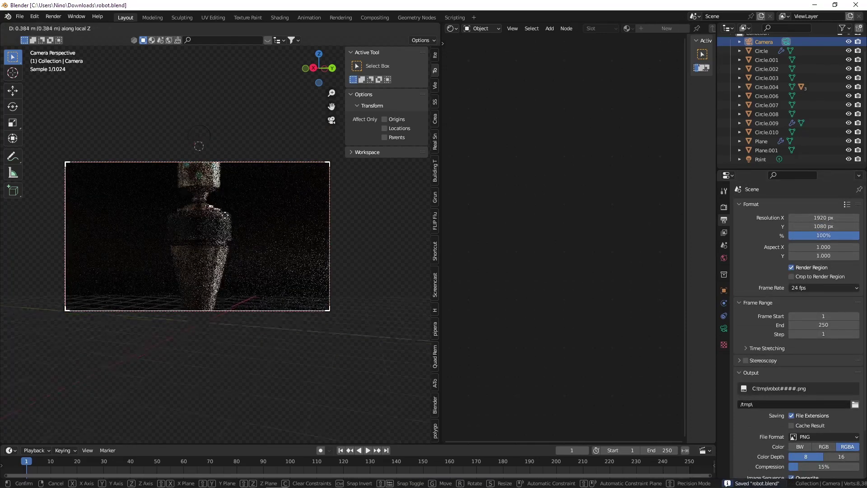
Move the camera back about 8.8 m along its local Z axis so the whole robot fits the frame
{"action": "key", "text": "g"}
{"action": "key", "text": "z"}
{"action": "key", "text": "z"}
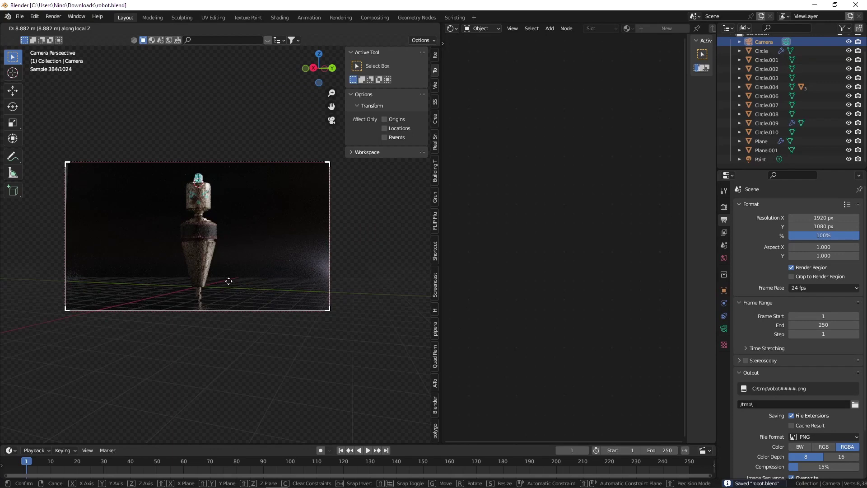
{"action": "left_click", "coordinate": [229, 281]}
Lower the camera along global Z by about 0.13 m and another 0.04 m, and save the file
{"action": "key", "text": "g"}
{"action": "key", "text": "z"}
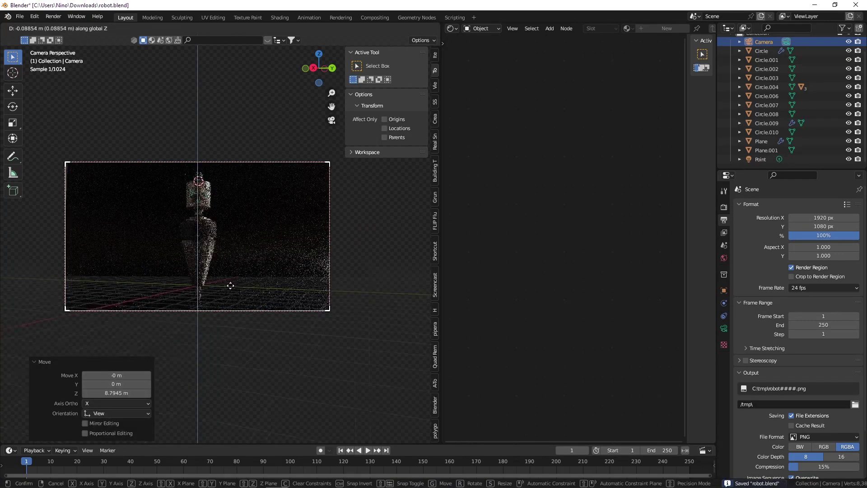
{"action": "left_click", "coordinate": [230, 290]}
{"action": "key", "text": "g"}
{"action": "key", "text": "z"}
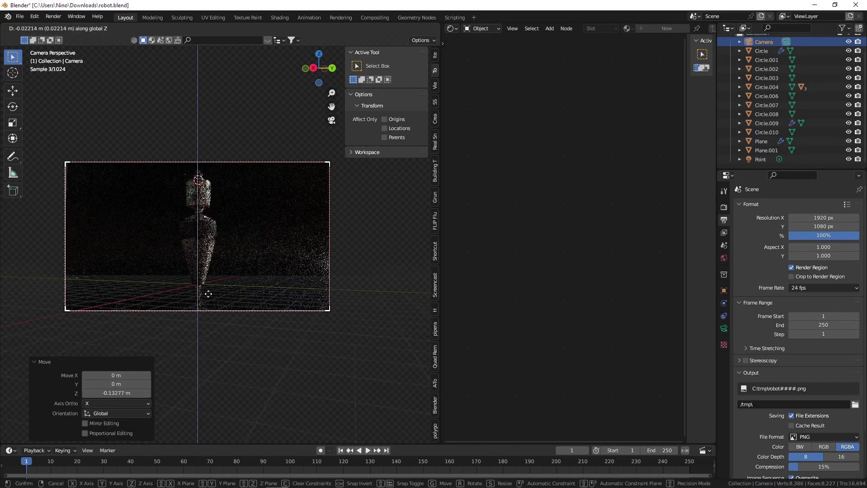
{"action": "left_click", "coordinate": [209, 298]}
{"action": "scroll", "coordinate": [212, 241], "scroll_direction": "up", "scroll_amount": 3}
{"action": "key", "text": "ctrl+s"}
{"action": "scroll", "coordinate": [211, 239], "scroll_direction": "down", "scroll_amount": 1}
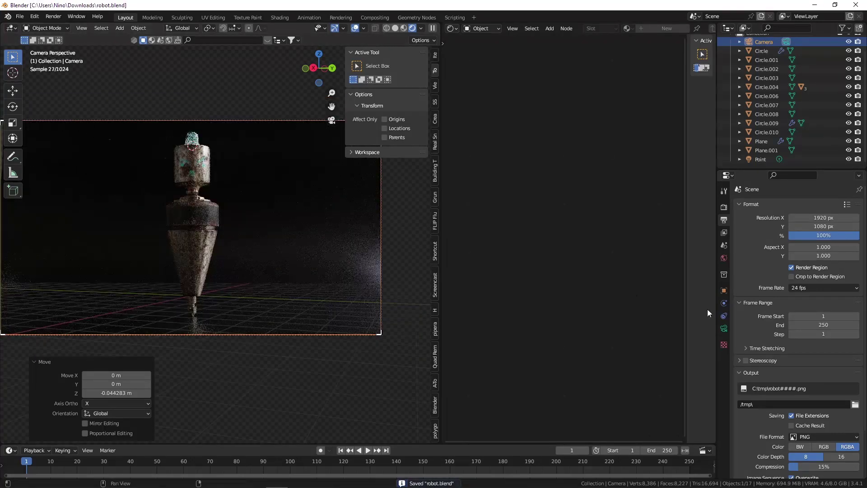
Enable the camera's Depth of Field, save the file, and pick the robot's head, Sphere.001, as the Focus Object
{"action": "left_click", "coordinate": [724, 328]}
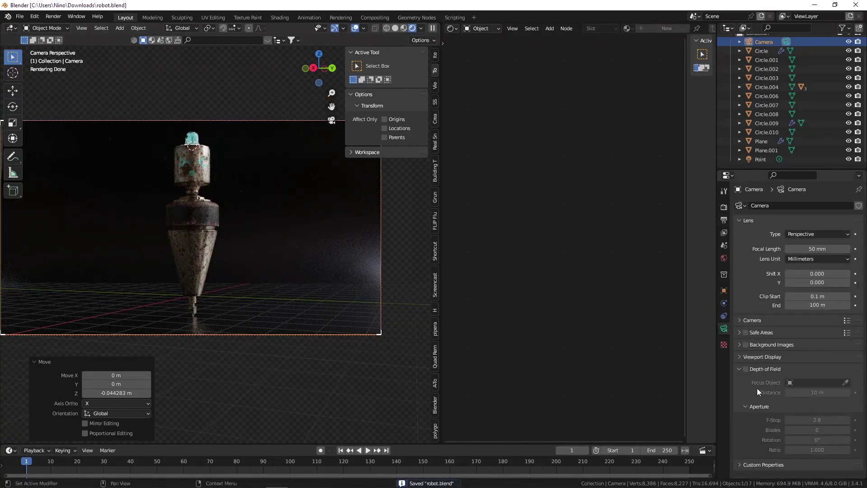
{"action": "left_click", "coordinate": [745, 369]}
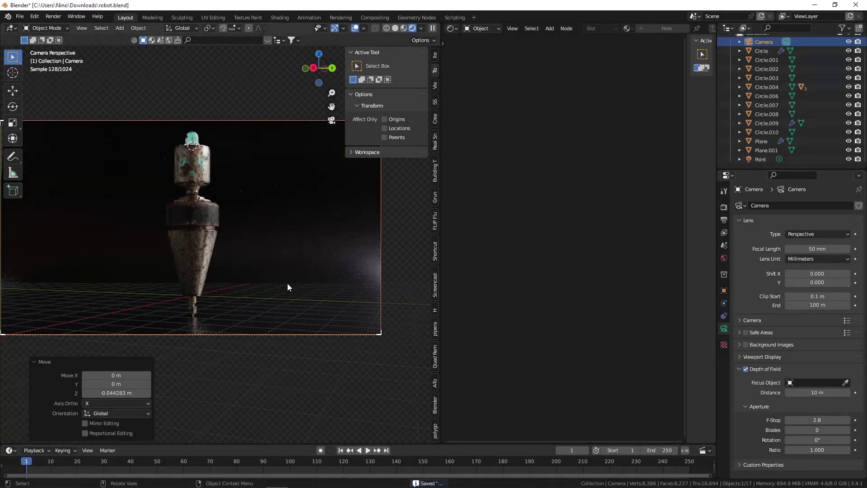
{"action": "key", "text": "ctrl+s"}
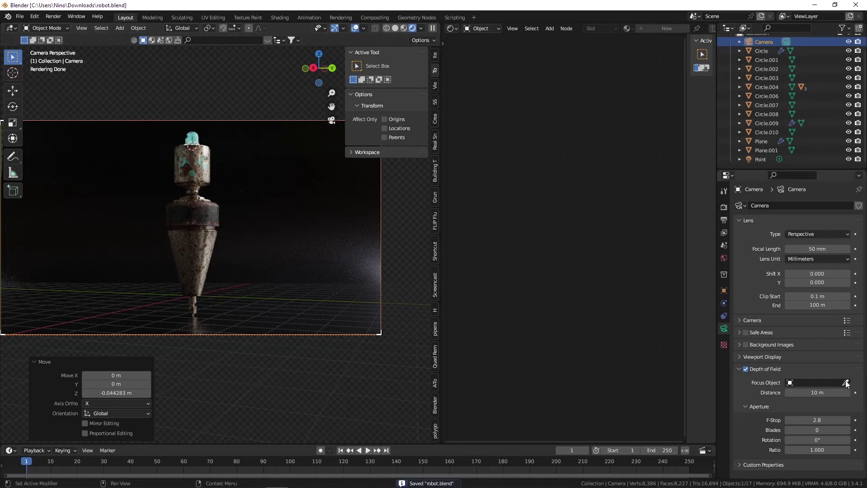
{"action": "left_click", "coordinate": [845, 382]}
{"action": "left_click", "coordinate": [188, 174]}
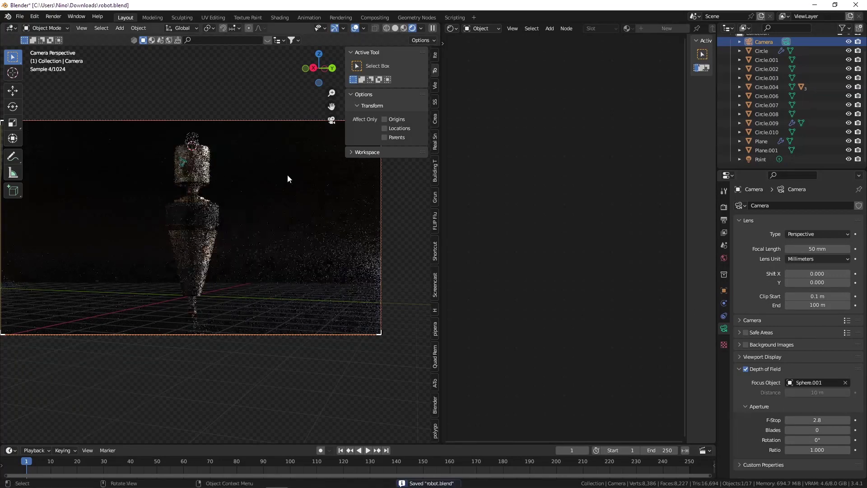
Set the camera's depth of field F-Stop to 1.0 and save the file
{"action": "left_click", "coordinate": [819, 420]}
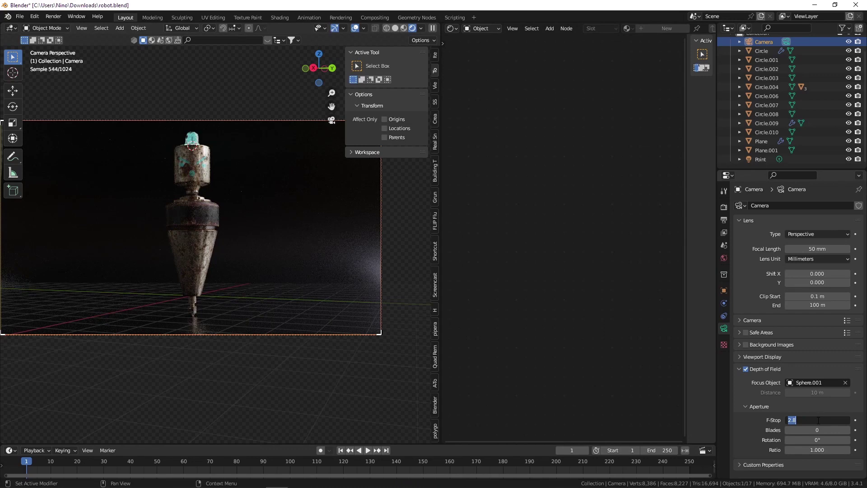
{"action": "type", "text": "1"}
{"action": "key", "text": "Return"}
{"action": "key", "text": "ctrl+s"}
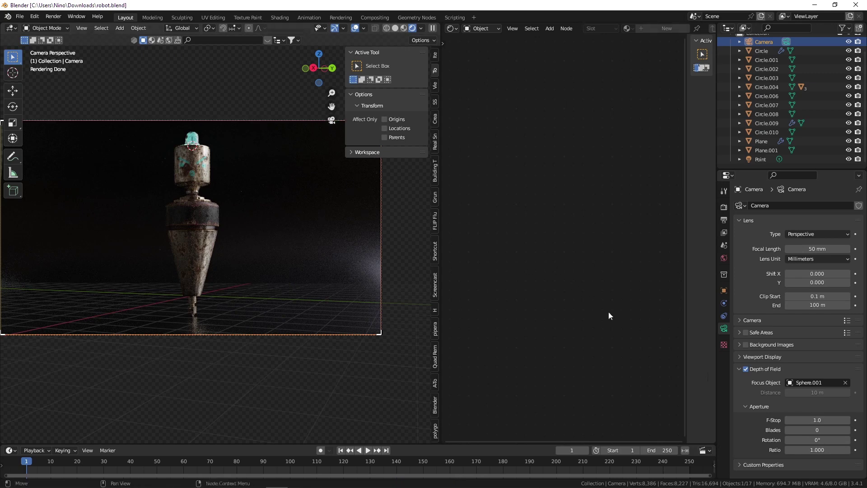
Try an F-Stop of 0.5 for the camera's depth of field, undo it, and save the file
{"action": "left_click", "coordinate": [820, 419]}
{"action": "type", "text": ".5"}
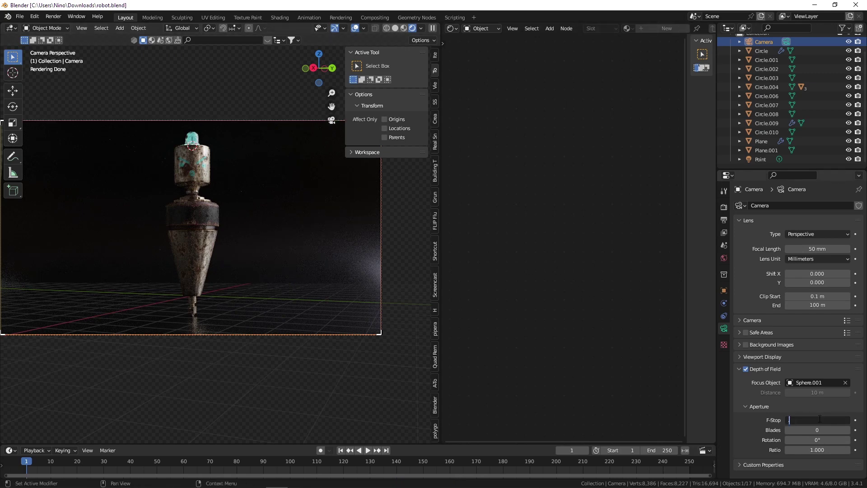
{"action": "key", "text": "Return"}
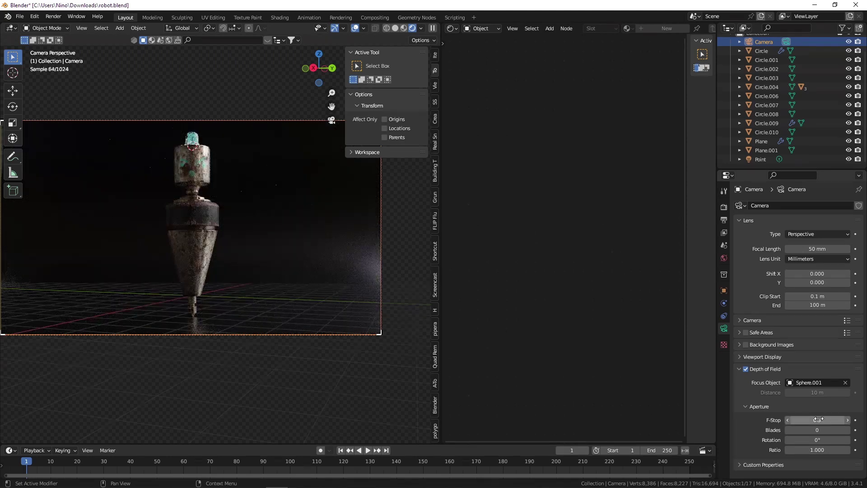
{"action": "key", "text": "ctrl+z"}
{"action": "key", "text": "ctrl+s"}
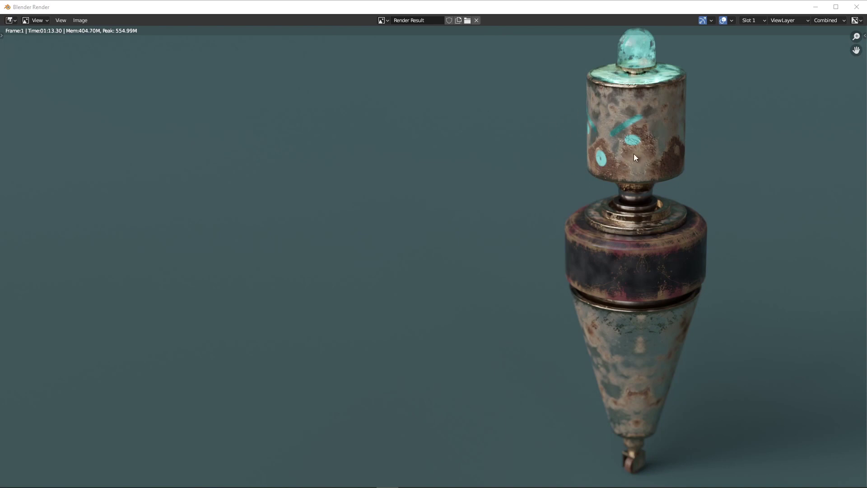
Examine the finished render of the robot, both as a full frame and close up on its head and body
{"action": "middle_click_drag", "start_coordinate": [658, 183], "coordinate": [507, 156]}
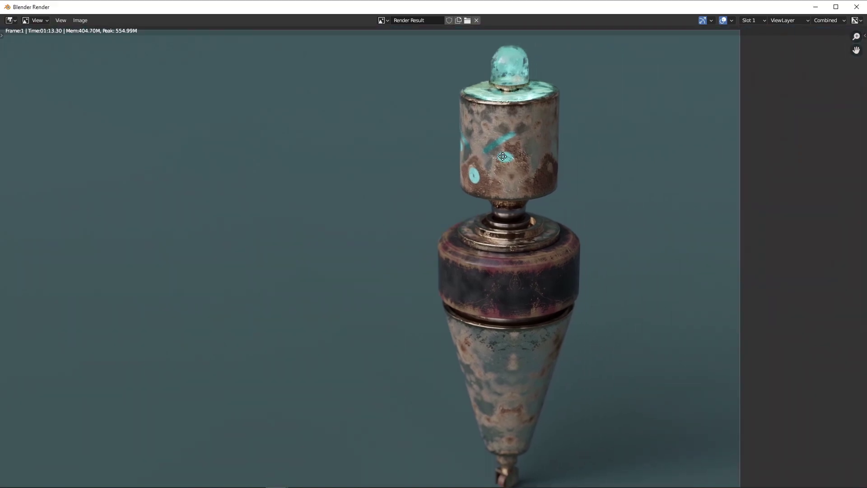
{"action": "scroll", "coordinate": [507, 156], "scroll_direction": "down", "scroll_amount": 3}
{"action": "scroll", "coordinate": [508, 155], "scroll_direction": "down", "scroll_amount": 1}
{"action": "scroll", "coordinate": [325, 173], "scroll_direction": "up", "scroll_amount": 1}
{"action": "scroll", "coordinate": [321, 151], "scroll_direction": "up", "scroll_amount": 1}
{"action": "middle_click_drag", "start_coordinate": [601, 138], "coordinate": [543, 164]}
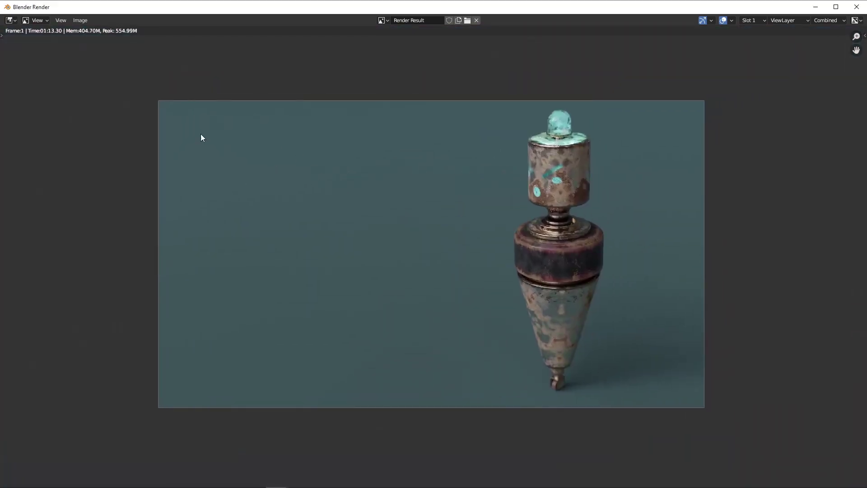
{"action": "scroll", "coordinate": [577, 176], "scroll_direction": "up", "scroll_amount": 1}
{"action": "scroll", "coordinate": [562, 172], "scroll_direction": "up", "scroll_amount": 2}
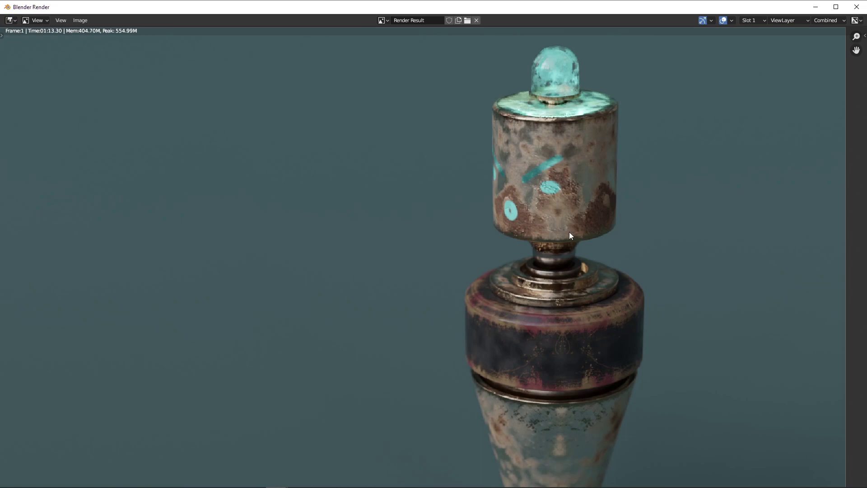
{"action": "mouse_move", "coordinate": [527, 210]}
{"action": "middle_mouse_down", "text": "ctrl"}
{"action": "mouse_move", "coordinate": [549, 234]}
{"action": "mouse_move", "coordinate": [512, 207]}
{"action": "middle_mouse_up", "text": "ctrl"}
{"action": "scroll", "coordinate": [538, 221], "scroll_direction": "up", "scroll_amount": 1}
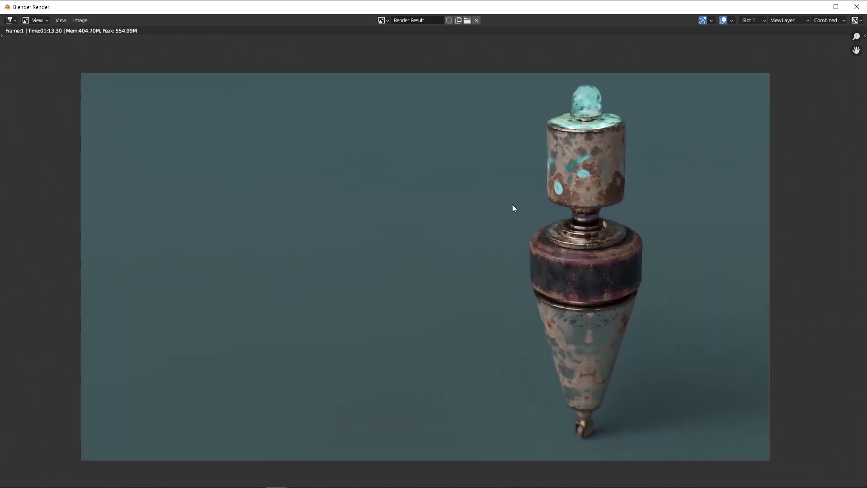